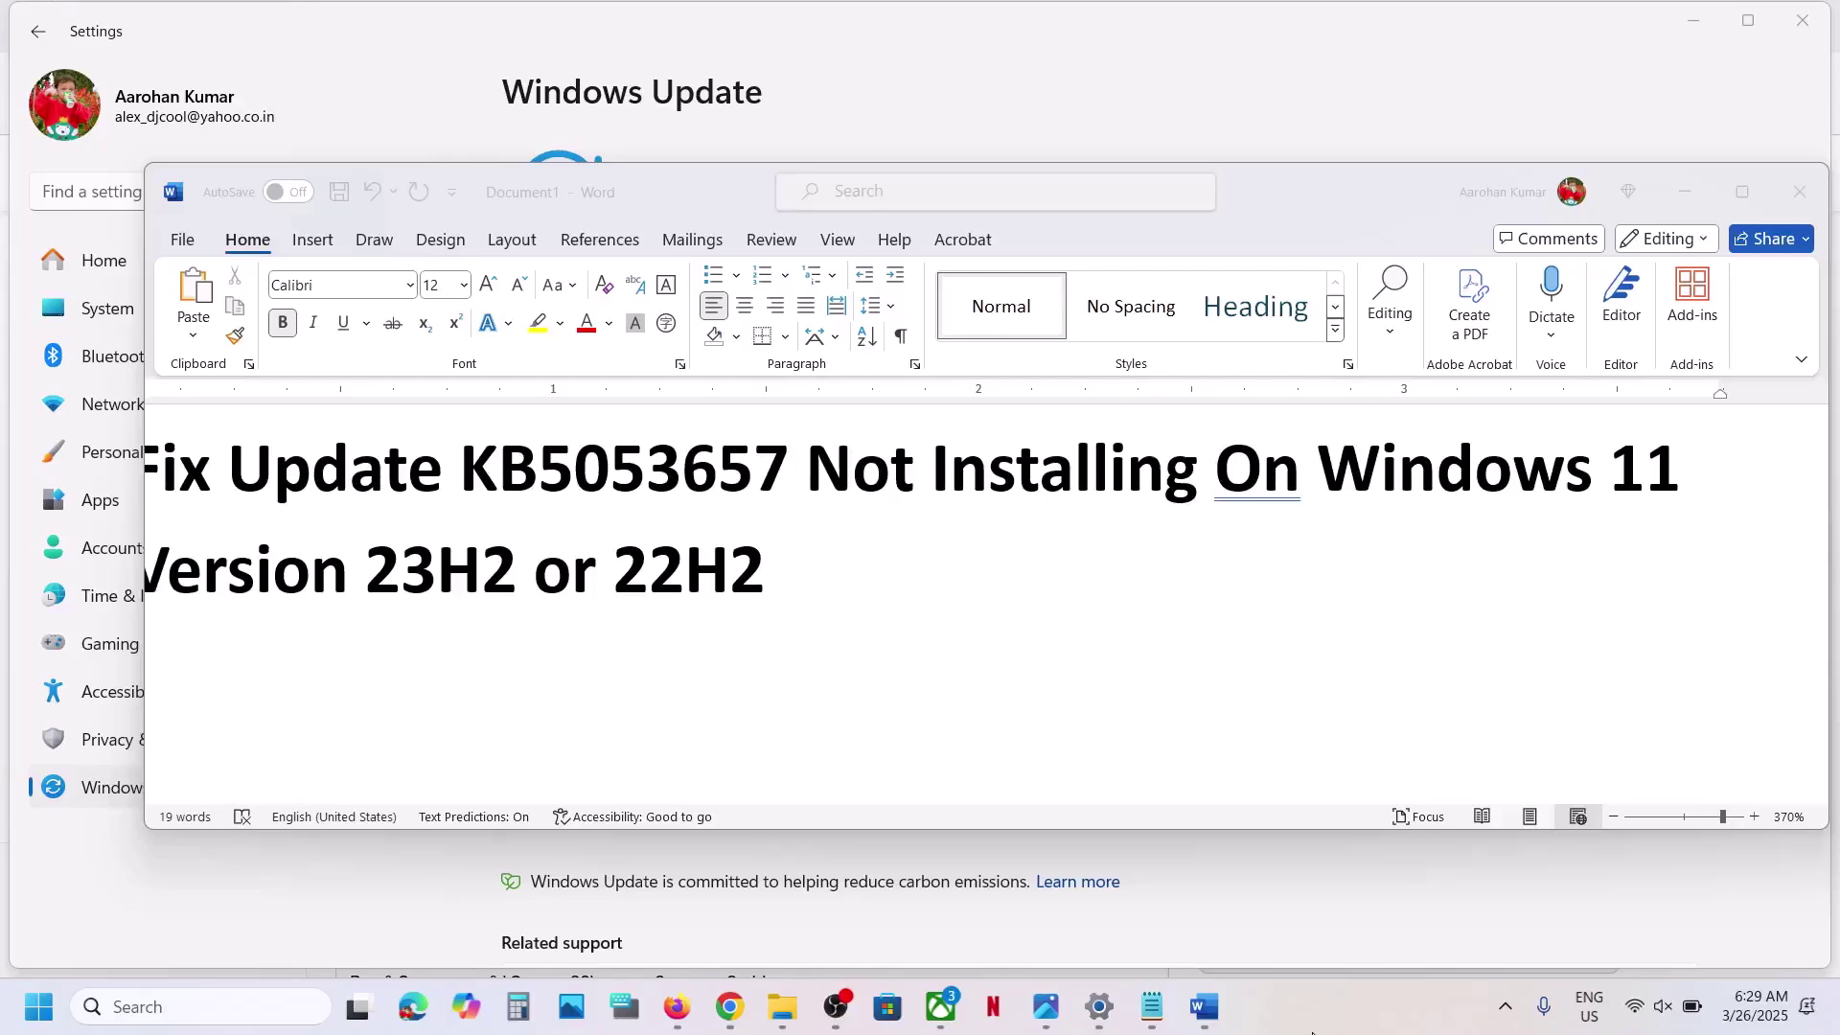
{"action": "left_click", "coordinate": [786, 568]}
{"action": "left_click_drag", "start_coordinate": [801, 576], "coordinate": [143, 450]}
{"action": "left_click", "coordinate": [762, 452]}
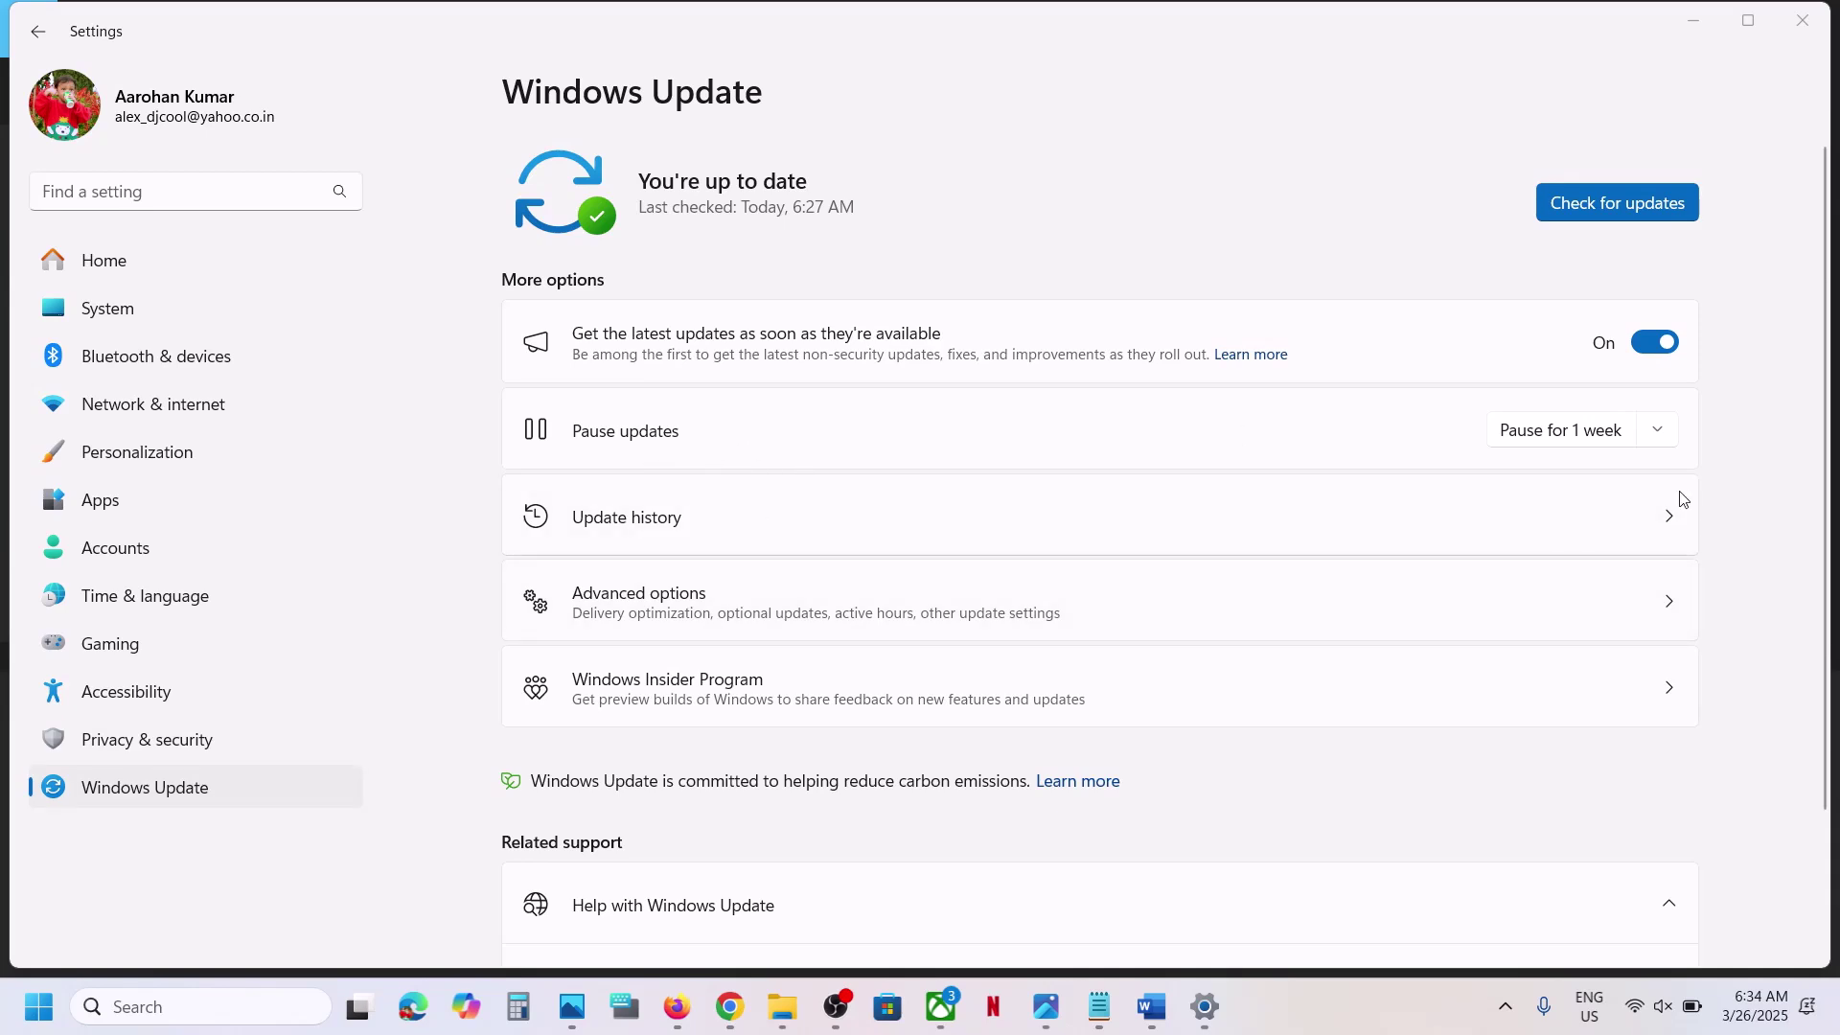
- Pause Windows updates for 1 week, and resume them to trigger a fresh update check
{"action": "left_click", "coordinate": [1656, 433]}
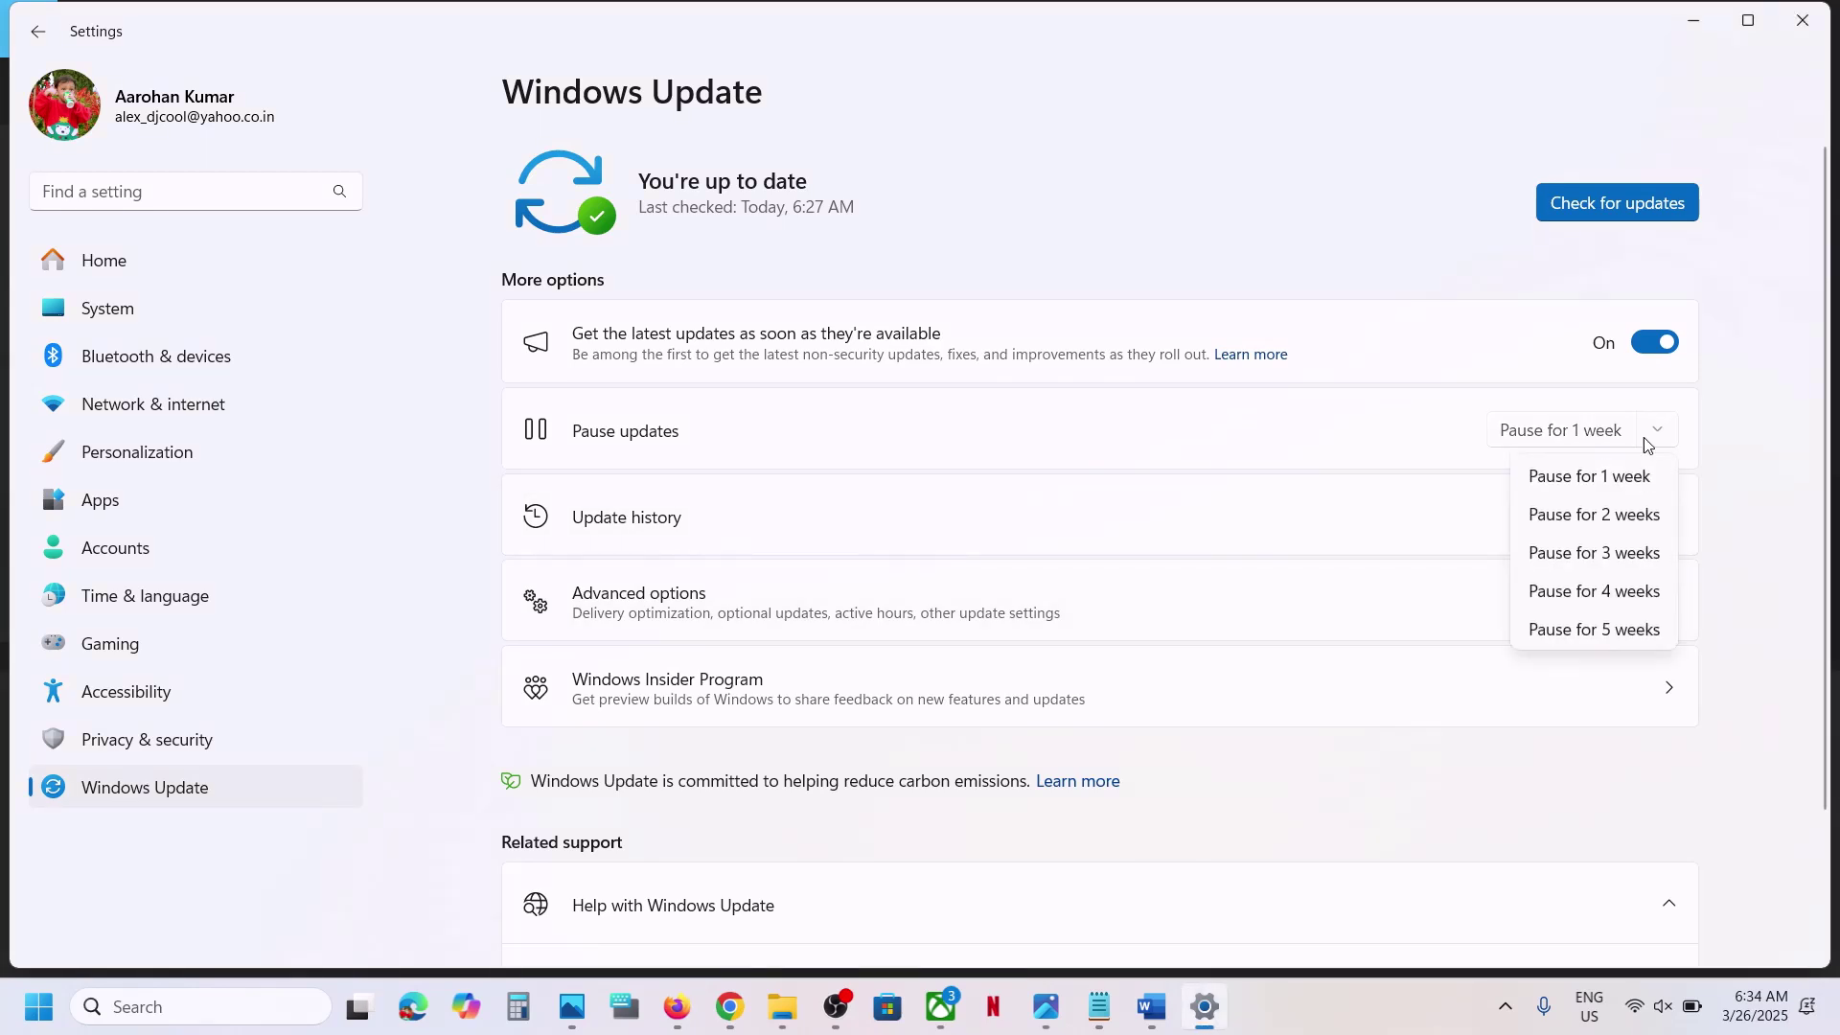
{"action": "left_click", "coordinate": [1601, 493]}
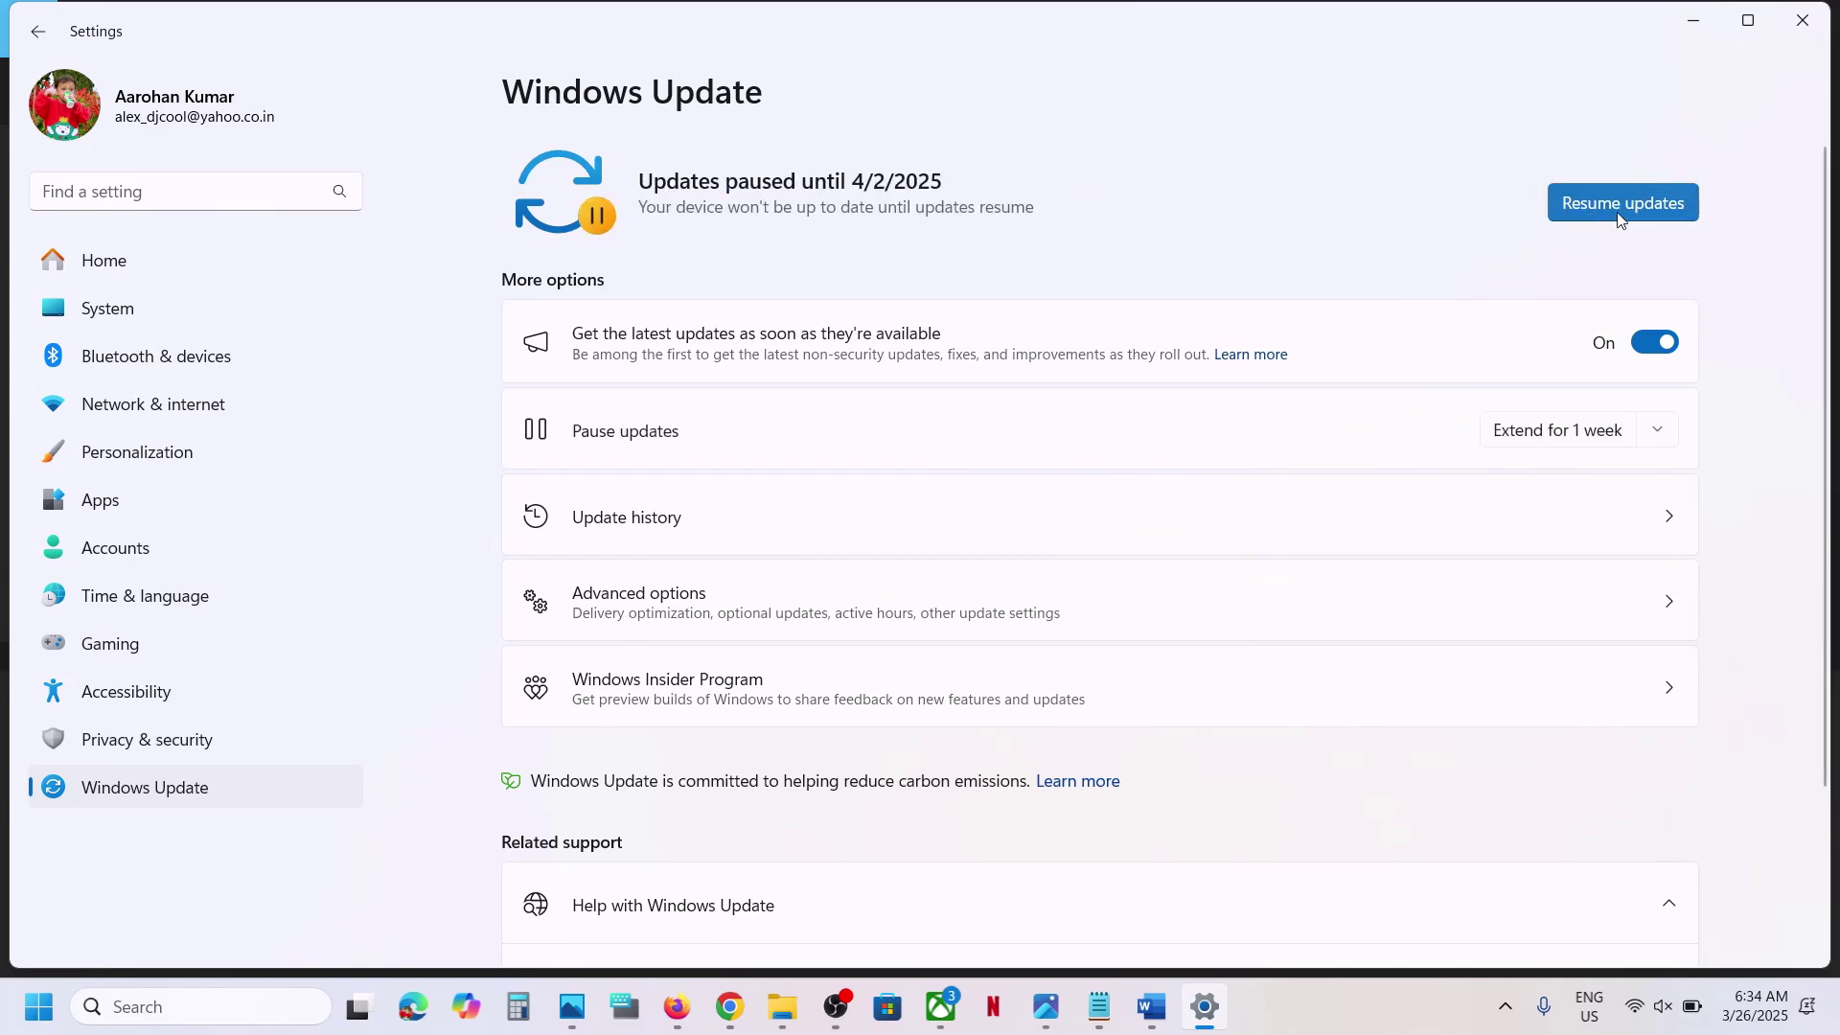
{"action": "left_click", "coordinate": [1618, 209]}
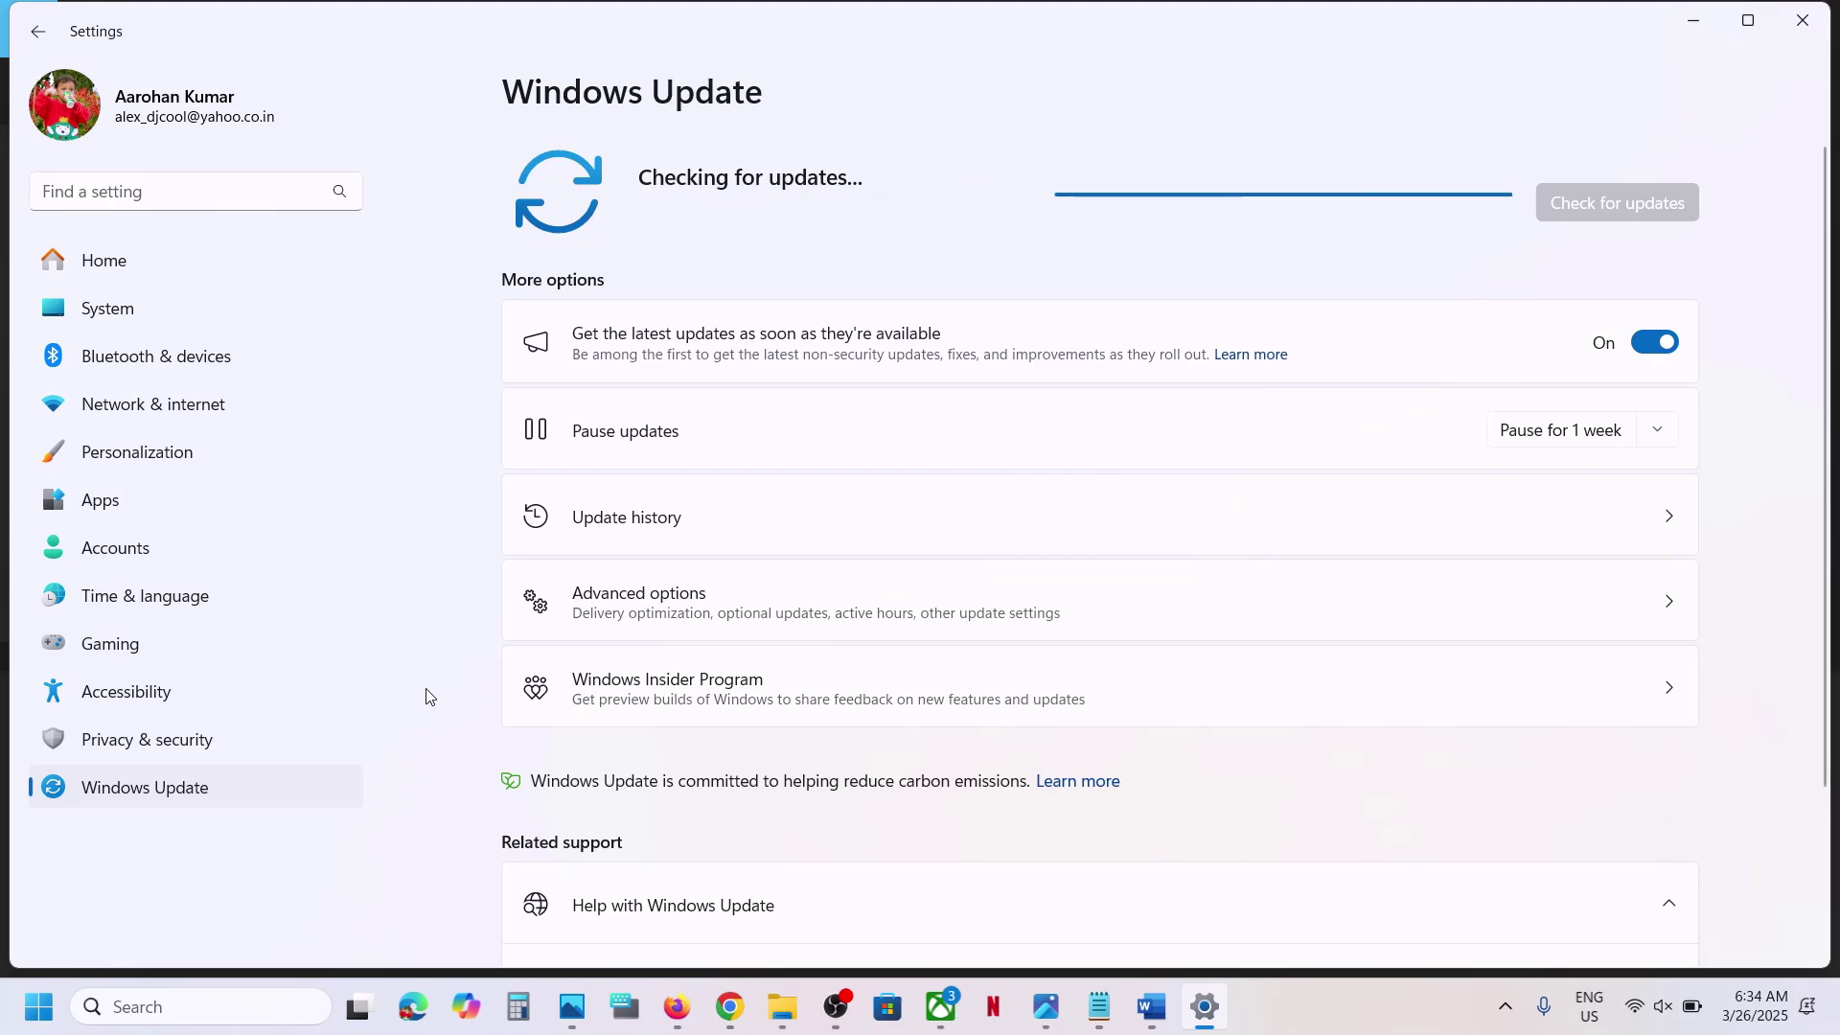
- Open the Recovery page in the System settings
{"action": "left_click", "coordinate": [126, 322]}
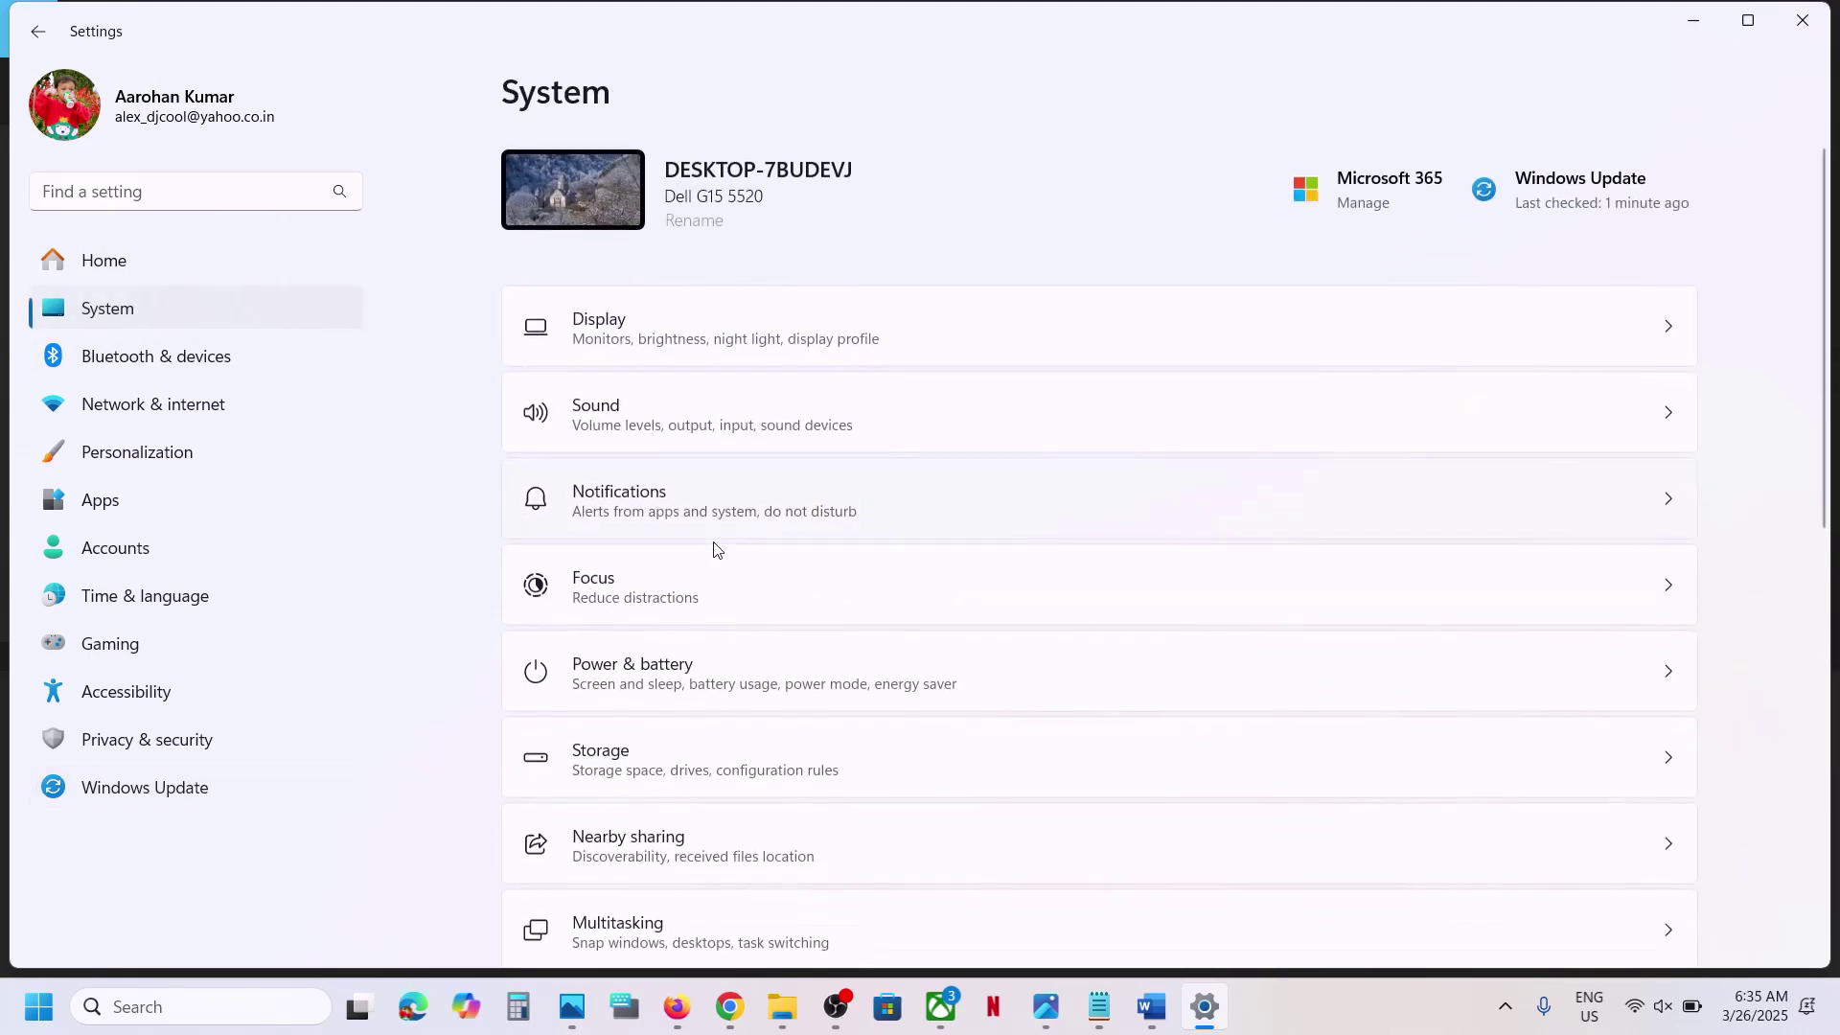
{"action": "scroll", "coordinate": [714, 549], "scroll_direction": "down", "scroll_amount": 3}
{"action": "scroll", "coordinate": [714, 549], "scroll_direction": "down", "scroll_amount": 2}
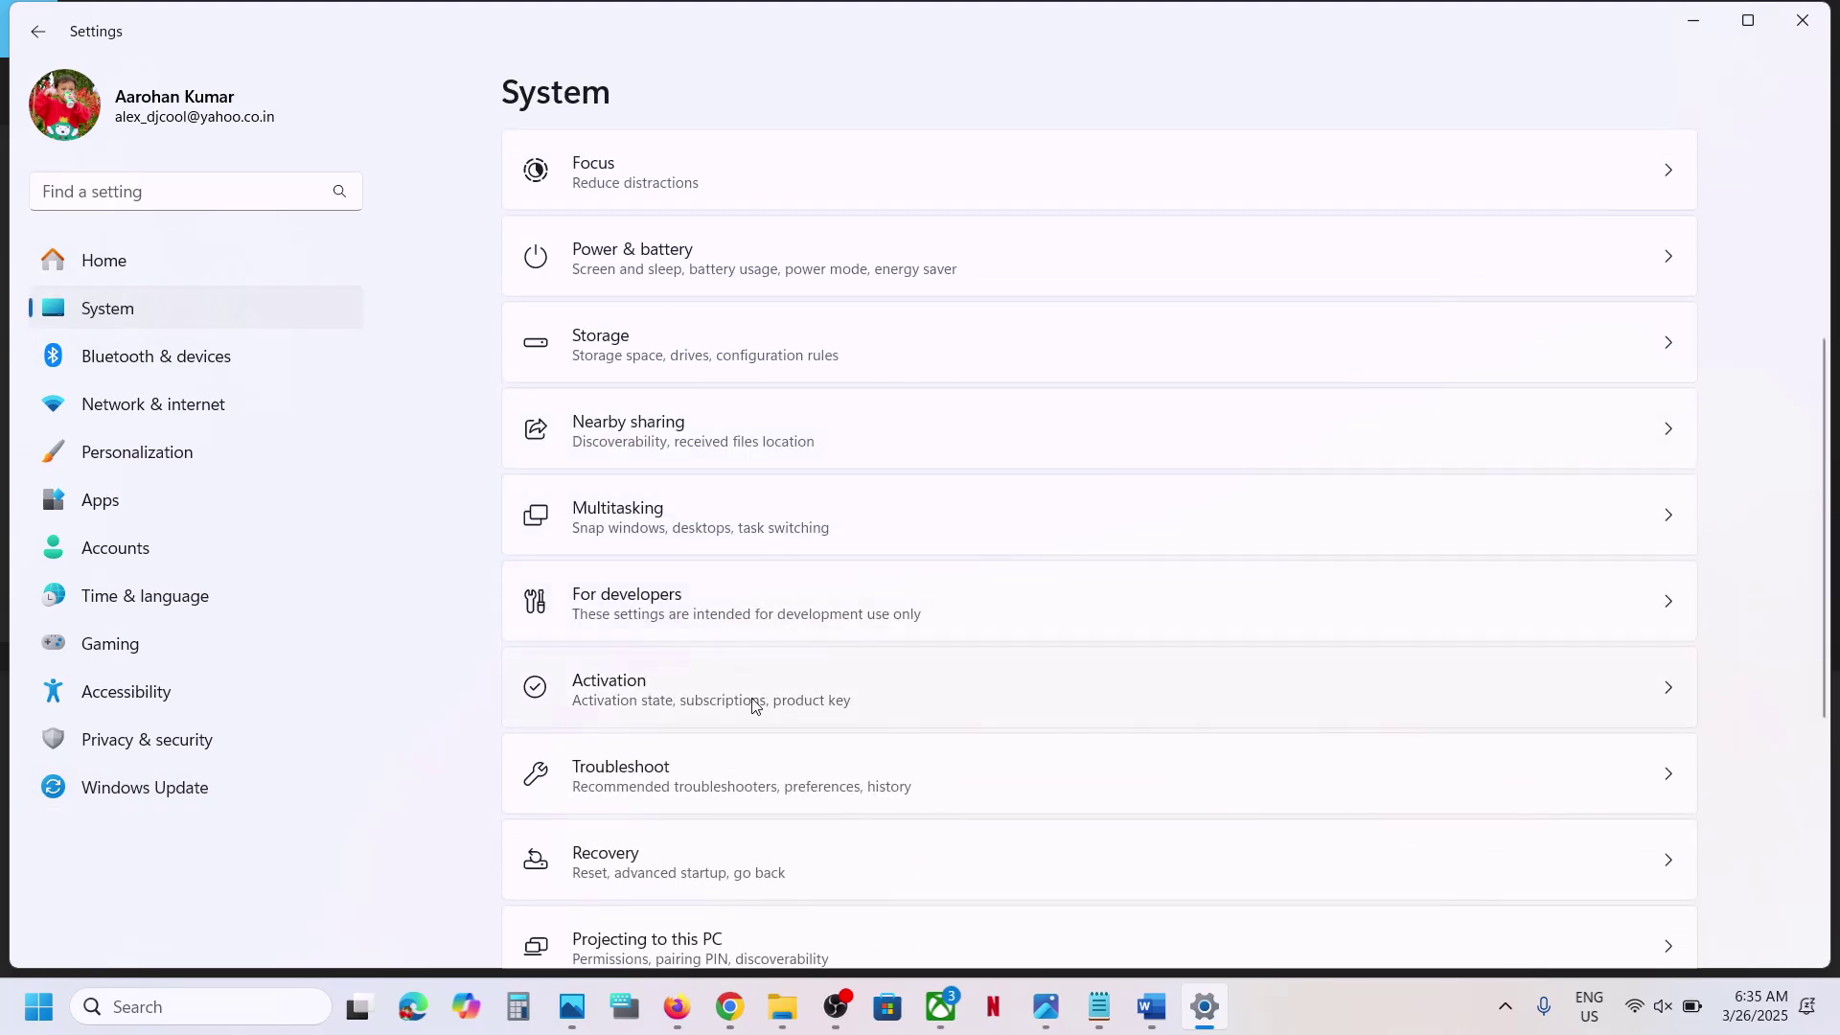
{"action": "scroll", "coordinate": [739, 518], "scroll_direction": "down", "scroll_amount": 2}
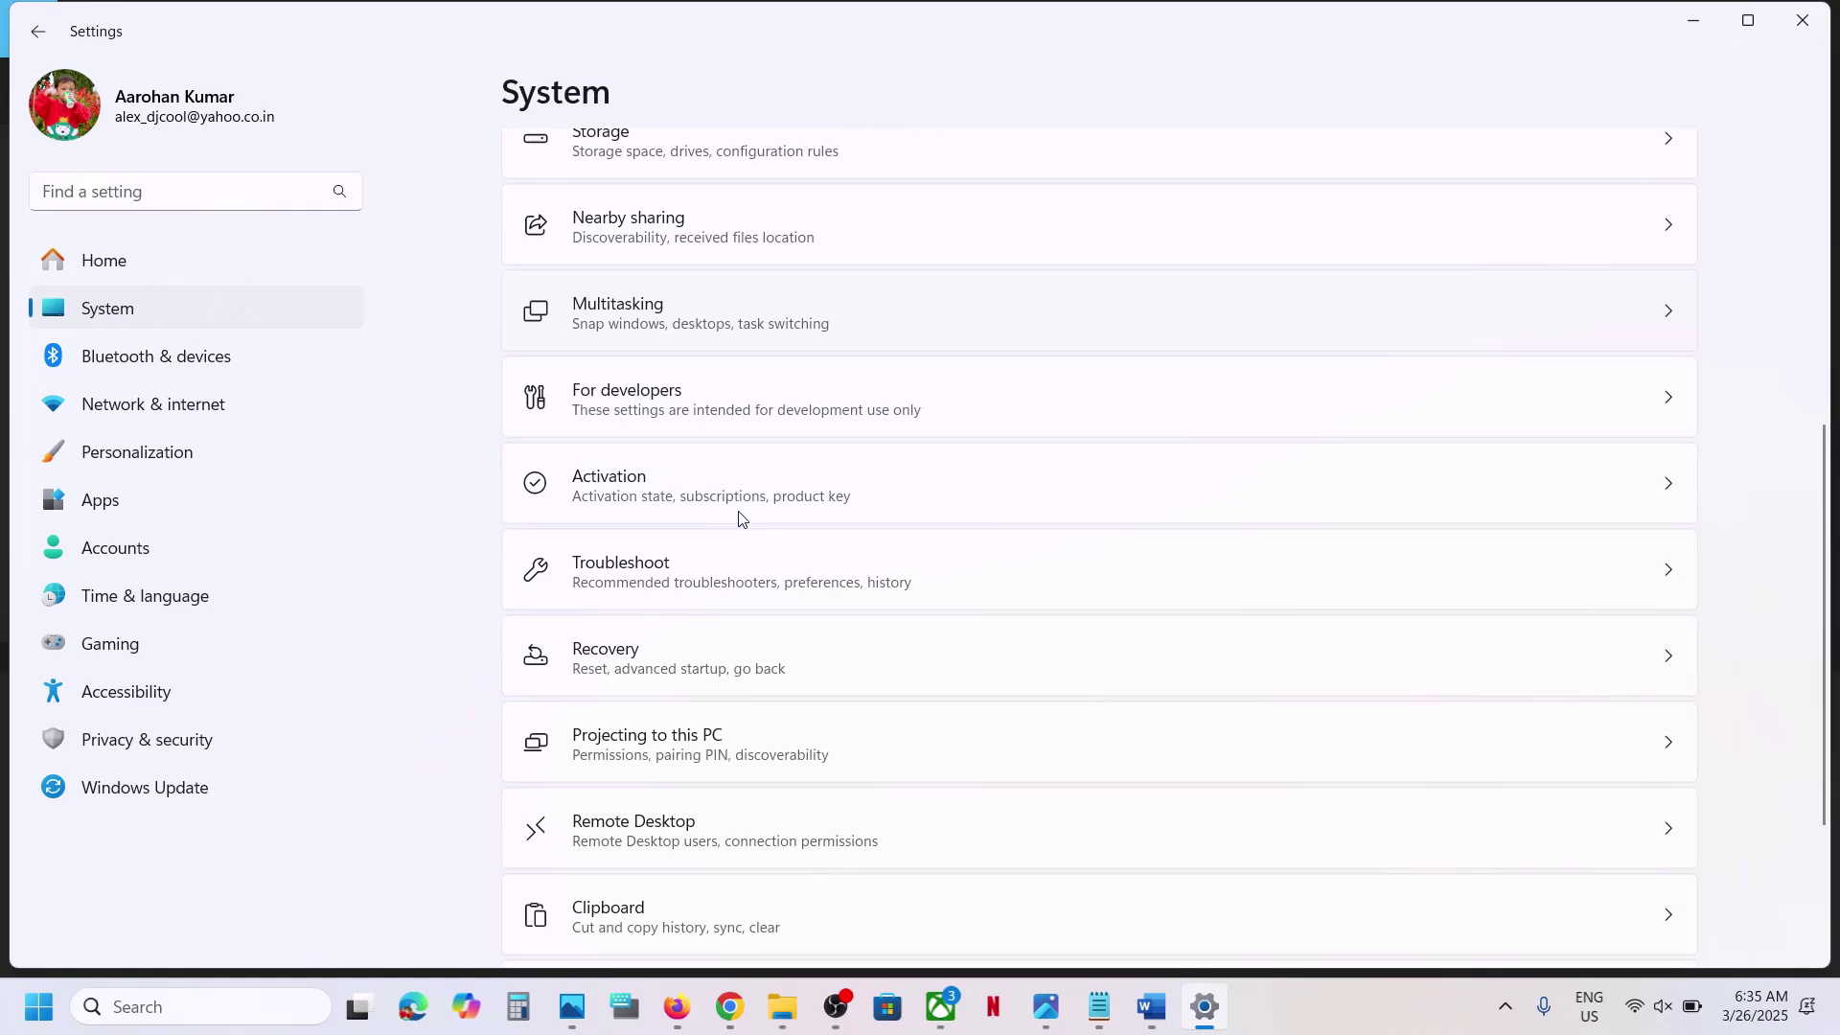
{"action": "left_click", "coordinate": [680, 672]}
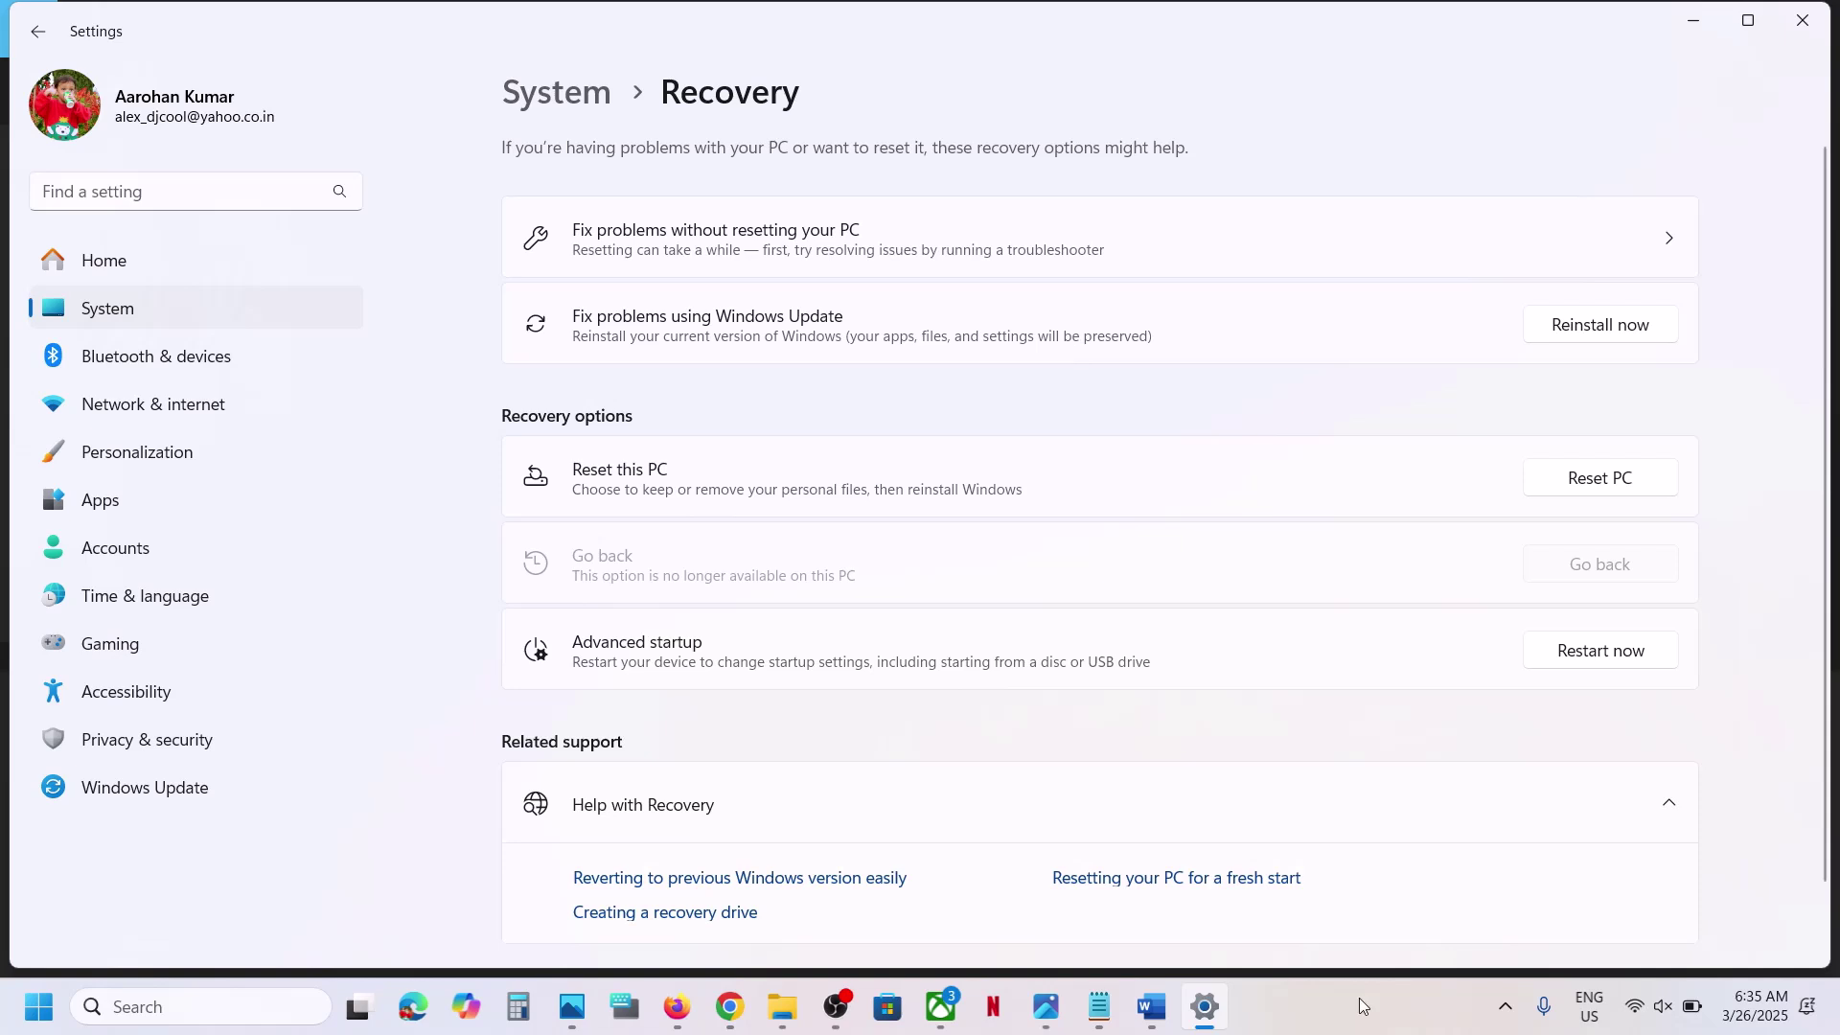
{"action": "left_click", "coordinate": [1332, 999]}
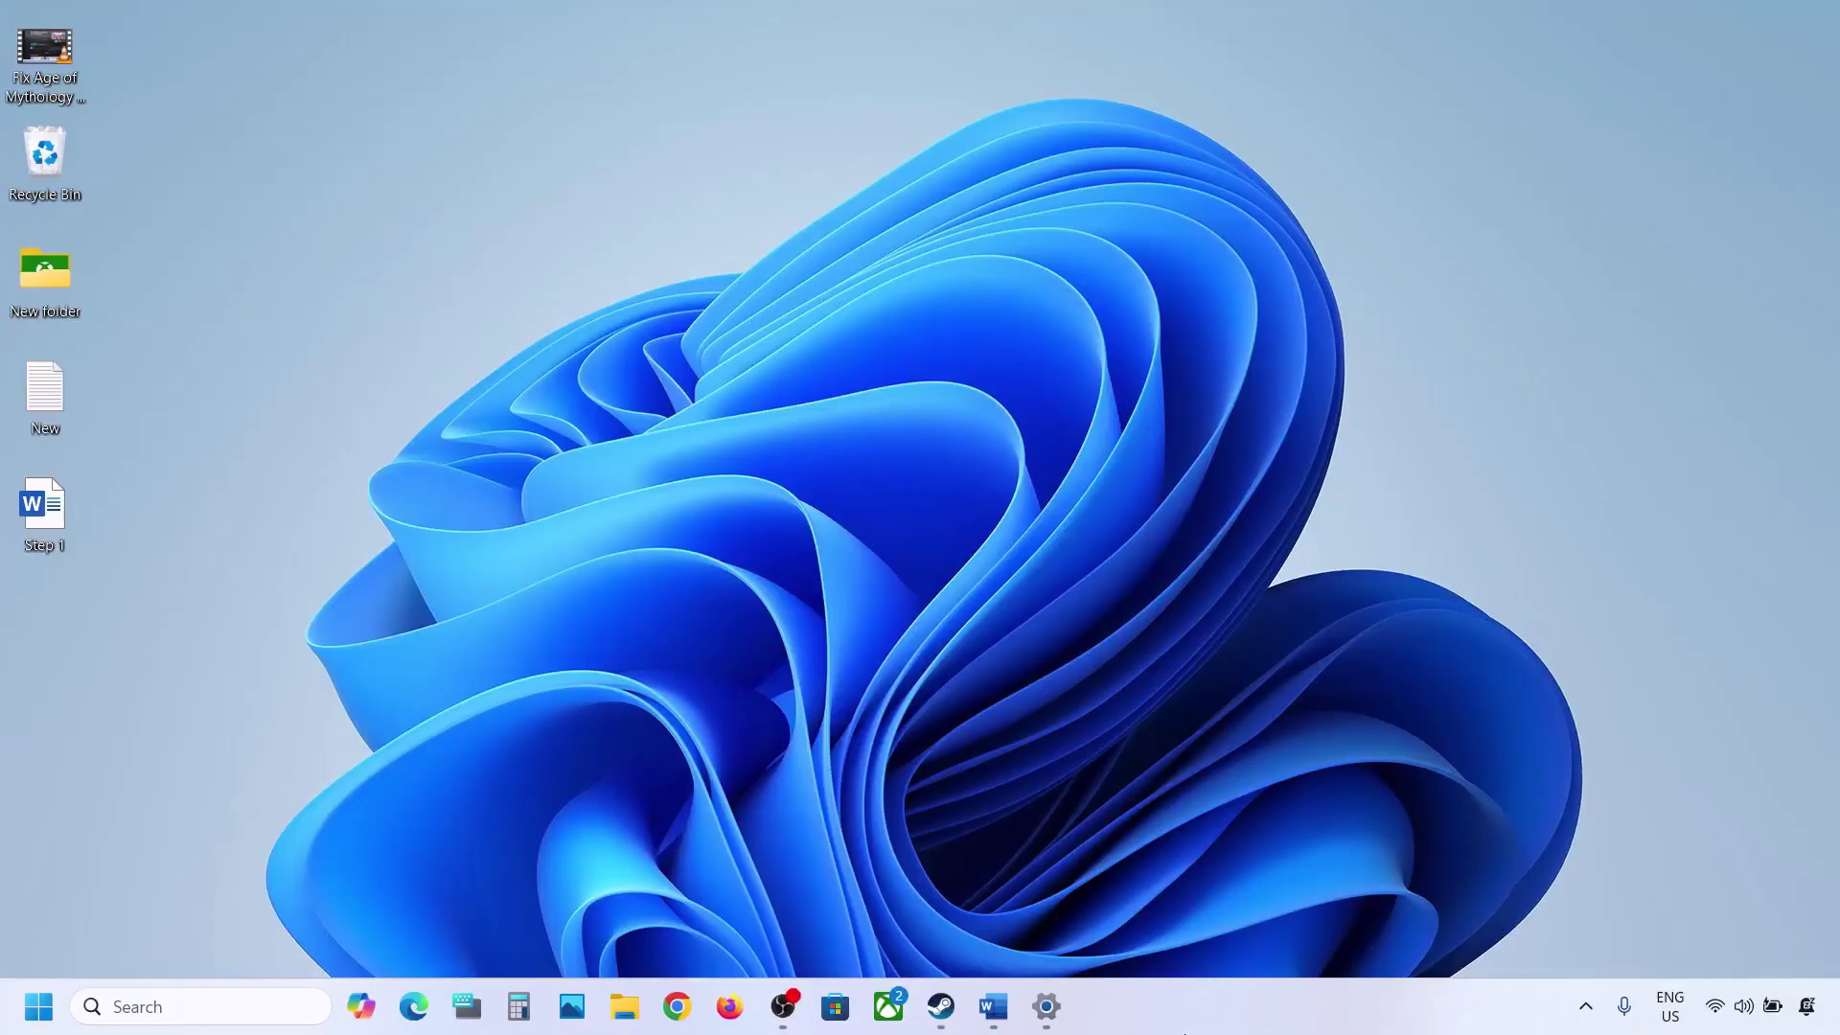
- Switch to the Word checklist, highlight the Step 1 text "Start App Readiness Service", and minimize the document
{"action": "left_click", "coordinate": [993, 1006]}
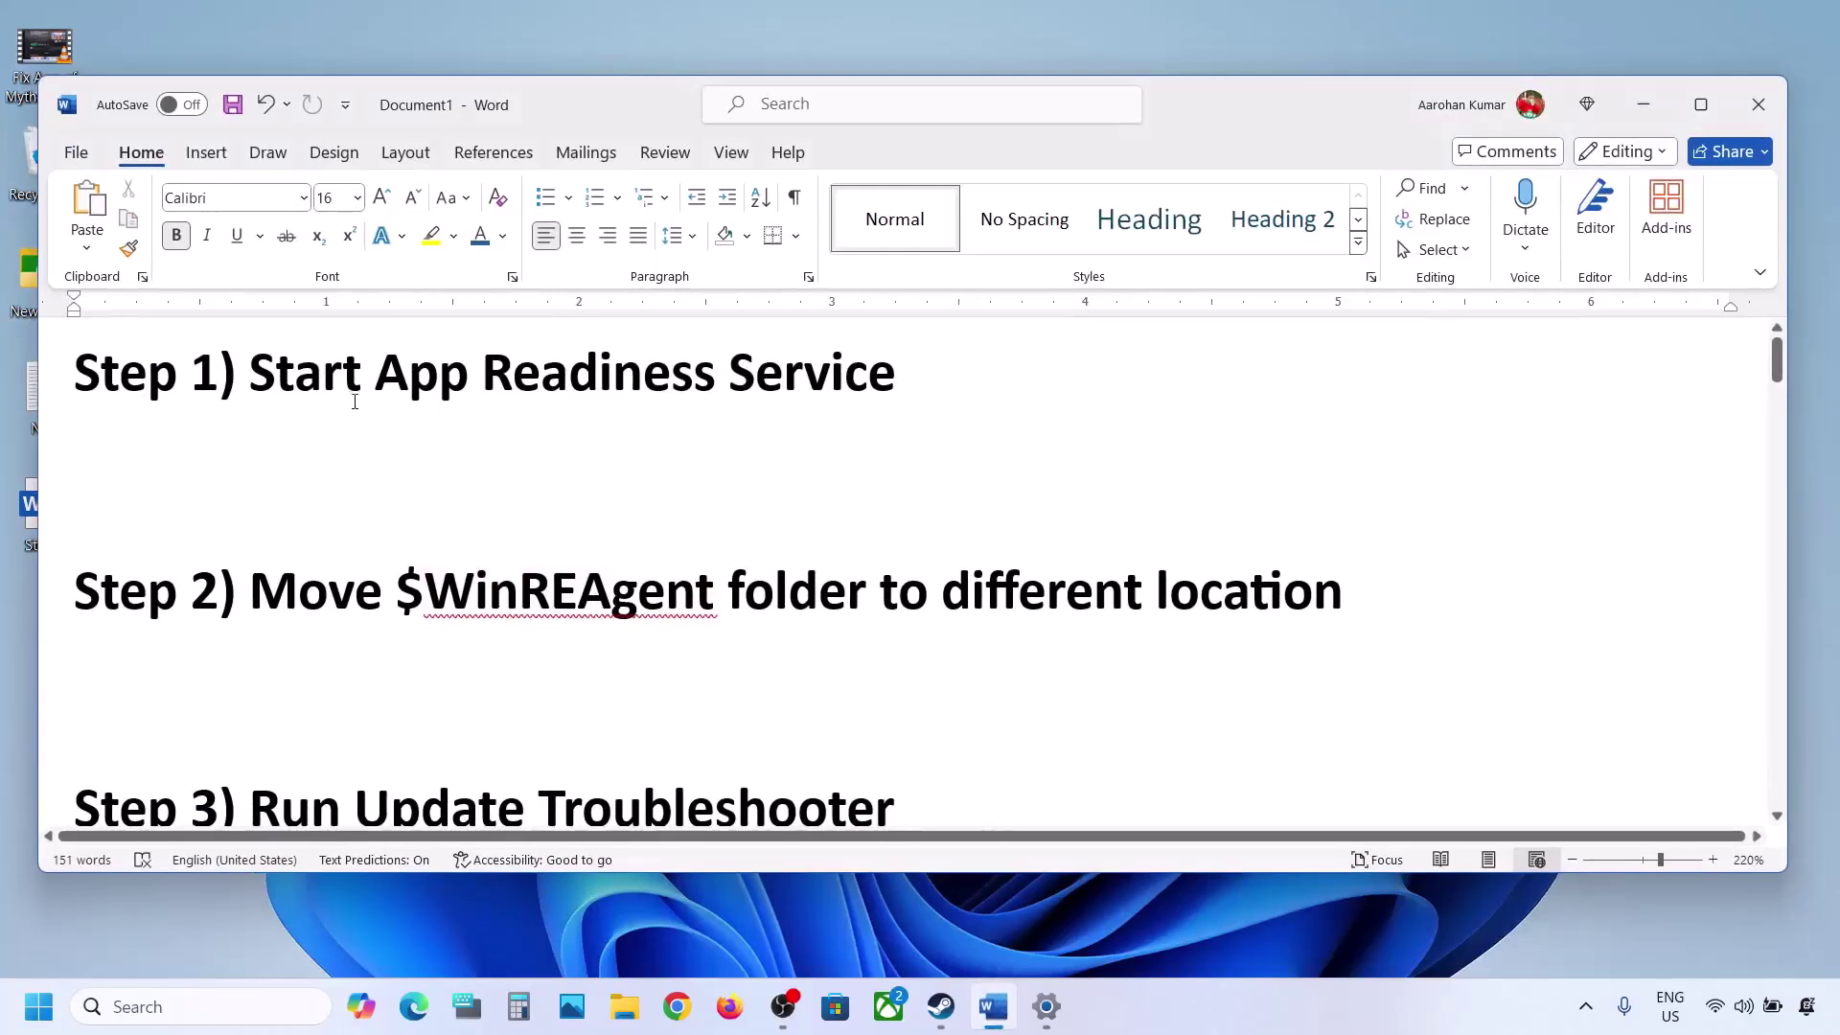
{"action": "left_click_drag", "start_coordinate": [332, 375], "coordinate": [906, 383]}
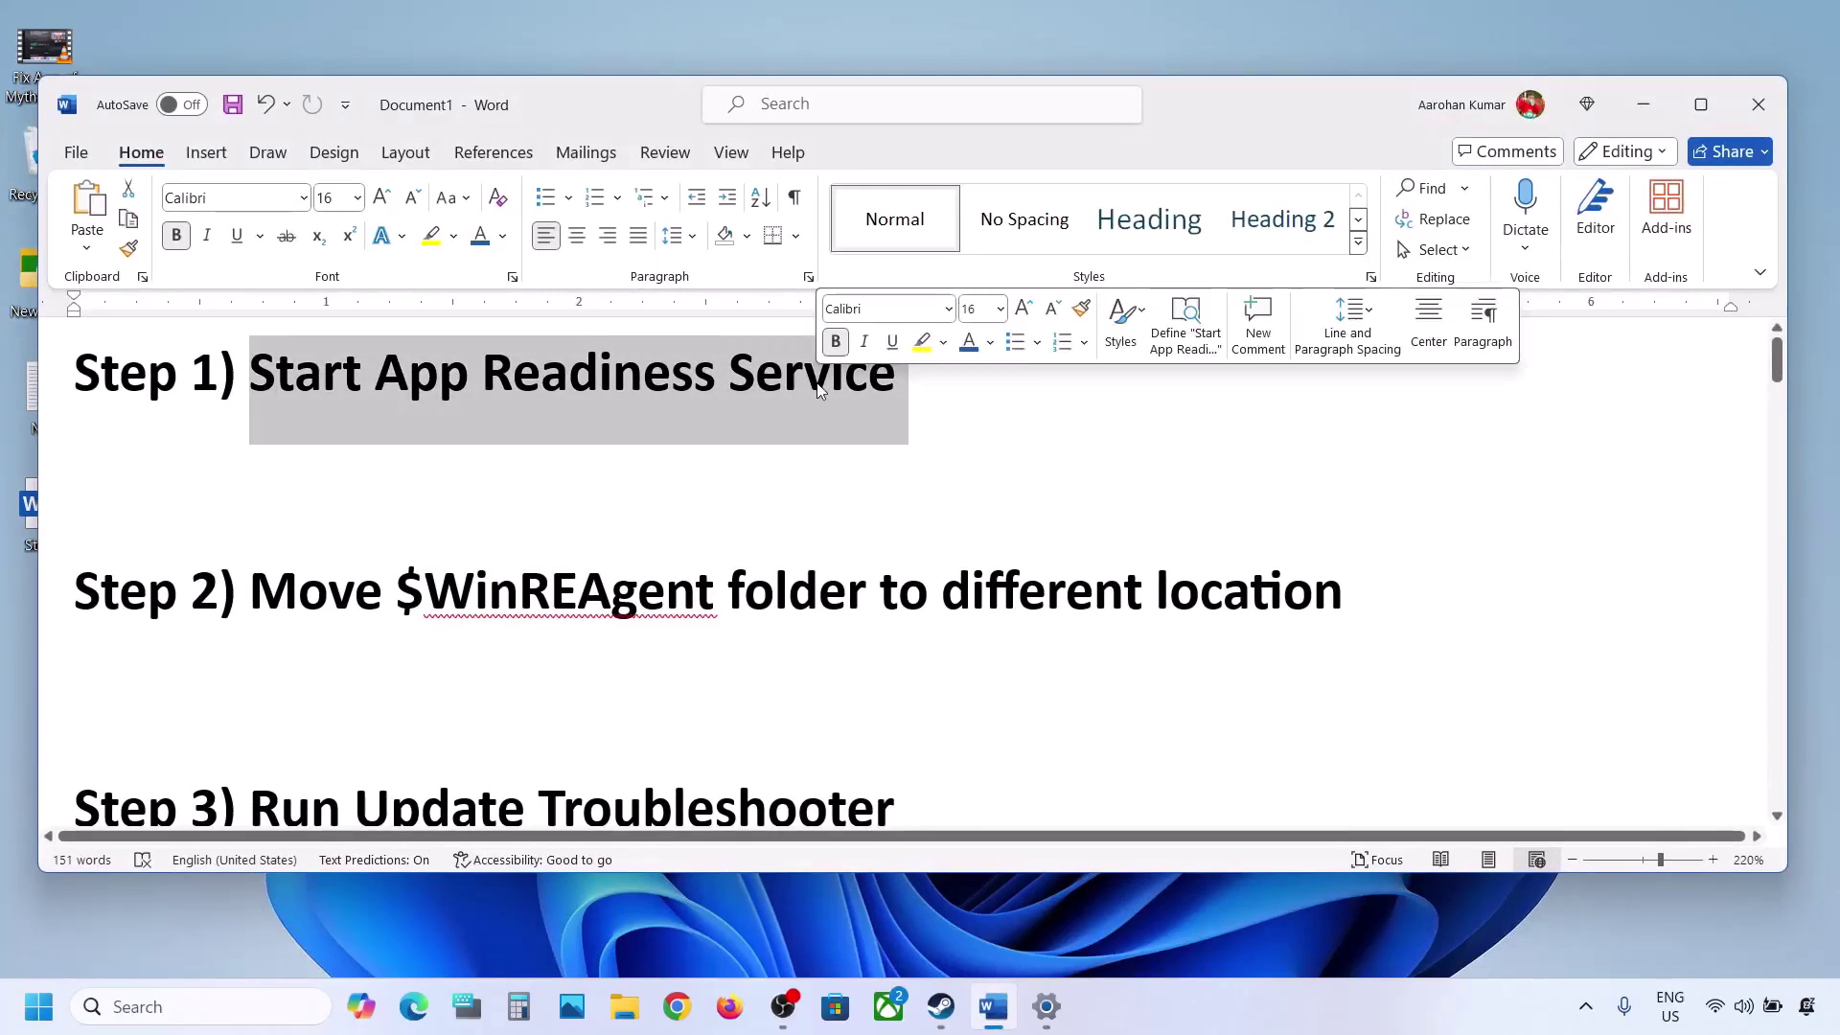
{"action": "left_click", "coordinate": [1643, 109]}
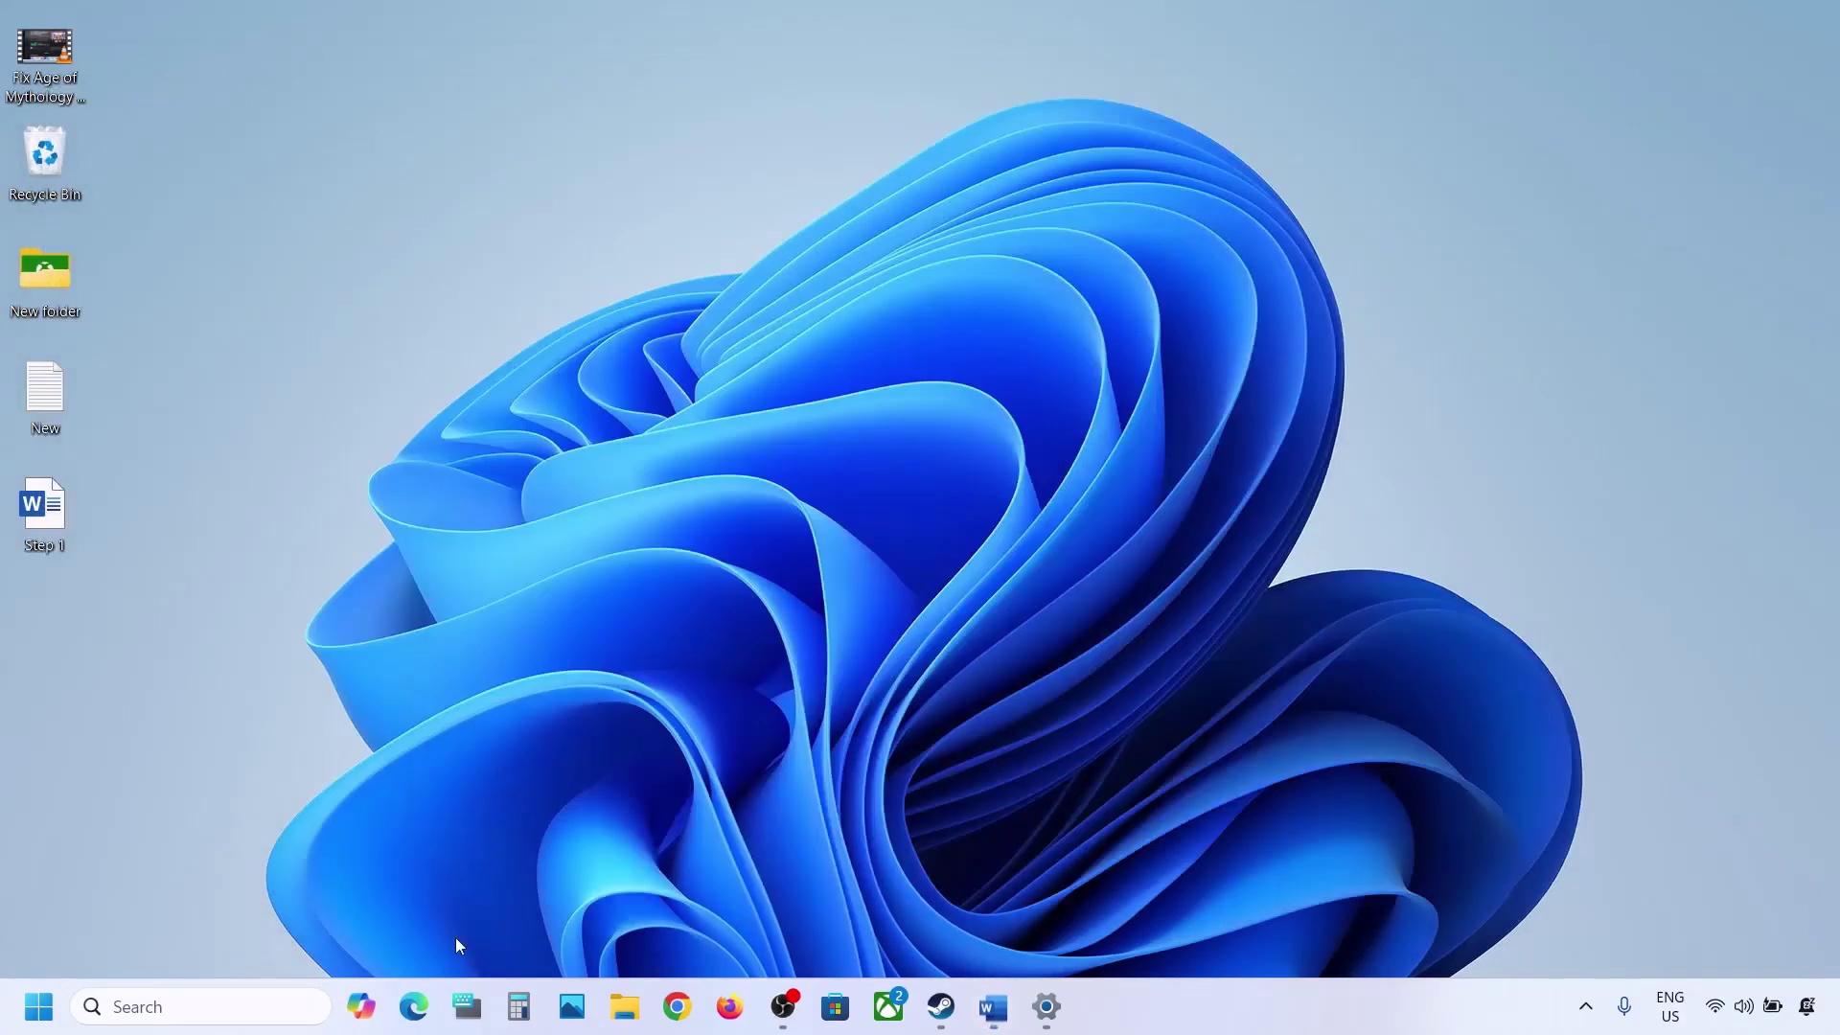
- Search Windows for "services", open the Services console and open the properties of the App Readiness service
{"action": "left_click", "coordinate": [271, 1005]}
{"action": "type", "text": "services"}
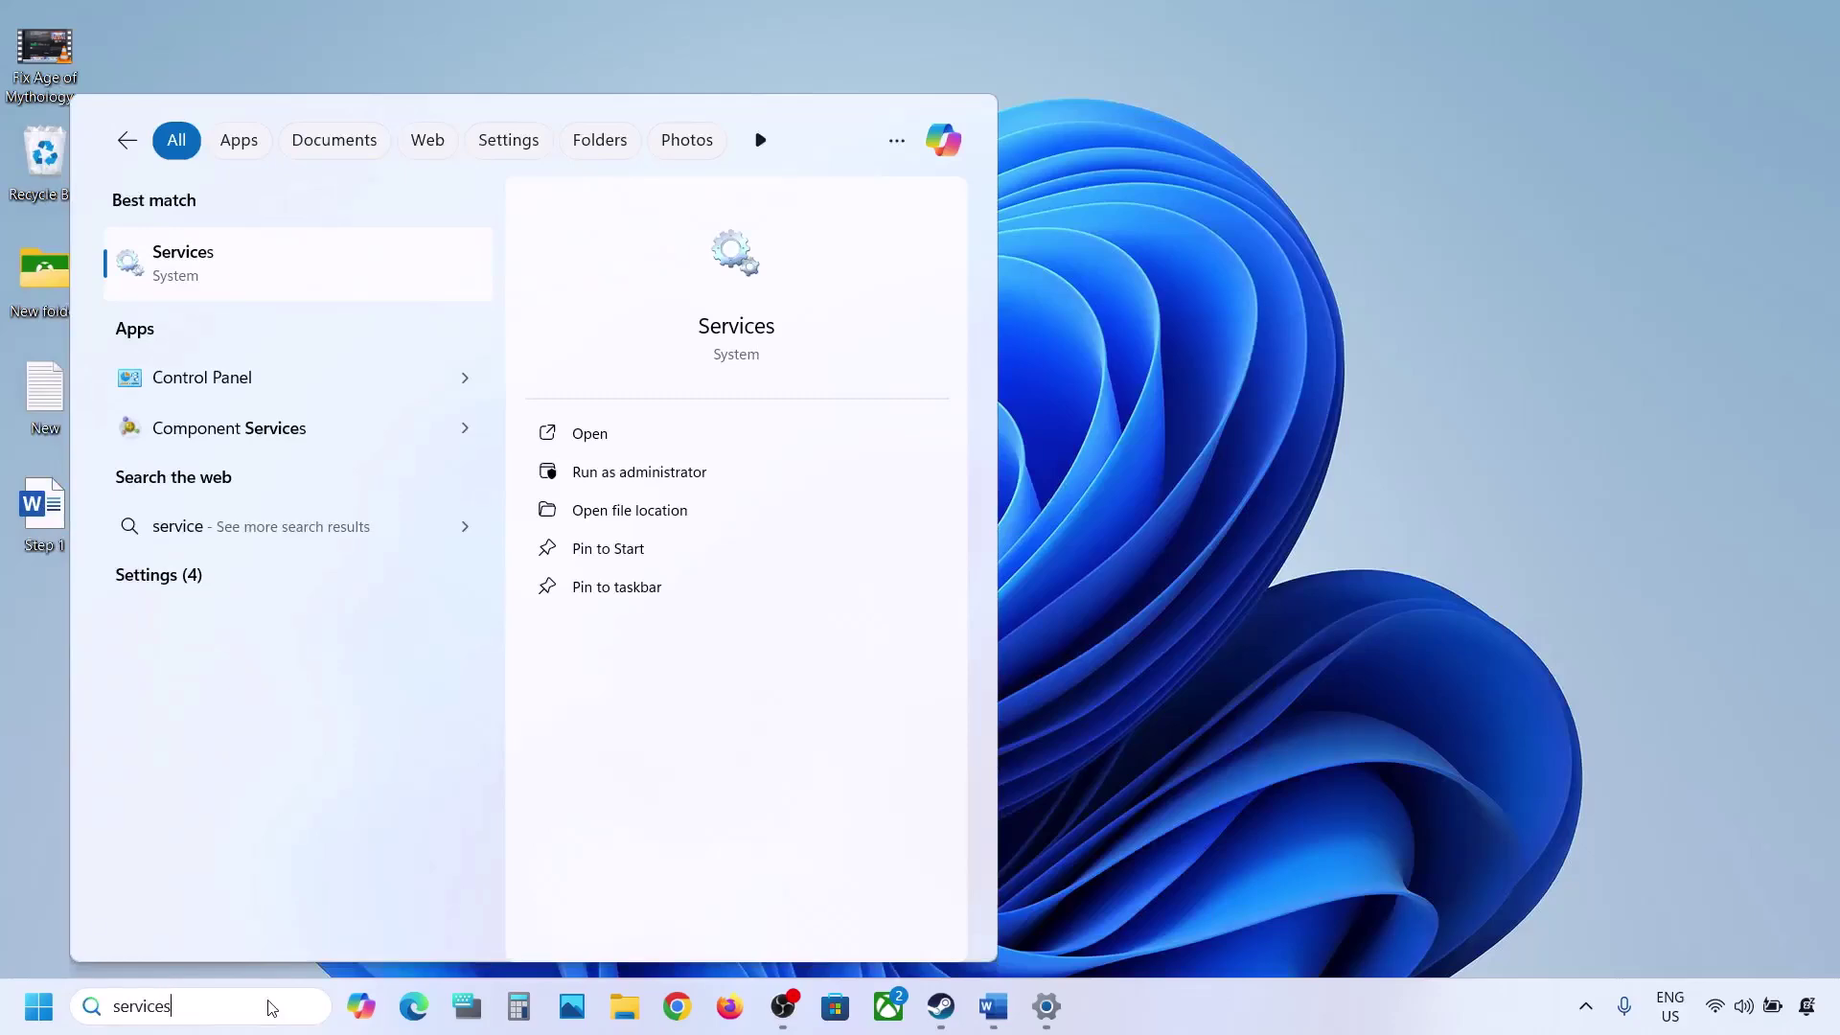
{"action": "left_click", "coordinate": [168, 282]}
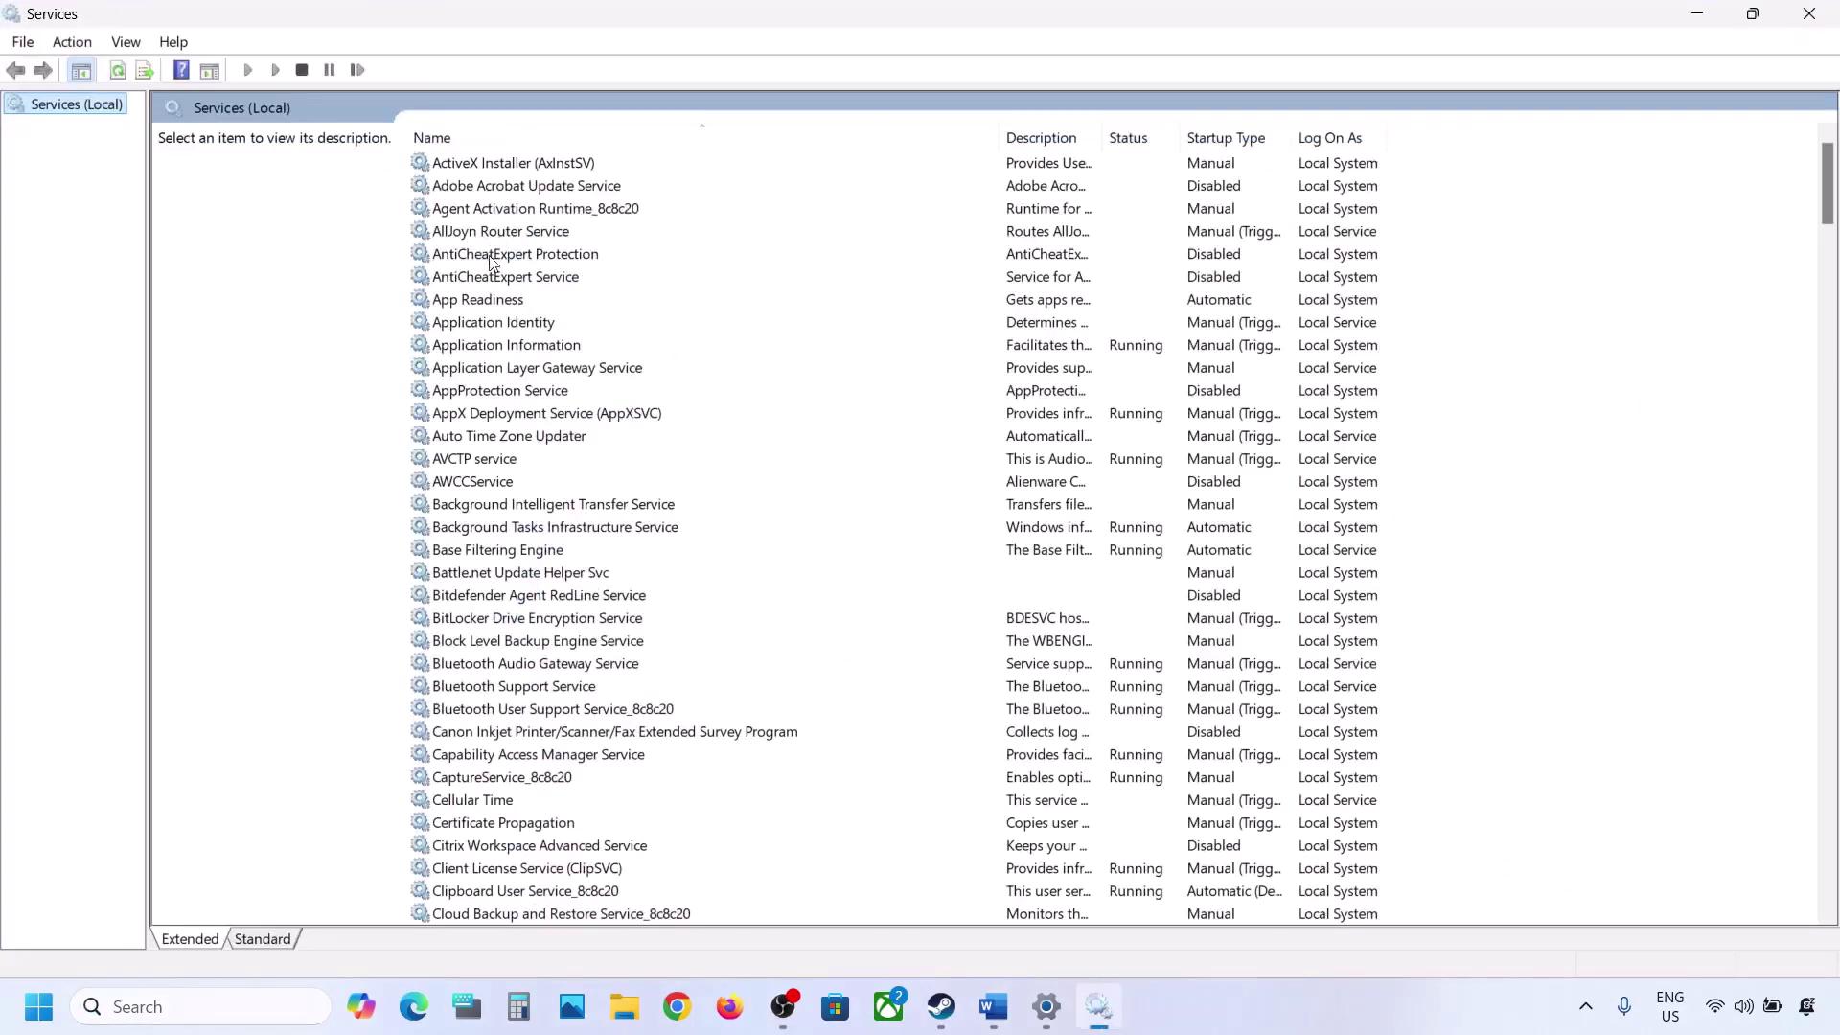
{"action": "left_click", "coordinate": [475, 301]}
{"action": "double_click", "coordinate": [558, 305]}
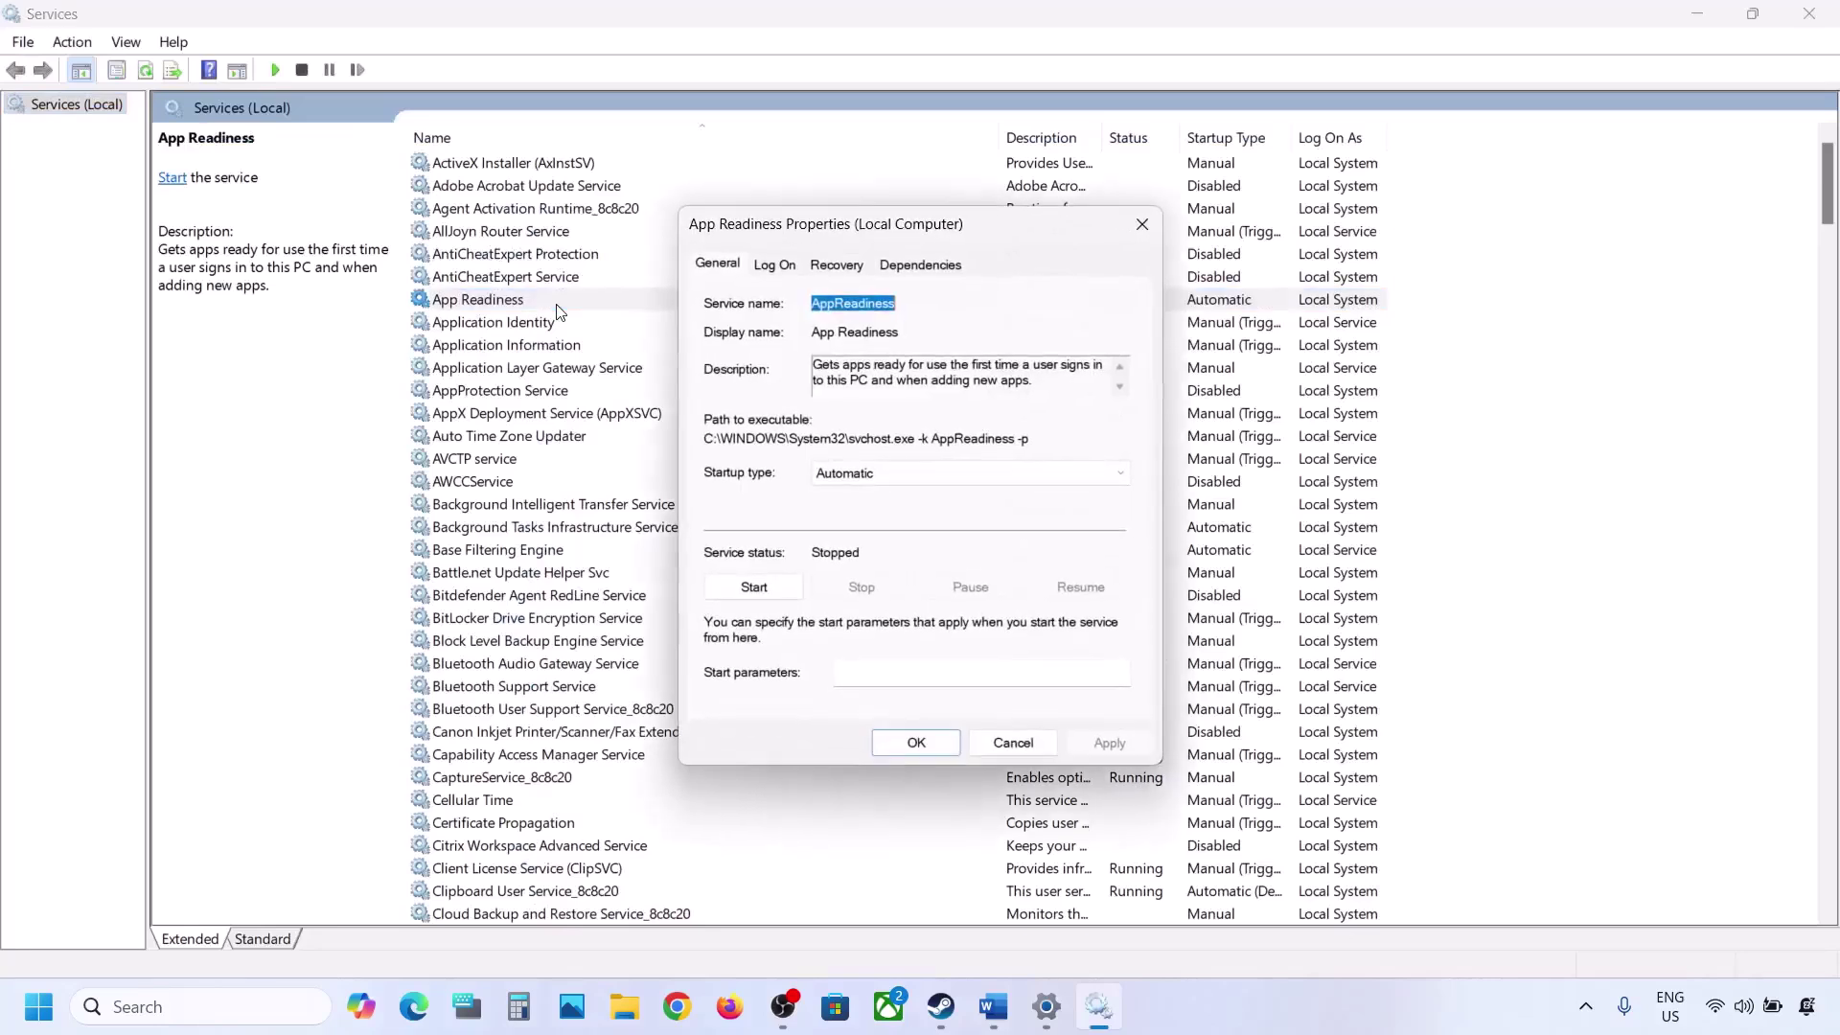
- Set the App Readiness startup type to Automatic, start the service, and close its properties and the Services console
{"action": "left_click", "coordinate": [878, 476]}
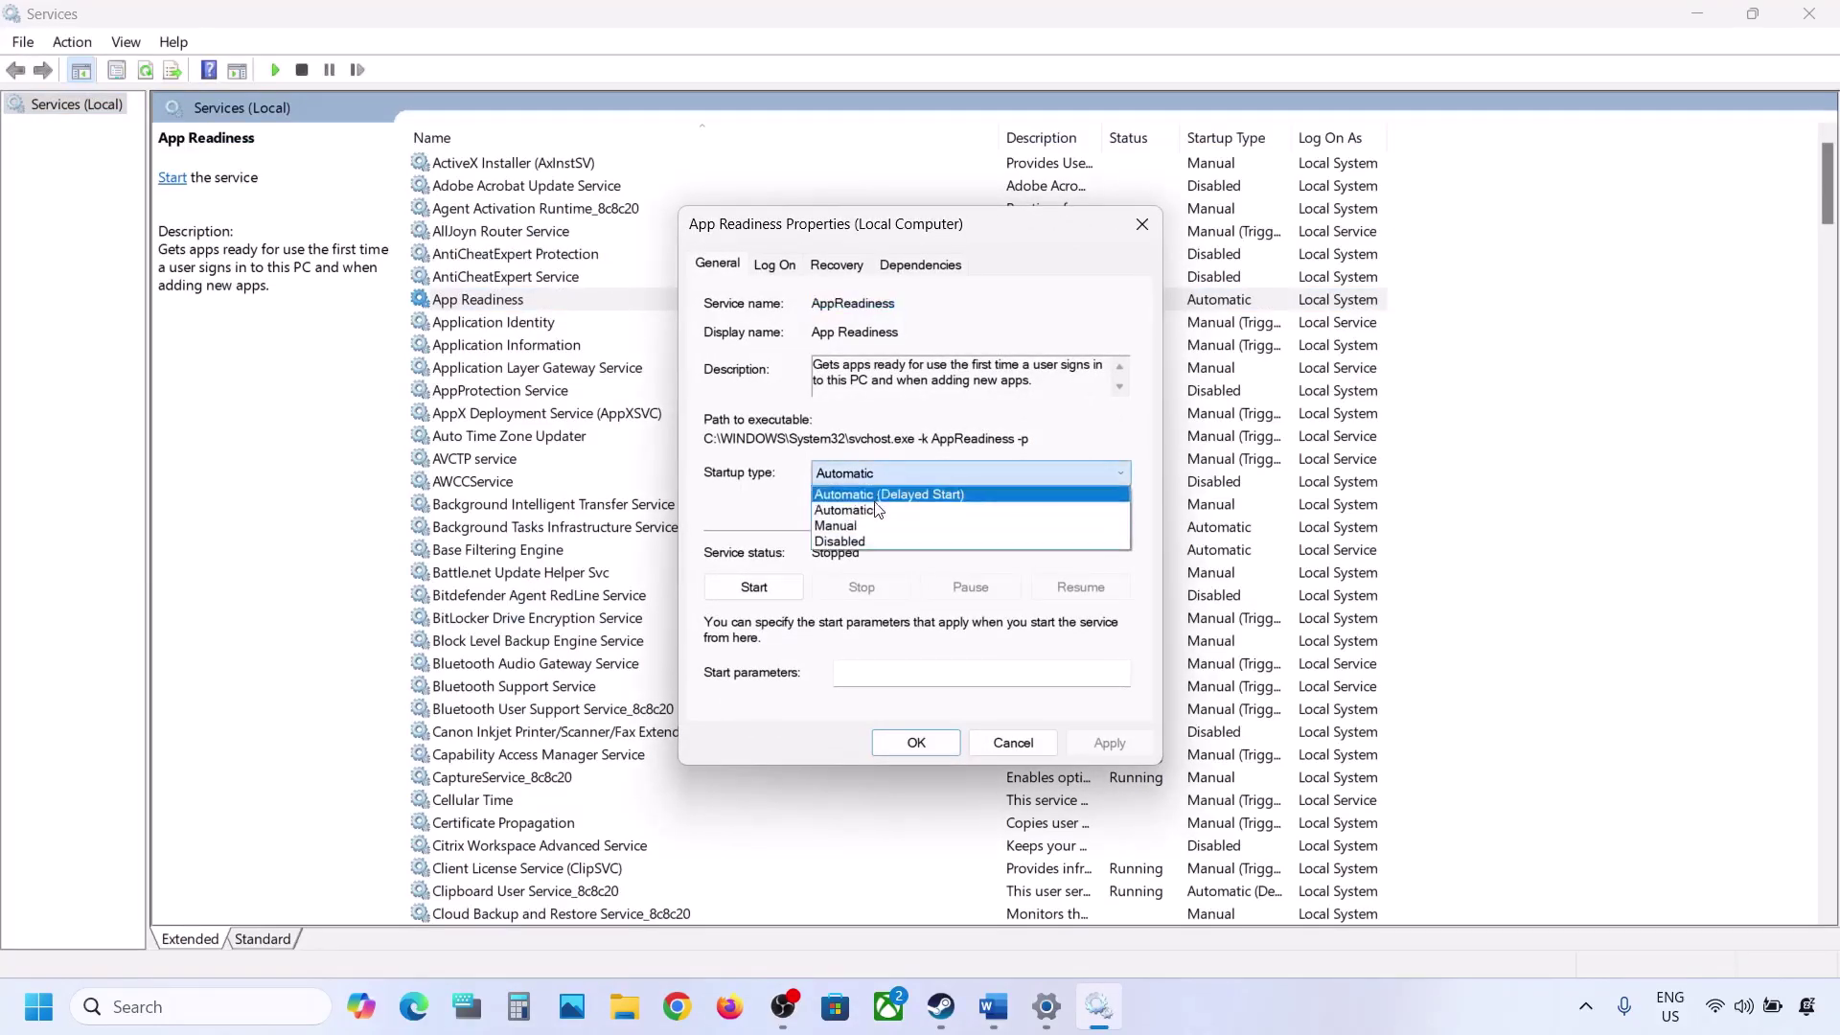
{"action": "left_click", "coordinate": [875, 510]}
{"action": "left_click", "coordinate": [1095, 745]}
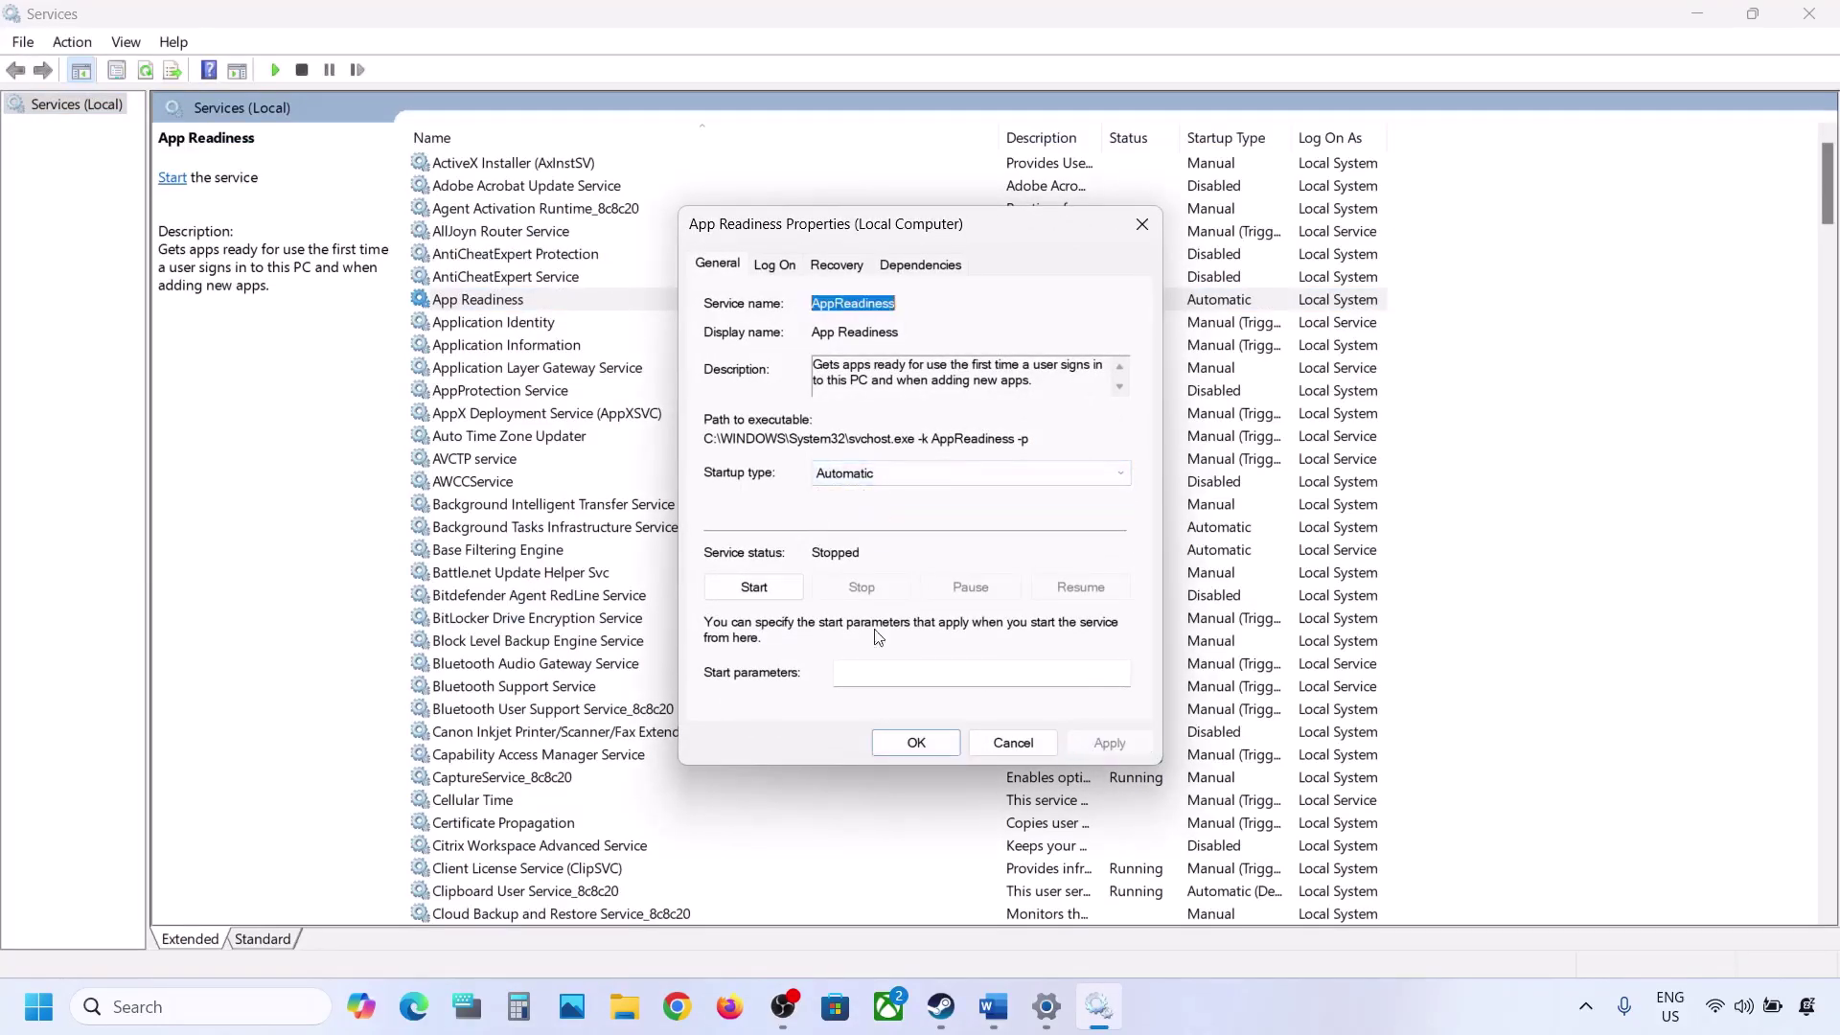
{"action": "left_click", "coordinate": [763, 584]}
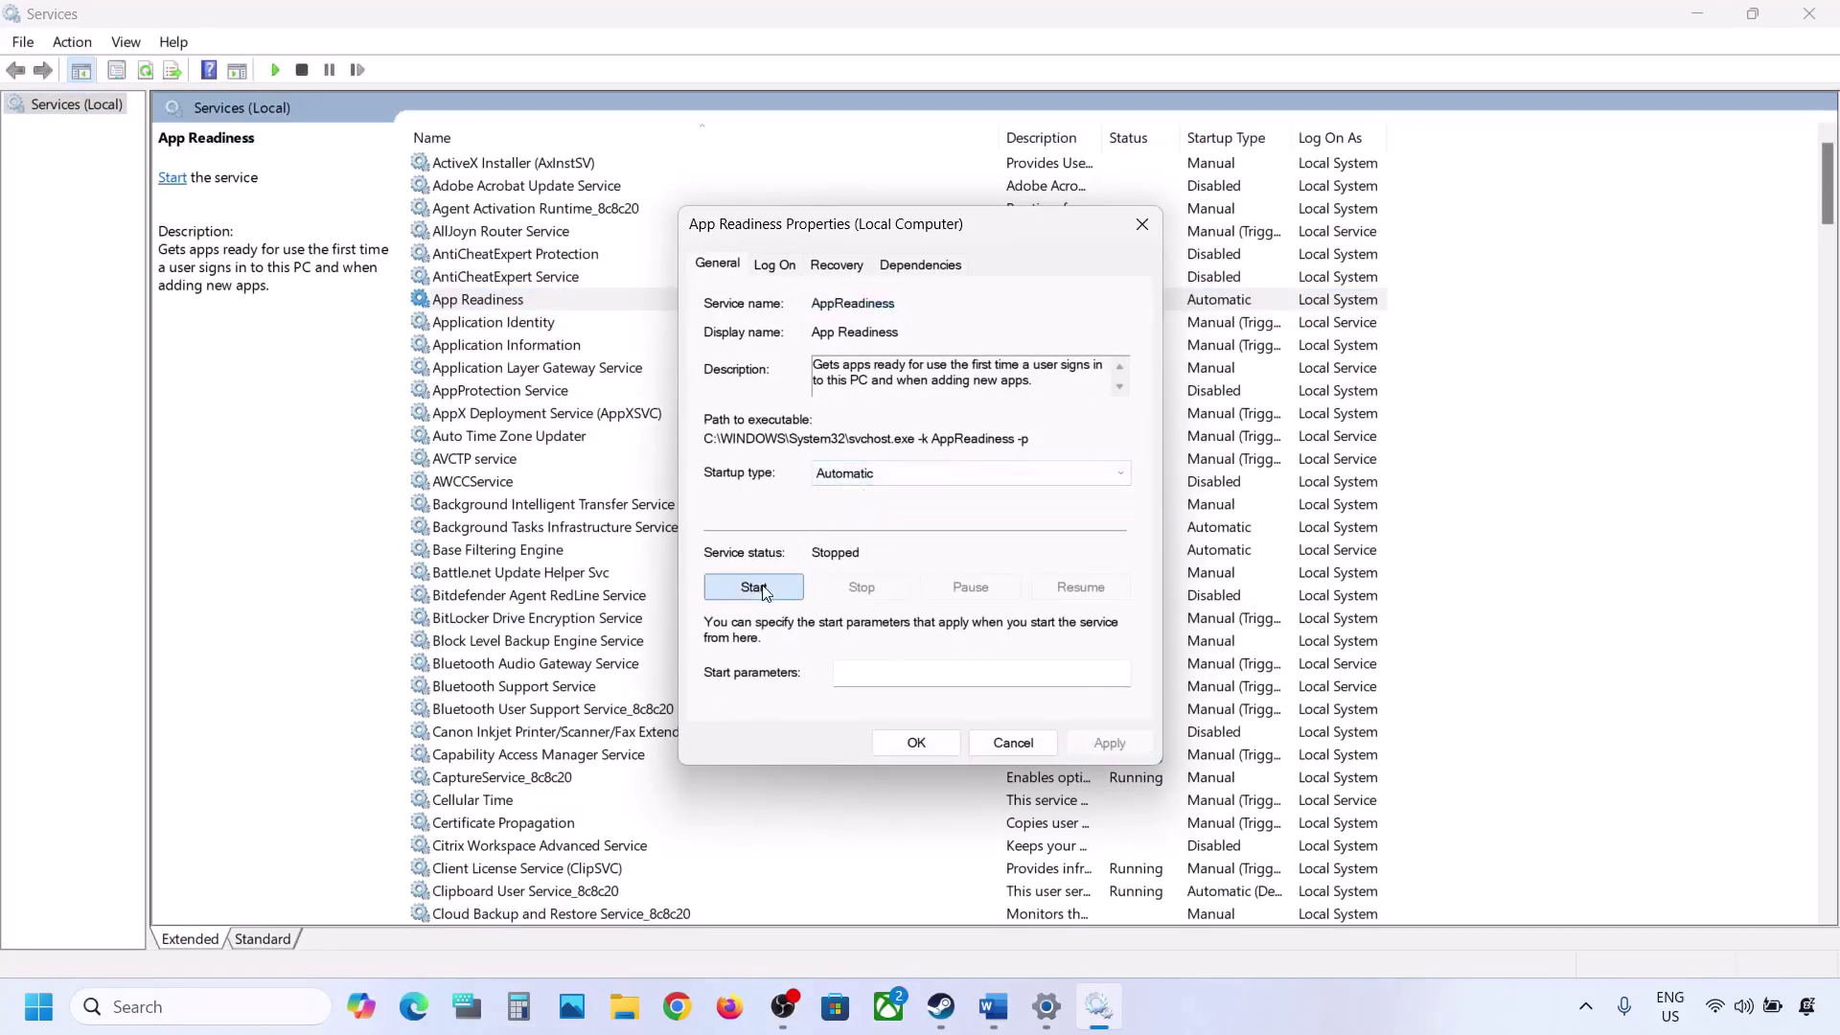
{"action": "left_click", "coordinate": [929, 750]}
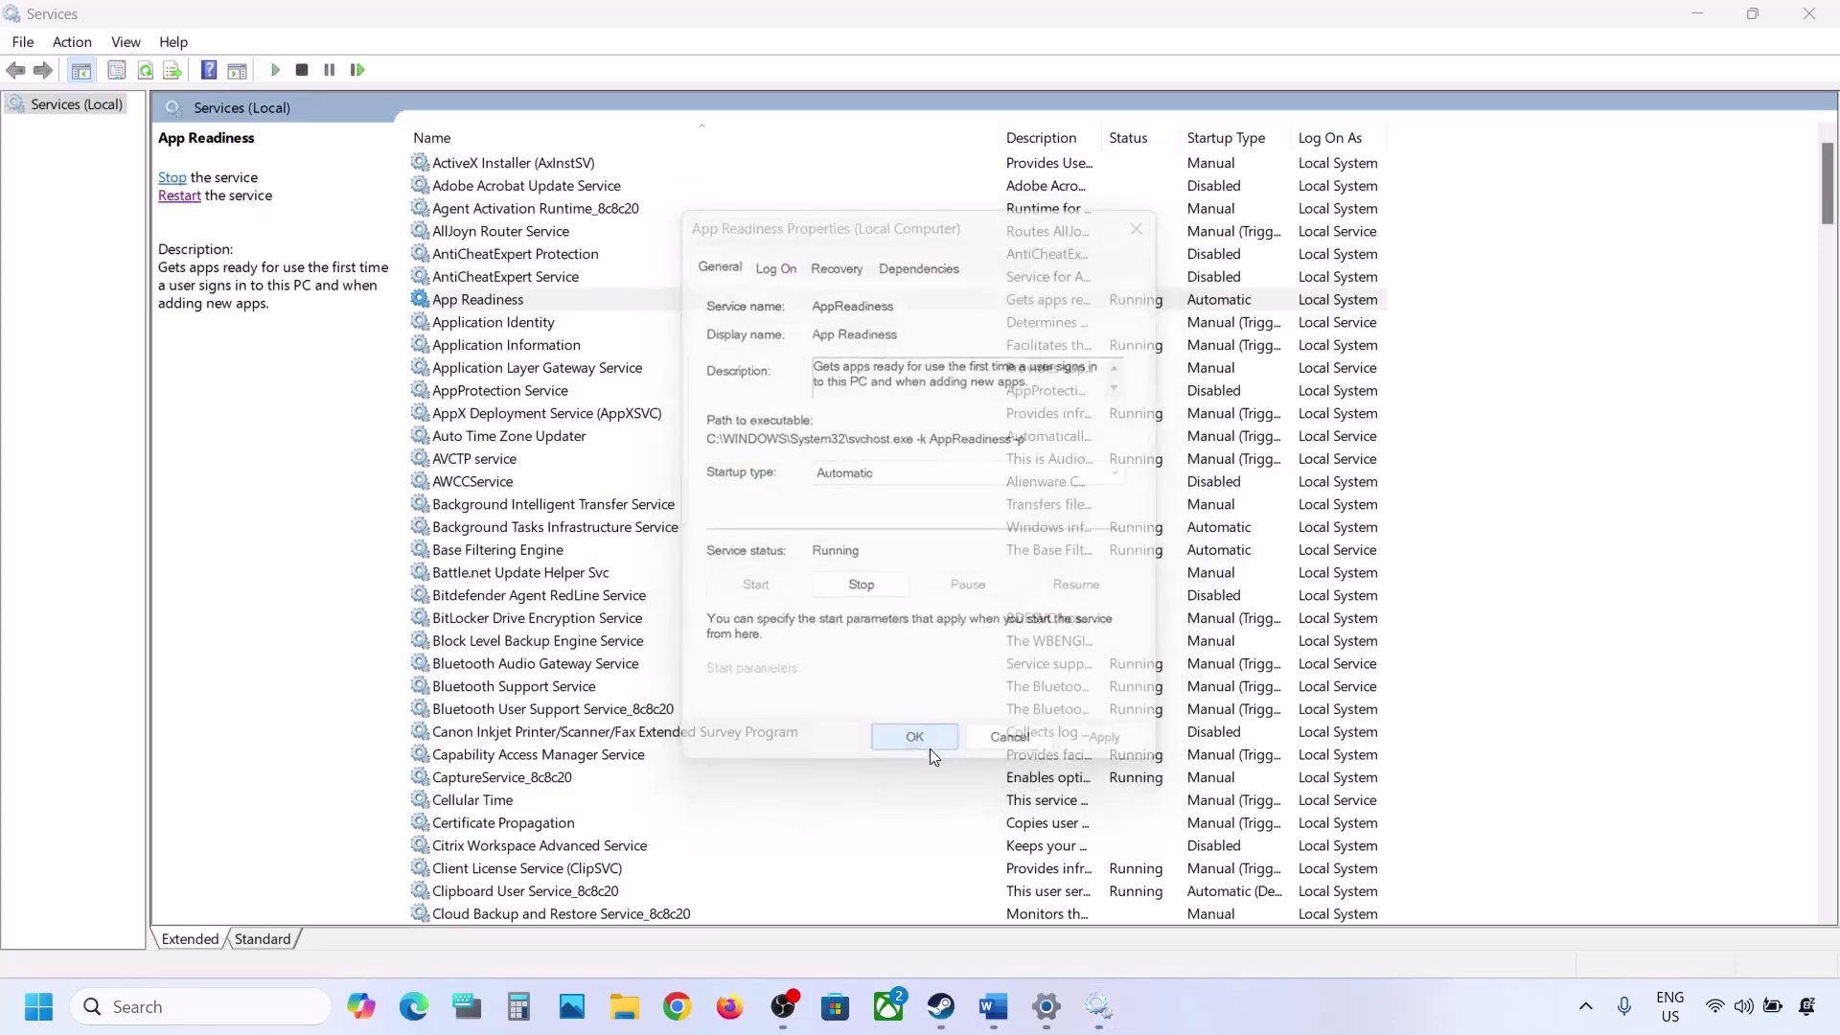
{"action": "left_click", "coordinate": [1826, 12]}
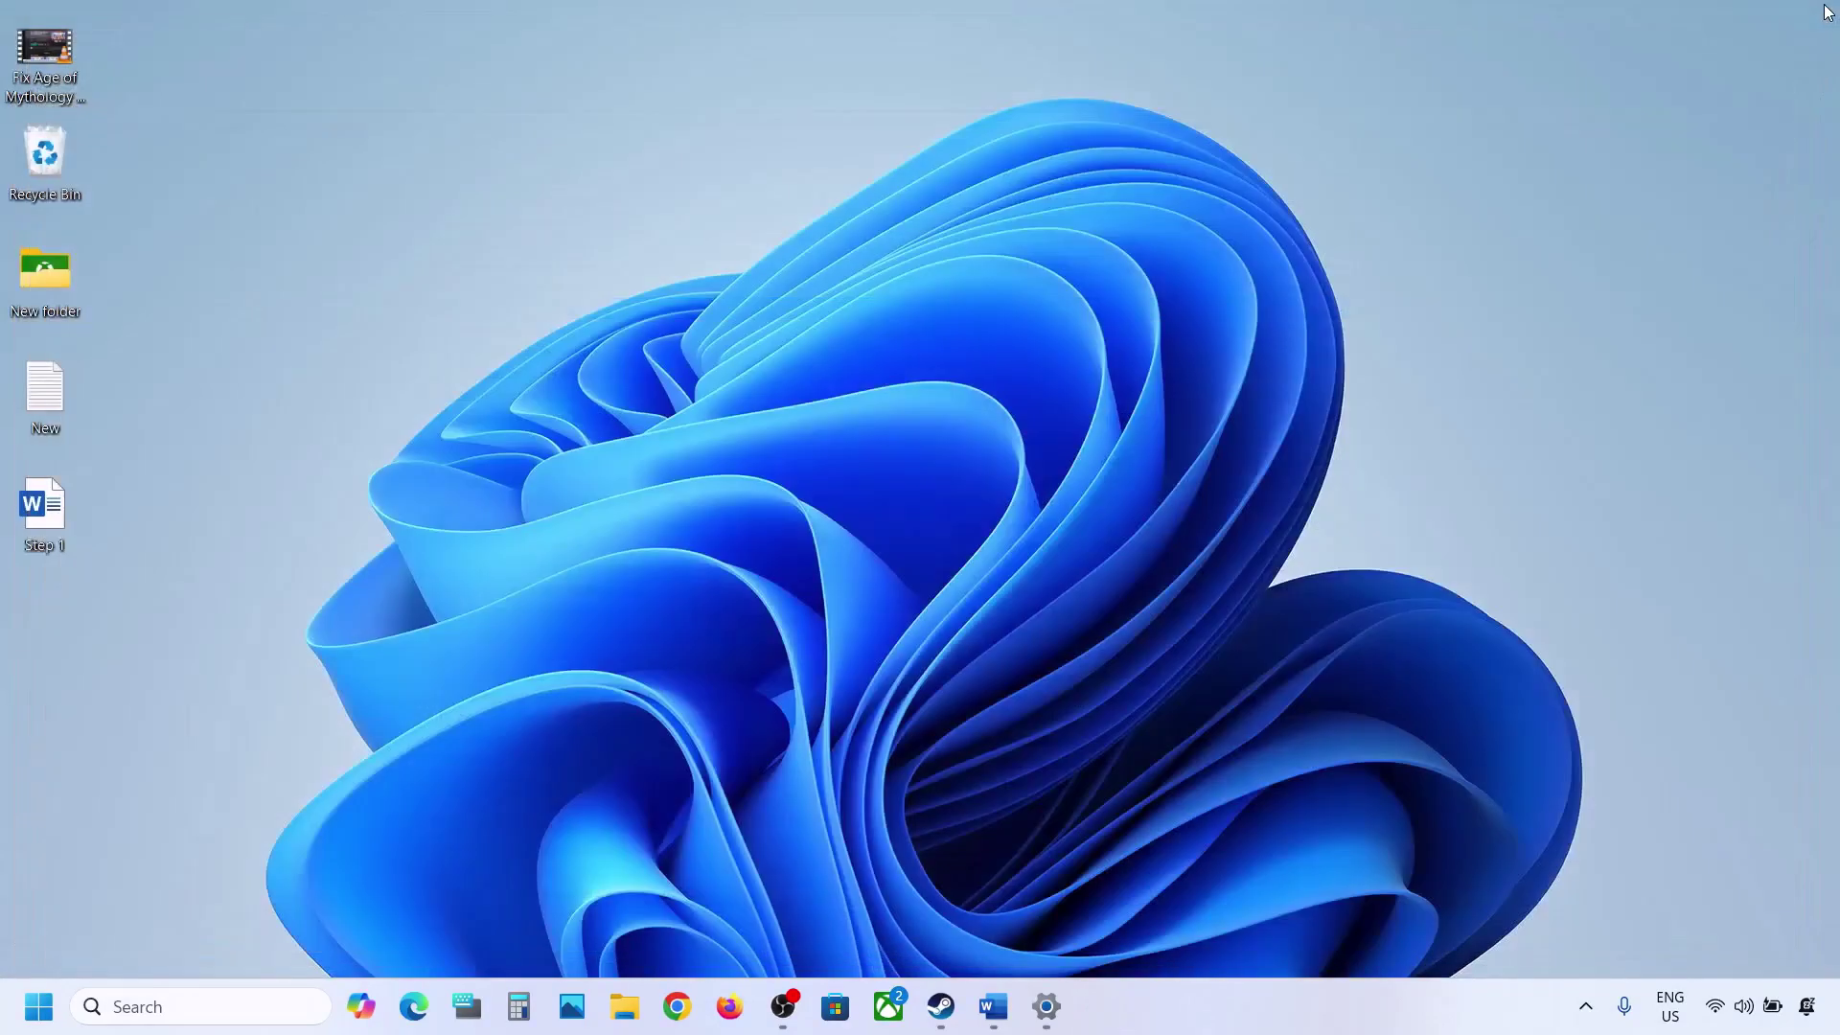
- Highlight $WinREAgent in Step 2 of the Word checklist, and find that folder on the C: drive in File Explorer
{"action": "left_click", "coordinate": [993, 1006]}
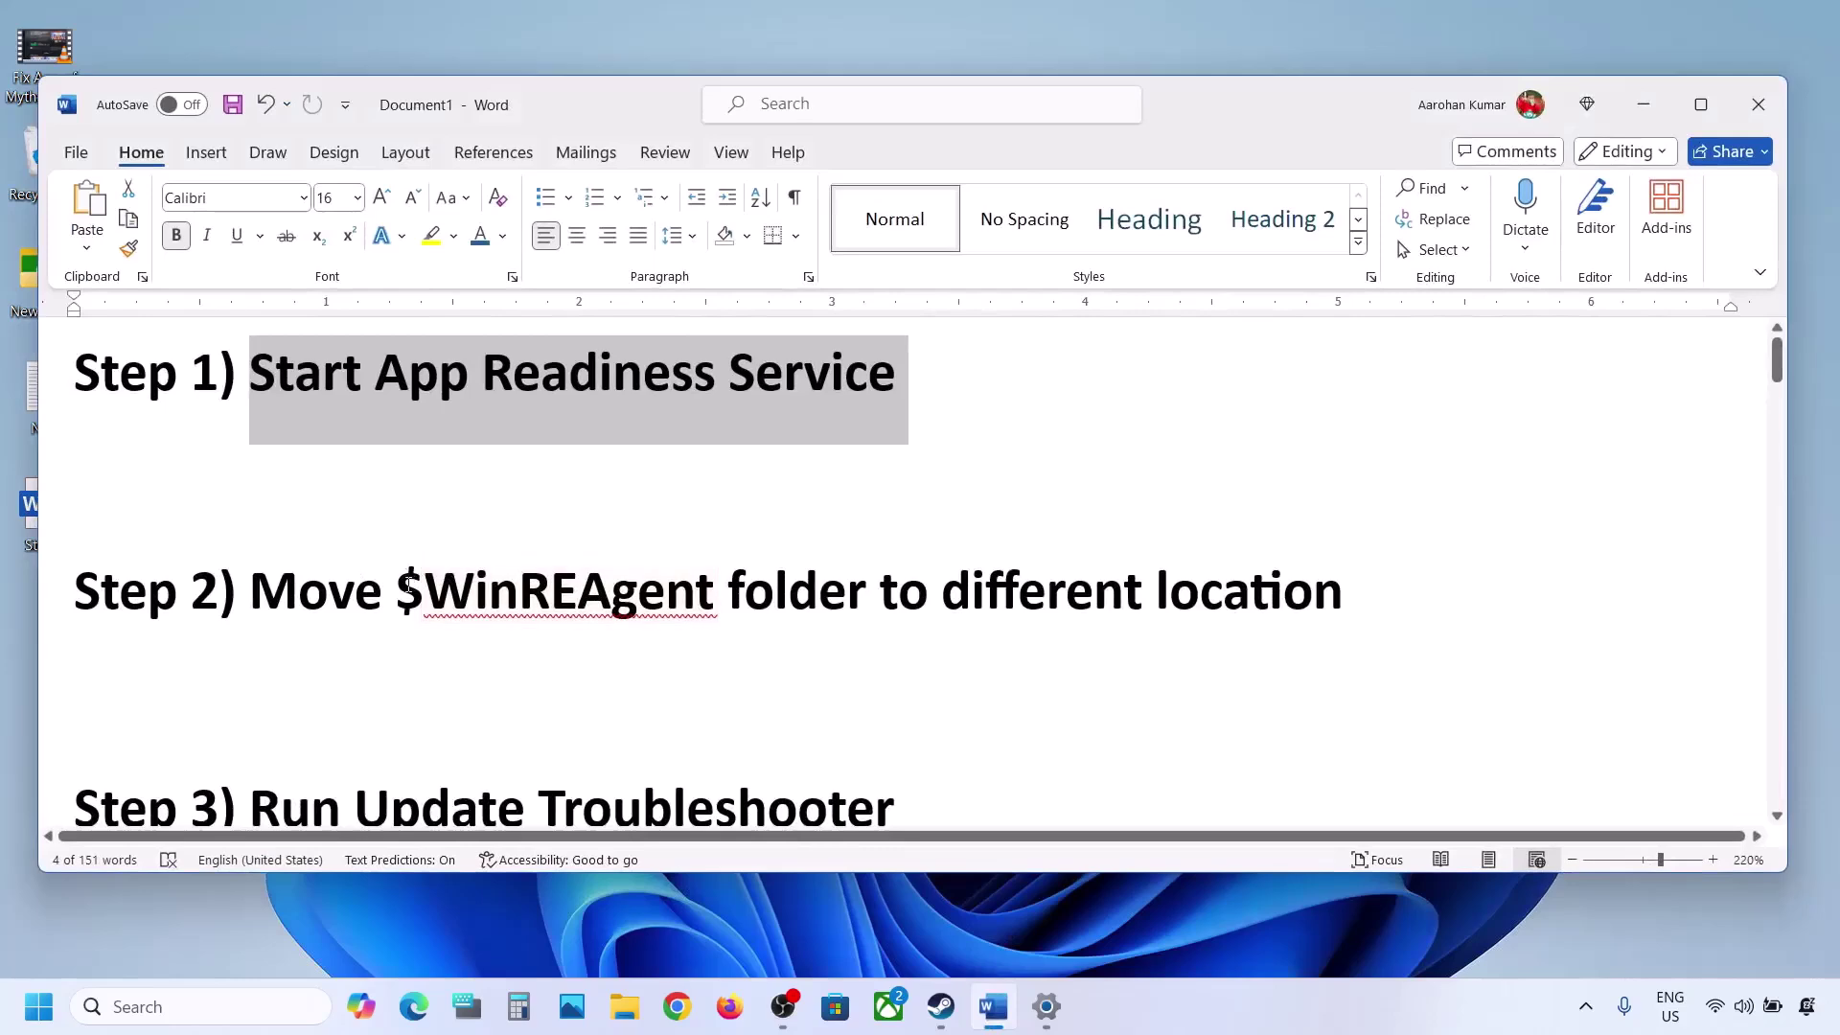
{"action": "left_click_drag", "start_coordinate": [403, 590], "coordinate": [667, 567]}
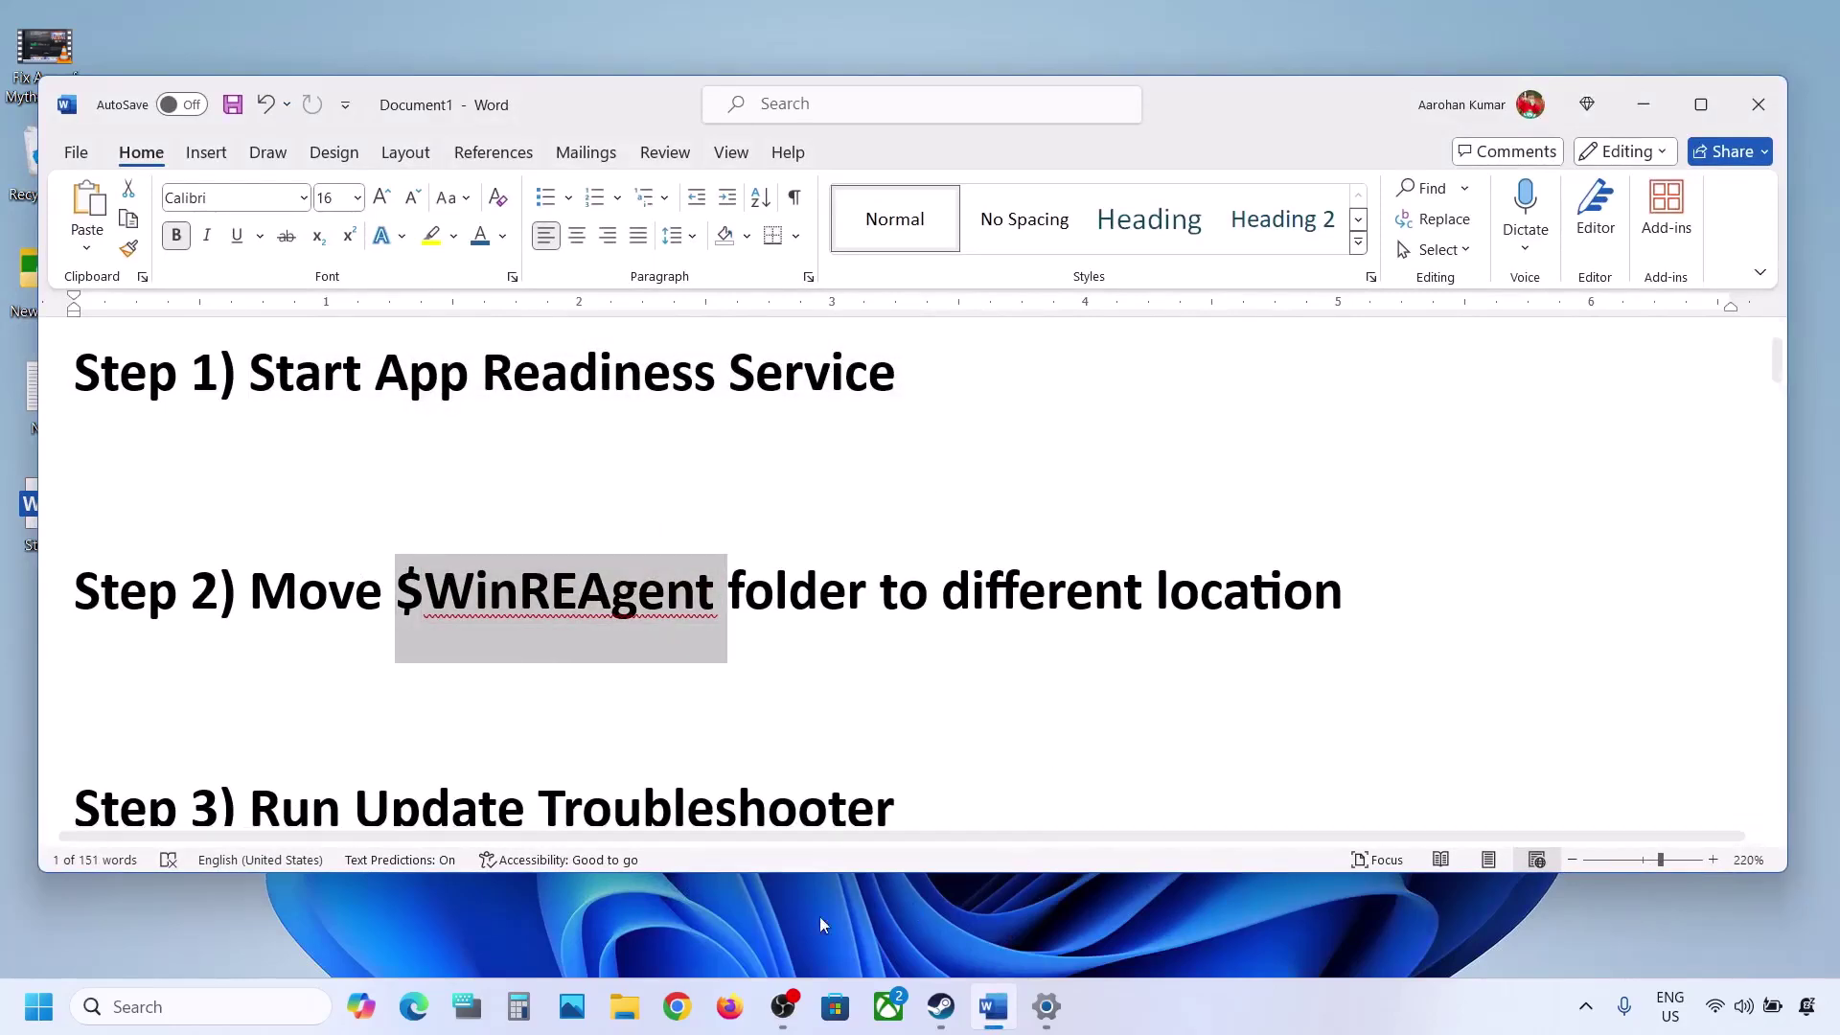
{"action": "left_click", "coordinate": [624, 1006]}
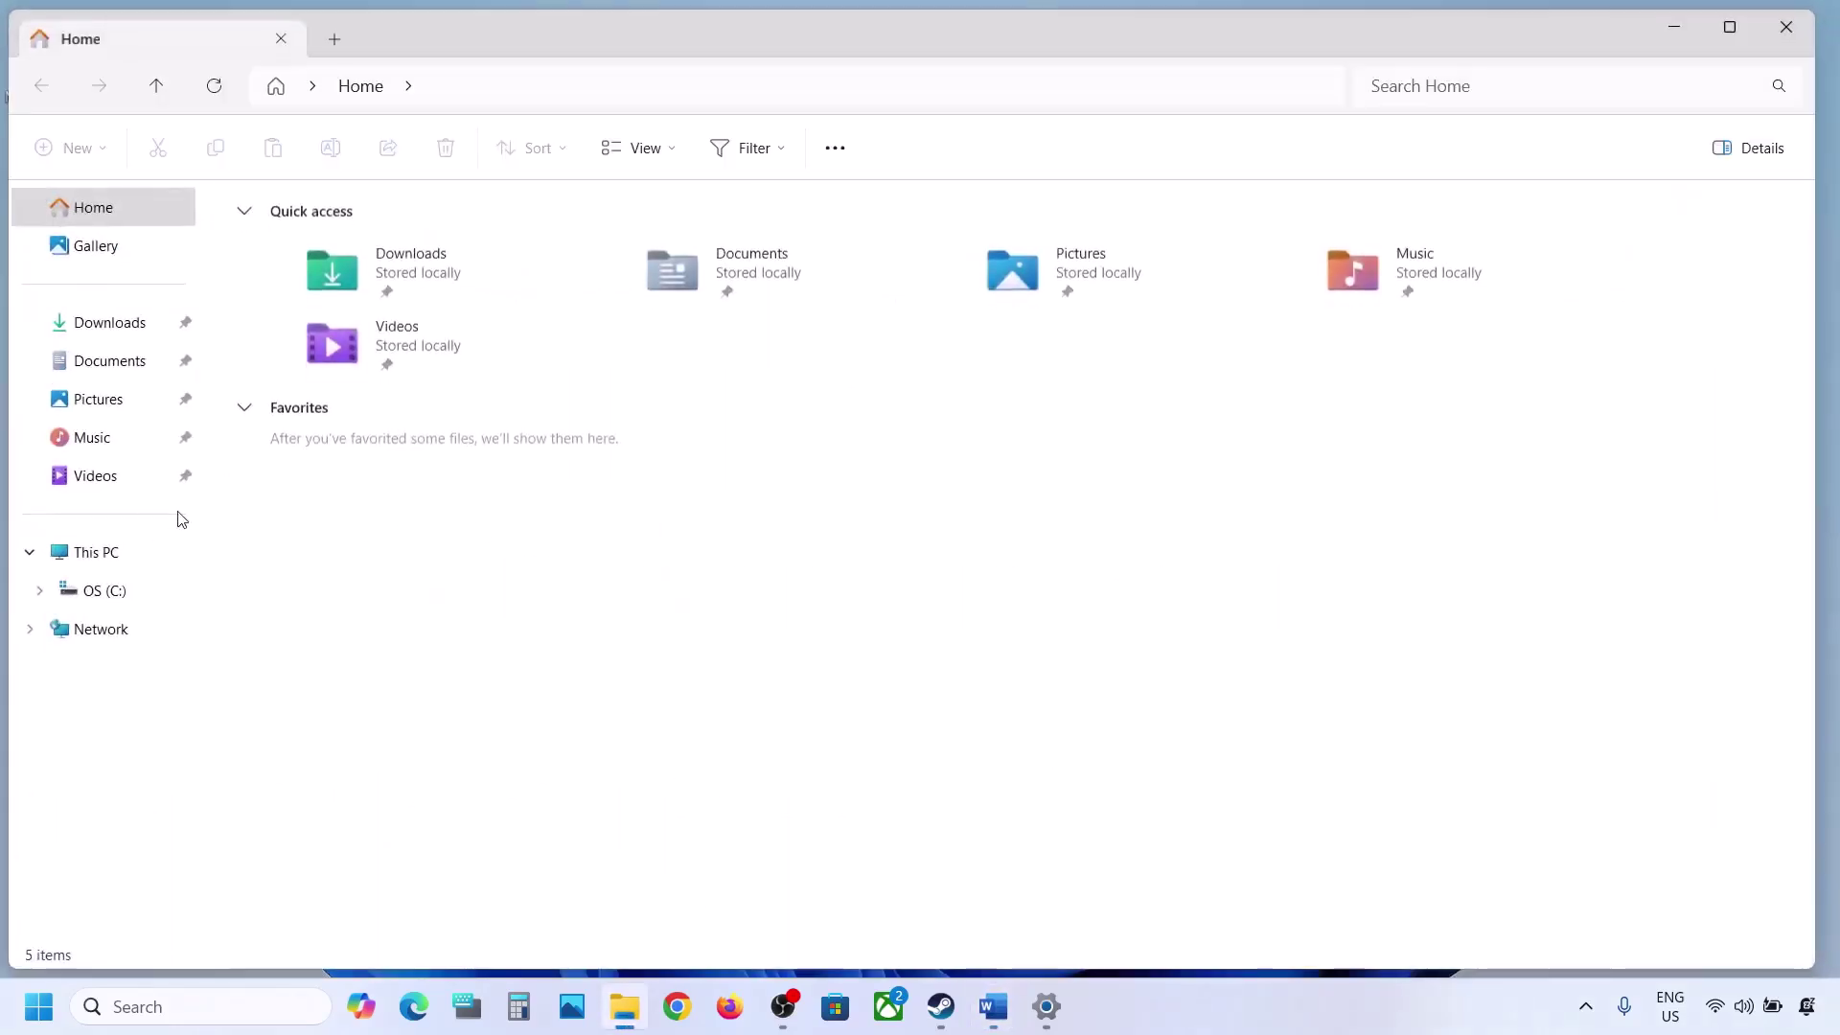
{"action": "left_click", "coordinate": [115, 556]}
{"action": "double_click", "coordinate": [389, 251]}
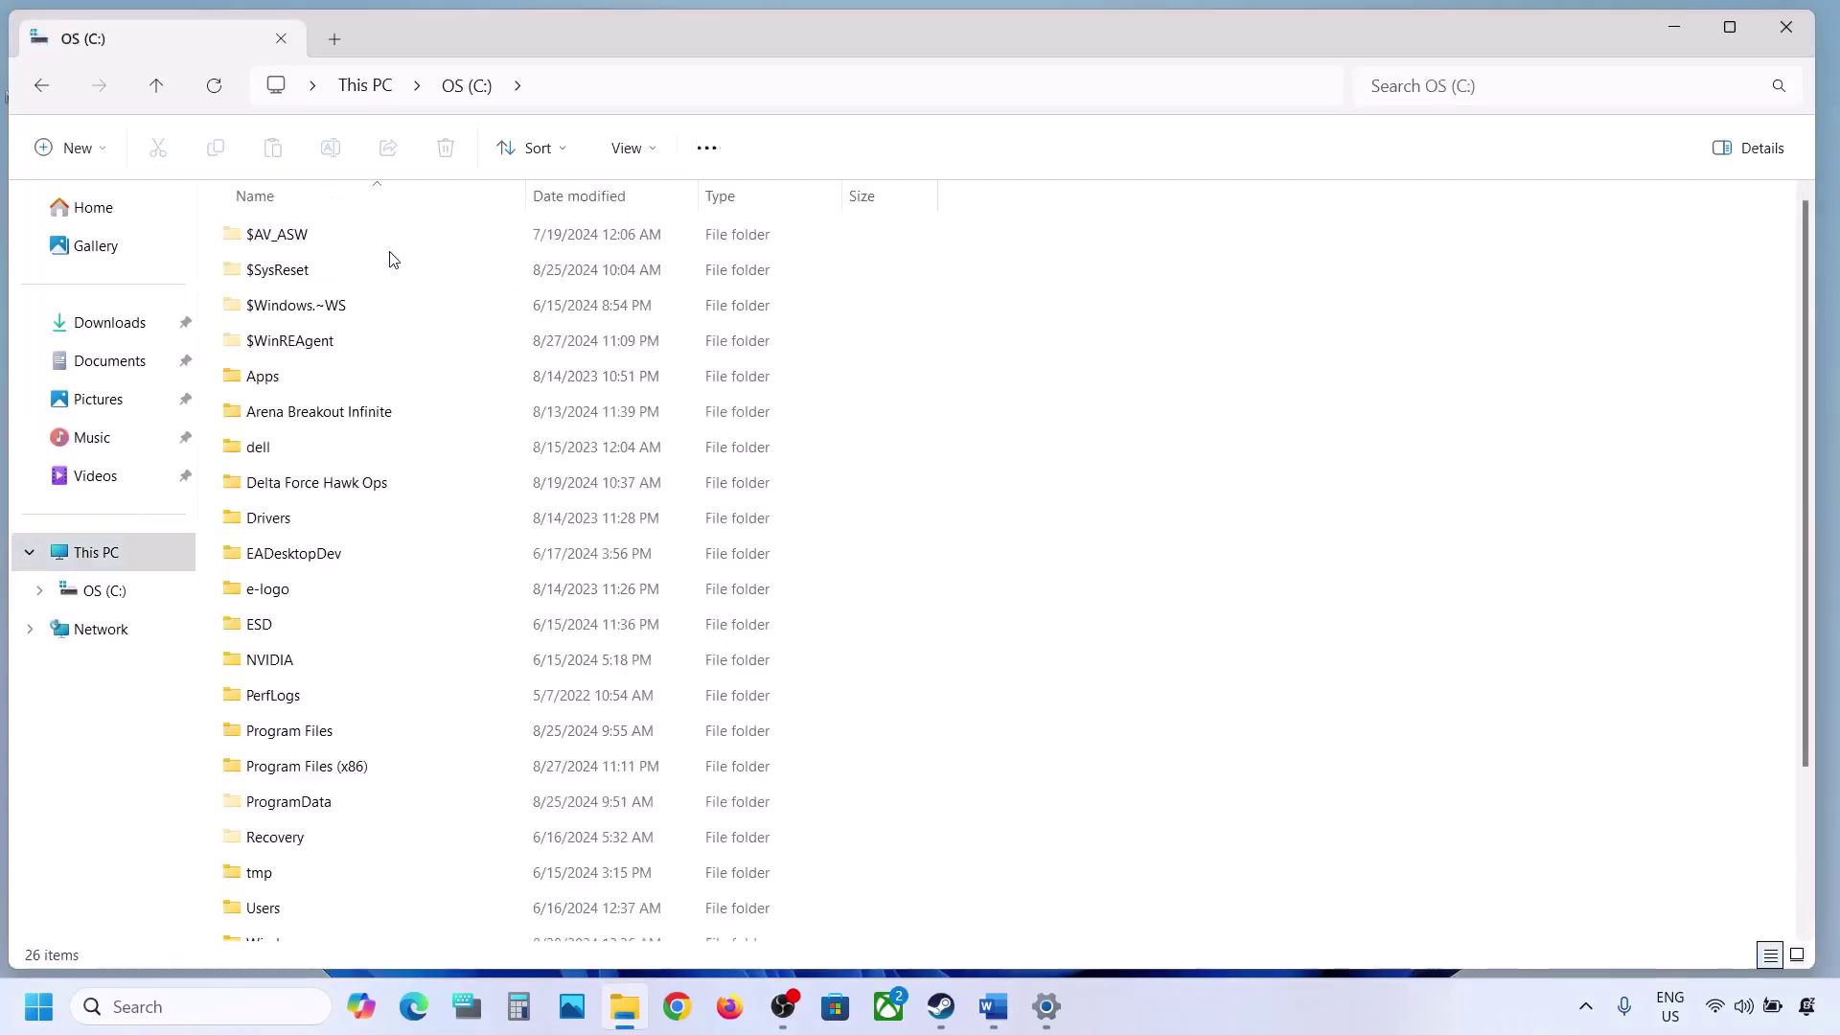
{"action": "left_click", "coordinate": [302, 350]}
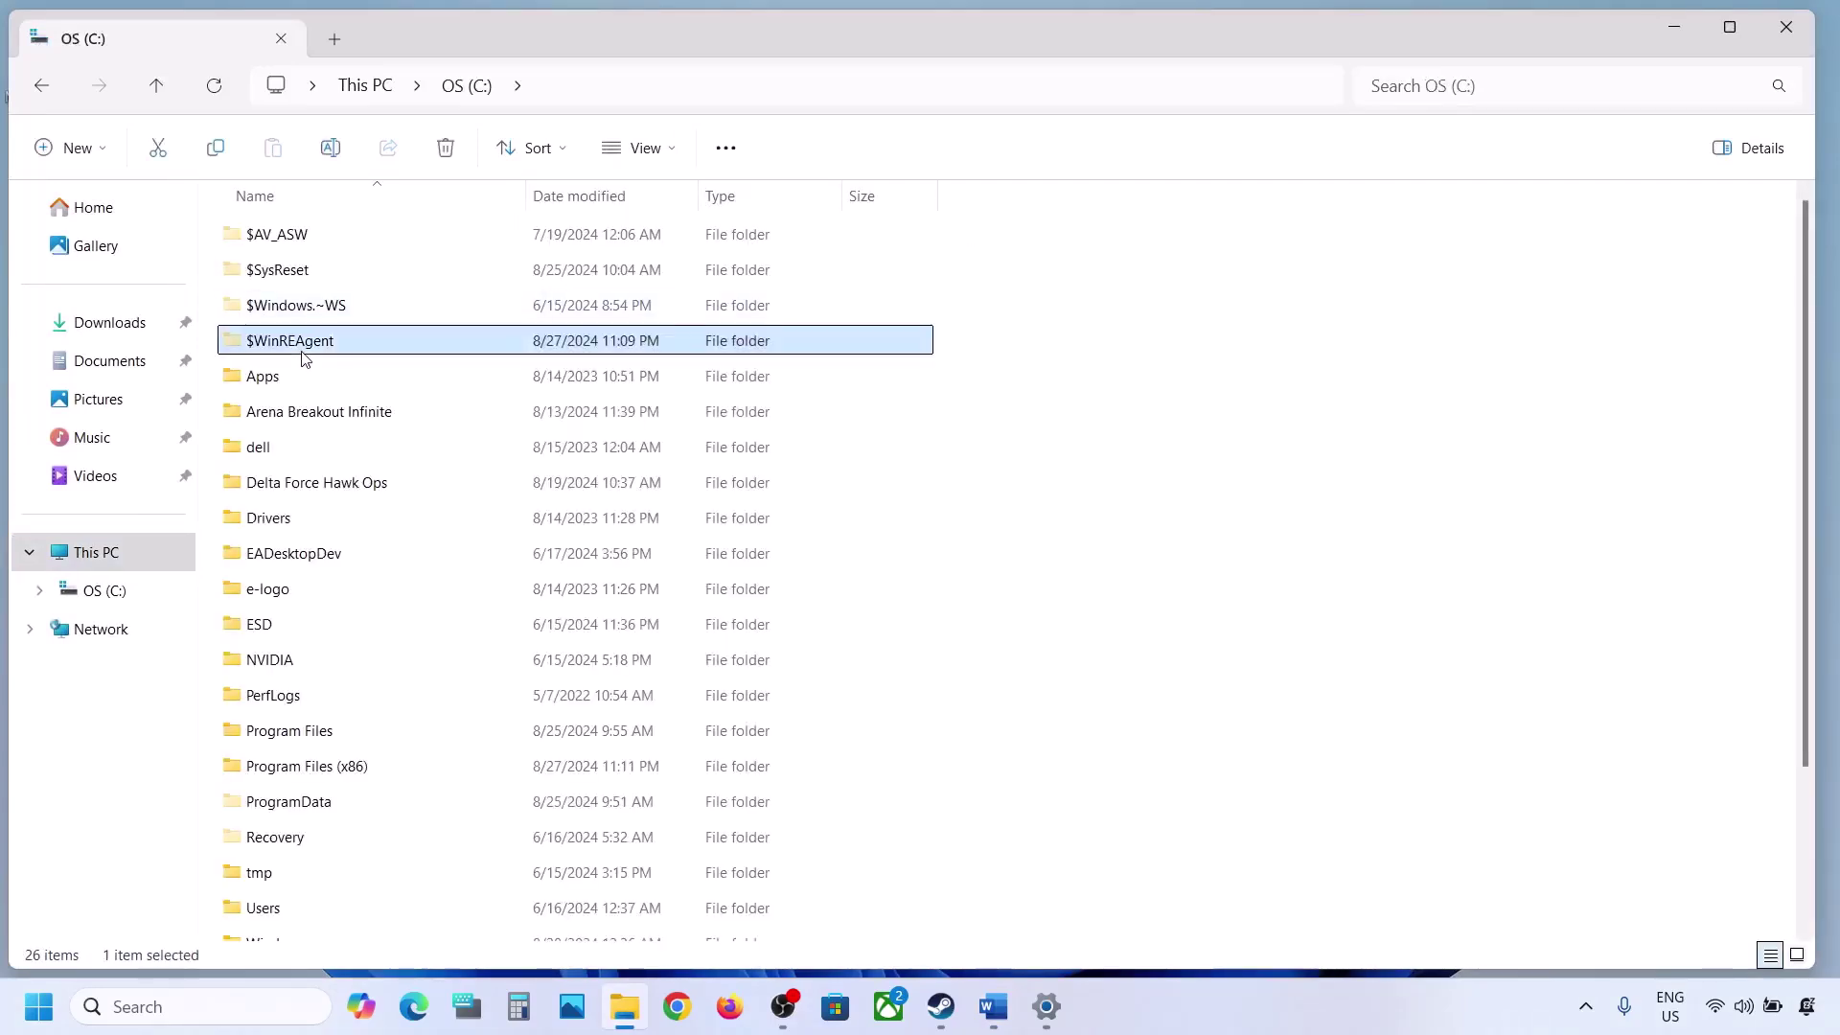
{"action": "mouse_move", "coordinate": [366, 348]}
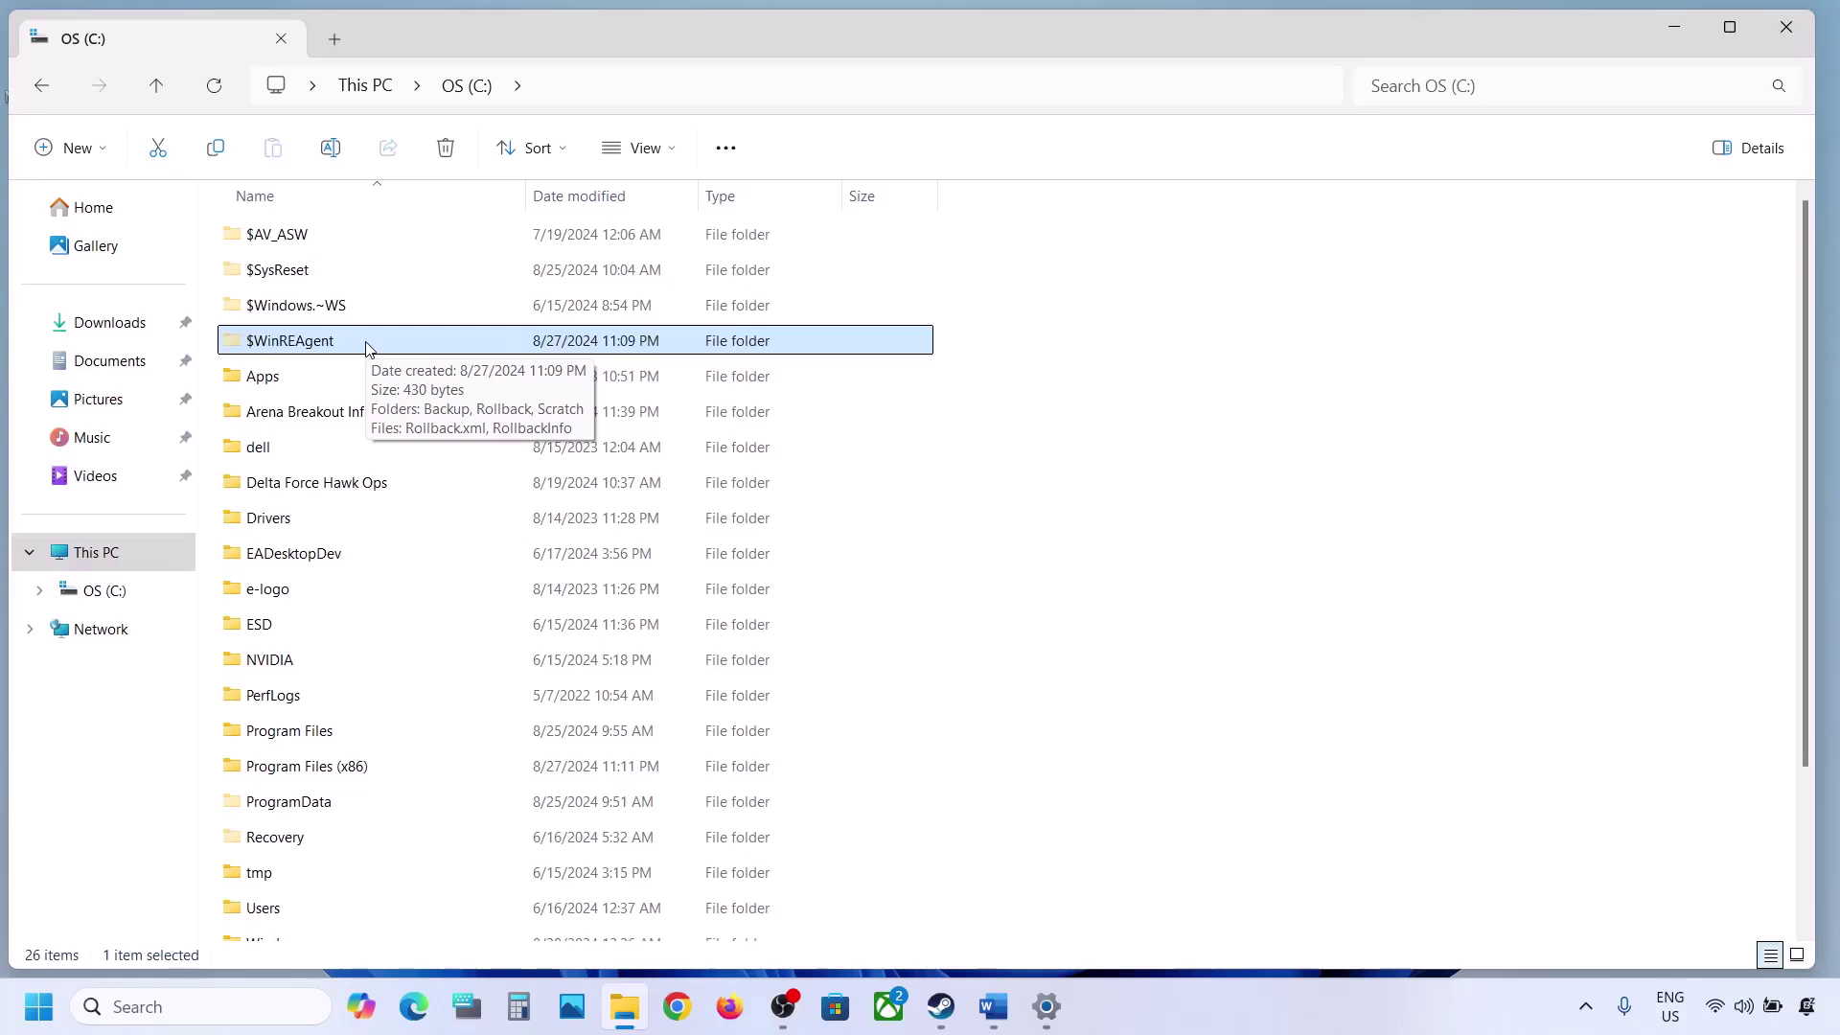
- Check the Hidden items display option in File Explorer, and select the $WinREAgent folder again
{"action": "left_click", "coordinate": [673, 149]}
{"action": "mouse_move", "coordinate": [629, 601]}
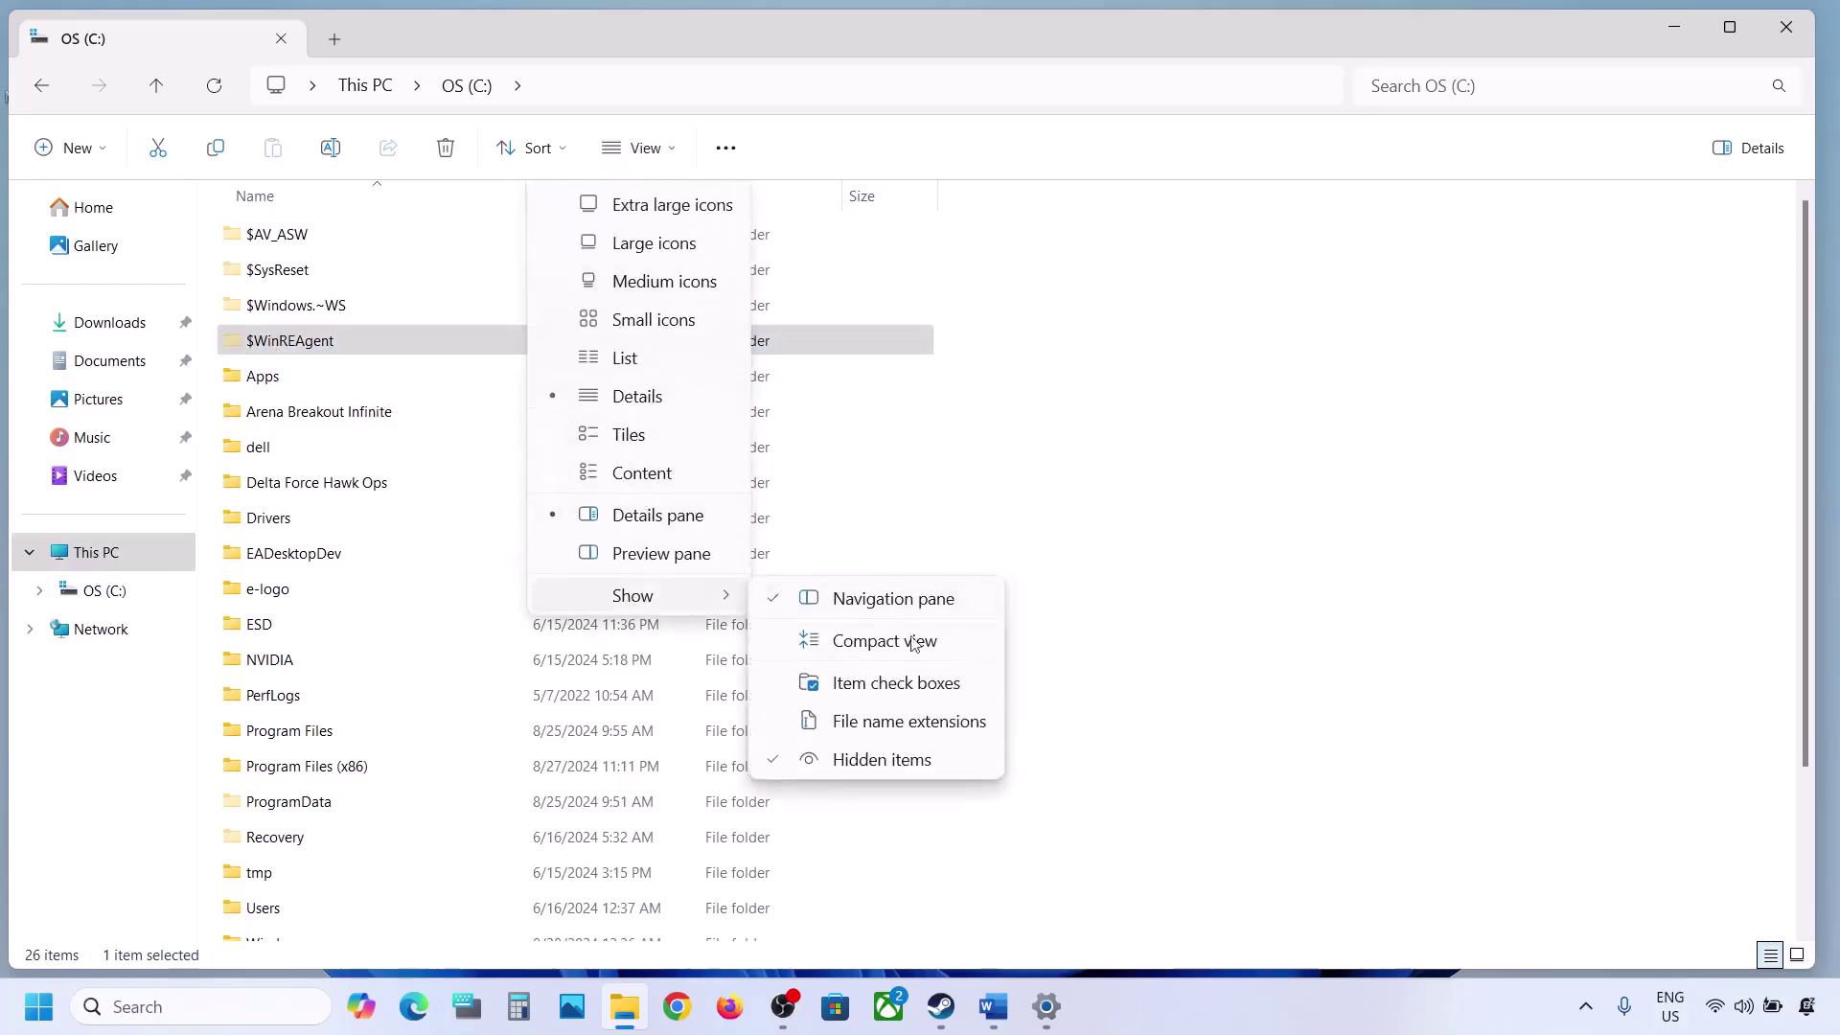
{"action": "left_click", "coordinate": [256, 341]}
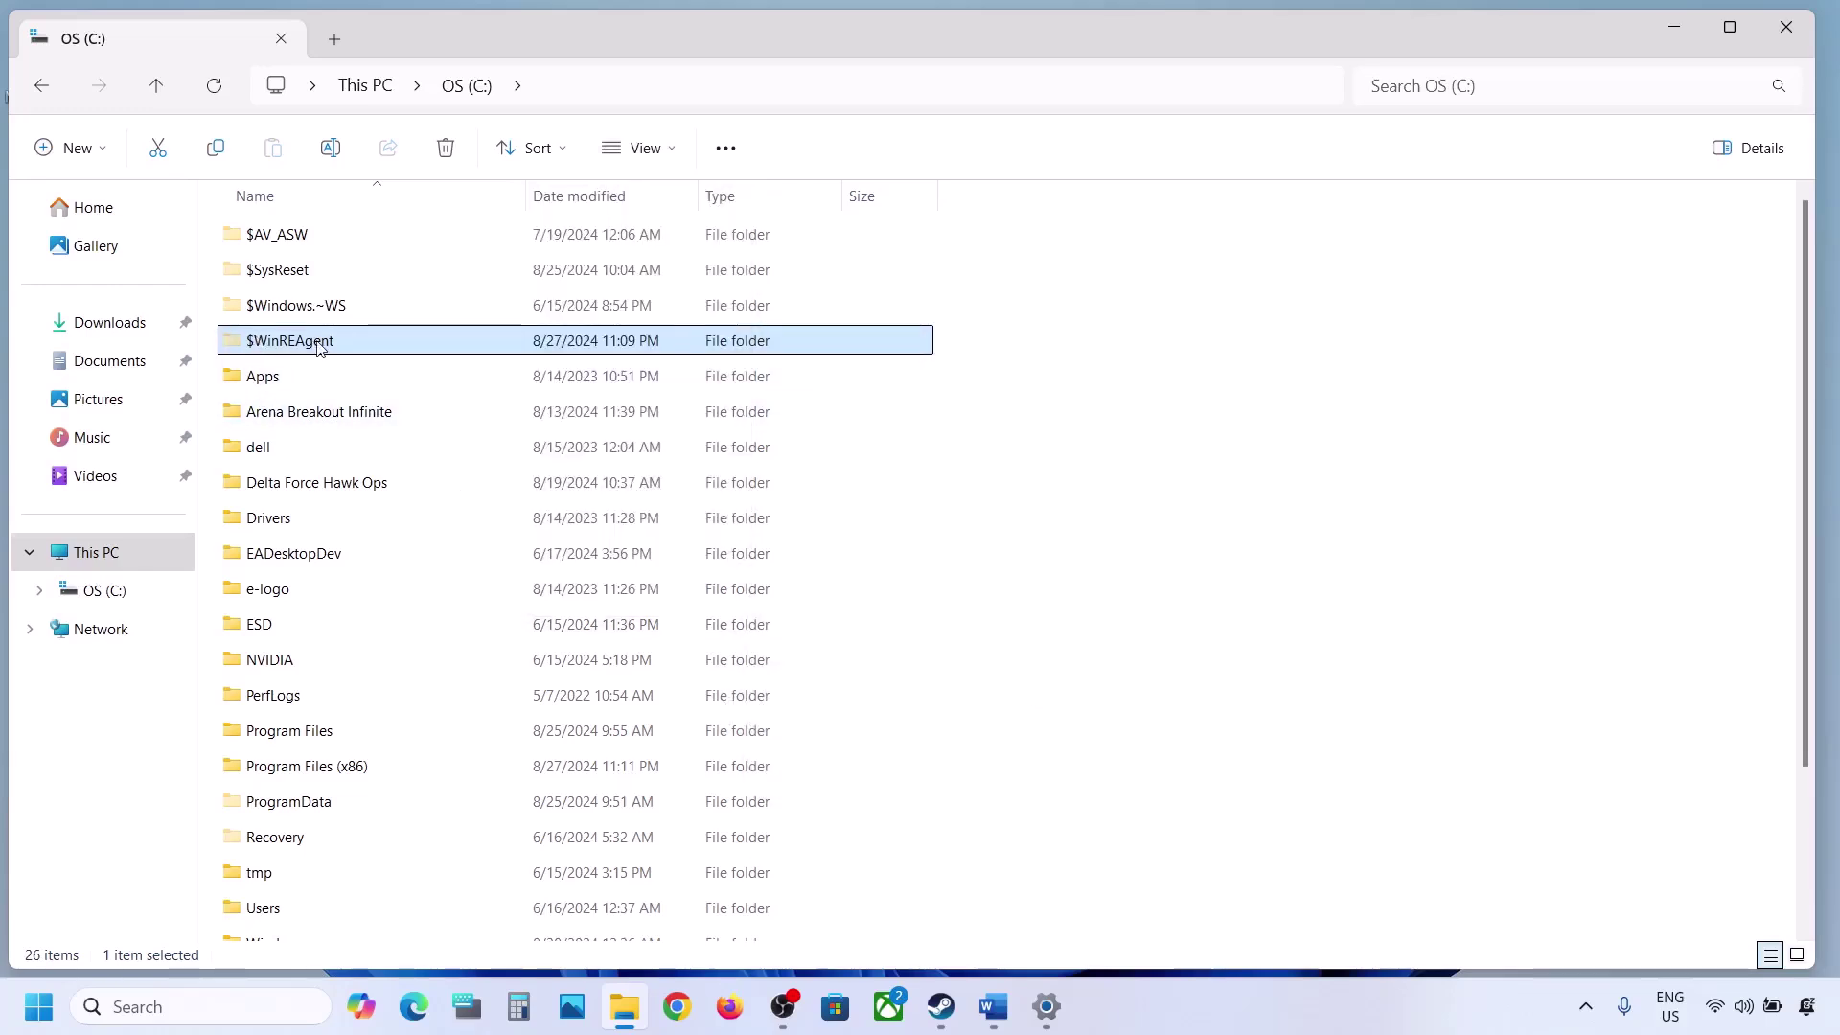
- Copy the $WinREAgent folder from the C: drive to the desktop
{"action": "mouse_move", "coordinate": [321, 348]}
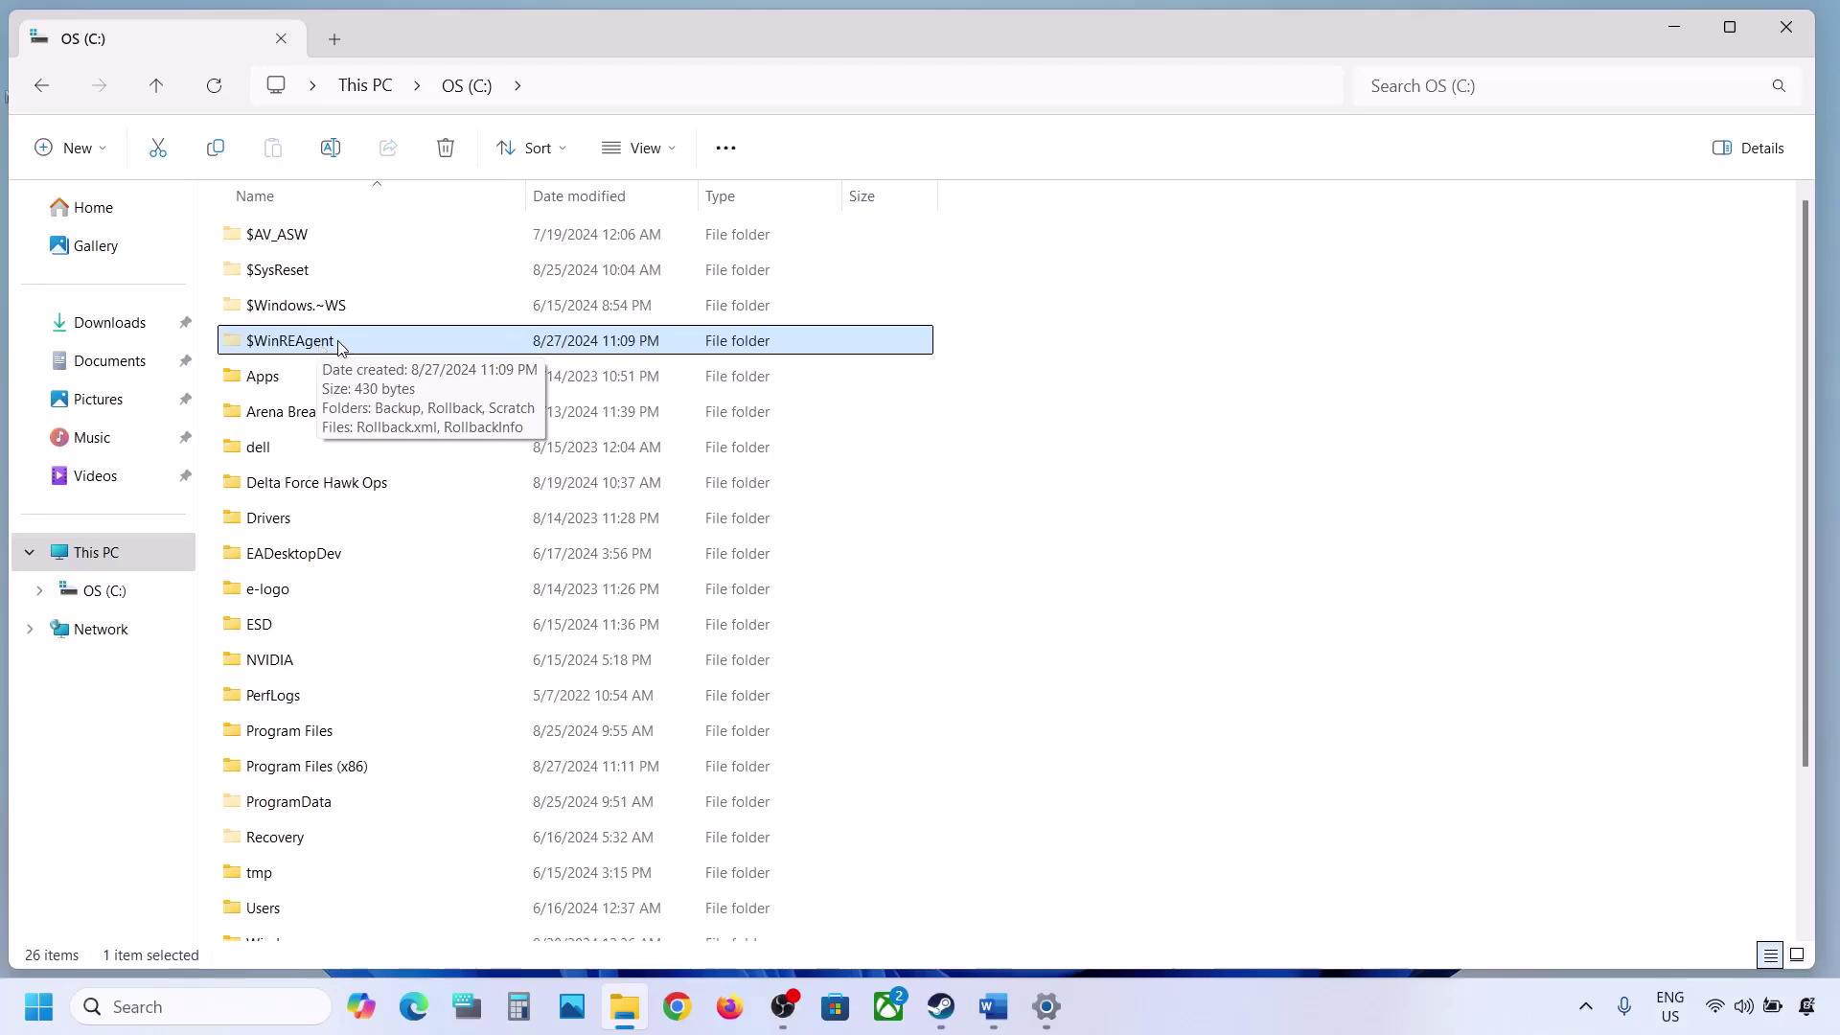
{"action": "right_click", "coordinate": [342, 346]}
{"action": "left_click", "coordinate": [416, 311]}
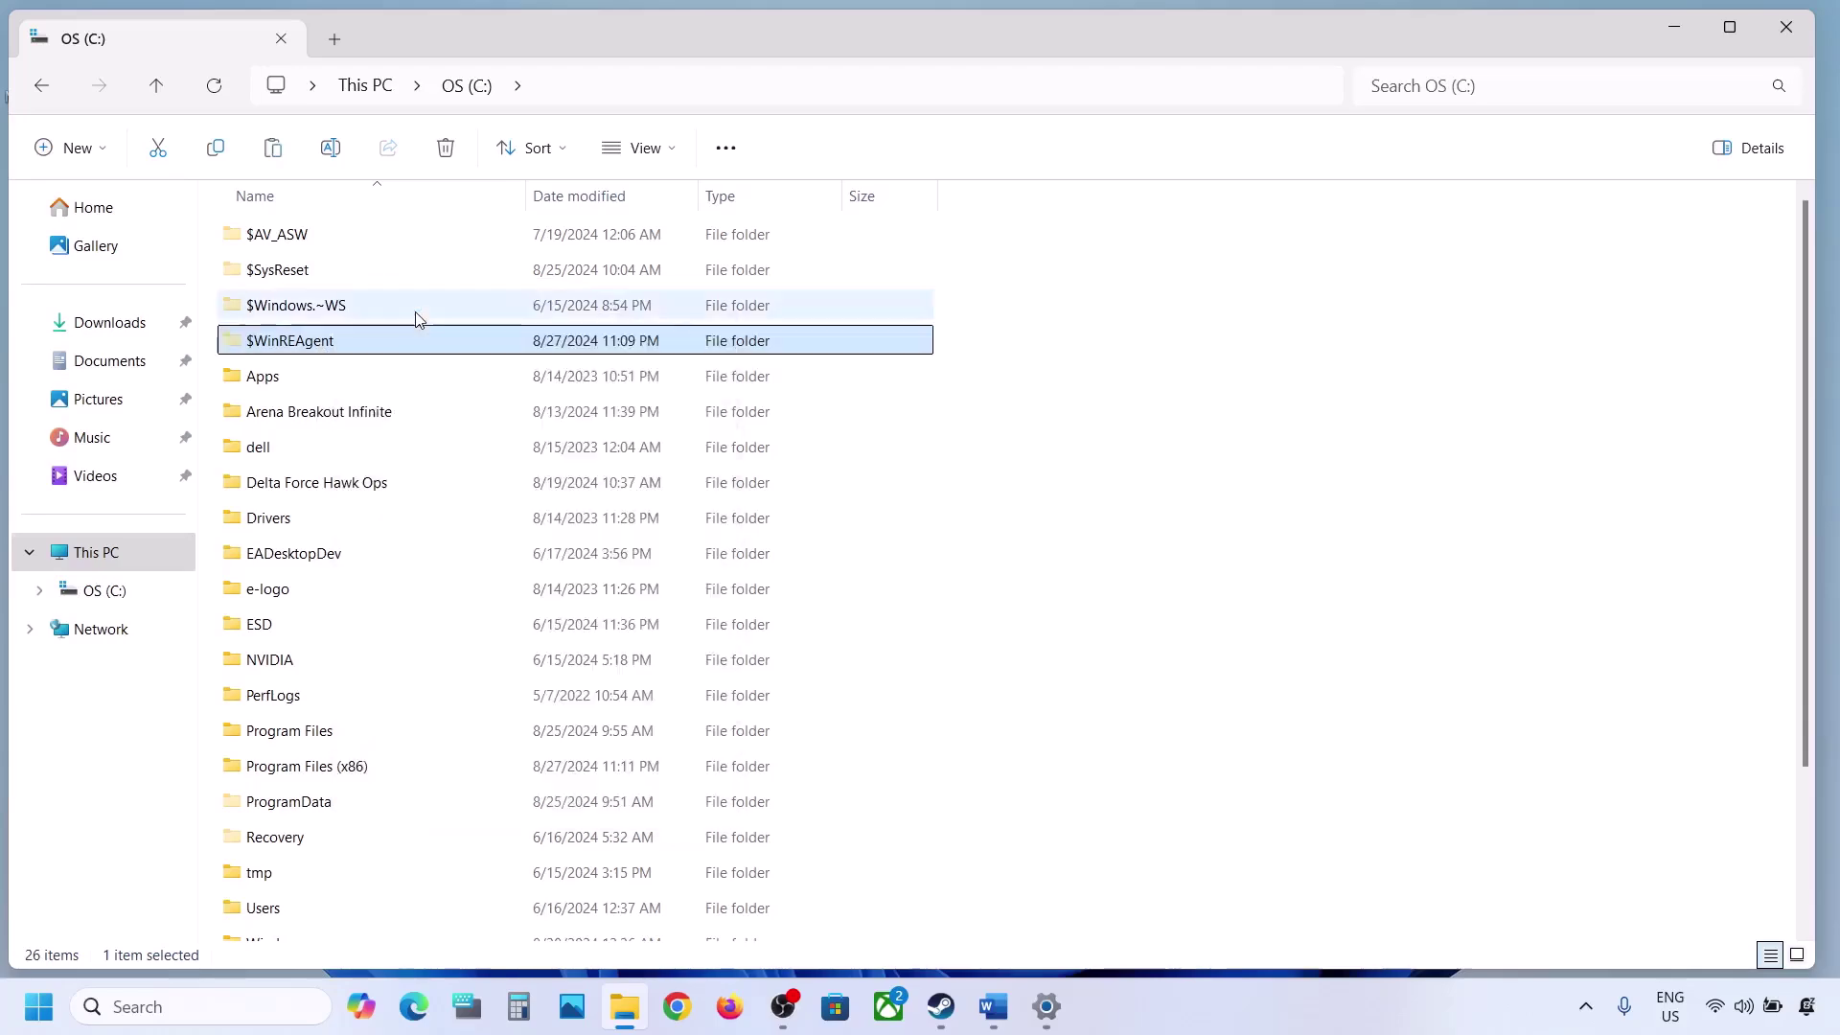
{"action": "key", "text": "super+d"}
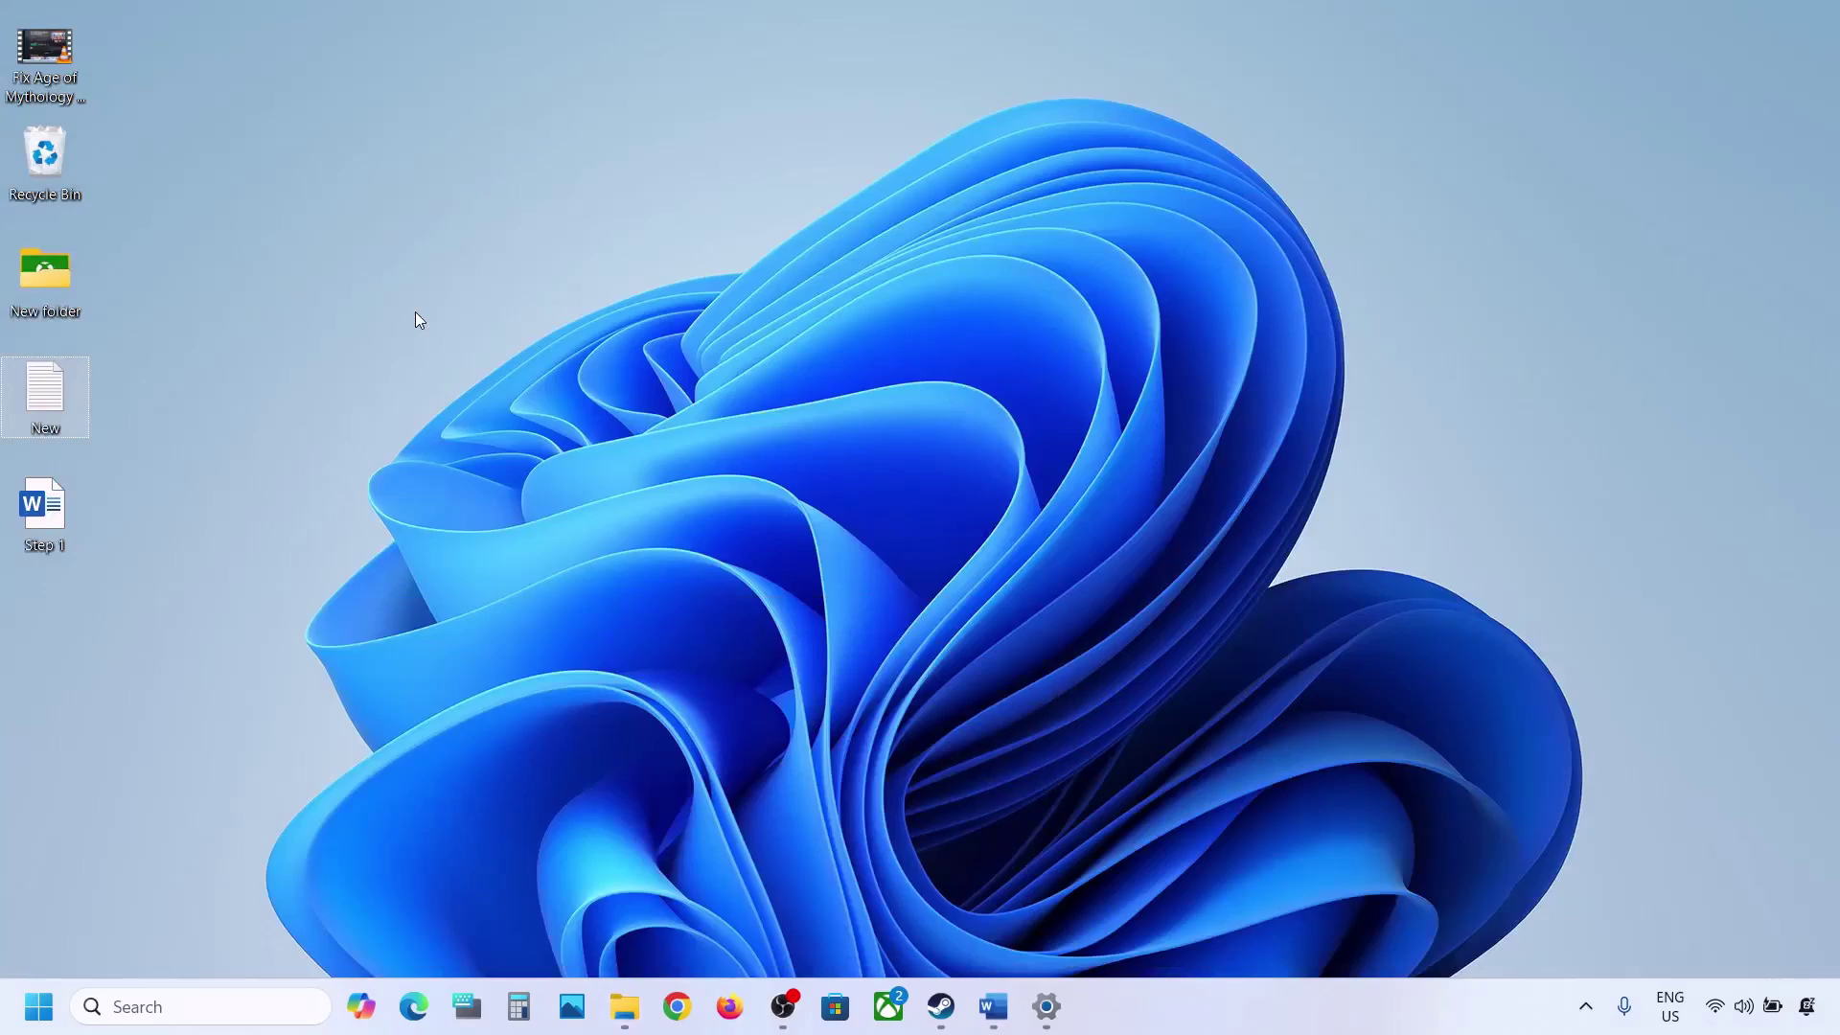
{"action": "key", "text": "ctrl+v"}
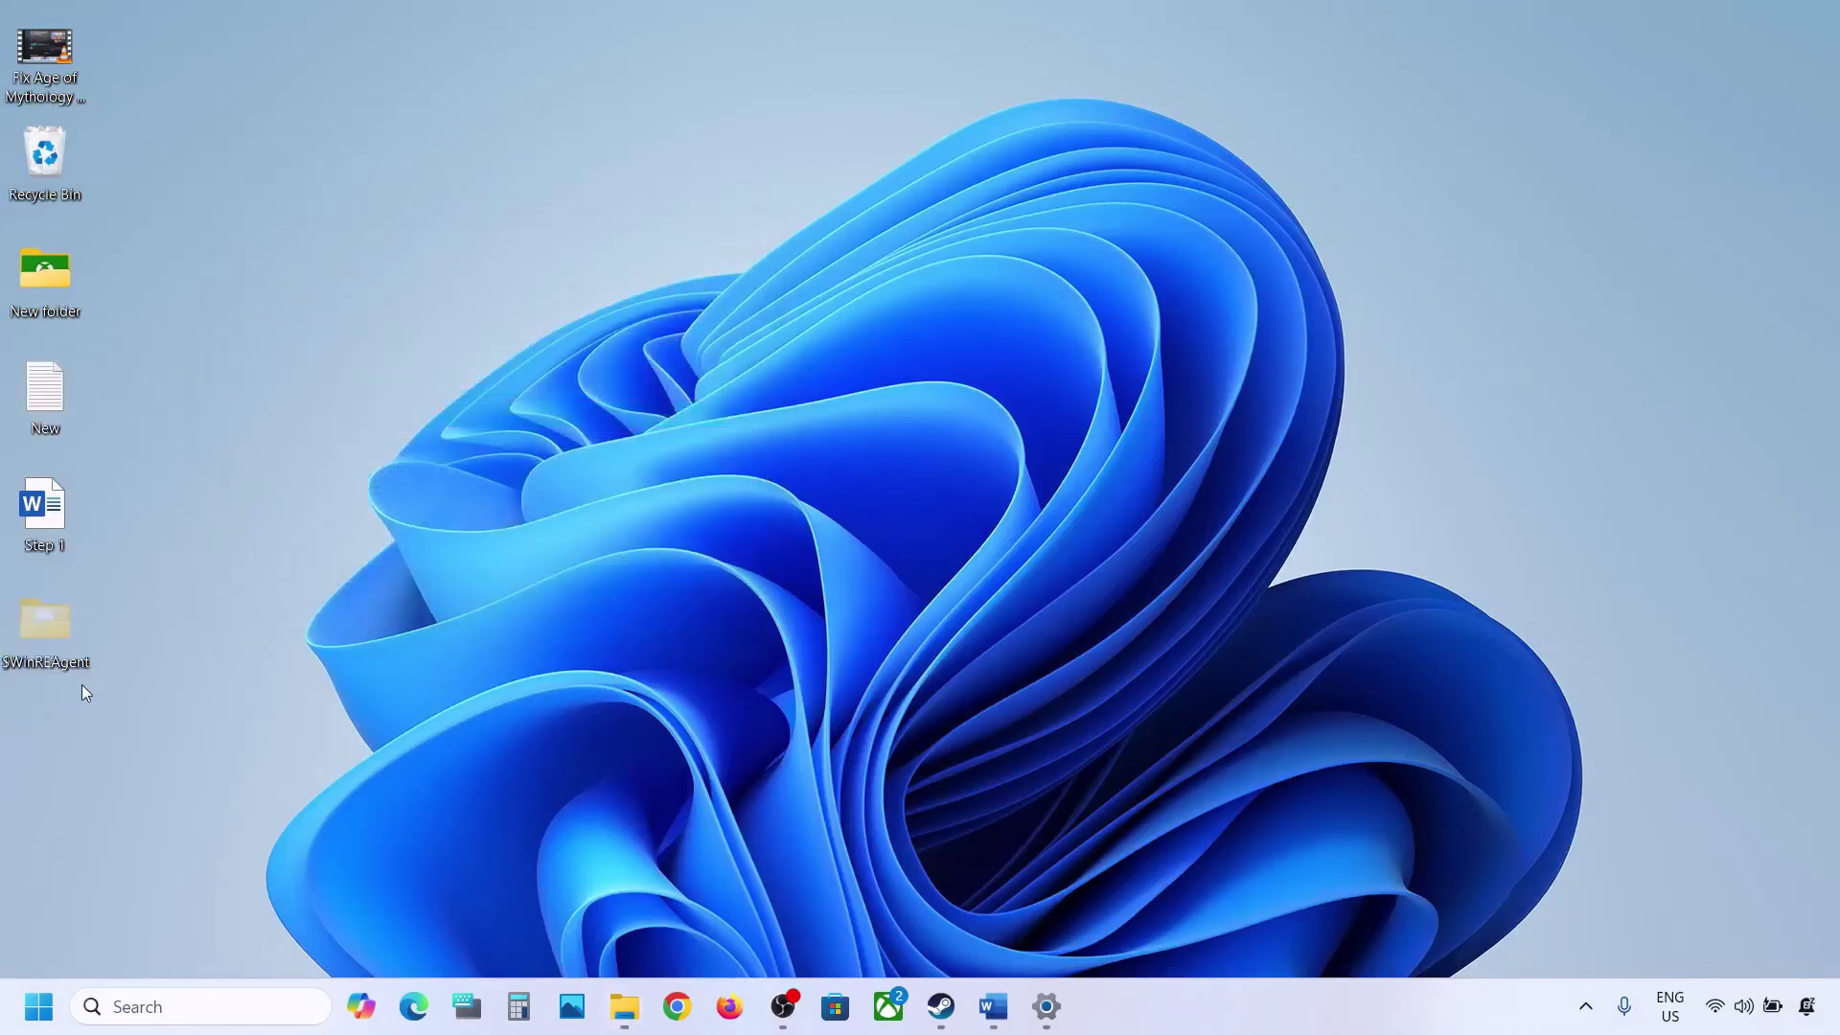
- Delete the original $WinREAgent folder from the C: drive, and switch to the Settings app
{"action": "left_click", "coordinate": [624, 1006]}
{"action": "right_click", "coordinate": [313, 347]}
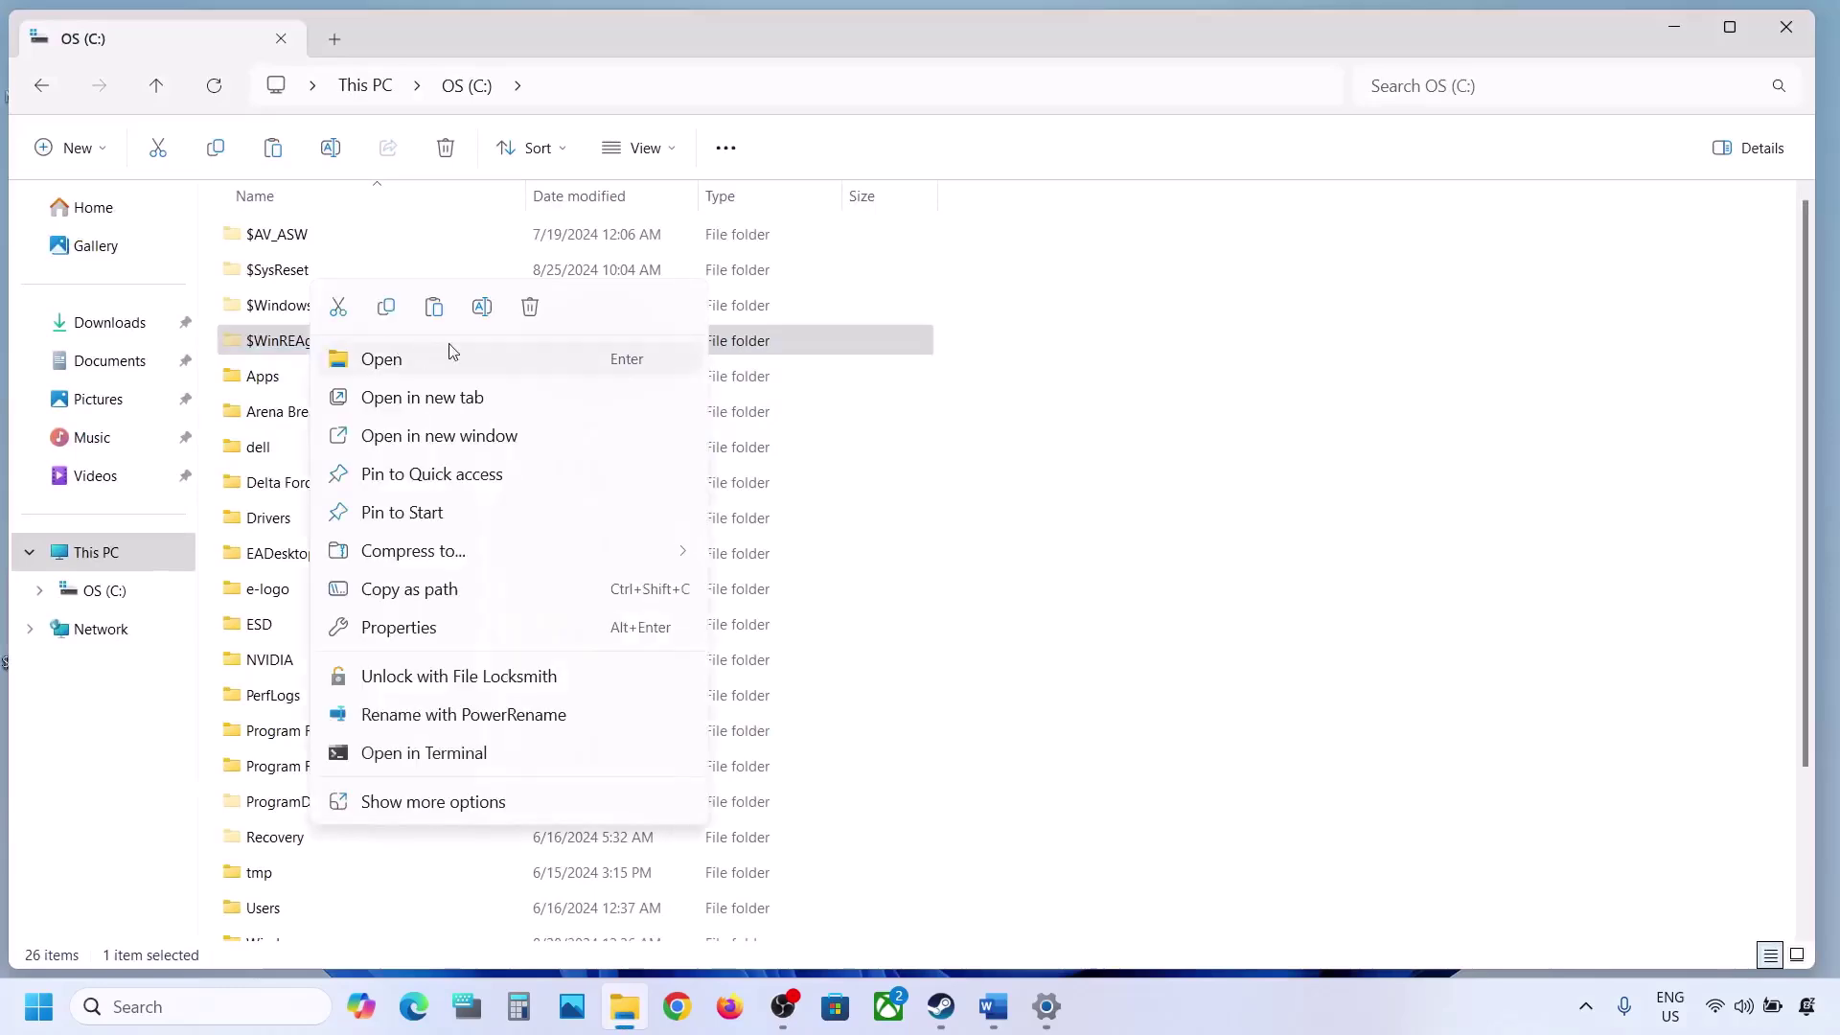
{"action": "left_click", "coordinate": [527, 308]}
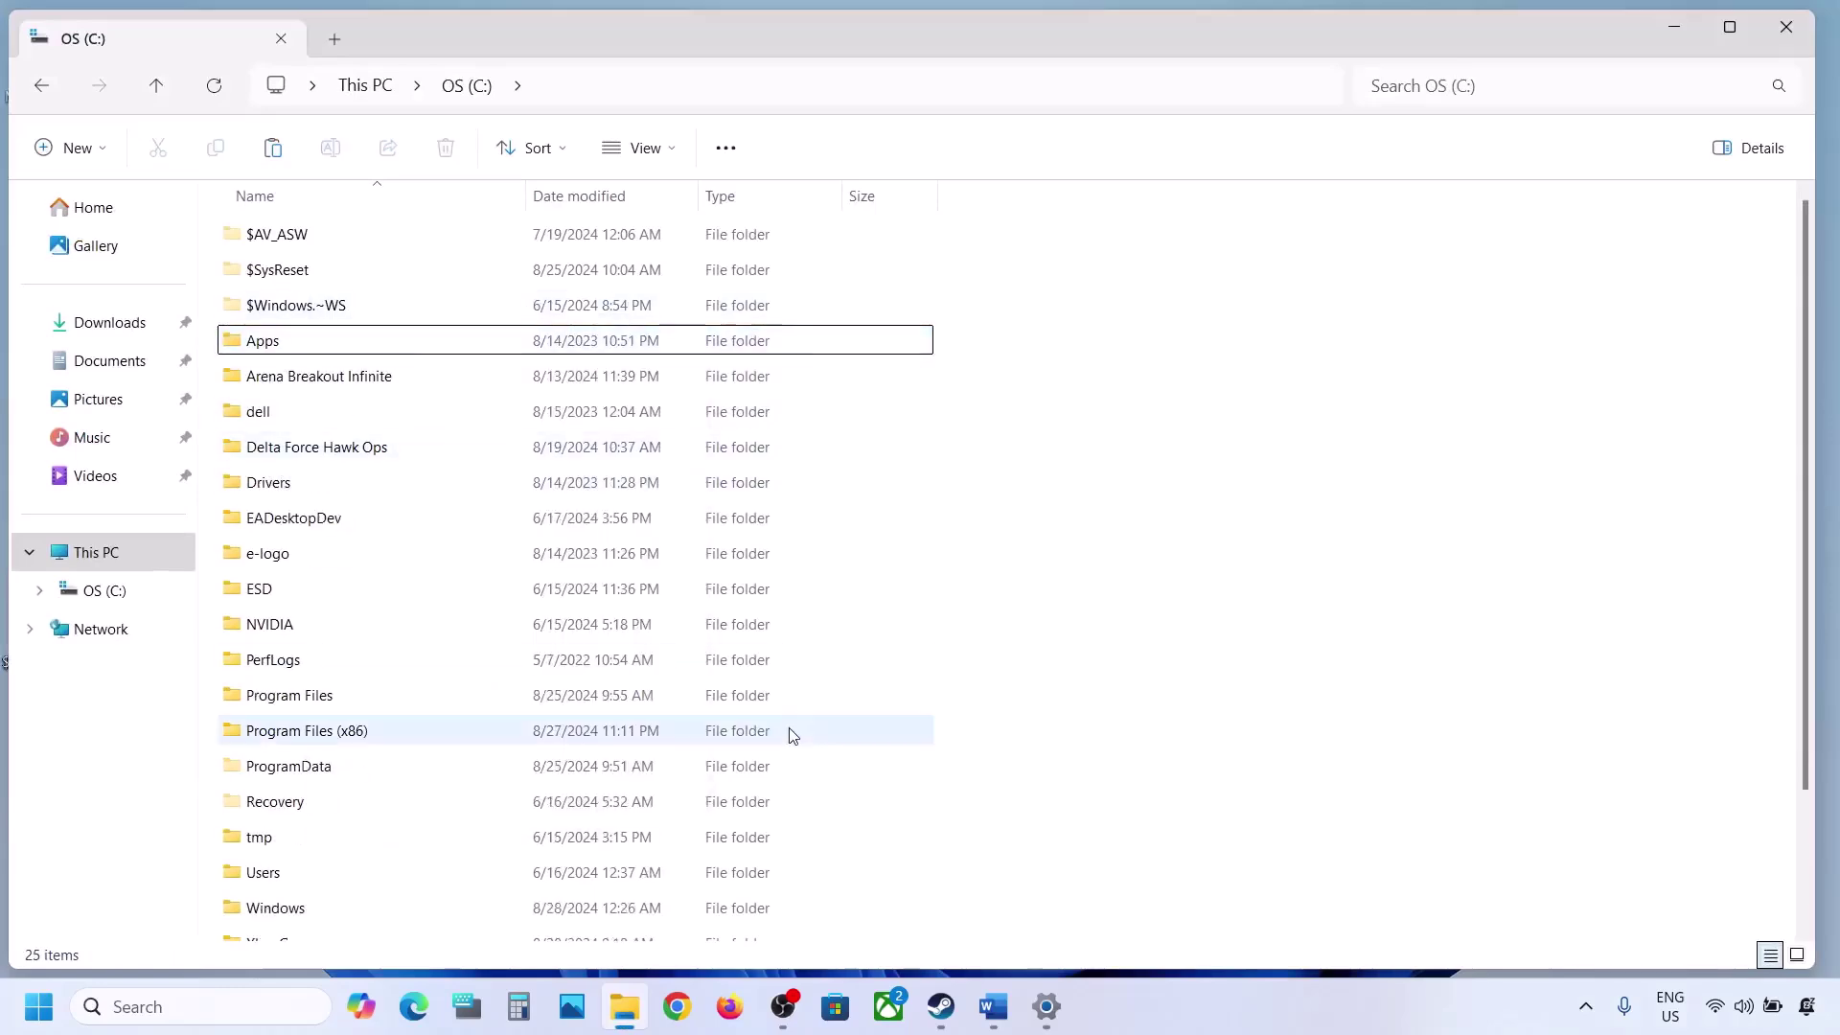
{"action": "key", "text": "alt+Tab"}
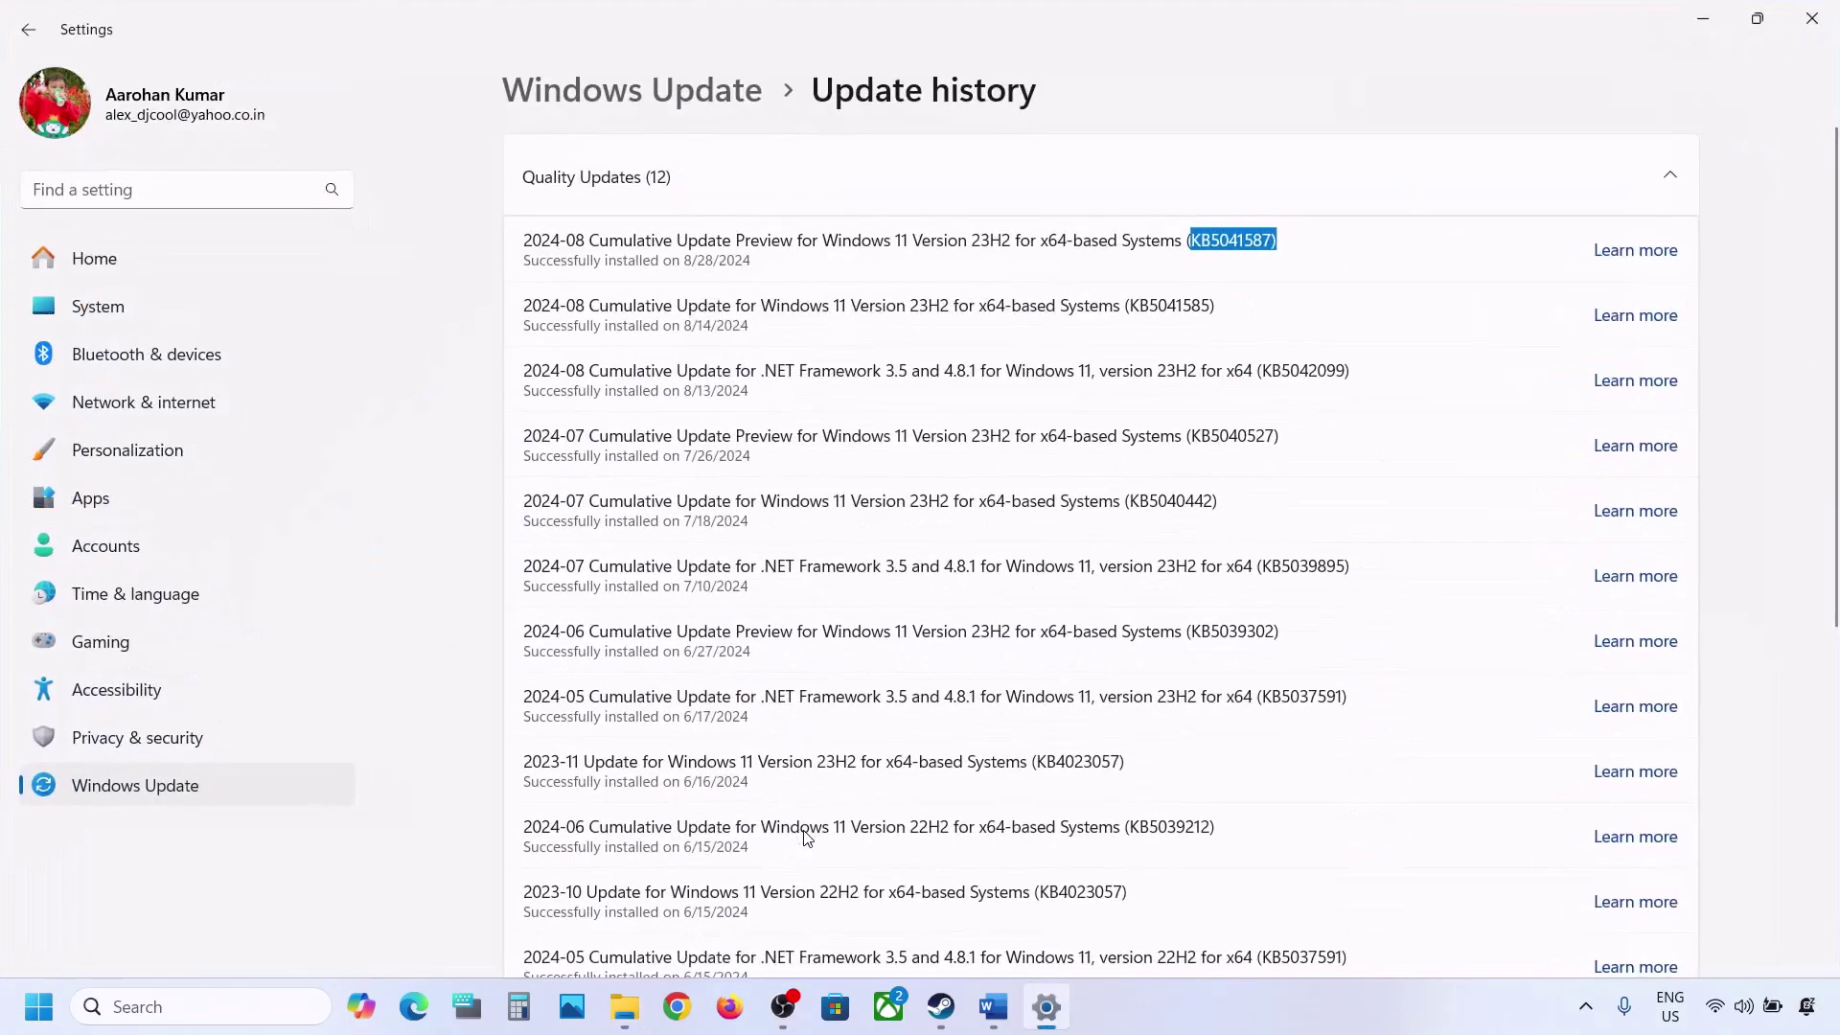
- Check for updates on the Windows Update page, and view the computer's restart option without using it
{"action": "left_click", "coordinate": [149, 795]}
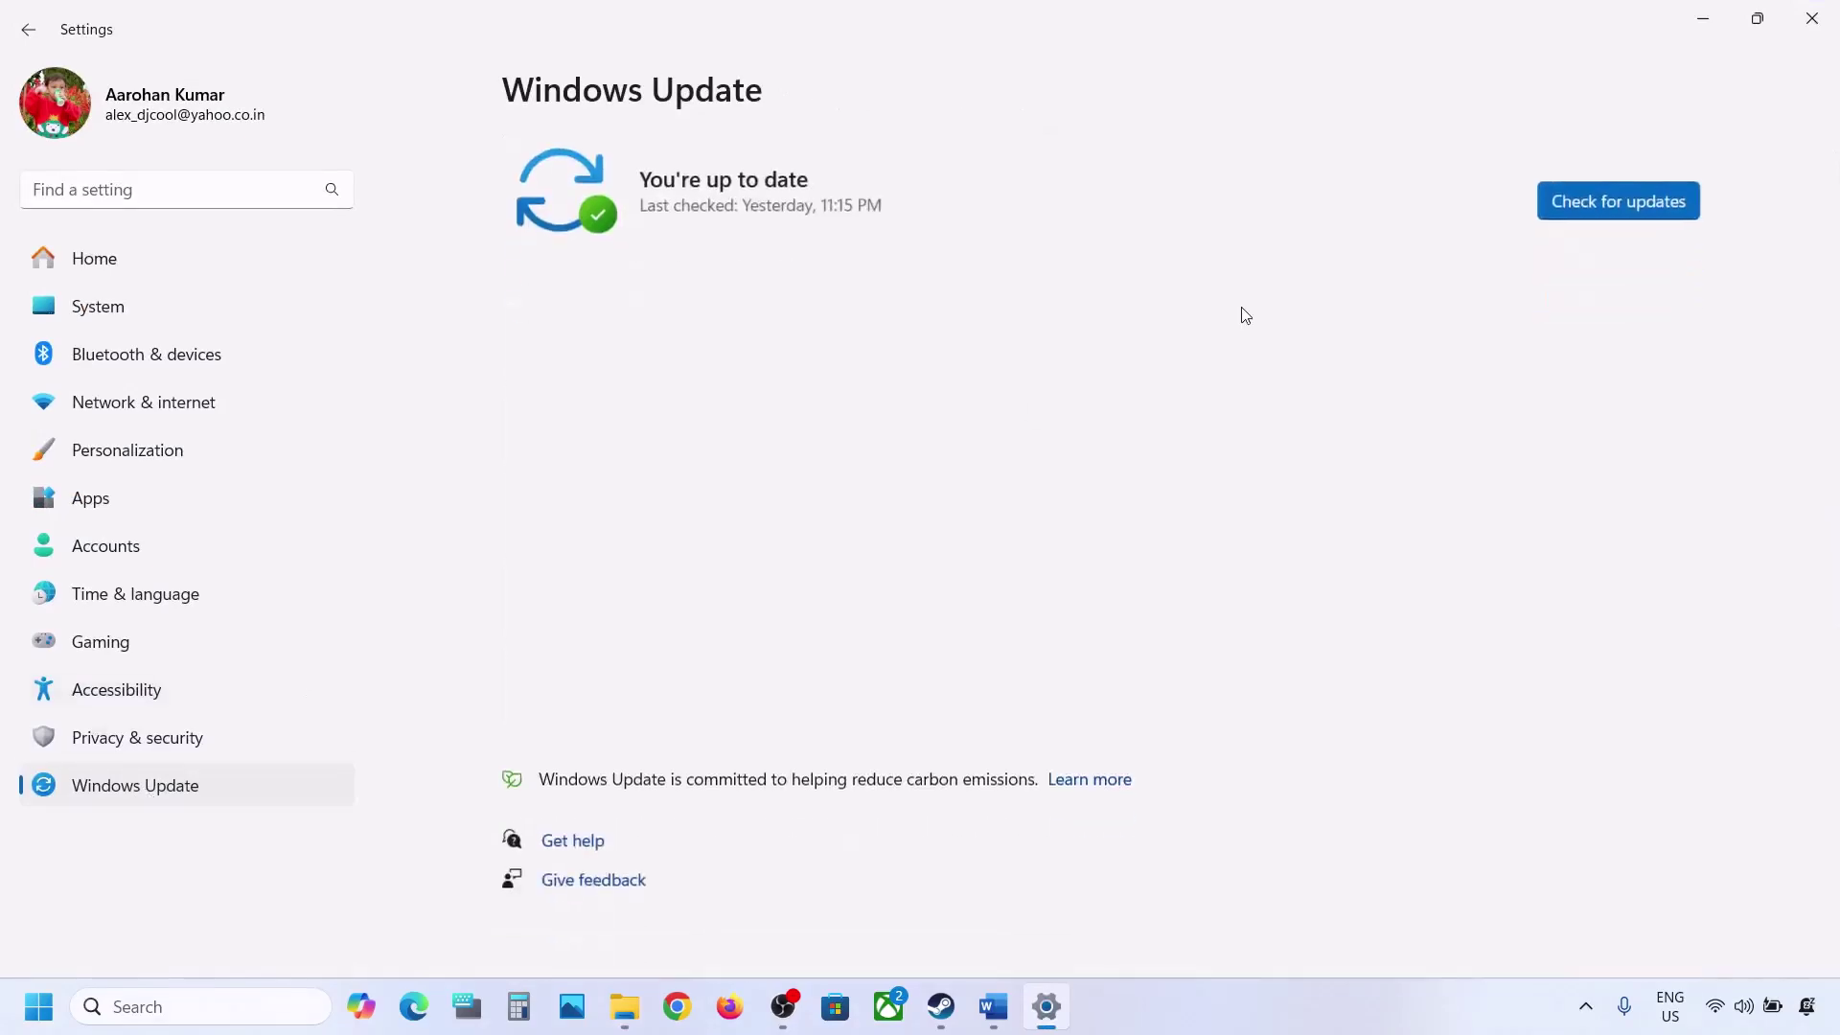
{"action": "left_click", "coordinate": [1607, 207]}
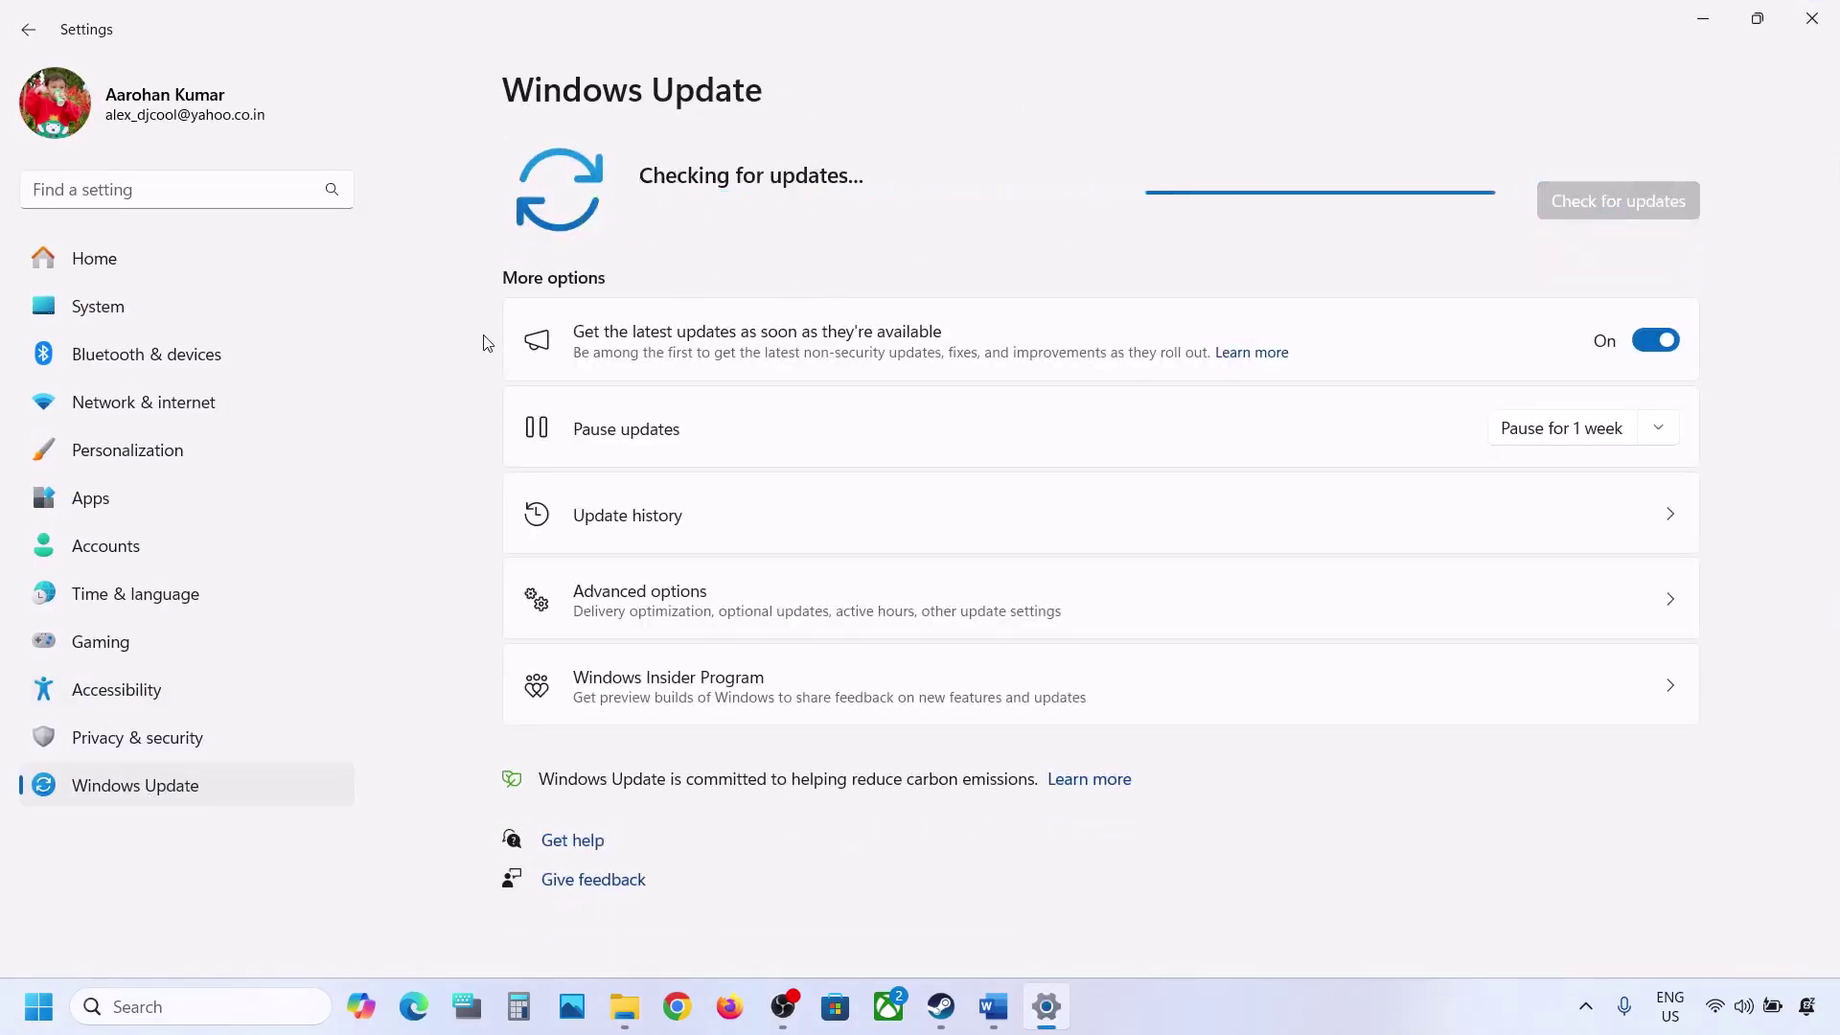
{"action": "left_click", "coordinate": [39, 1006]}
{"action": "left_click", "coordinate": [696, 925]}
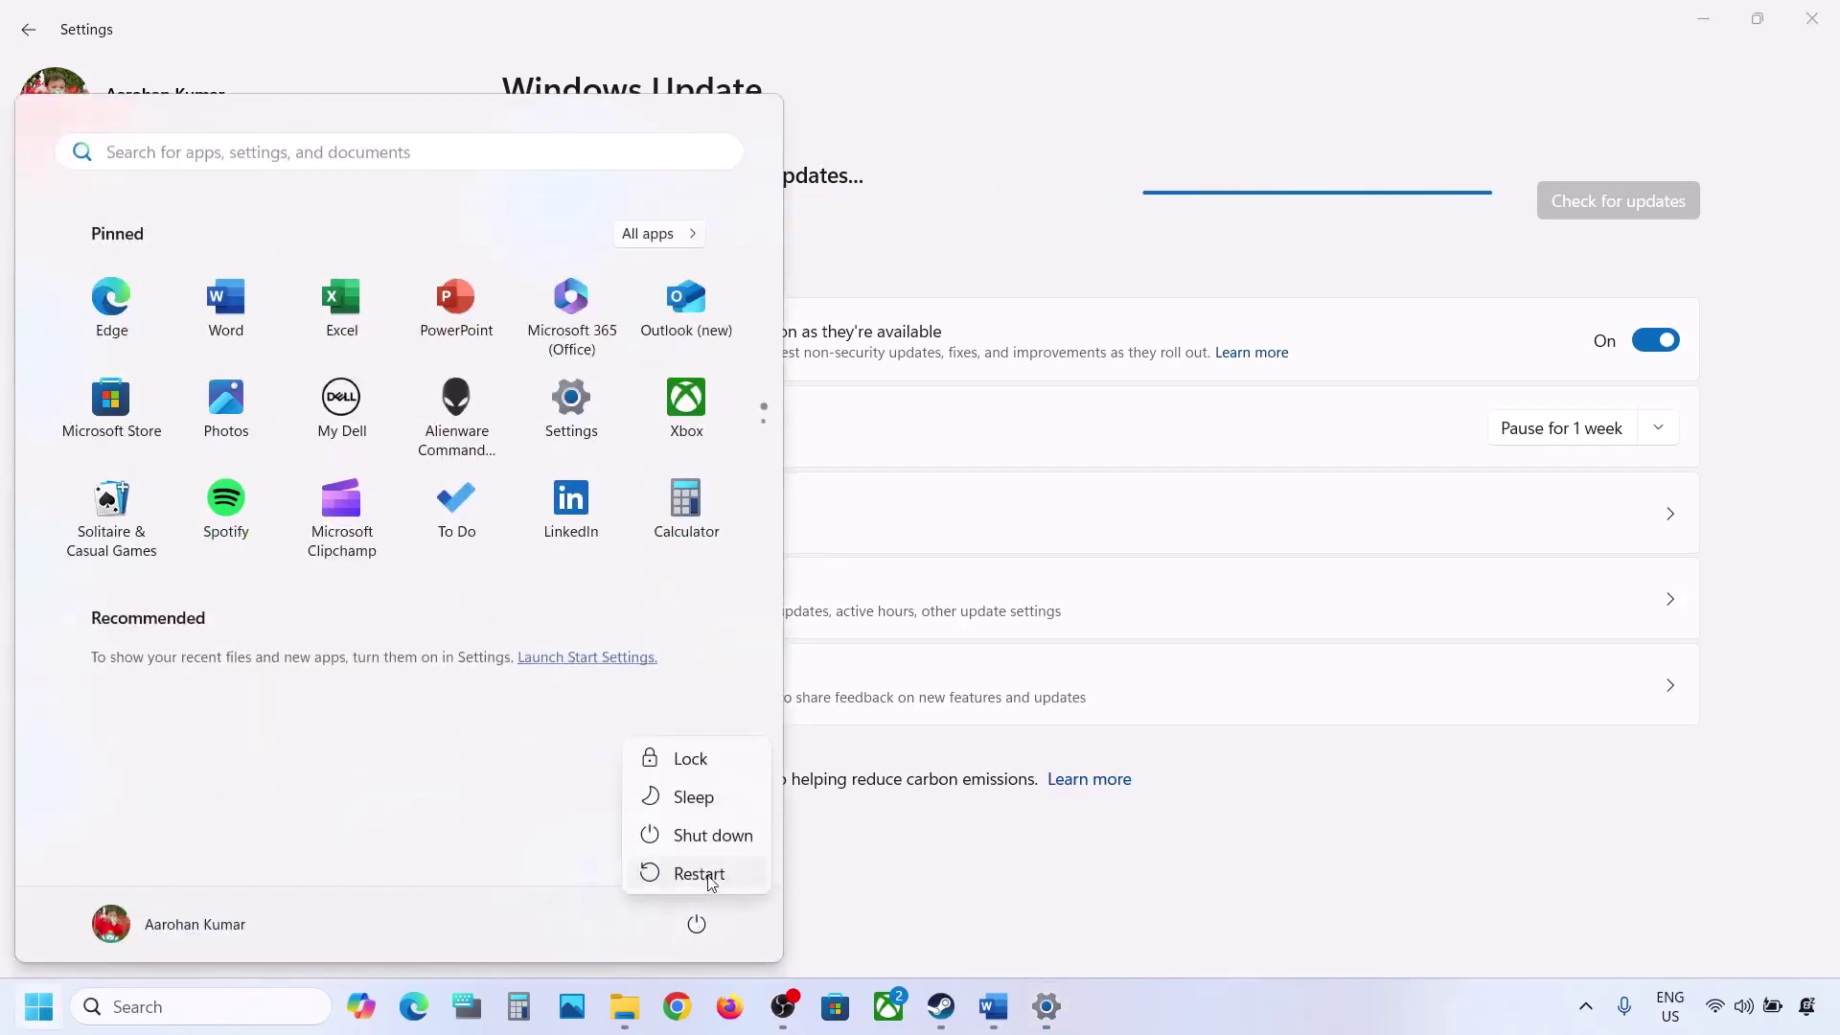
{"action": "key", "text": "Escape"}
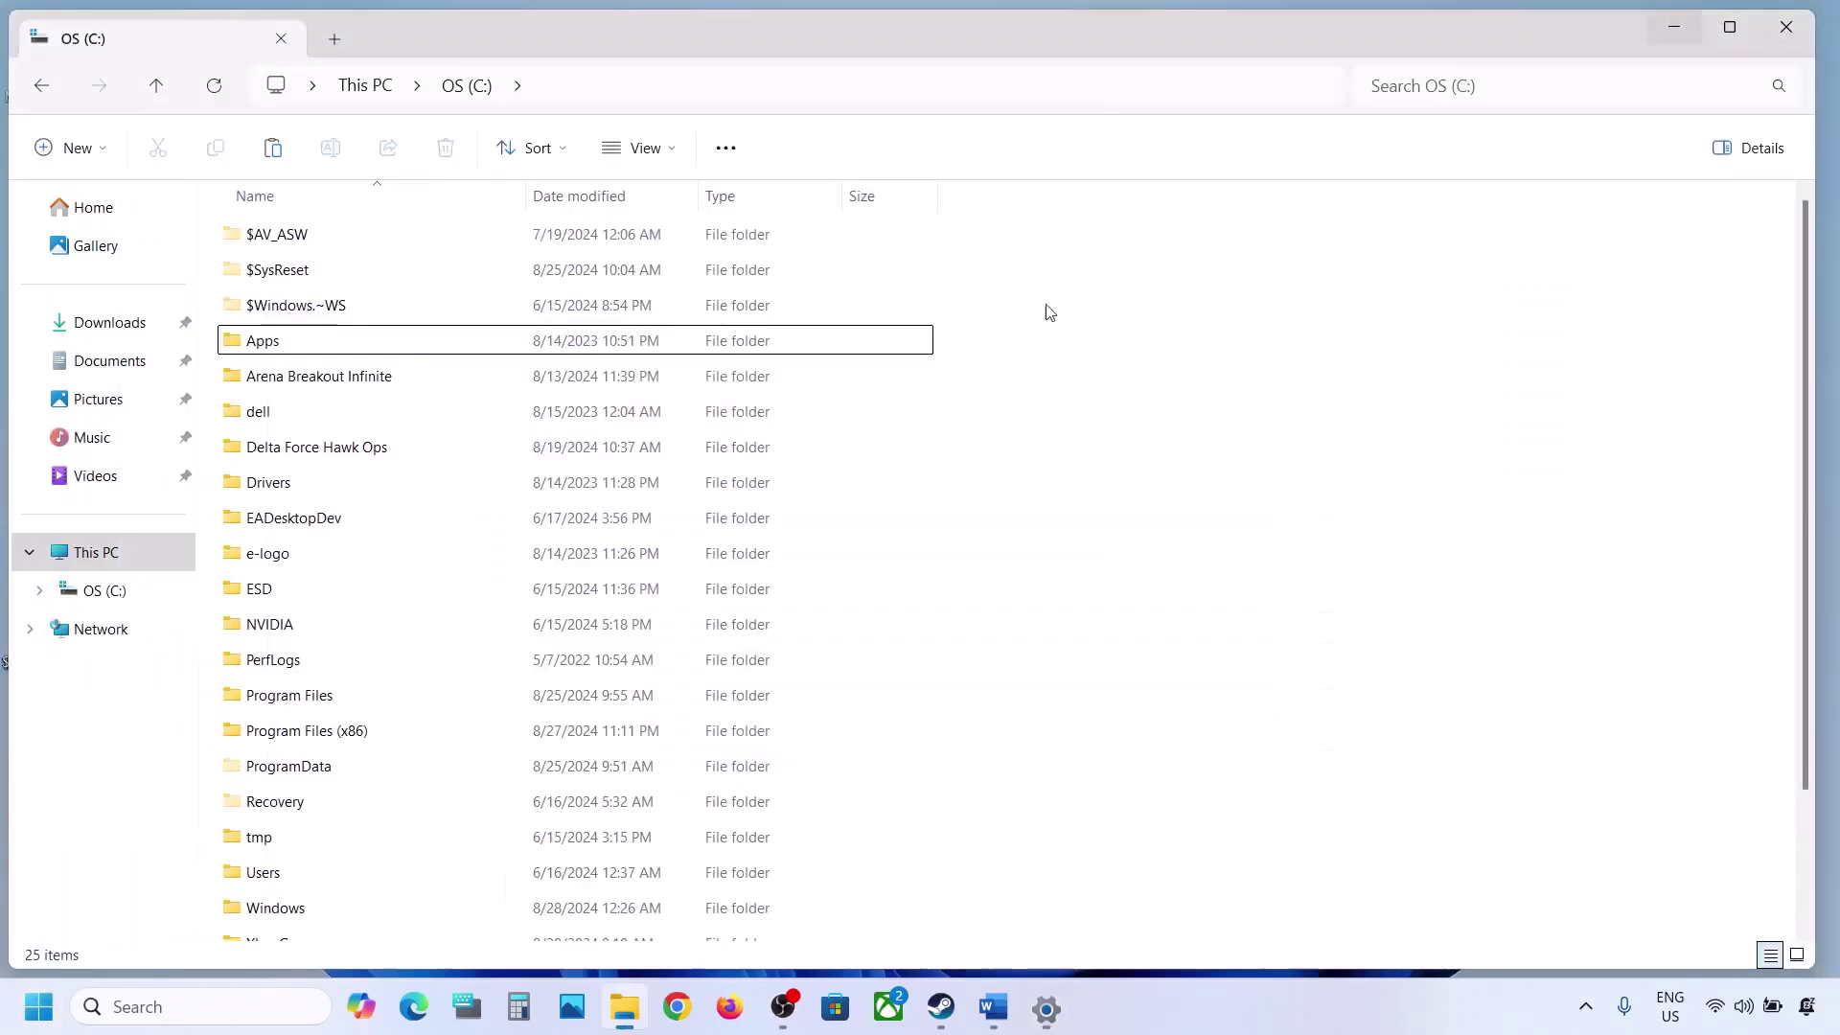
- Move the $WinREAgent folder from the desktop back to the C: drive, and close File Explorer
{"action": "key", "text": "super+d"}
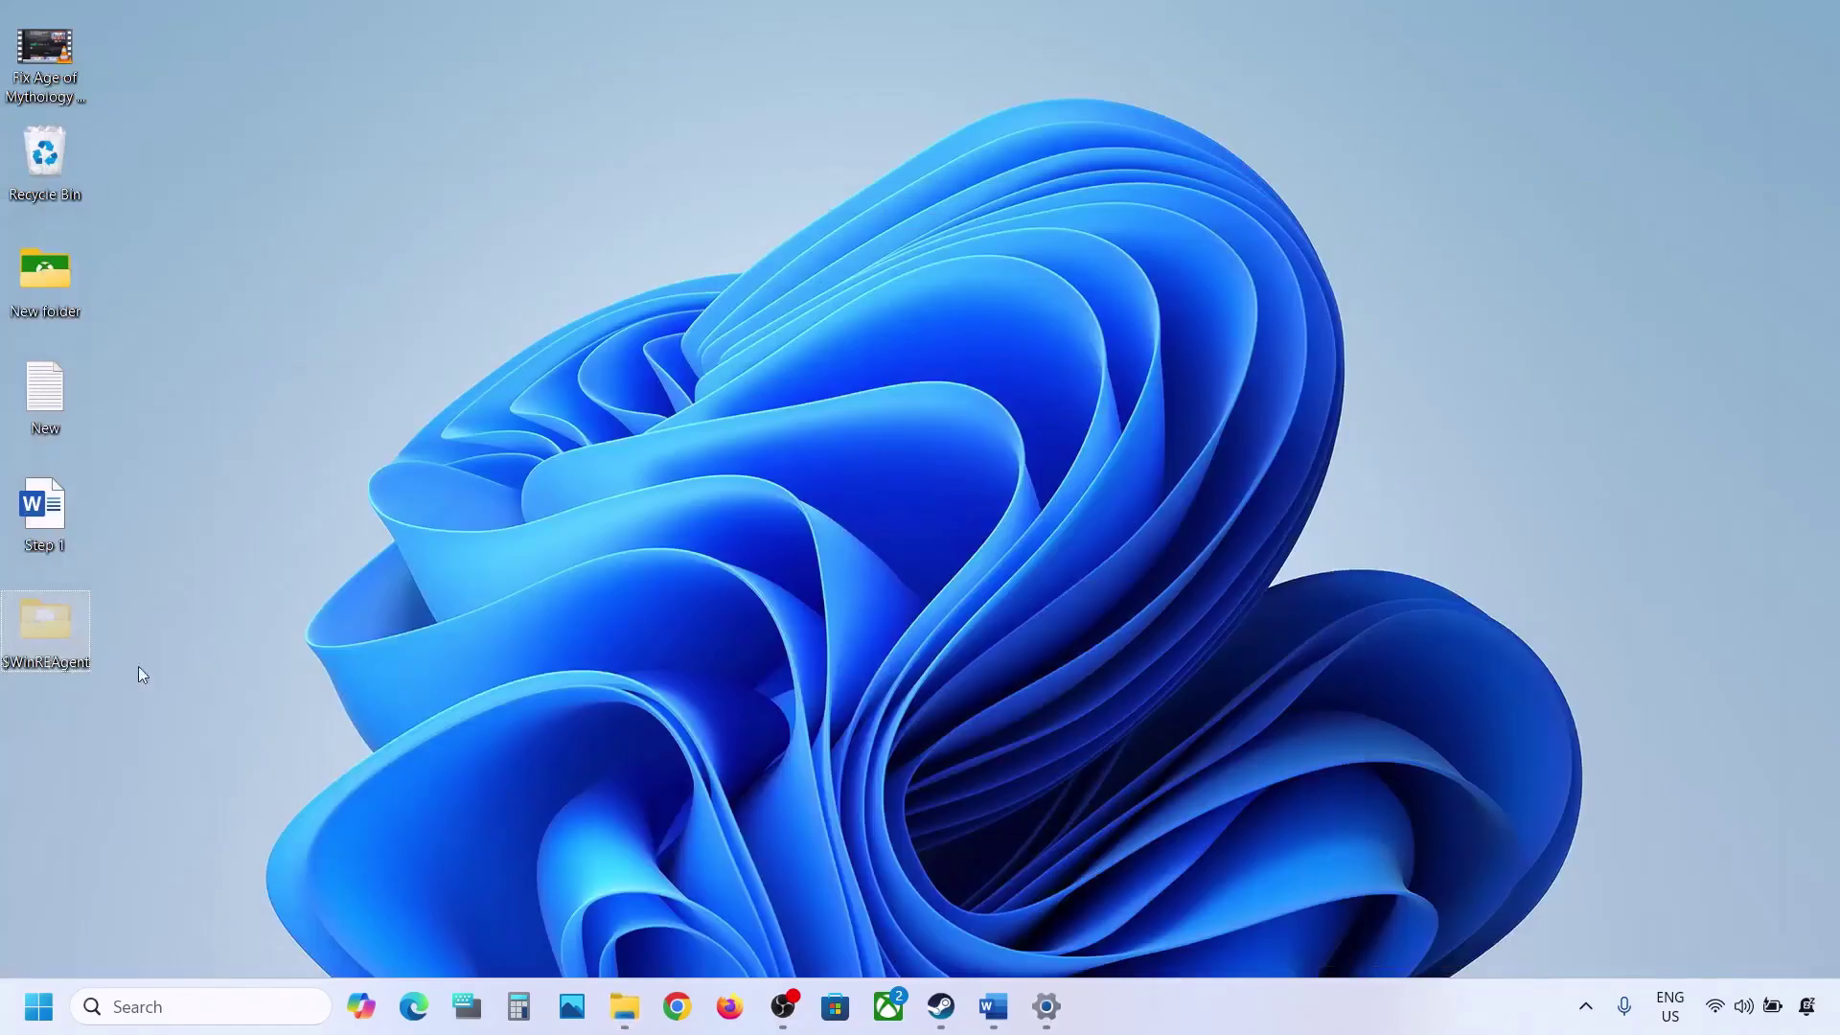
{"action": "right_click", "coordinate": [61, 630]}
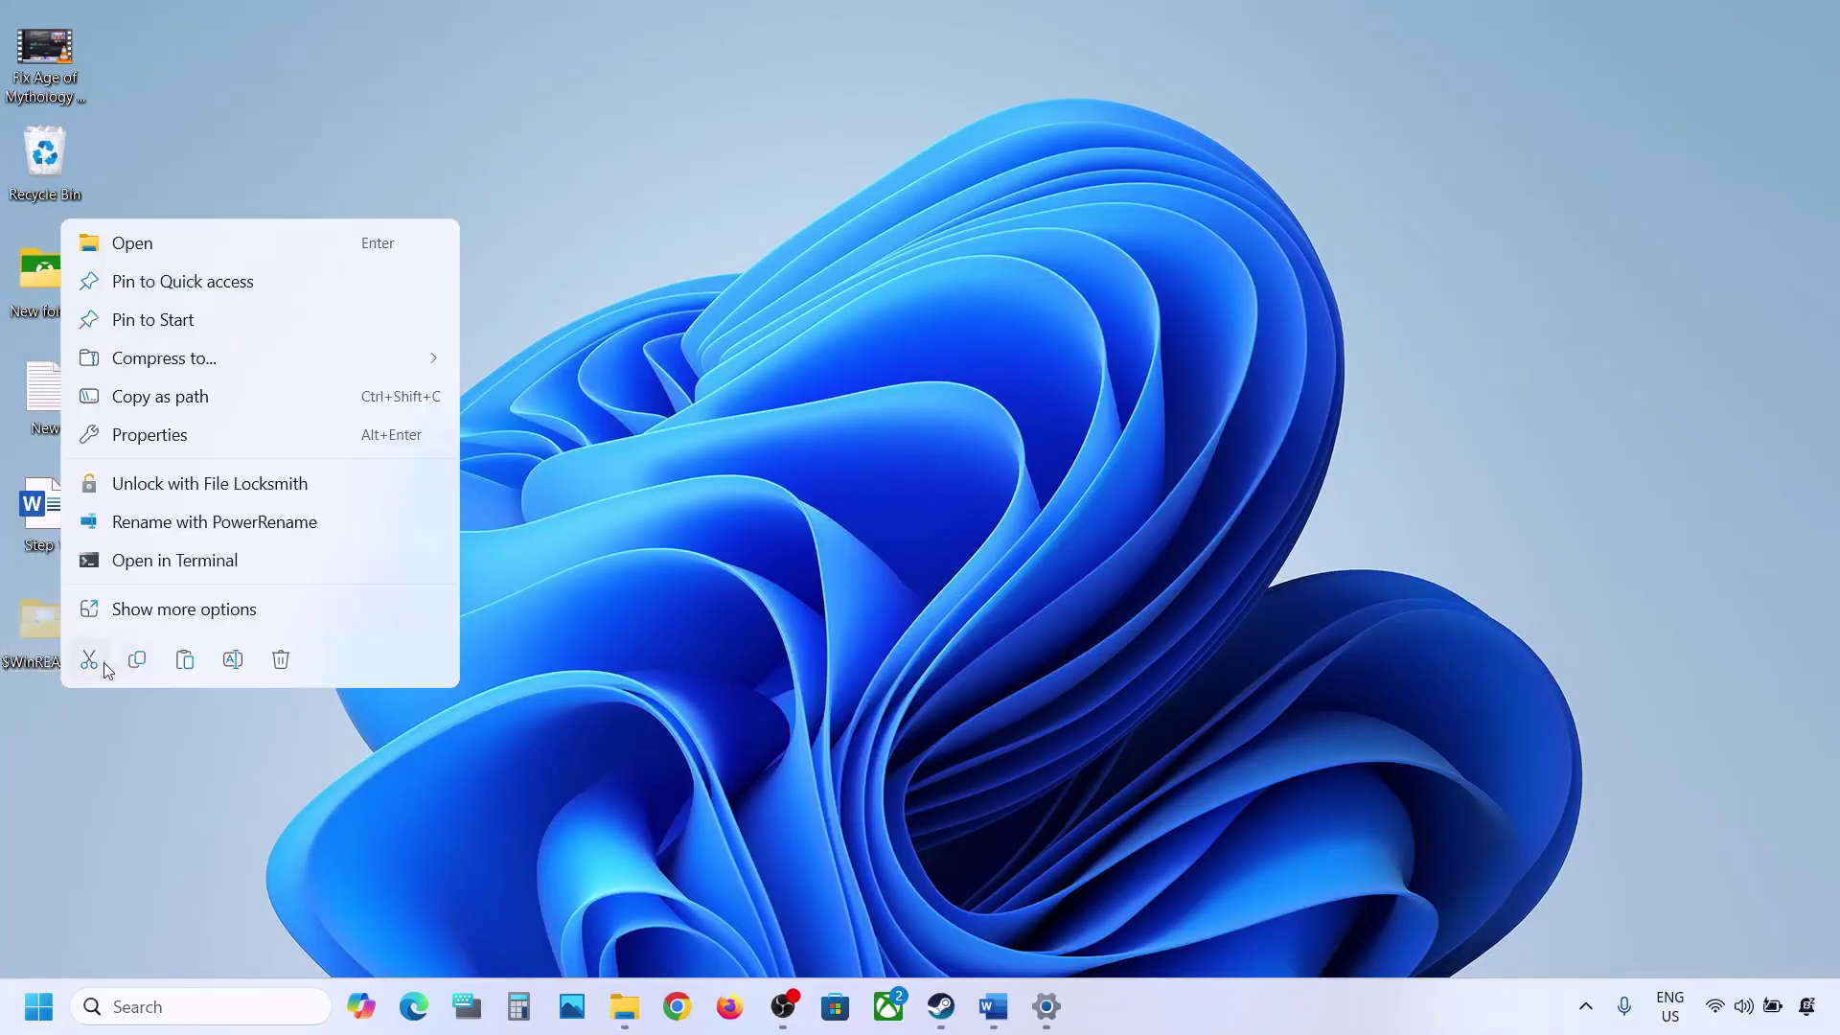
{"action": "left_click", "coordinate": [102, 661]}
{"action": "left_click", "coordinate": [625, 1005]}
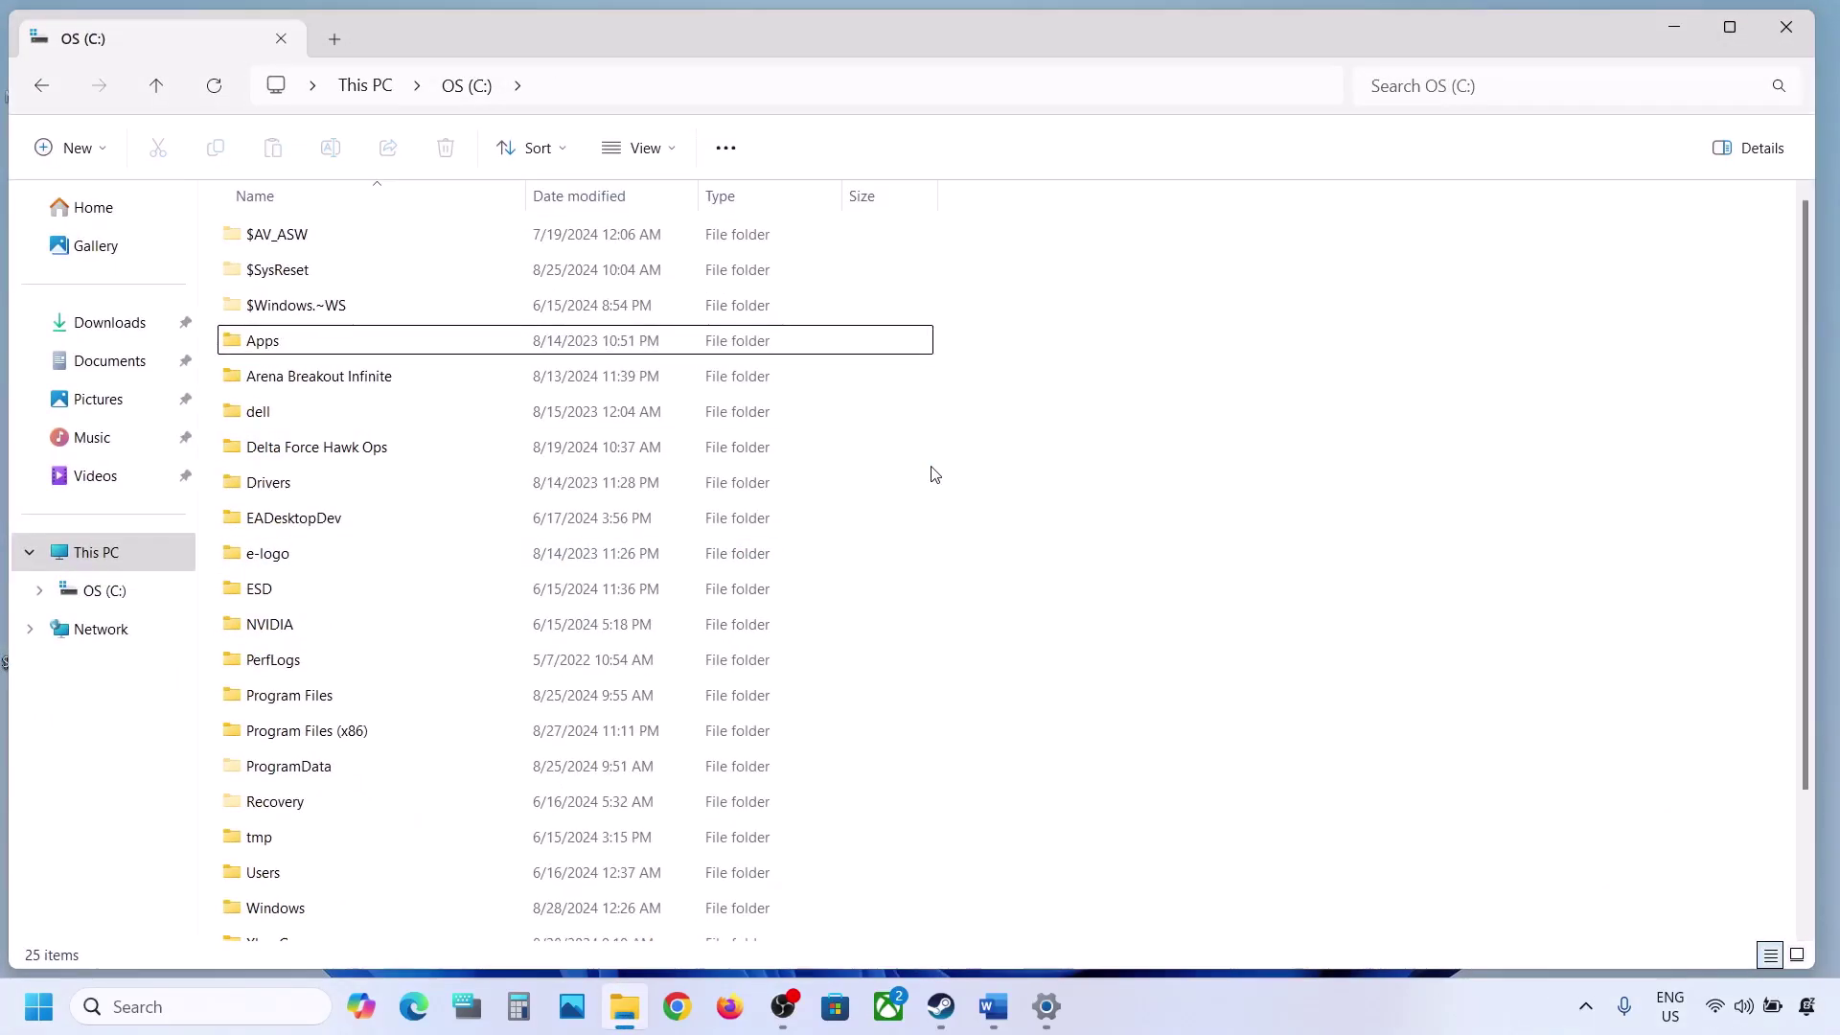
{"action": "key", "text": "ctrl+v"}
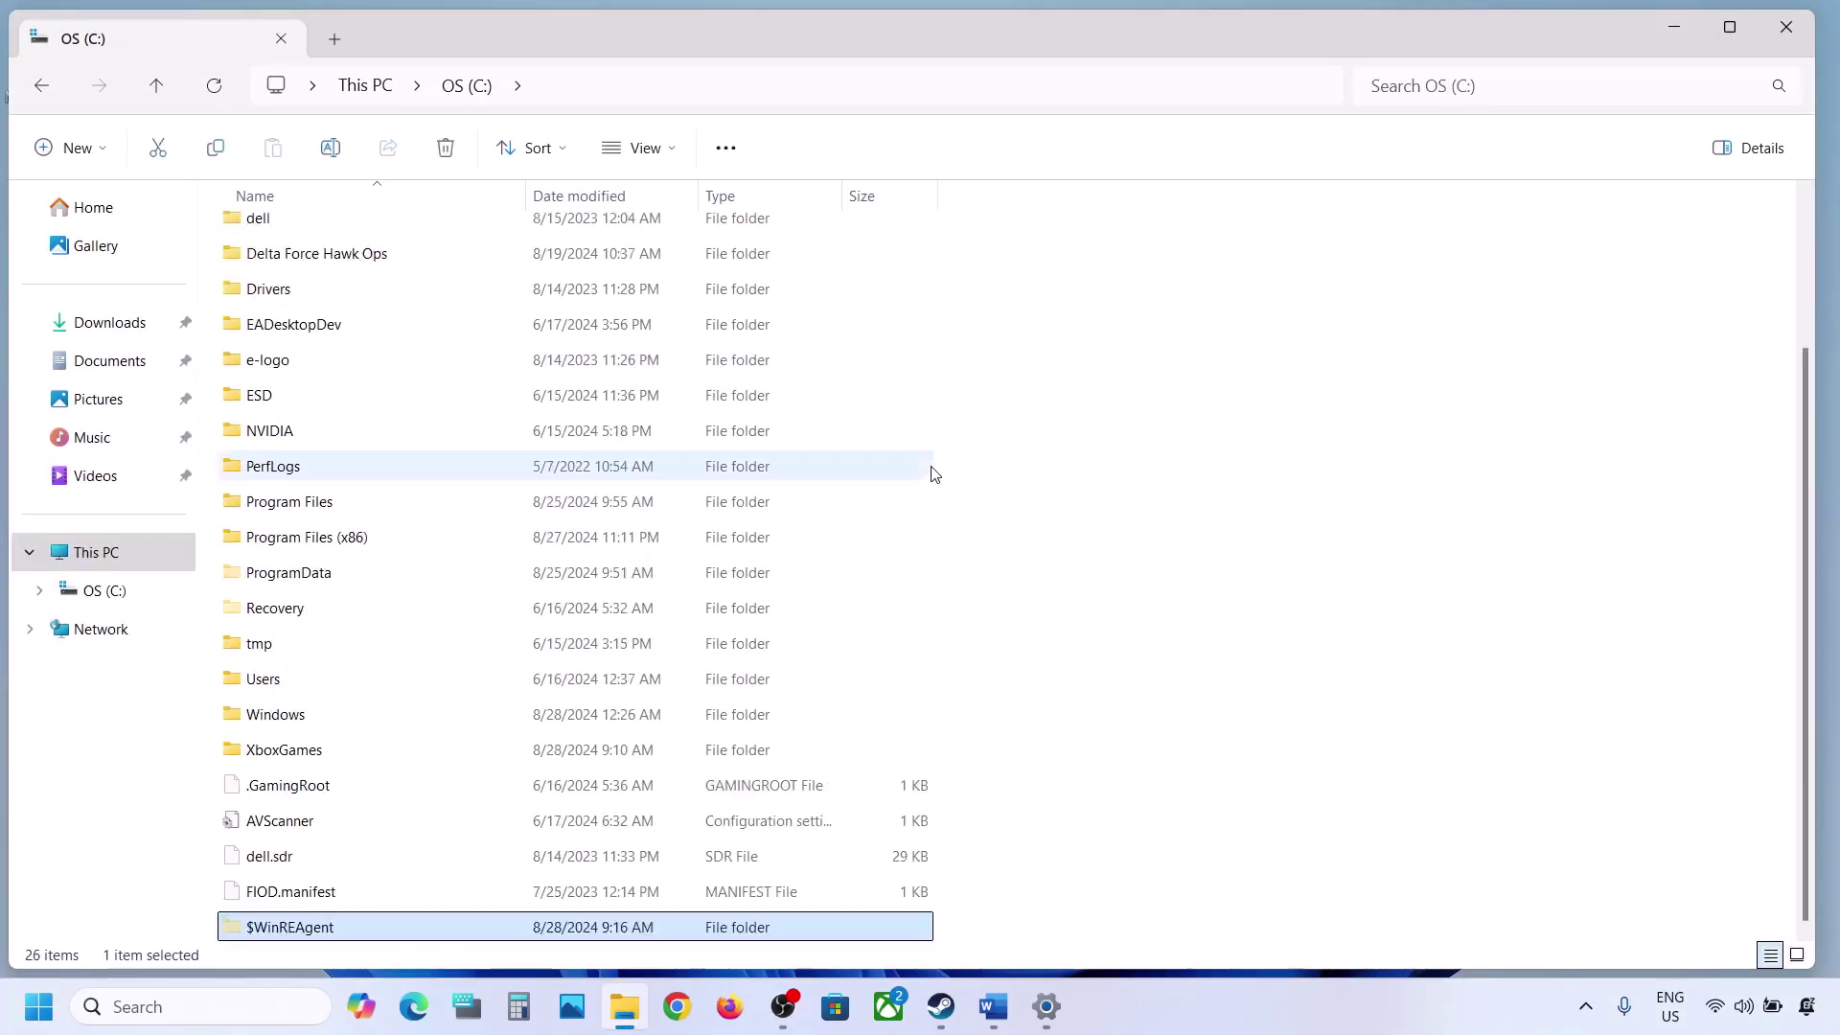
{"action": "left_click", "coordinate": [1787, 27]}
- Switch to the Word checklist and highlight Step 3, Run Update Troubleshooter
{"action": "left_click", "coordinate": [994, 1006]}
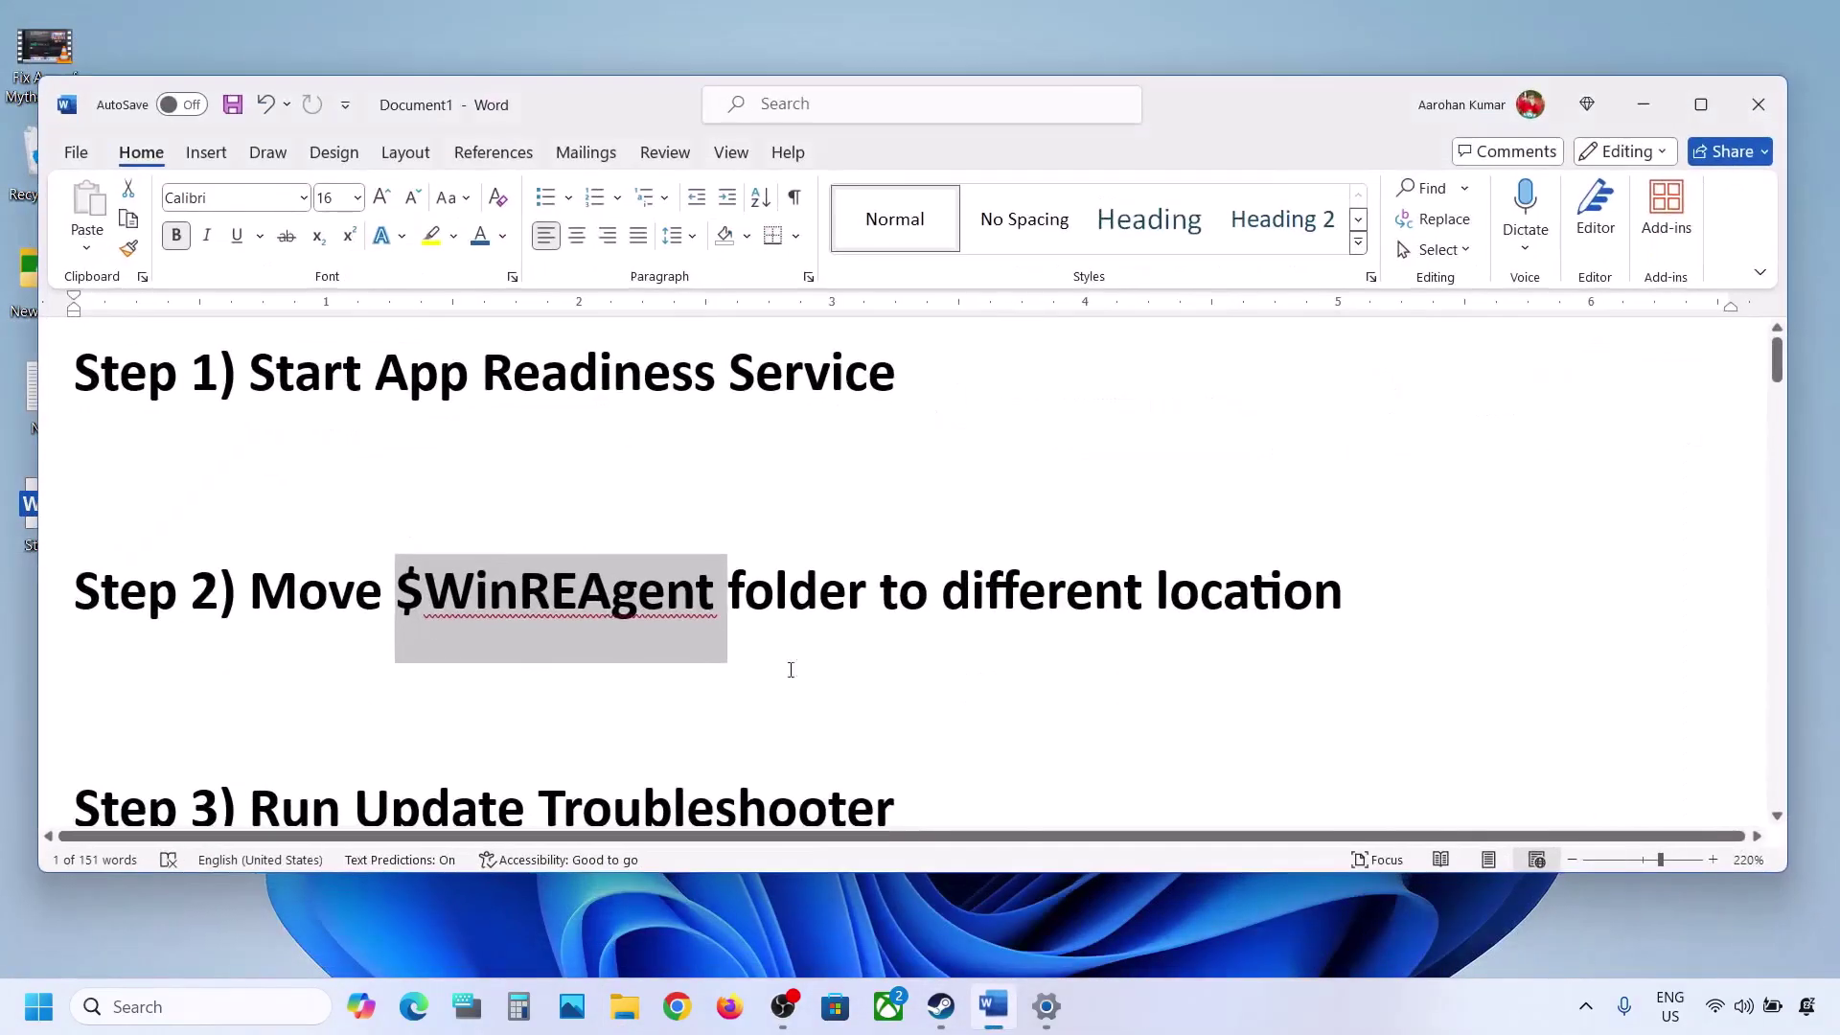
{"action": "scroll", "coordinate": [518, 670], "scroll_direction": "down", "scroll_amount": 3}
{"action": "left_click_drag", "start_coordinate": [247, 573], "coordinate": [952, 521]}
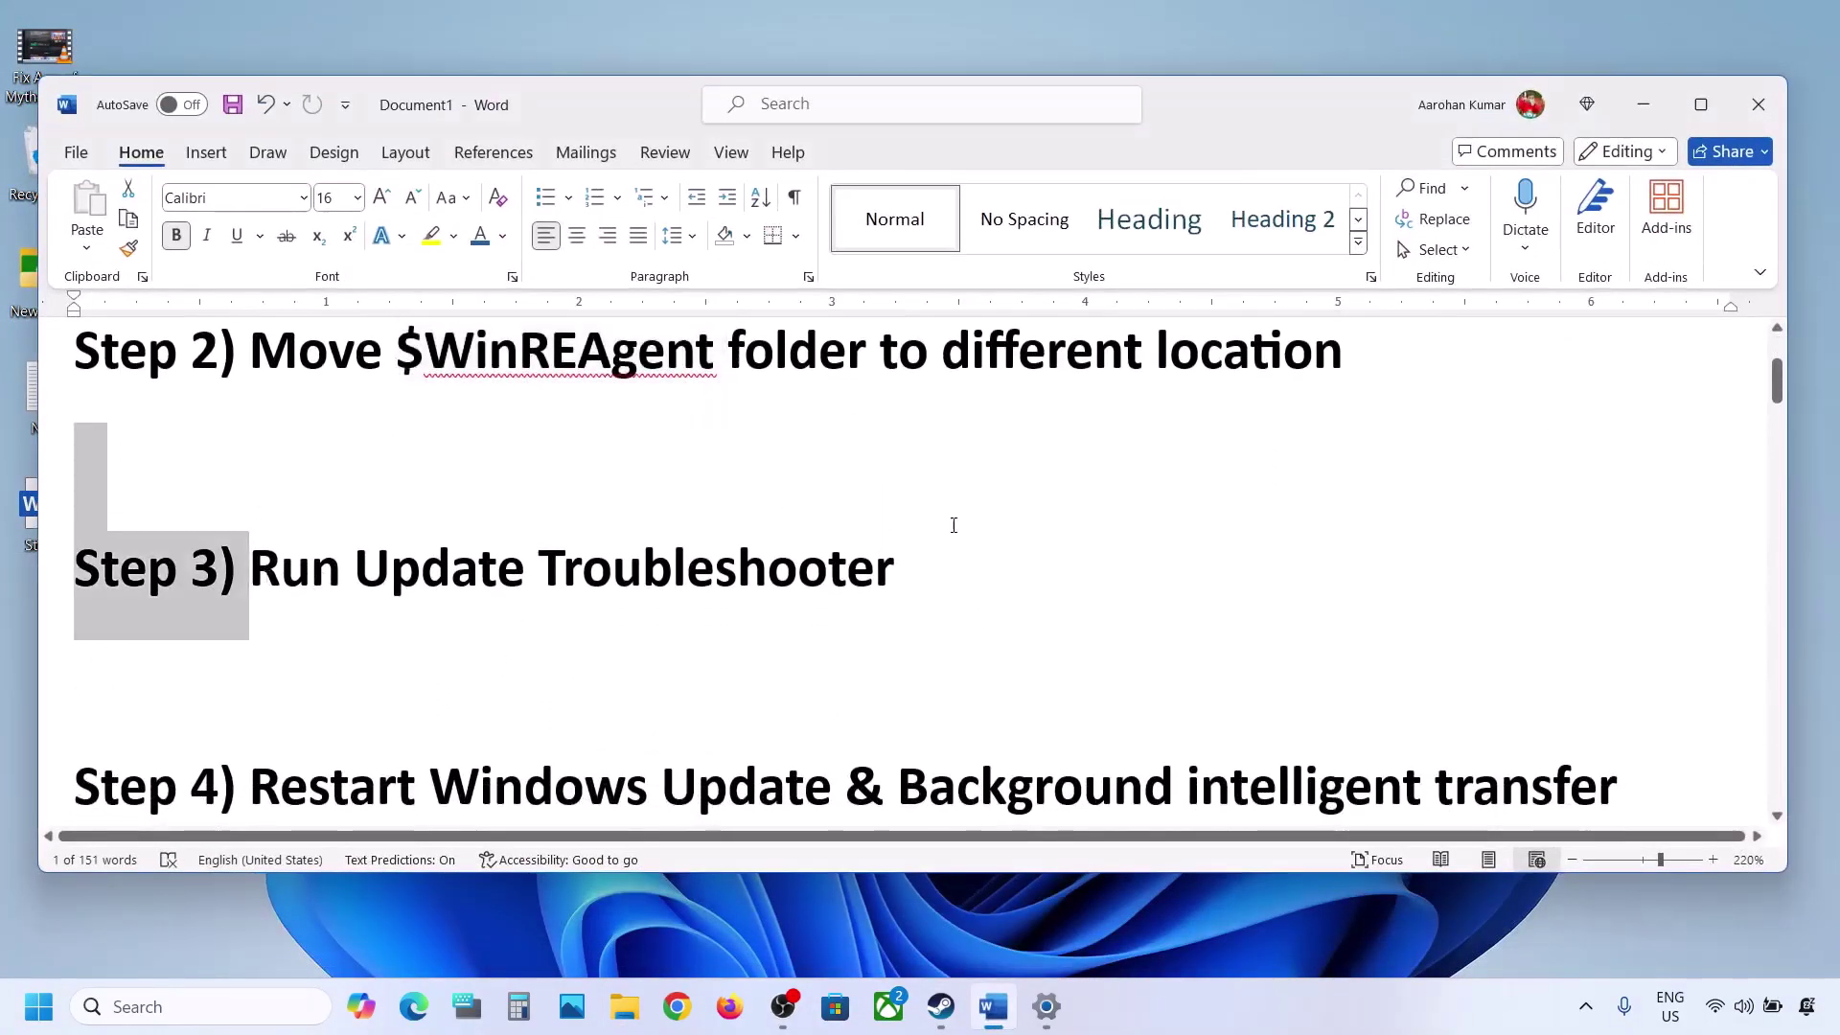
- Switch to the Settings app and run the Windows Update troubleshooter from the other troubleshooters in the System settings
{"action": "key", "text": "alt+Tab"}
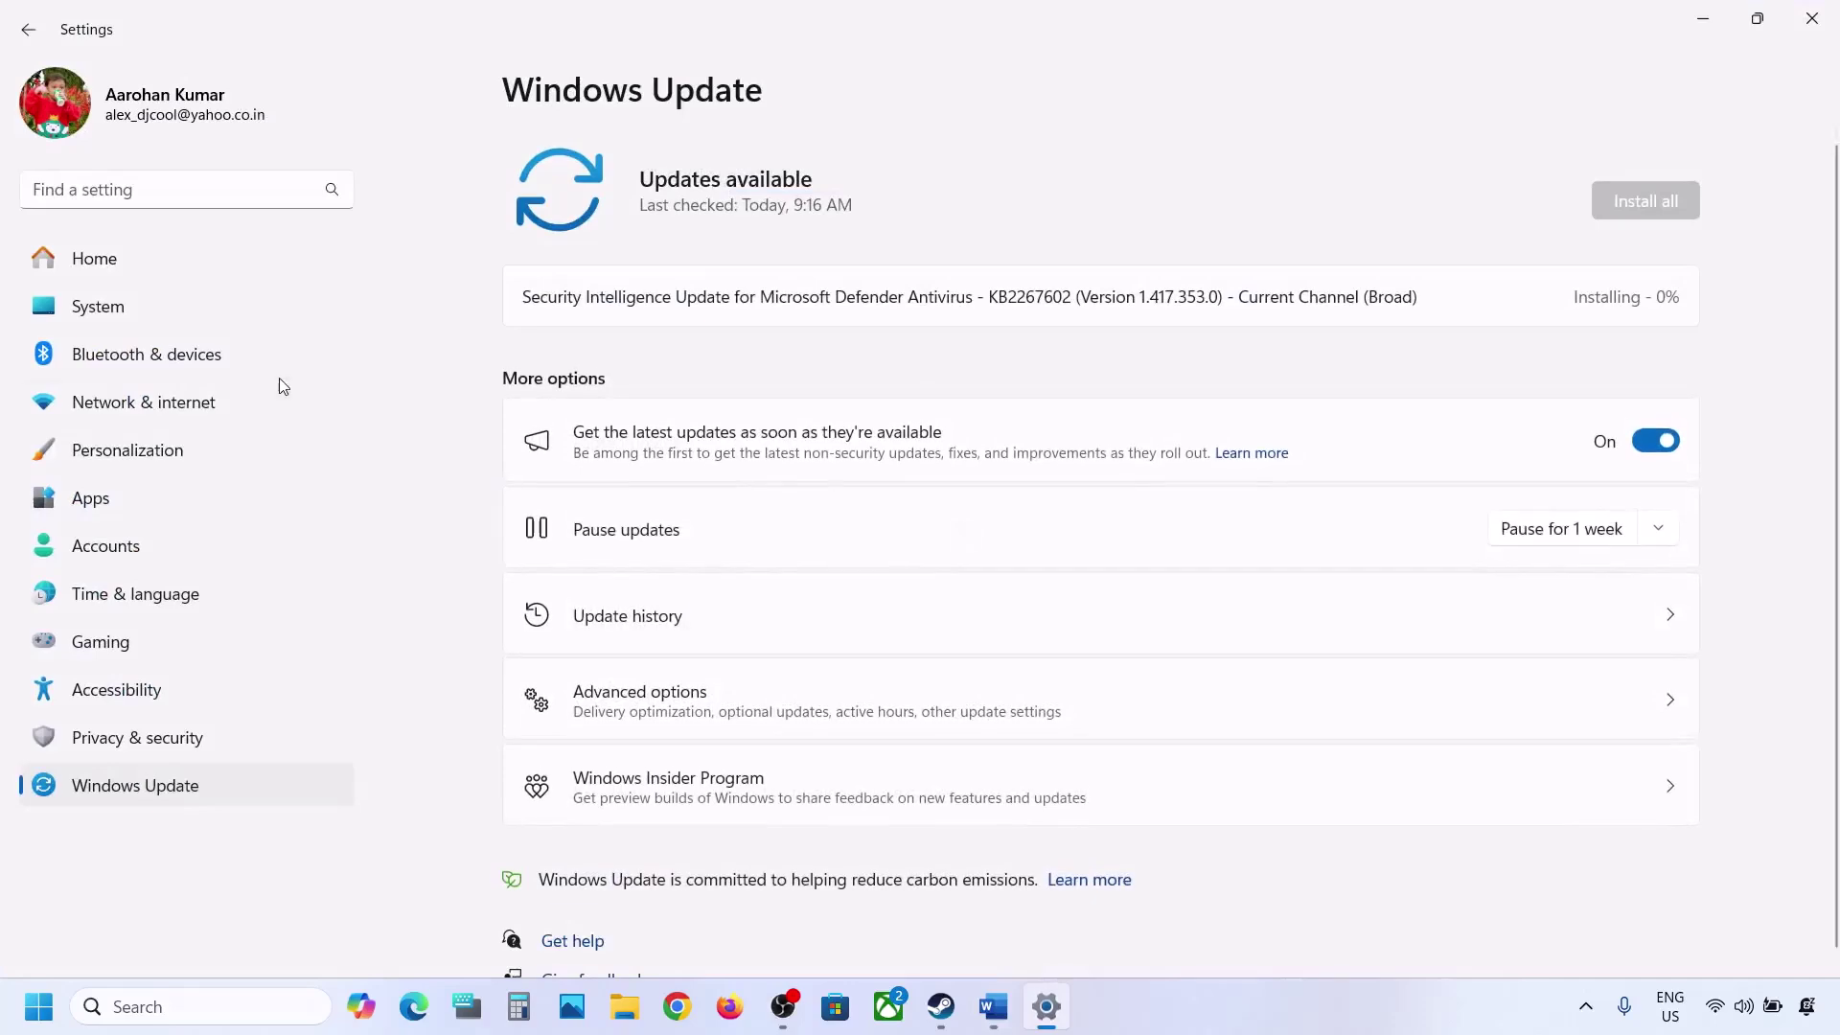
{"action": "left_click", "coordinate": [134, 316]}
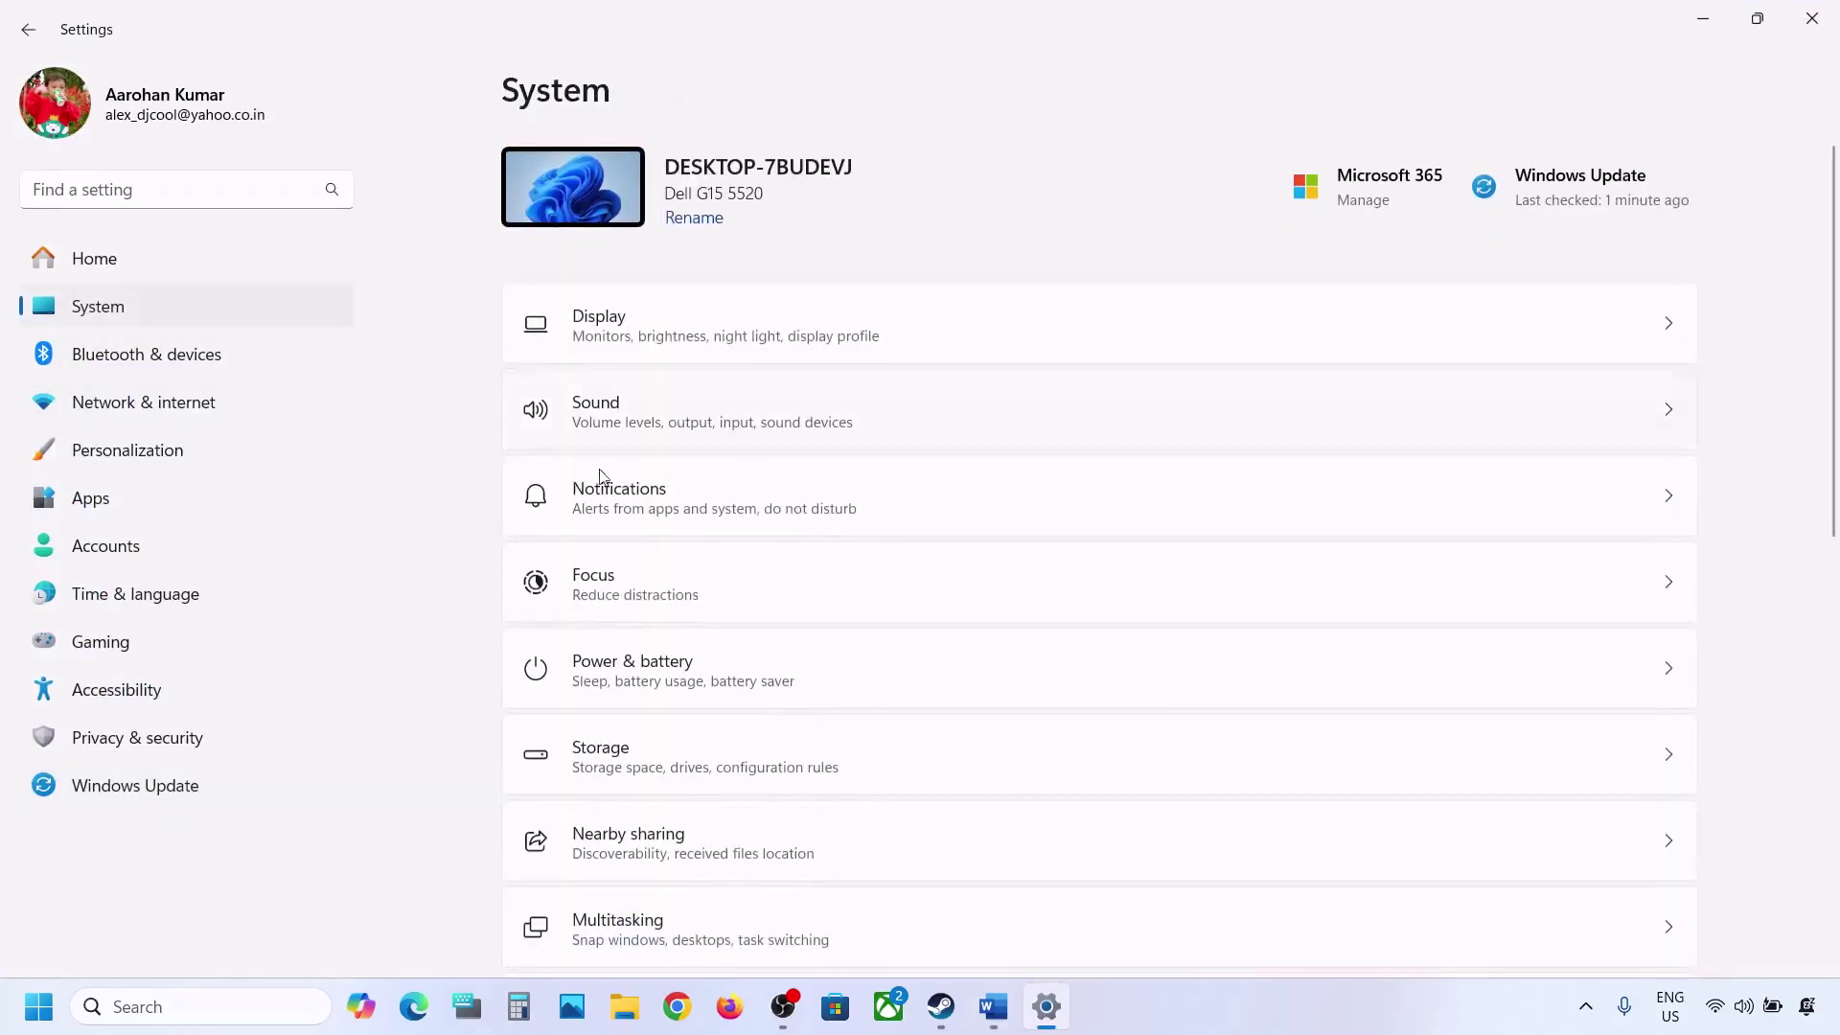
{"action": "scroll", "coordinate": [671, 632], "scroll_direction": "down", "scroll_amount": 3}
{"action": "scroll", "coordinate": [692, 757], "scroll_direction": "down", "scroll_amount": 3}
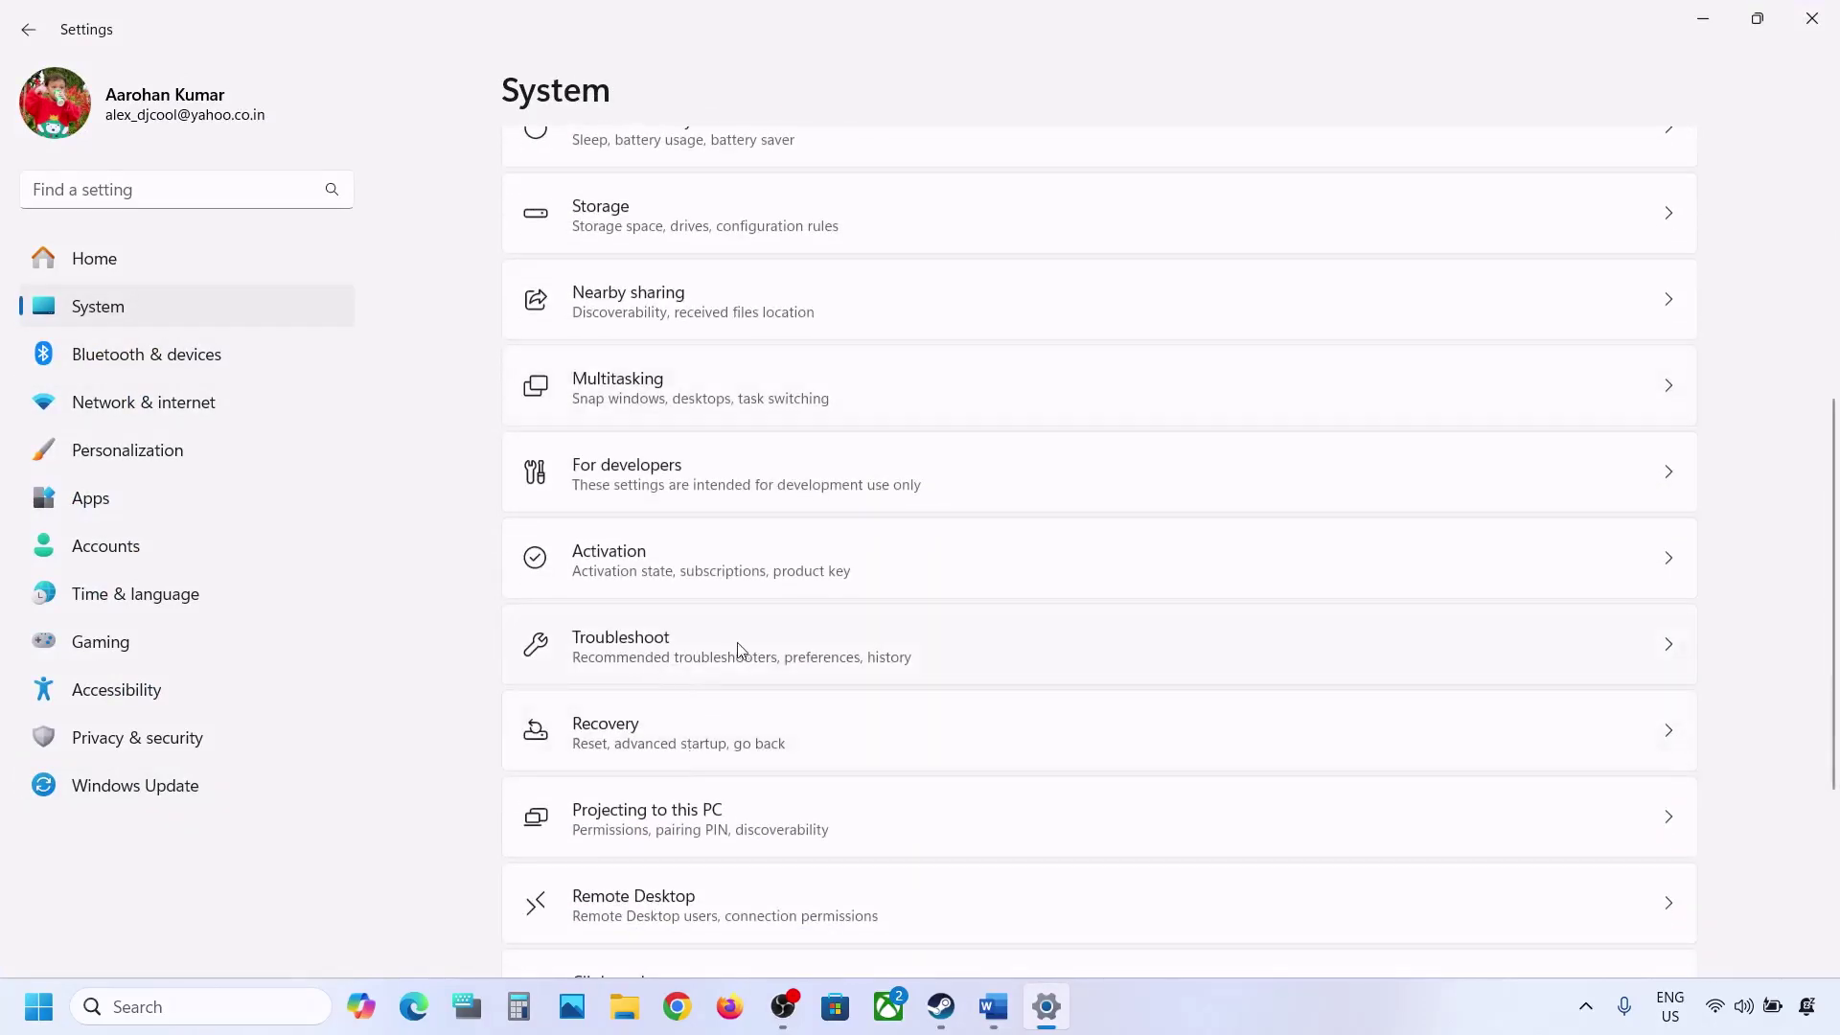
{"action": "left_click", "coordinate": [686, 663]}
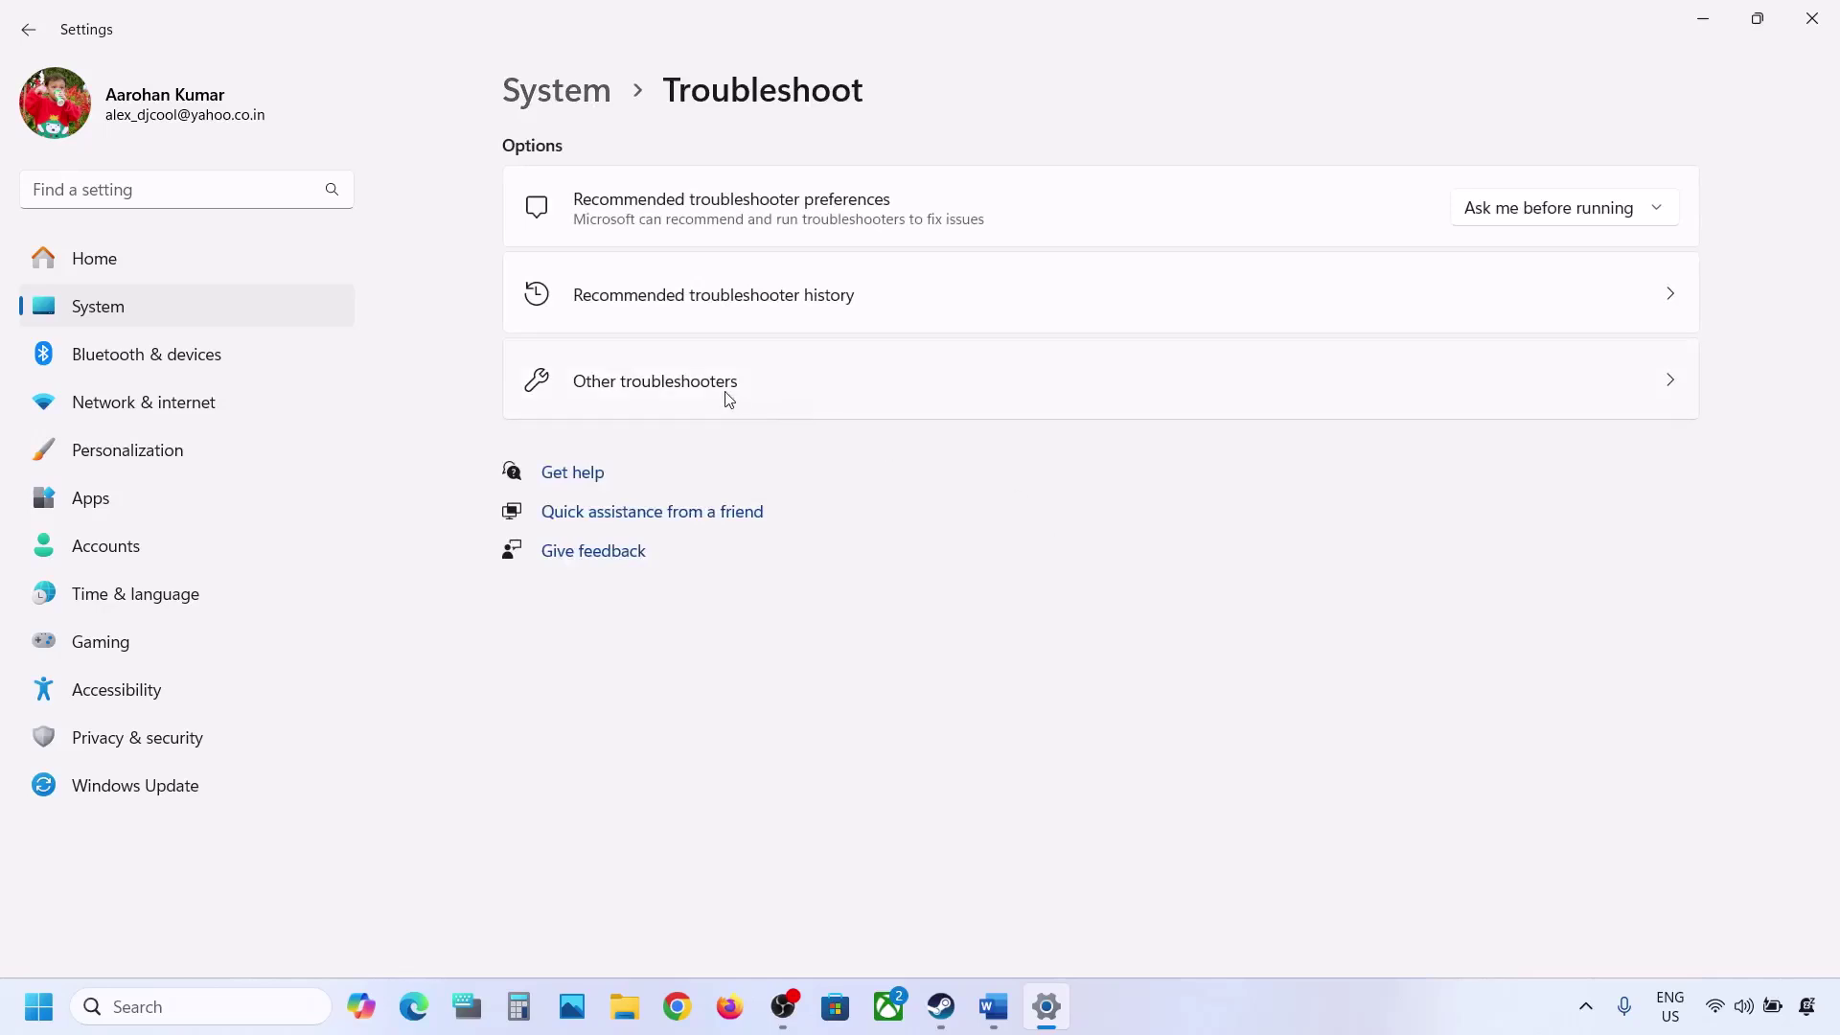
{"action": "left_click", "coordinate": [730, 399]}
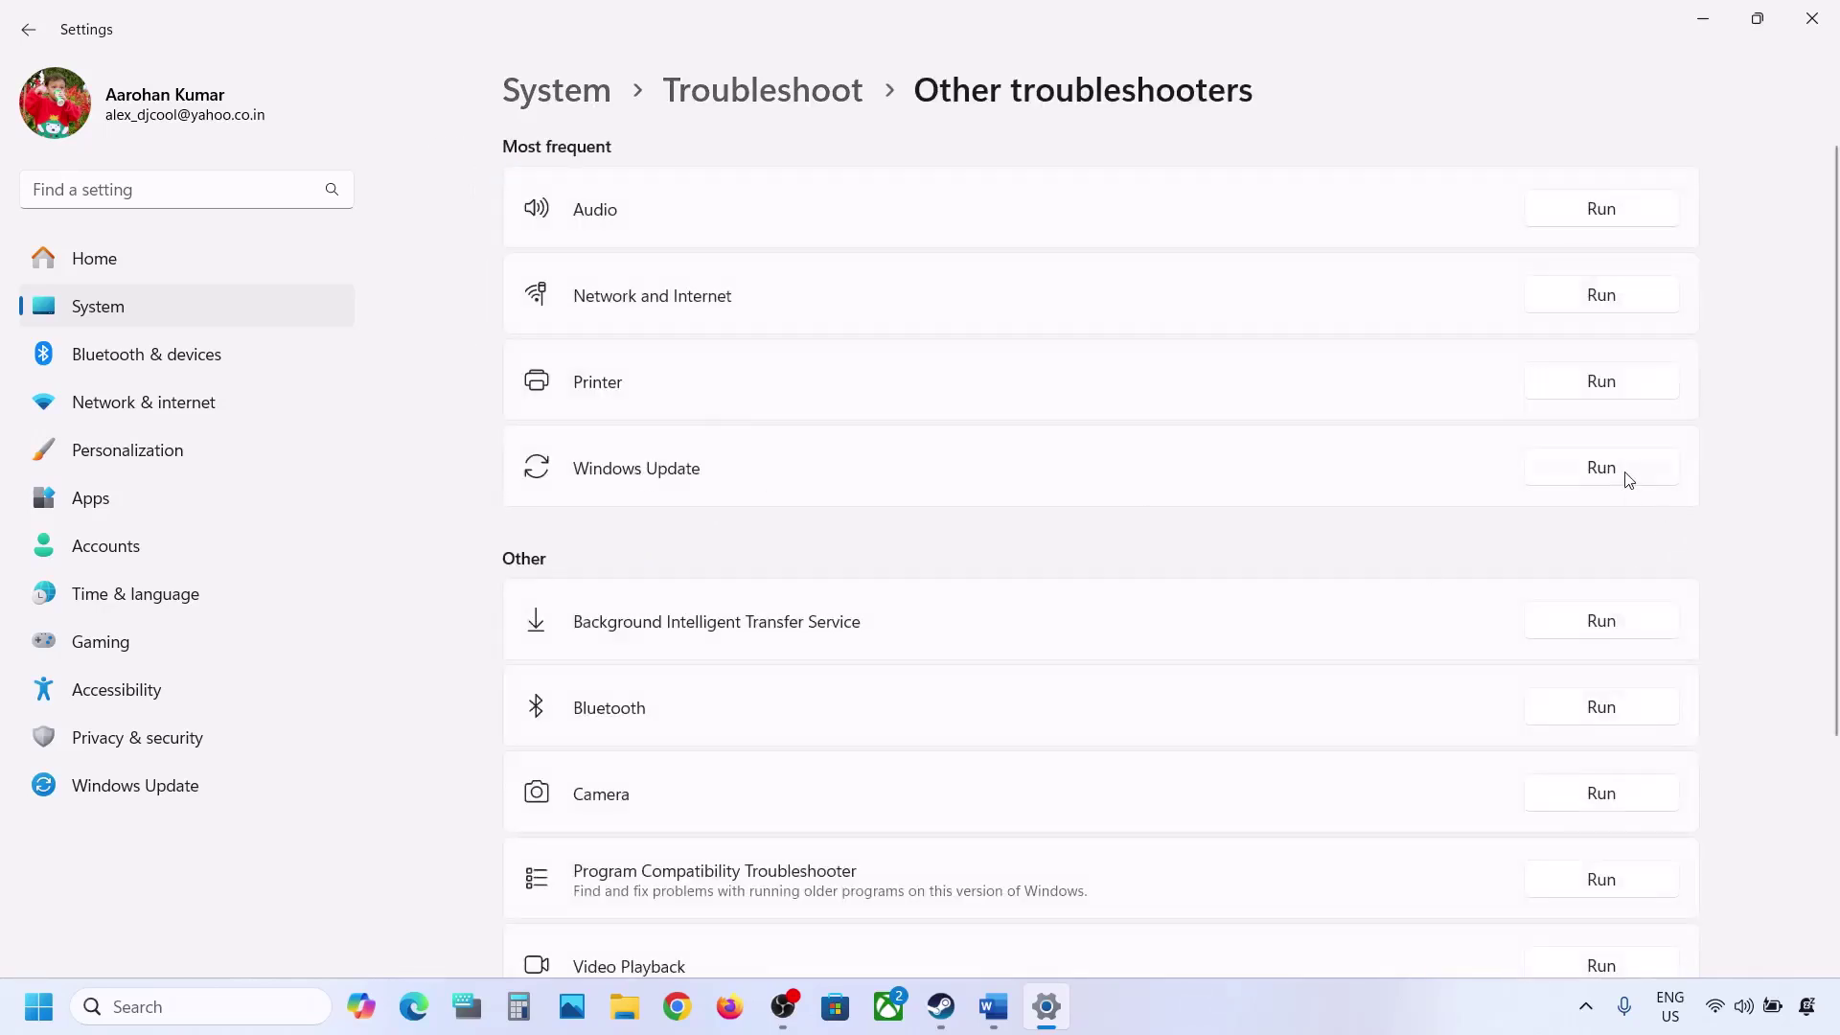
{"action": "left_click", "coordinate": [1626, 479]}
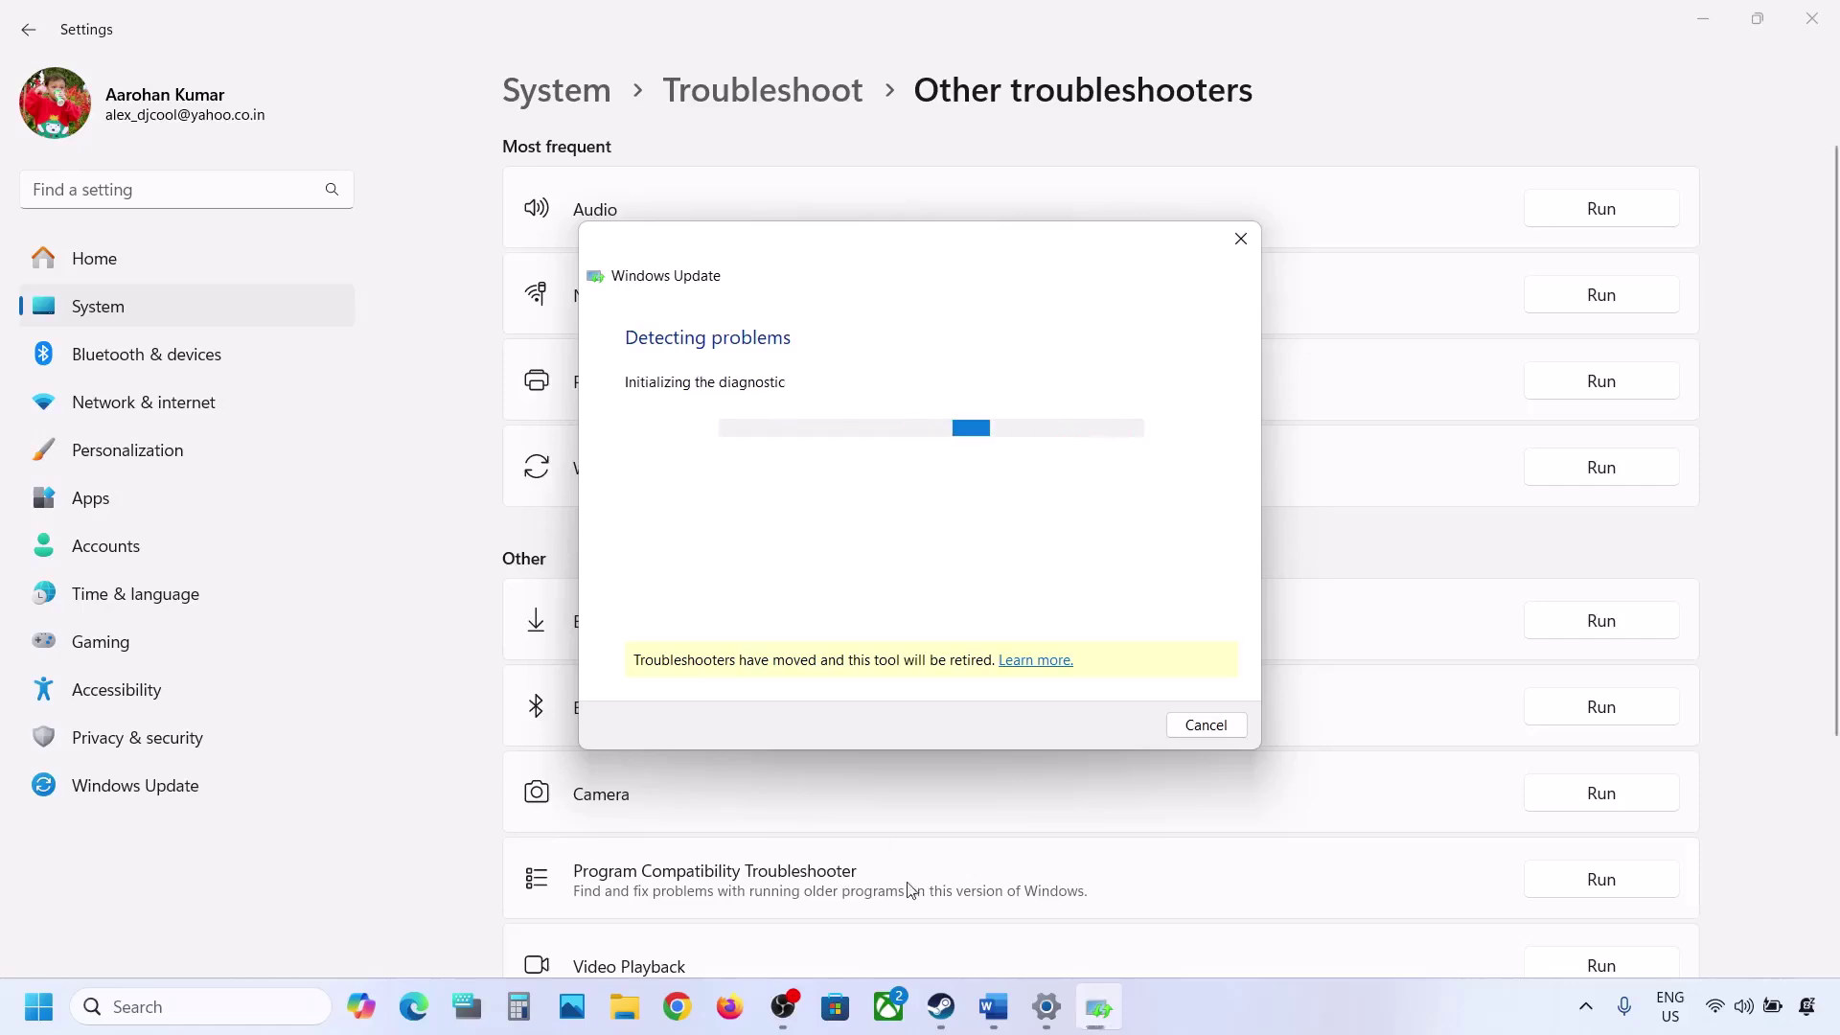
- Switch to the Word checklist and highlight Step 4 about restarting Windows Update and the Background intelligent transfer service
{"action": "left_click", "coordinate": [992, 1006]}
{"action": "scroll", "coordinate": [629, 629], "scroll_direction": "down", "scroll_amount": 2}
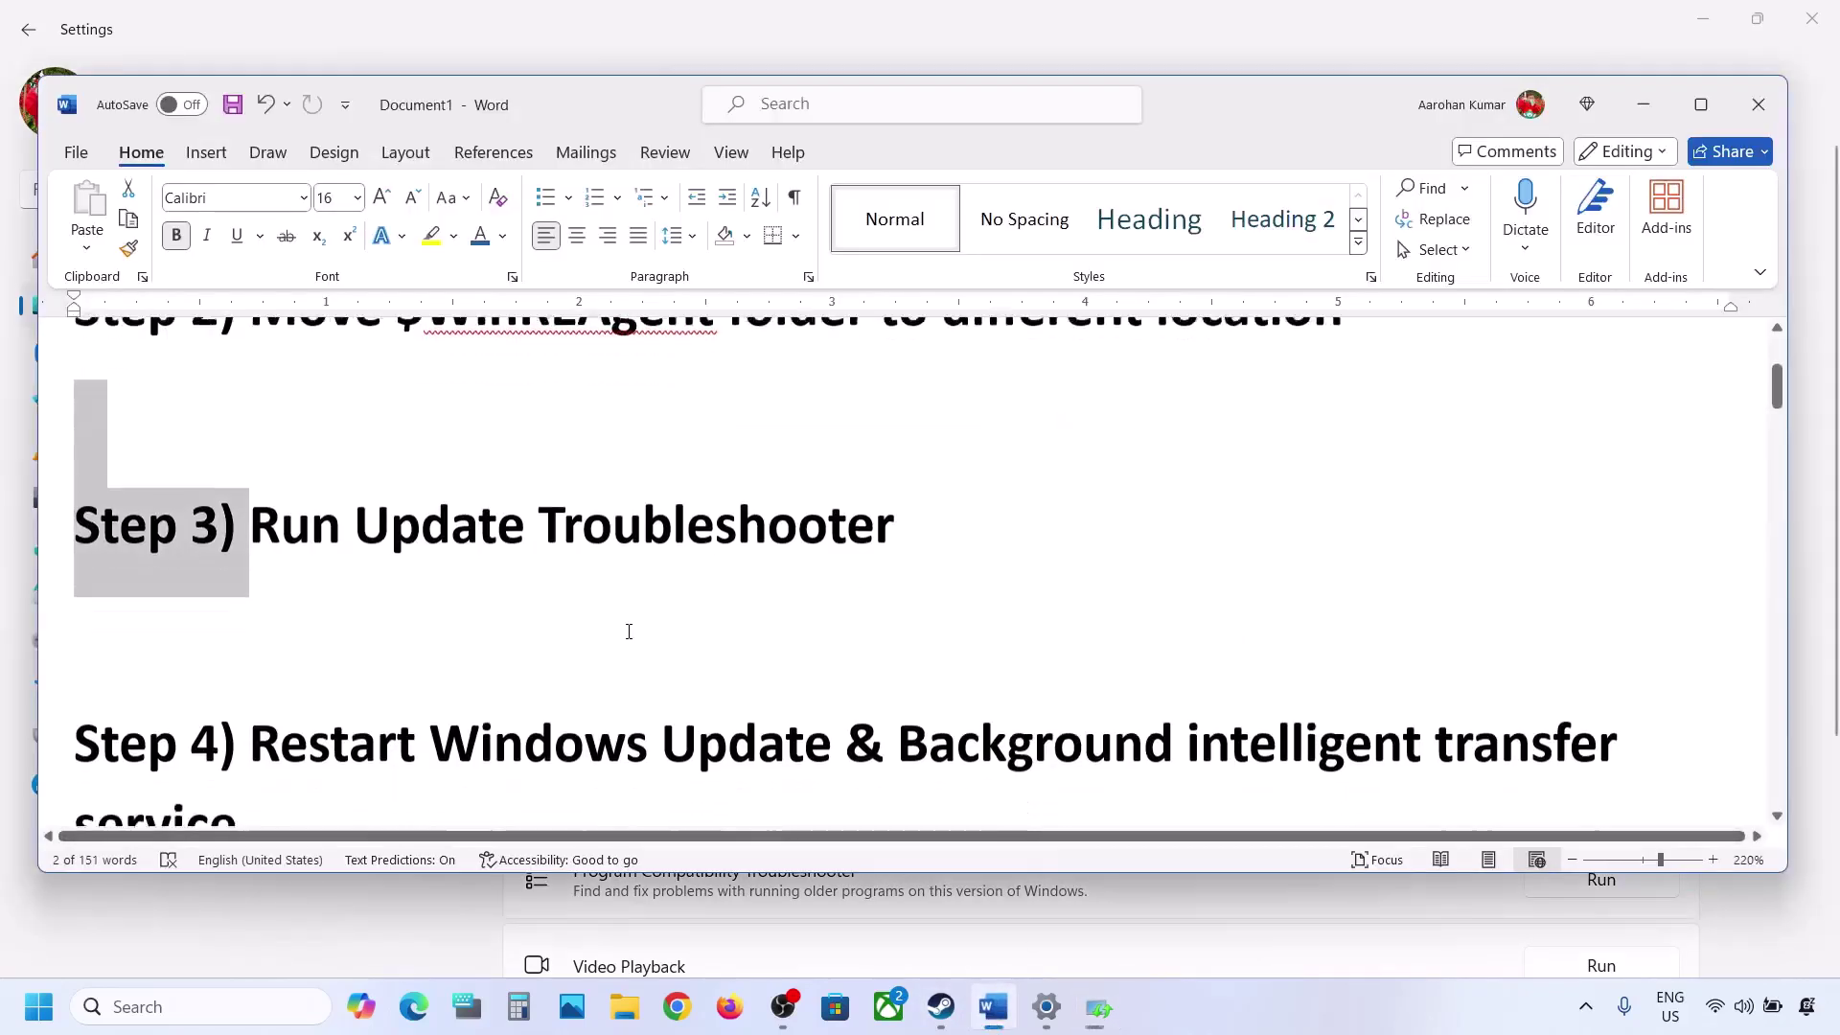
{"action": "left_click_drag", "start_coordinate": [251, 614], "coordinate": [1225, 634]}
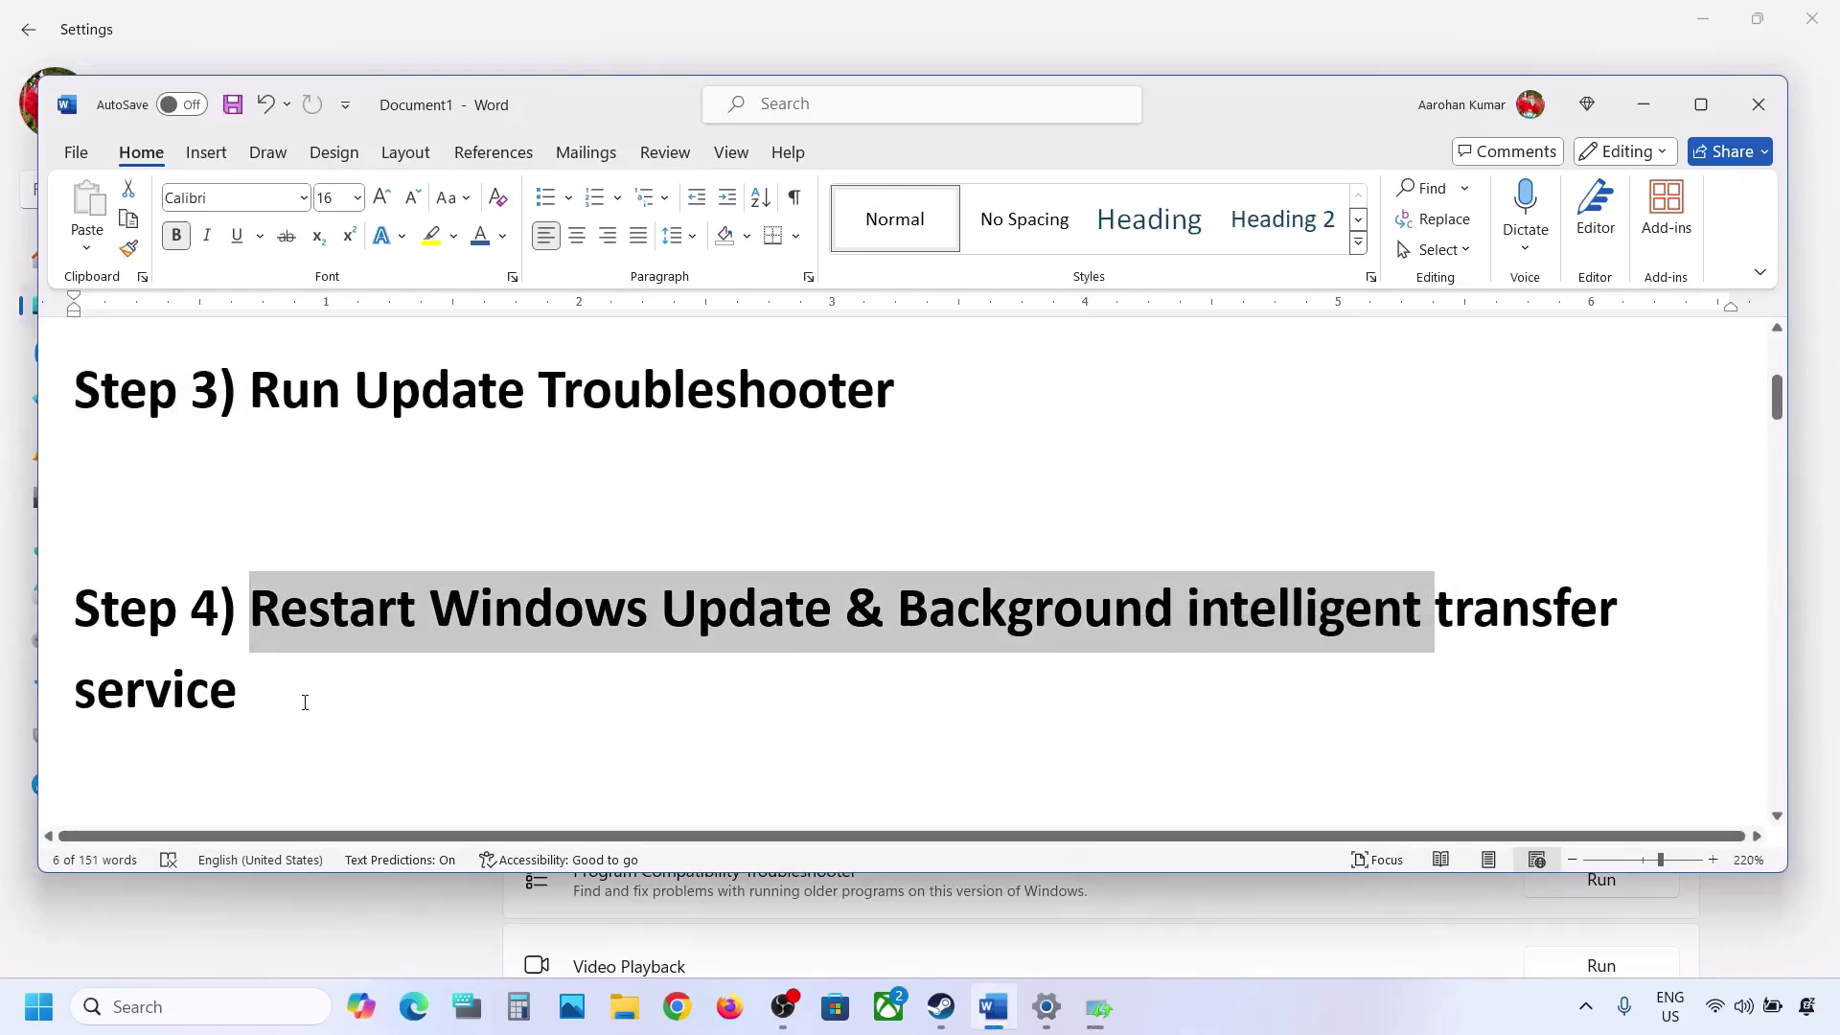
- Search Windows for "services" and open the Services console
{"action": "left_click", "coordinate": [214, 1007]}
{"action": "type", "text": "ser"}
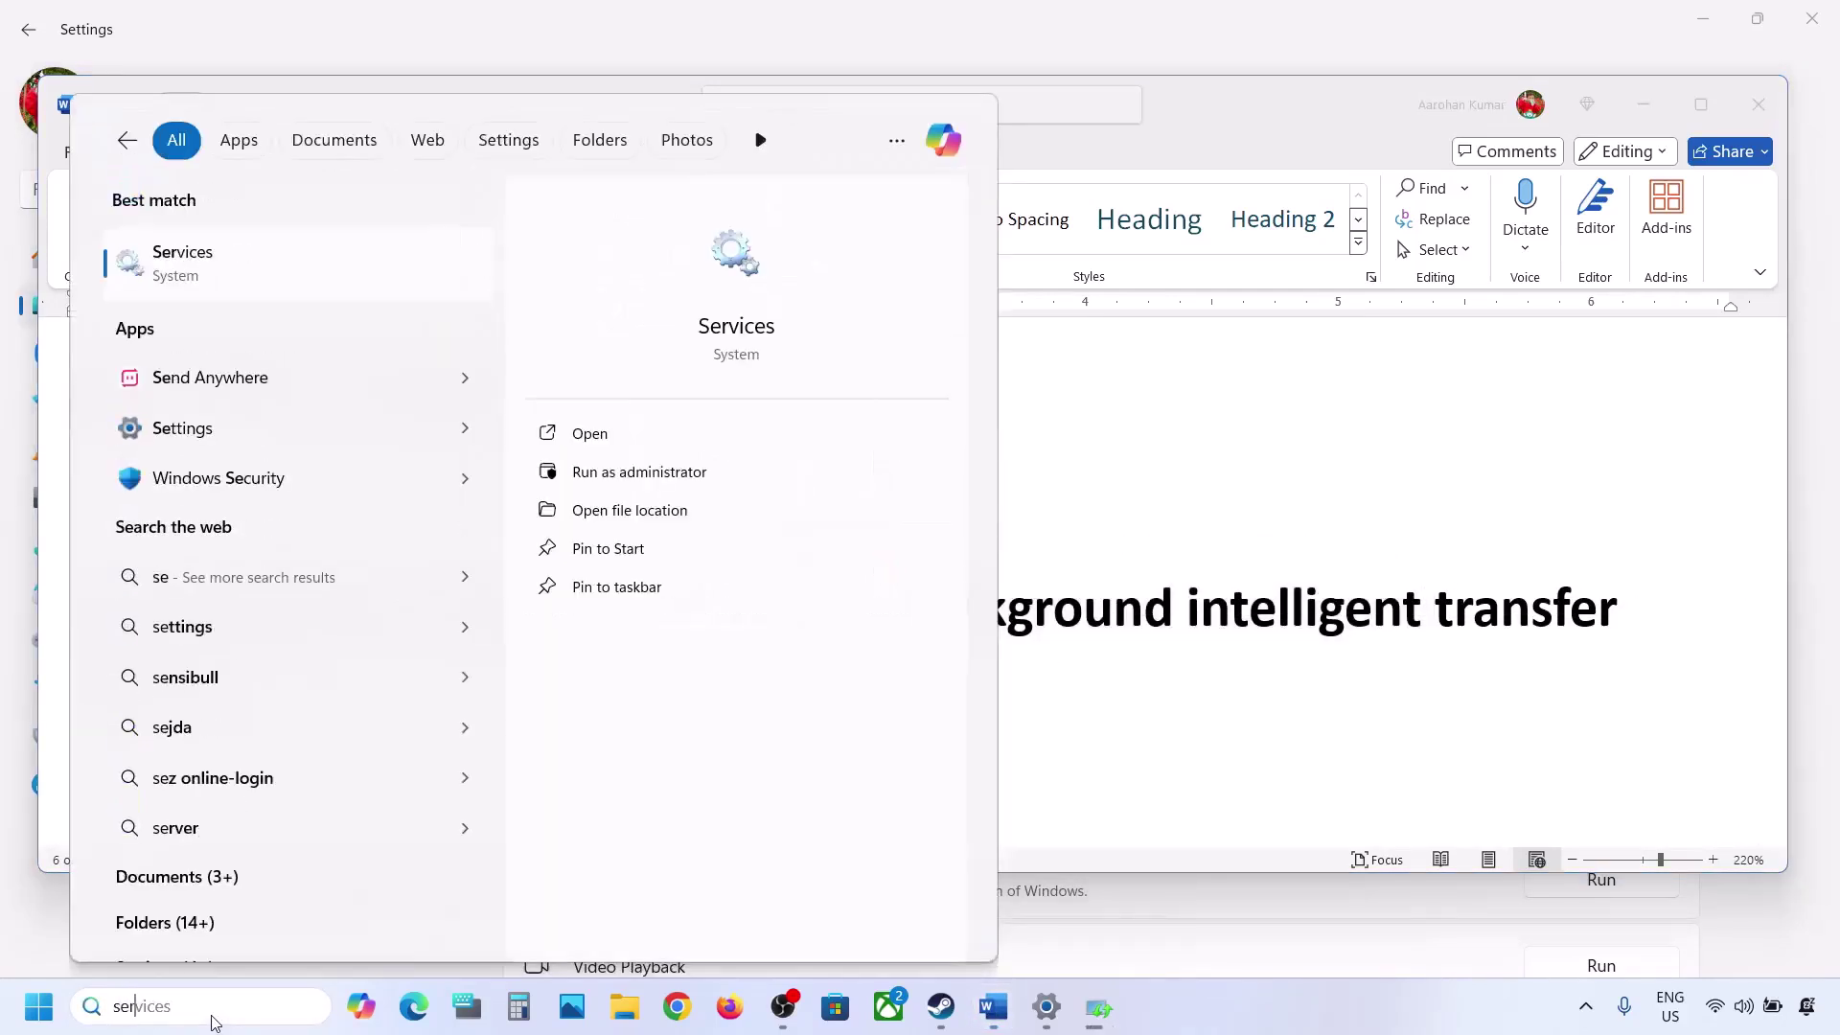
{"action": "type", "text": "vices"}
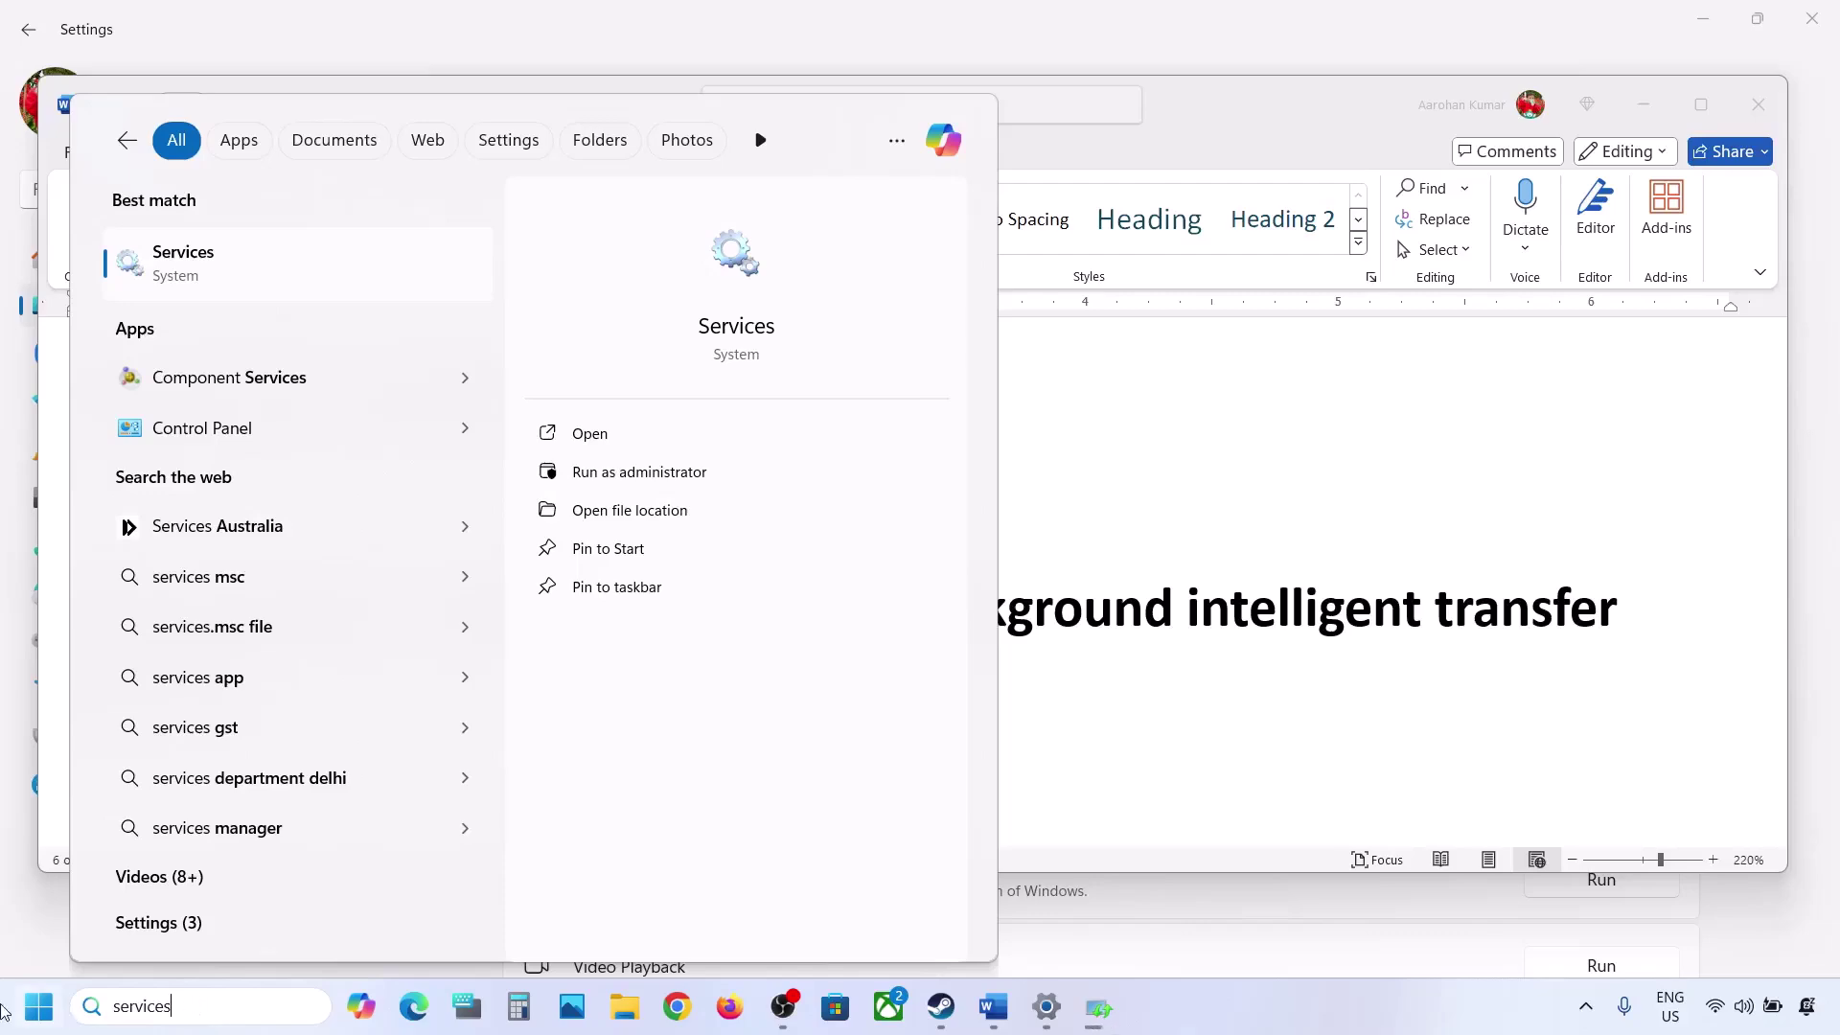
{"action": "left_click", "coordinate": [199, 255]}
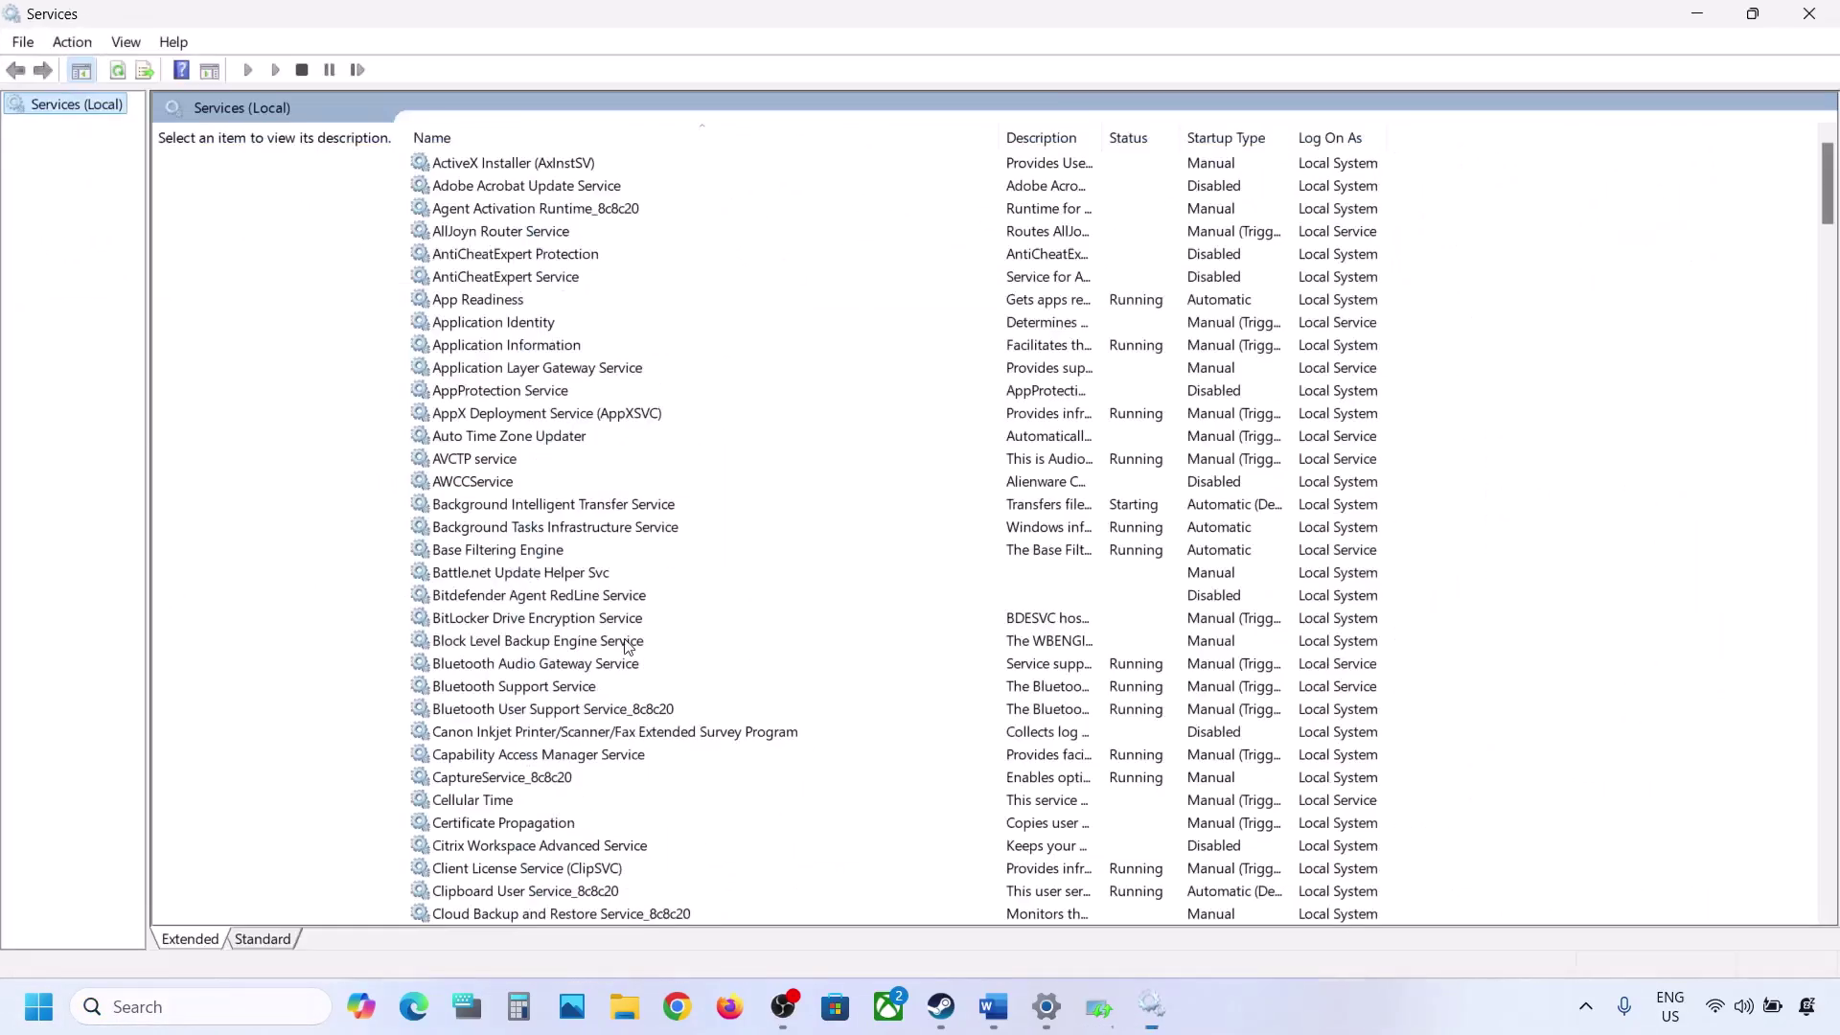
- Find the Windows Update service, set its startup type to Automatic, and apply the change
{"action": "left_click", "coordinate": [628, 642]}
{"action": "key", "text": "w"}
{"action": "scroll", "coordinate": [628, 644], "scroll_direction": "down", "scroll_amount": 10}
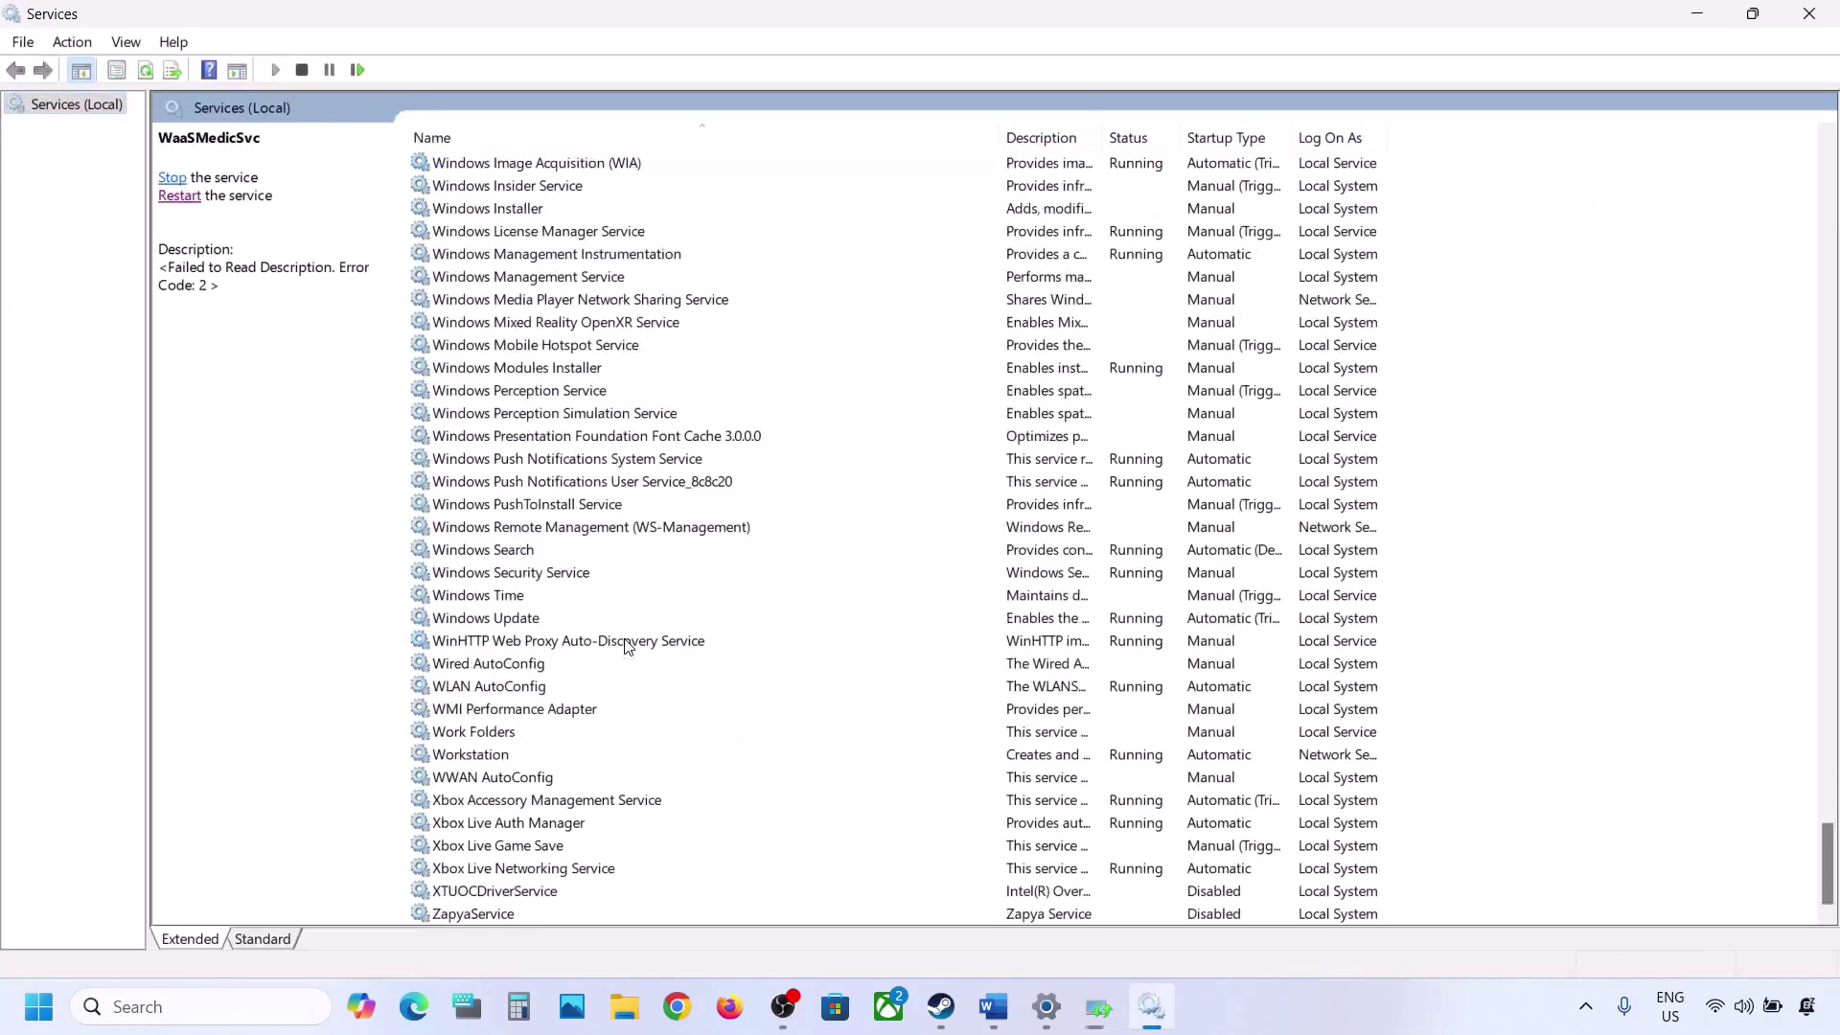
{"action": "left_click", "coordinate": [505, 623]}
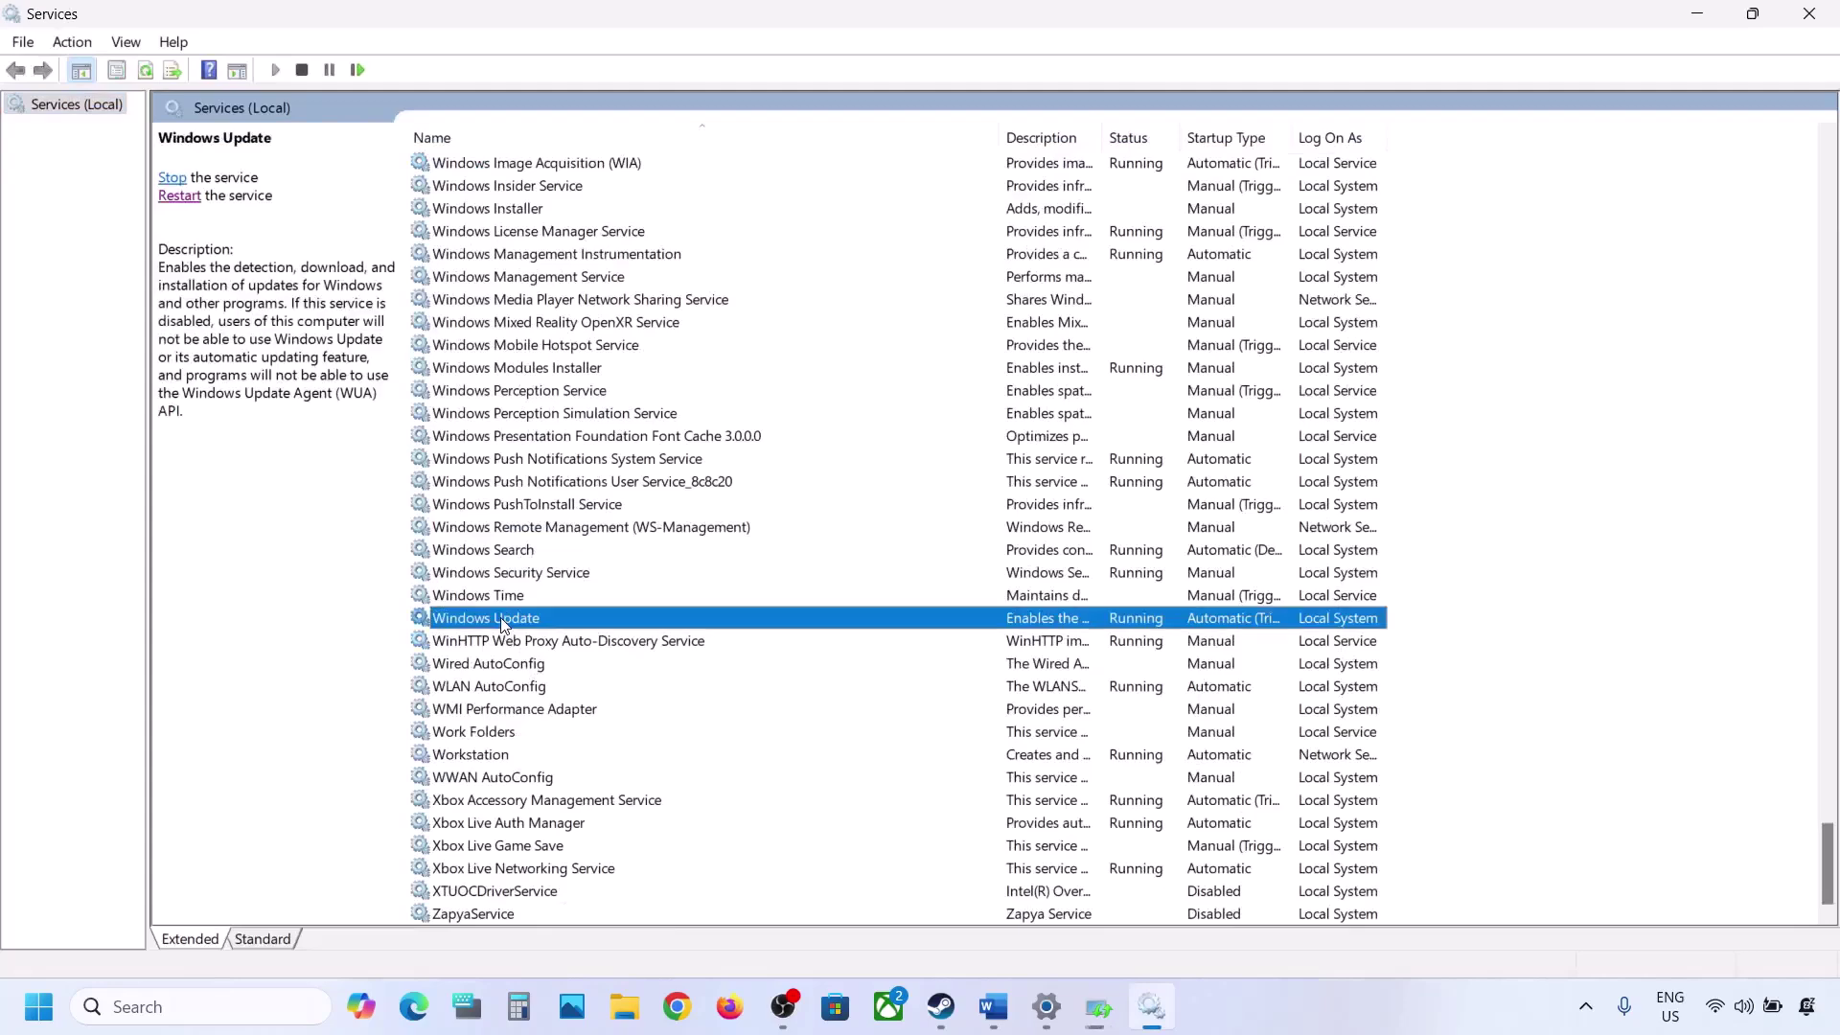
{"action": "double_click", "coordinate": [649, 627]}
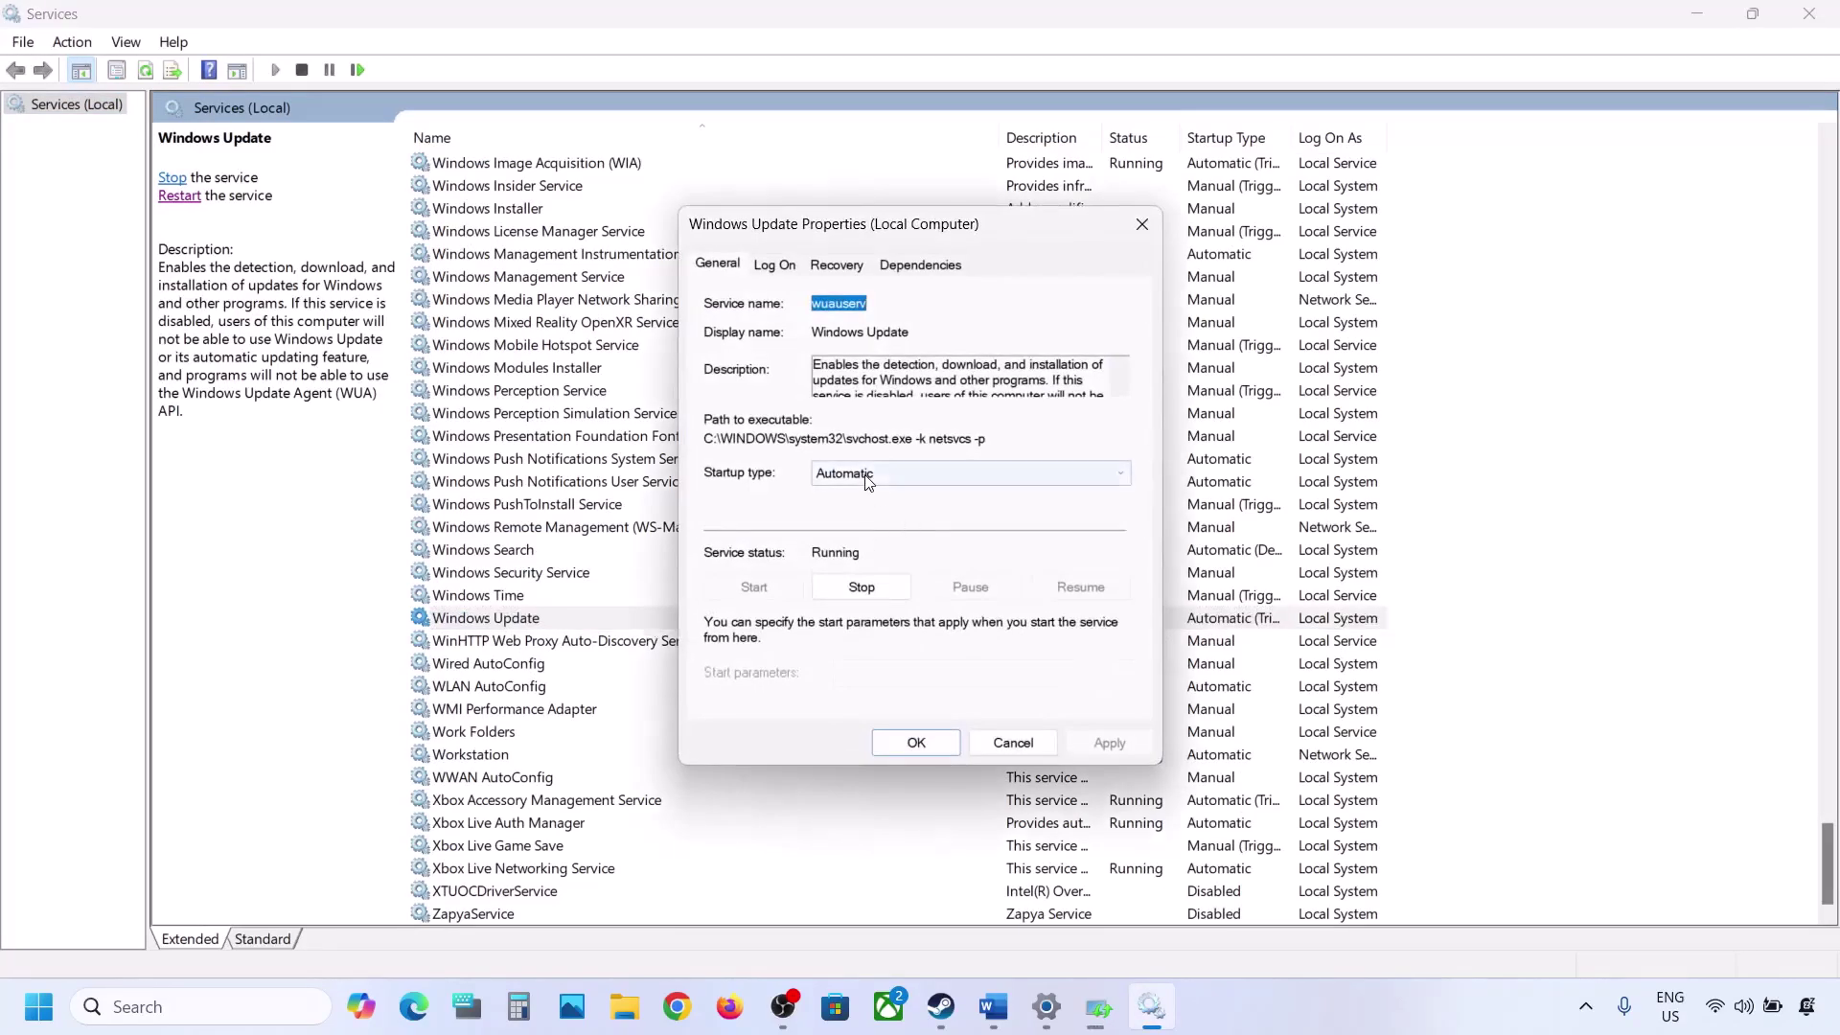
{"action": "left_click", "coordinate": [958, 473]}
{"action": "left_click", "coordinate": [867, 509]}
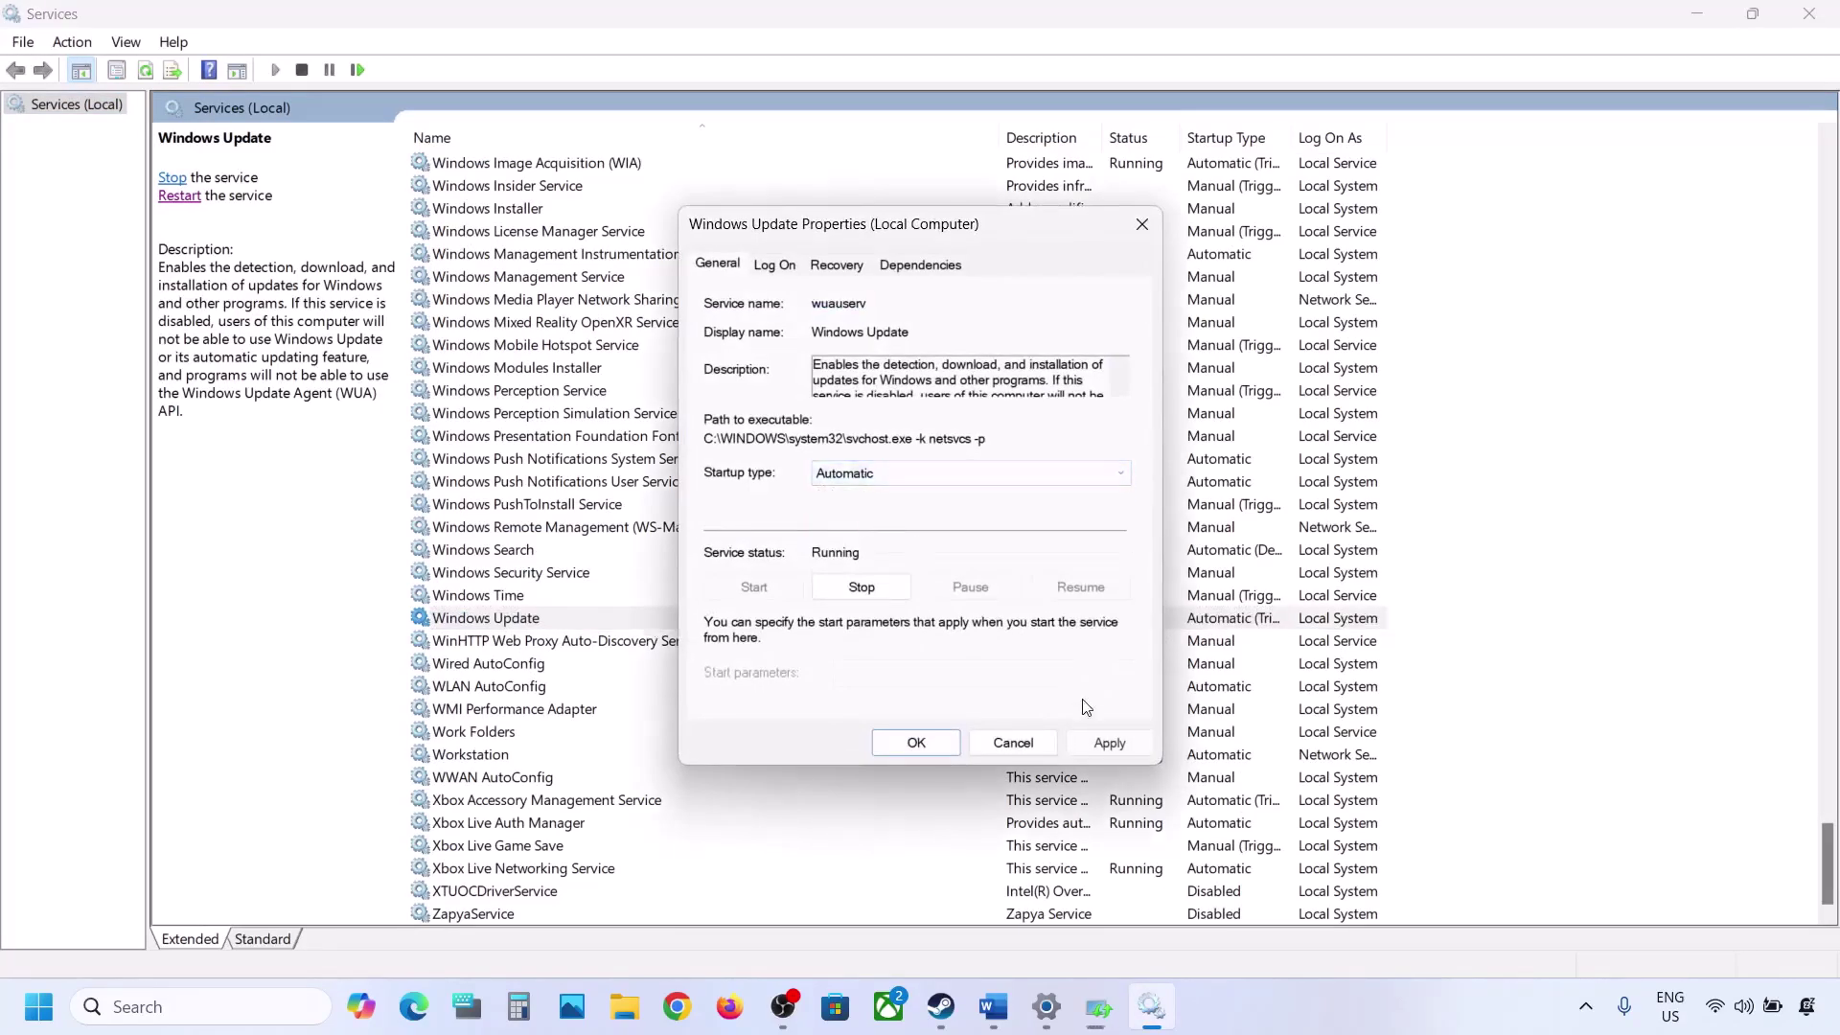
{"action": "left_click", "coordinate": [1093, 739]}
{"action": "left_click", "coordinate": [914, 744]}
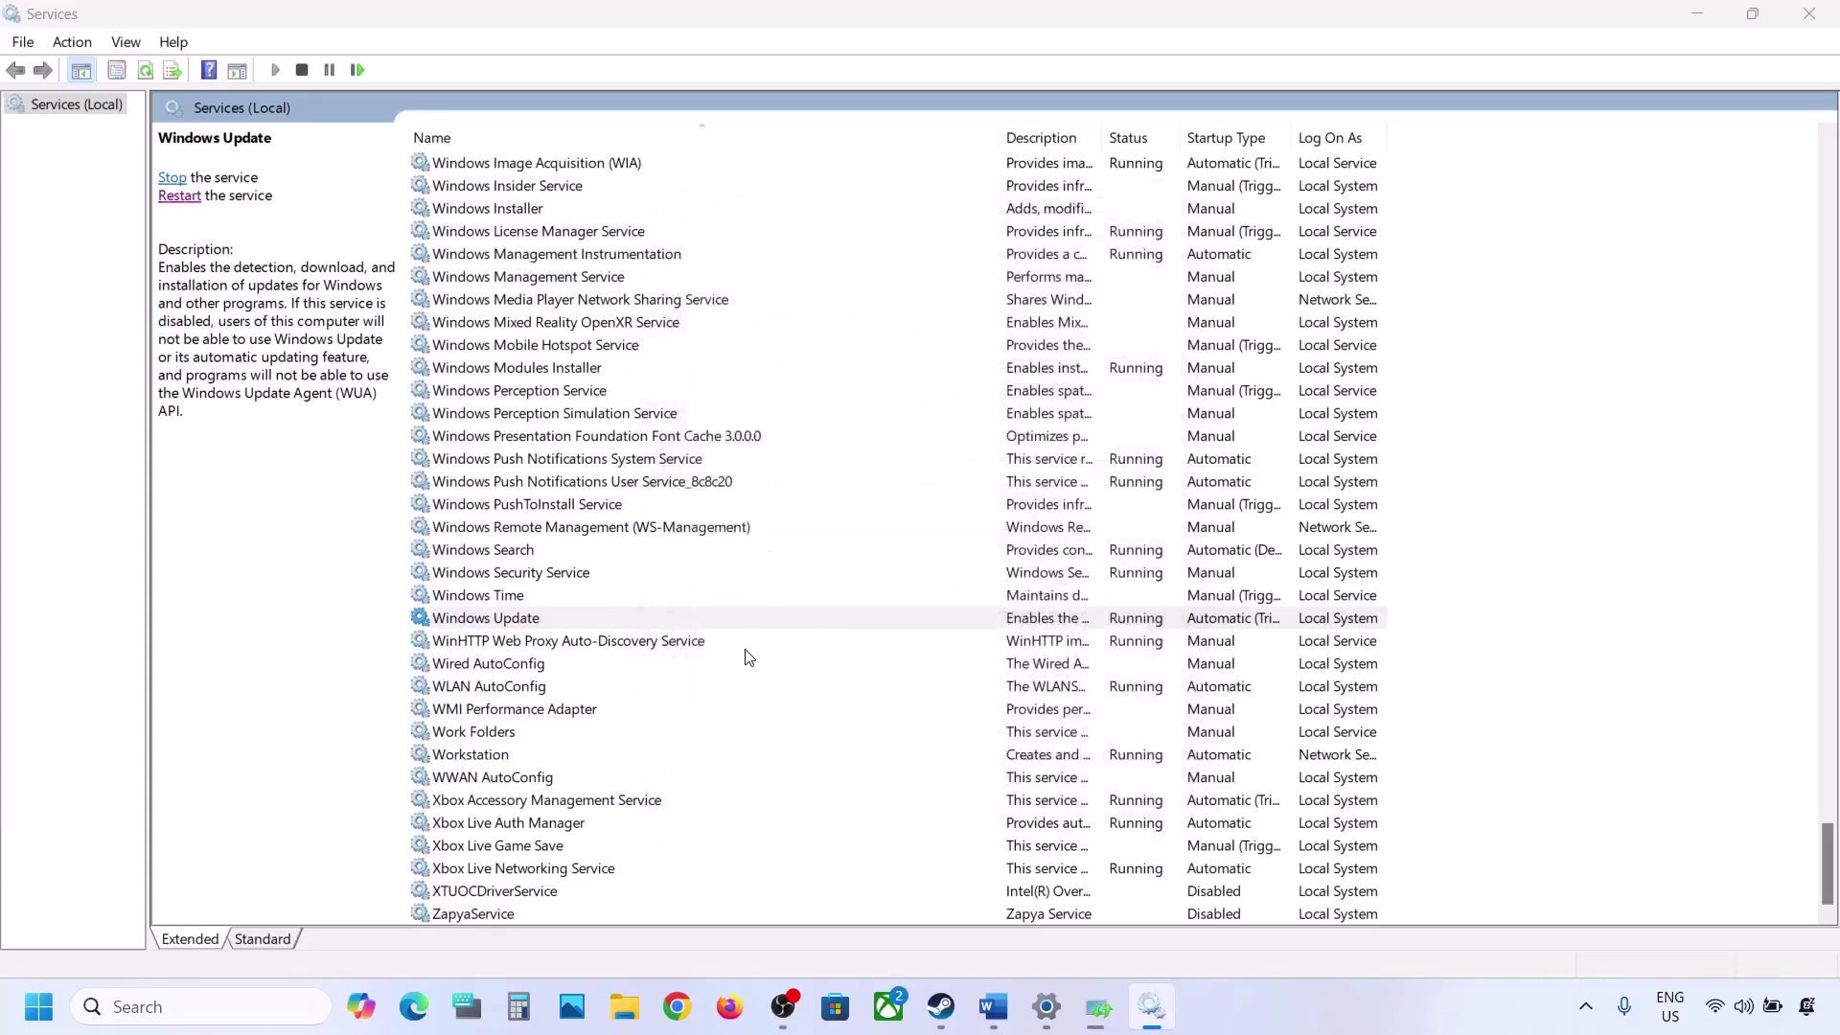
- Close the completed Windows Update troubleshooter and restart the Windows Update service
{"action": "left_click", "coordinate": [482, 621]}
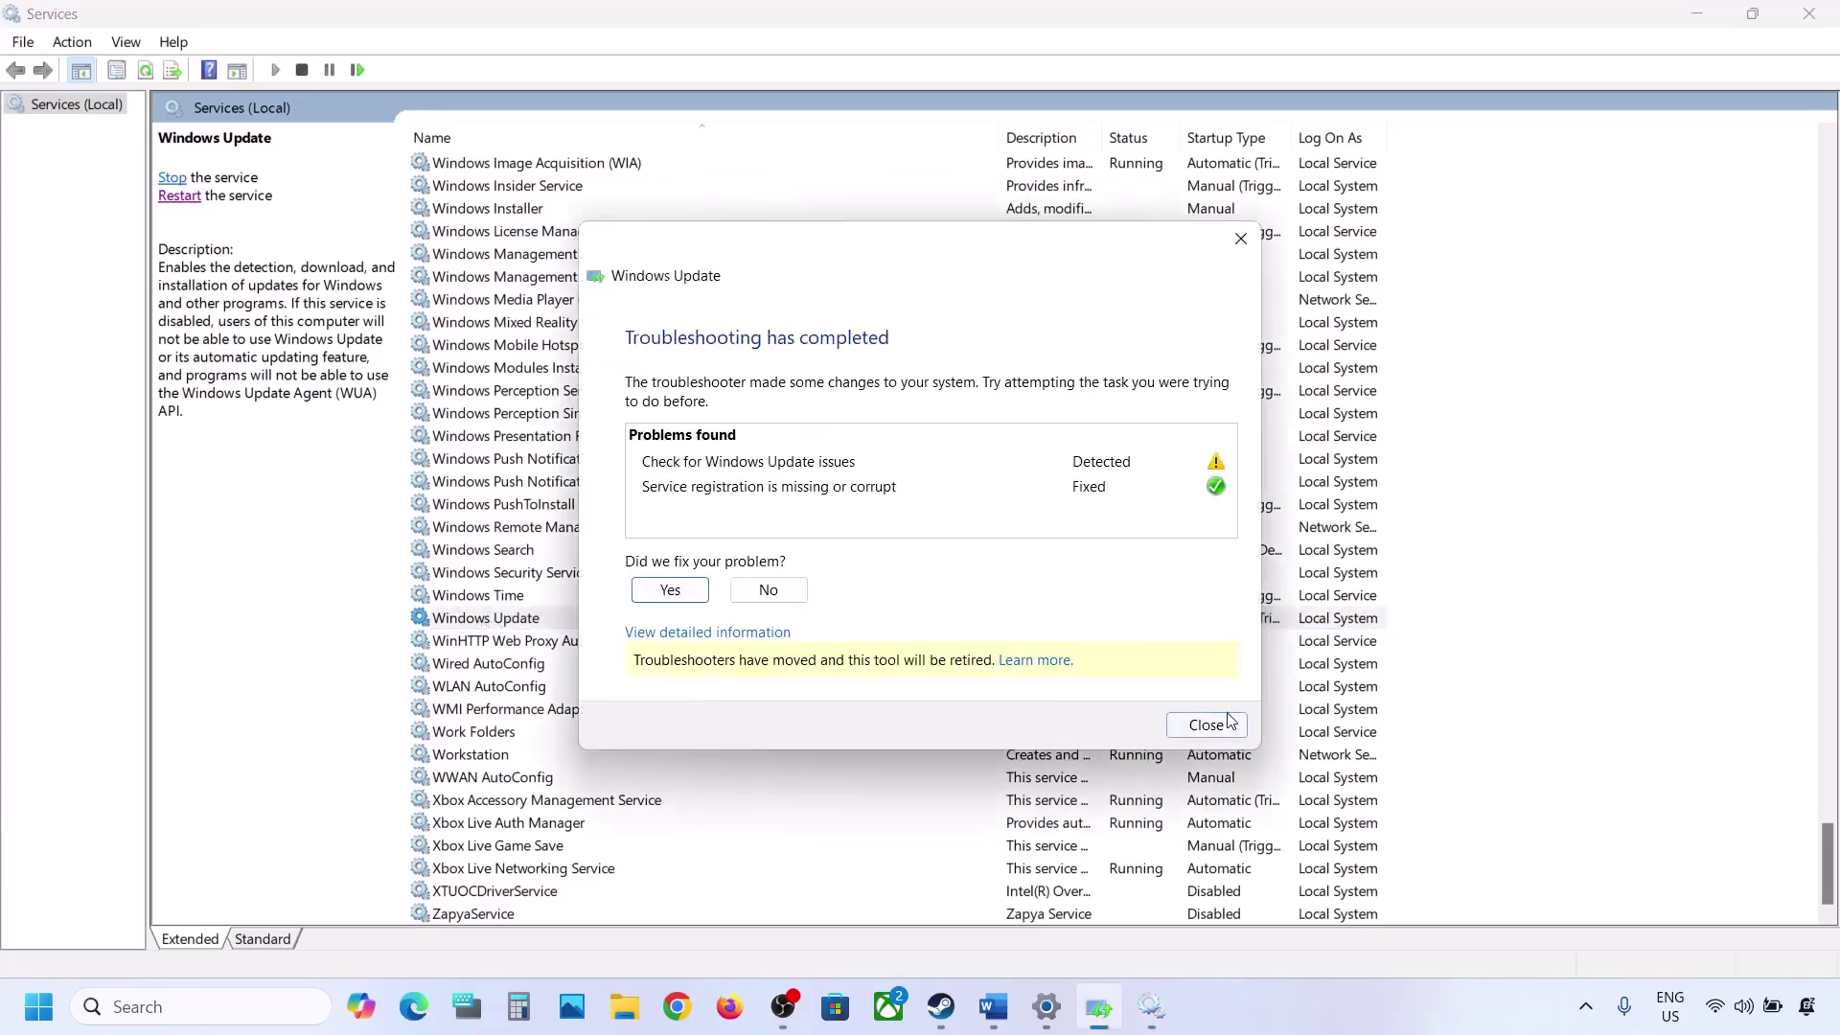
{"action": "left_click", "coordinate": [1205, 725]}
{"action": "right_click", "coordinate": [507, 618]}
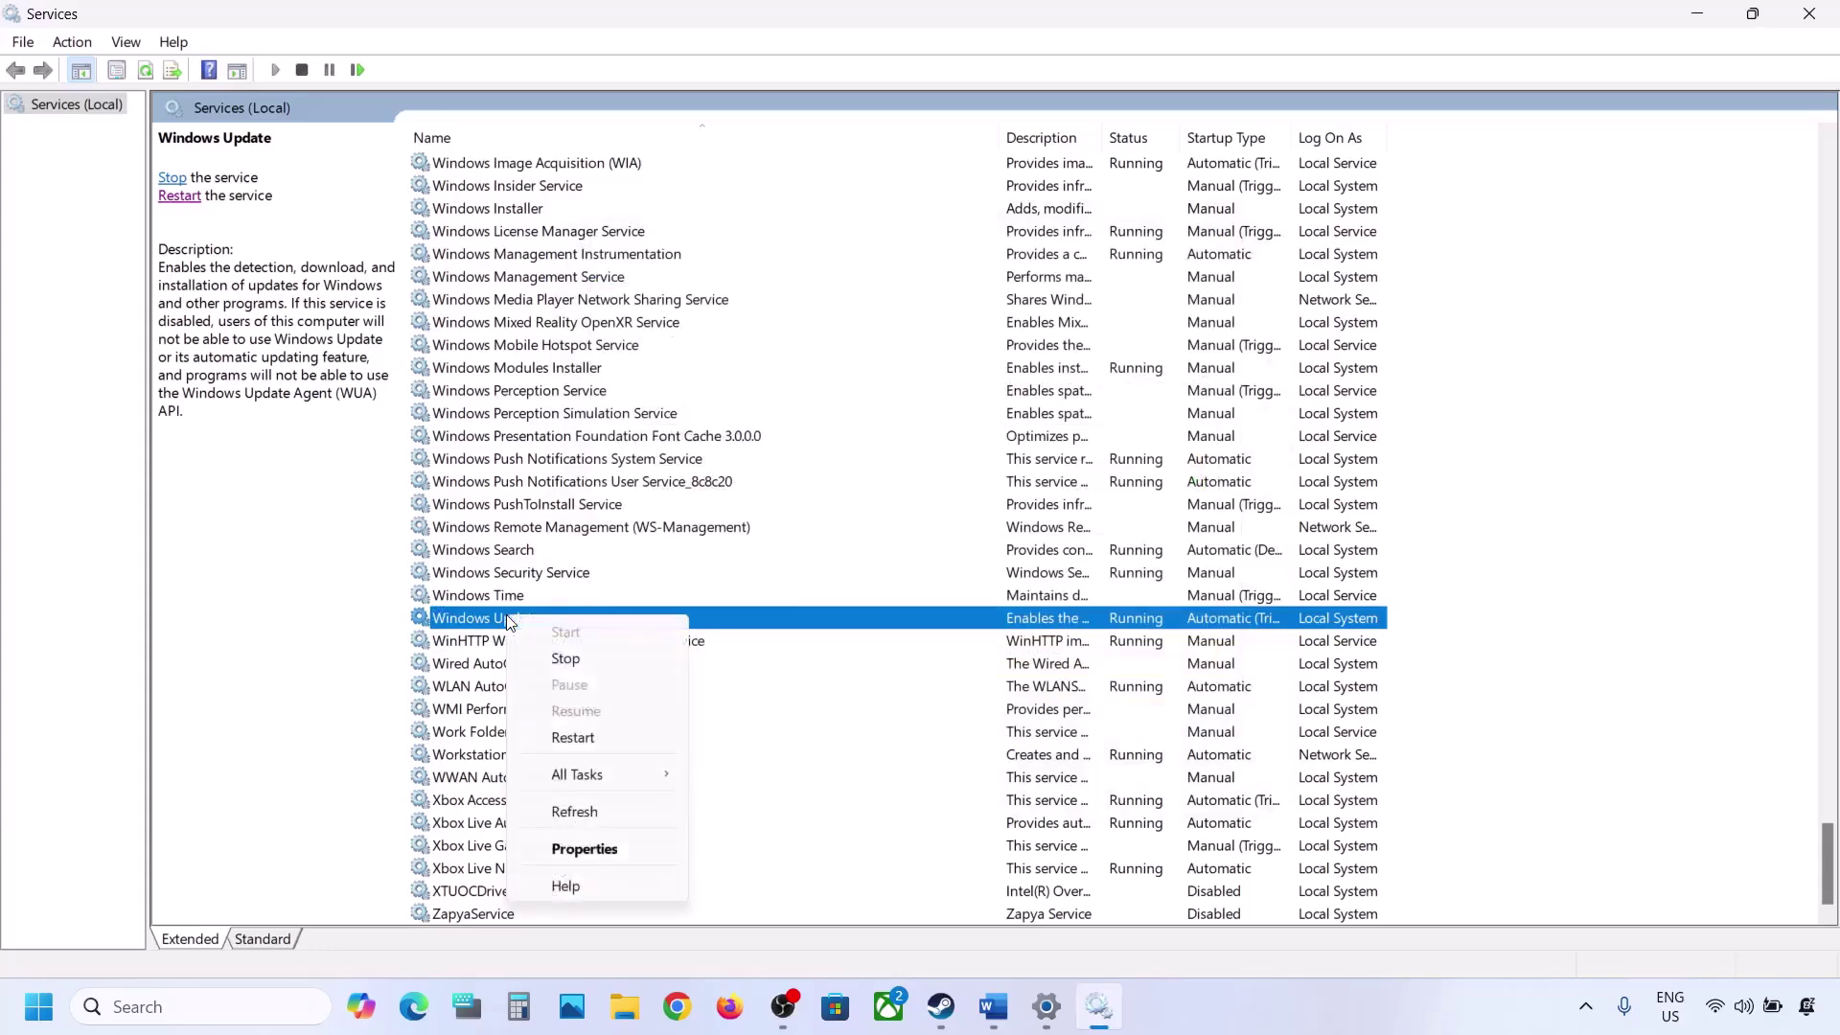
{"action": "left_click", "coordinate": [591, 738]}
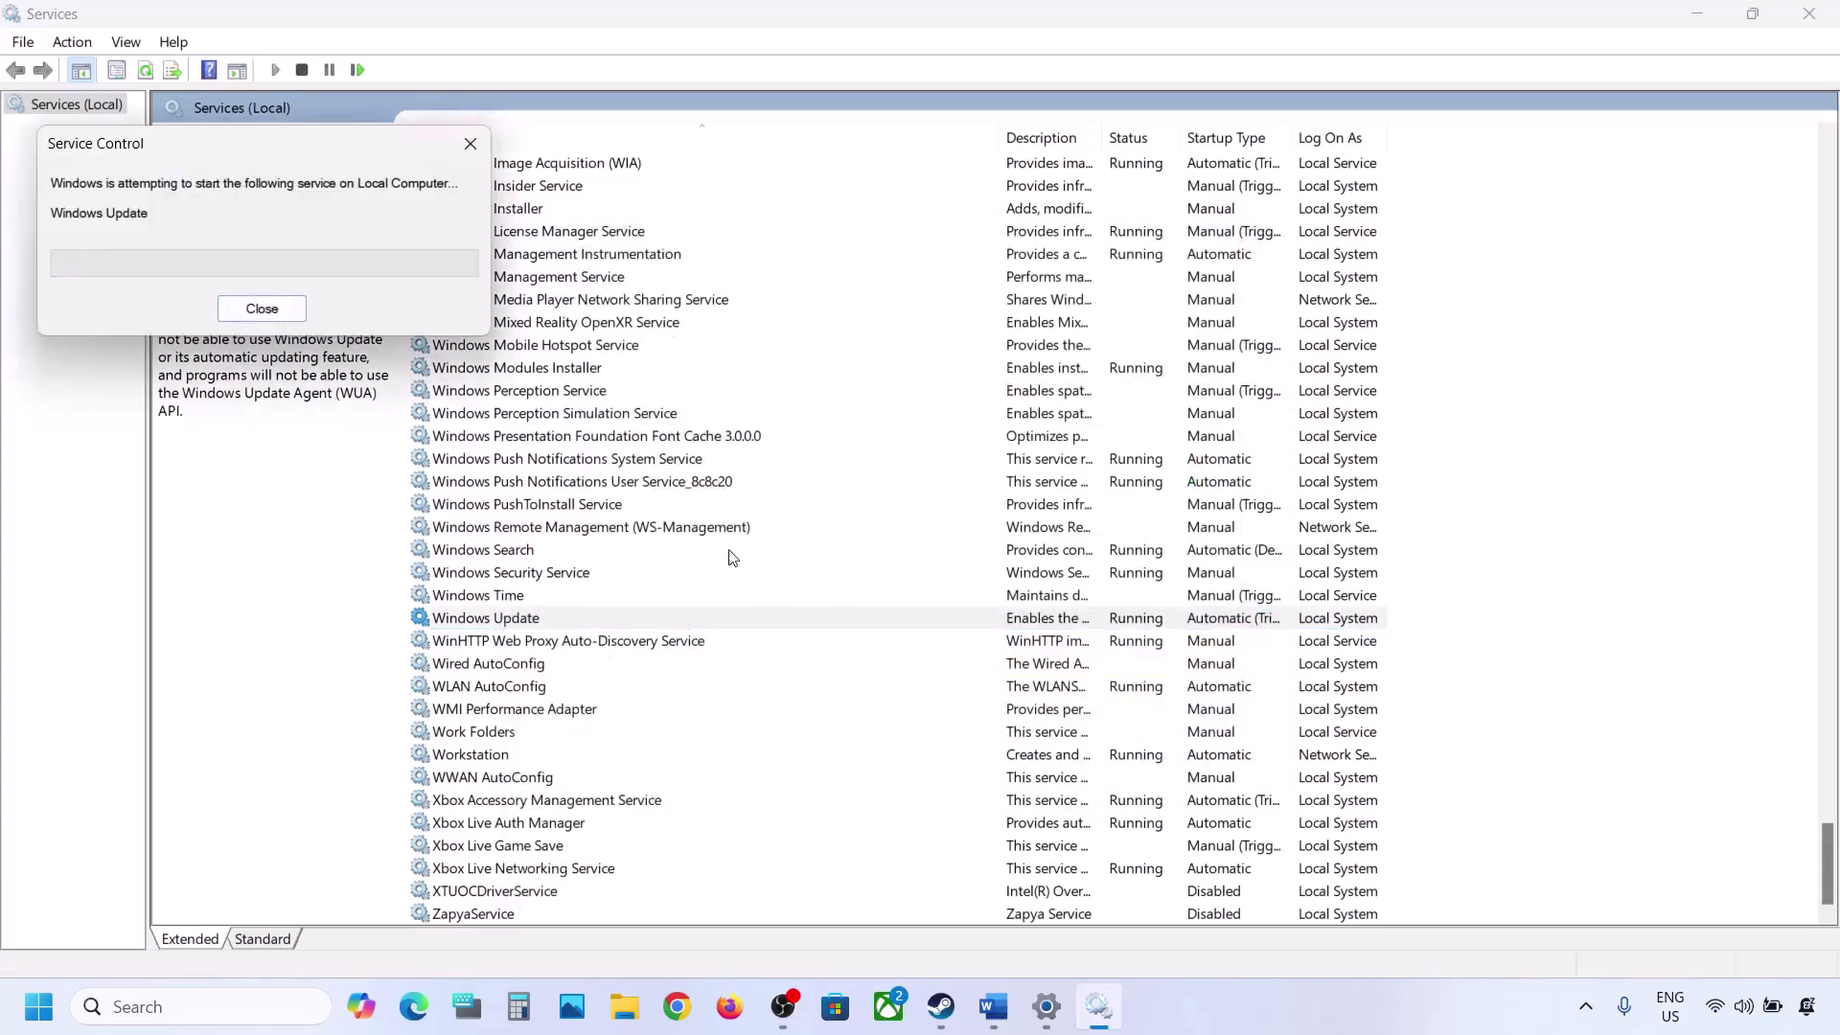
- Find the Background Intelligent Transfer Service, set its startup type to Automatic, and apply the change
{"action": "left_click", "coordinate": [576, 508]}
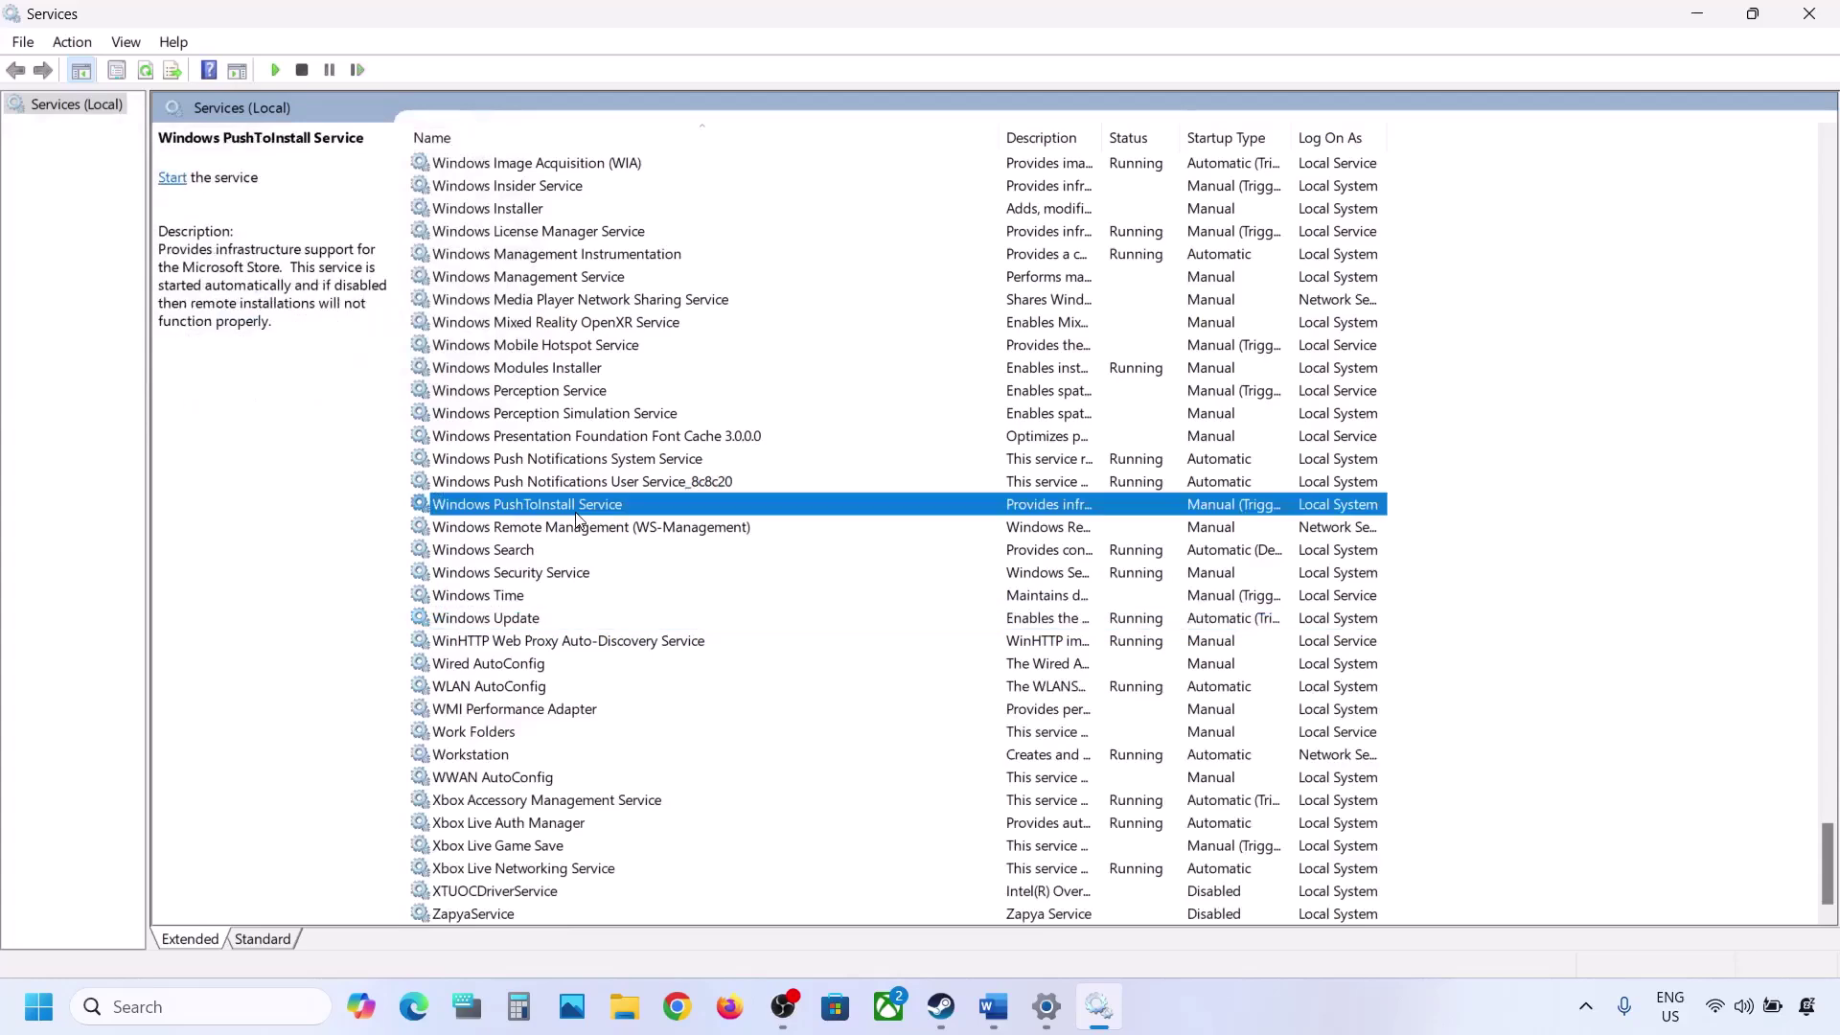
{"action": "key", "text": "b"}
{"action": "scroll", "coordinate": [587, 500], "scroll_direction": "up", "scroll_amount": 5}
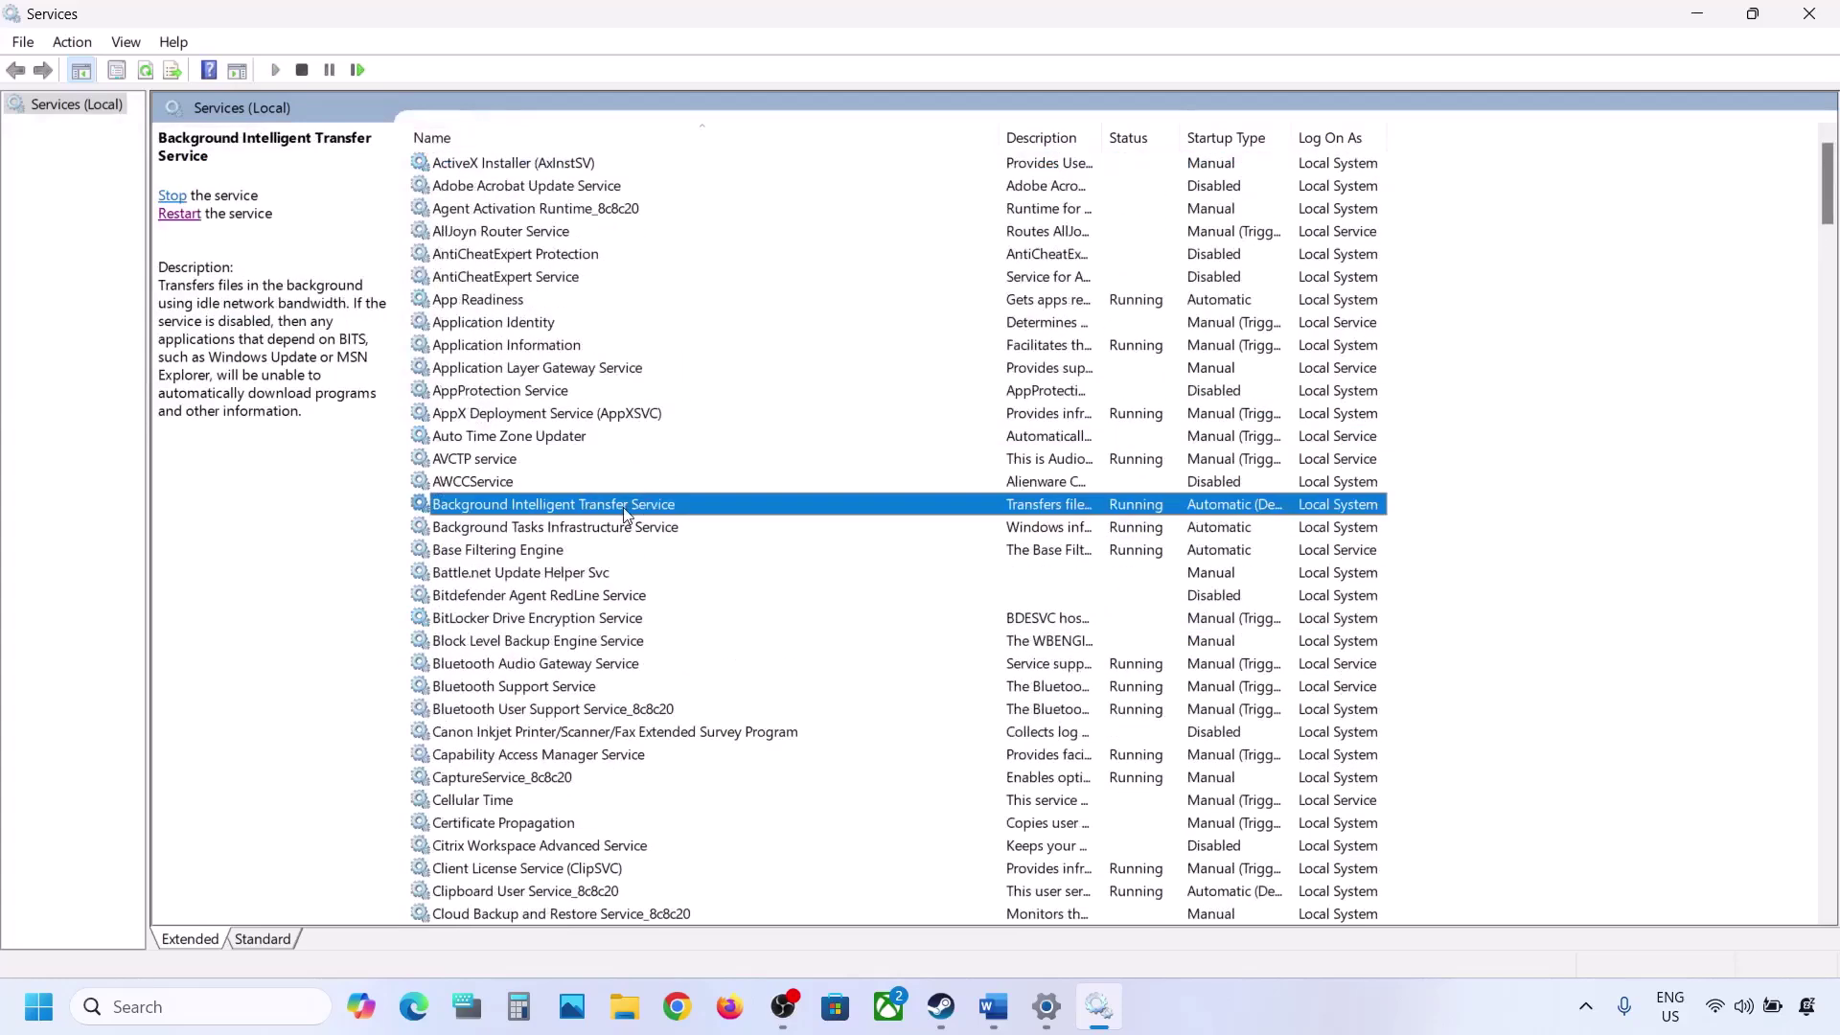
{"action": "double_click", "coordinate": [623, 514]}
{"action": "left_click", "coordinate": [900, 474]}
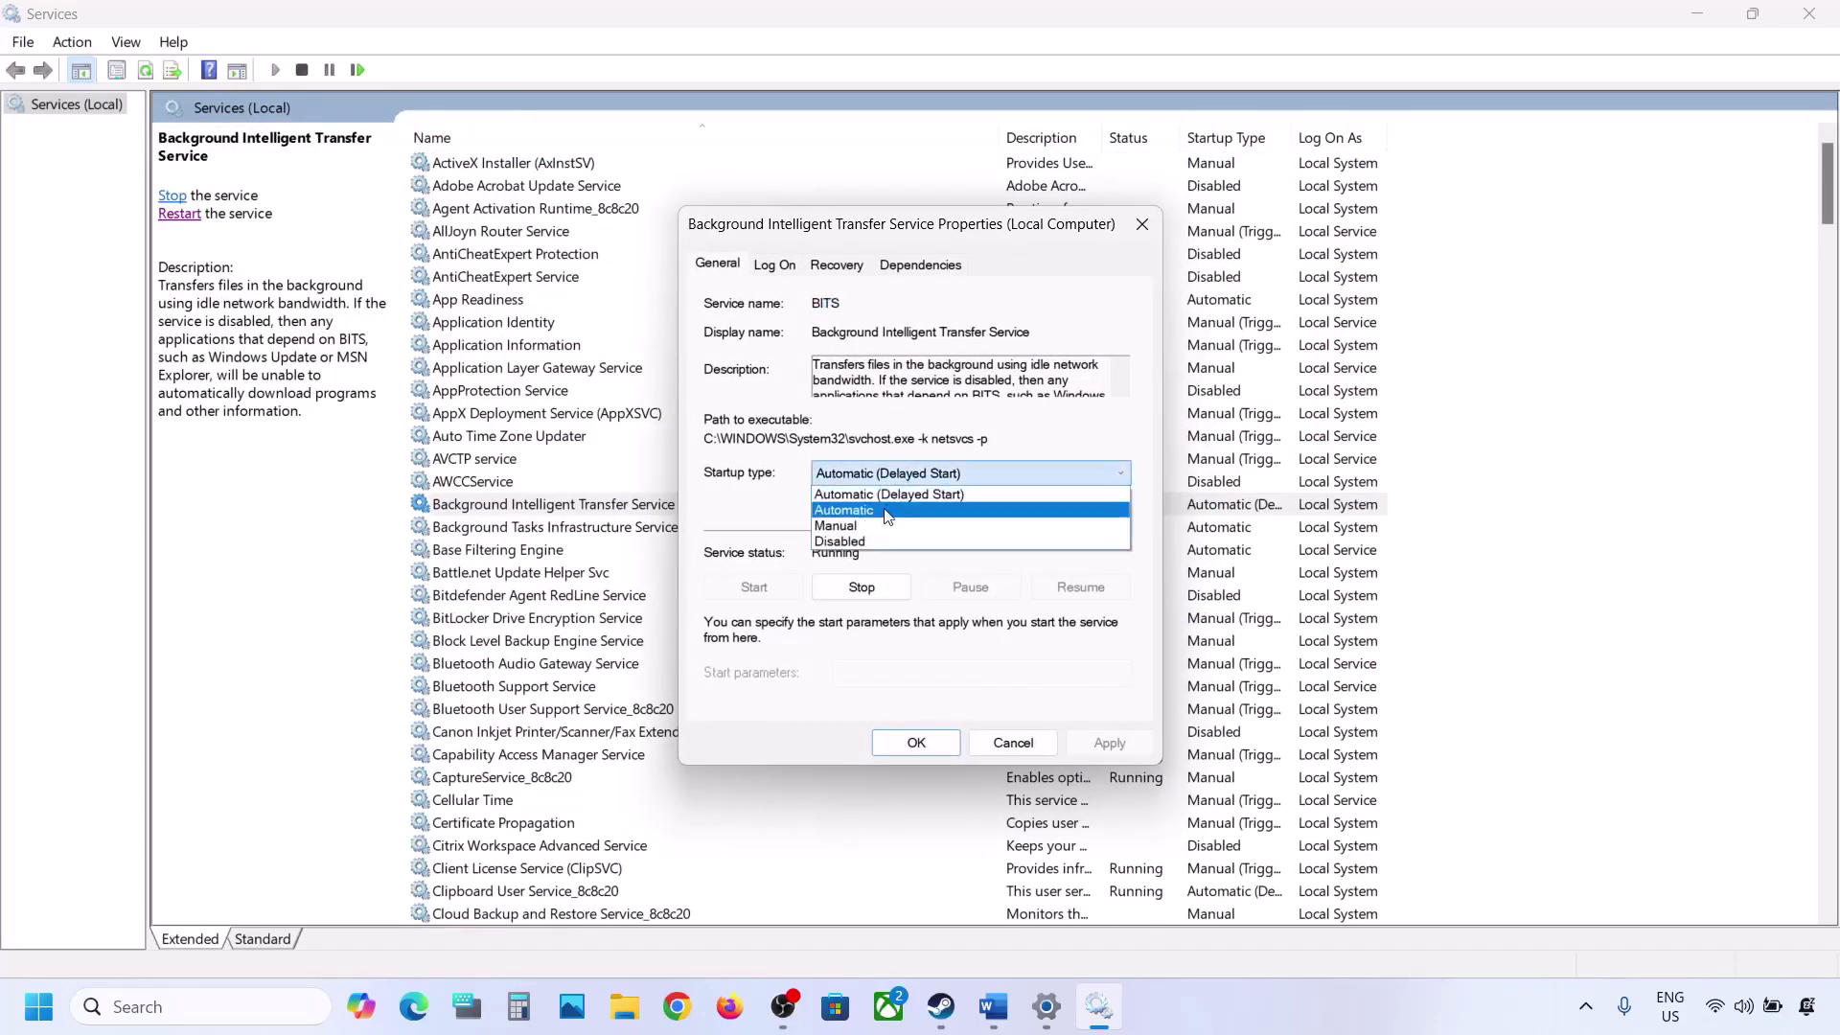
{"action": "left_click", "coordinate": [886, 515]}
{"action": "left_click", "coordinate": [1089, 744]}
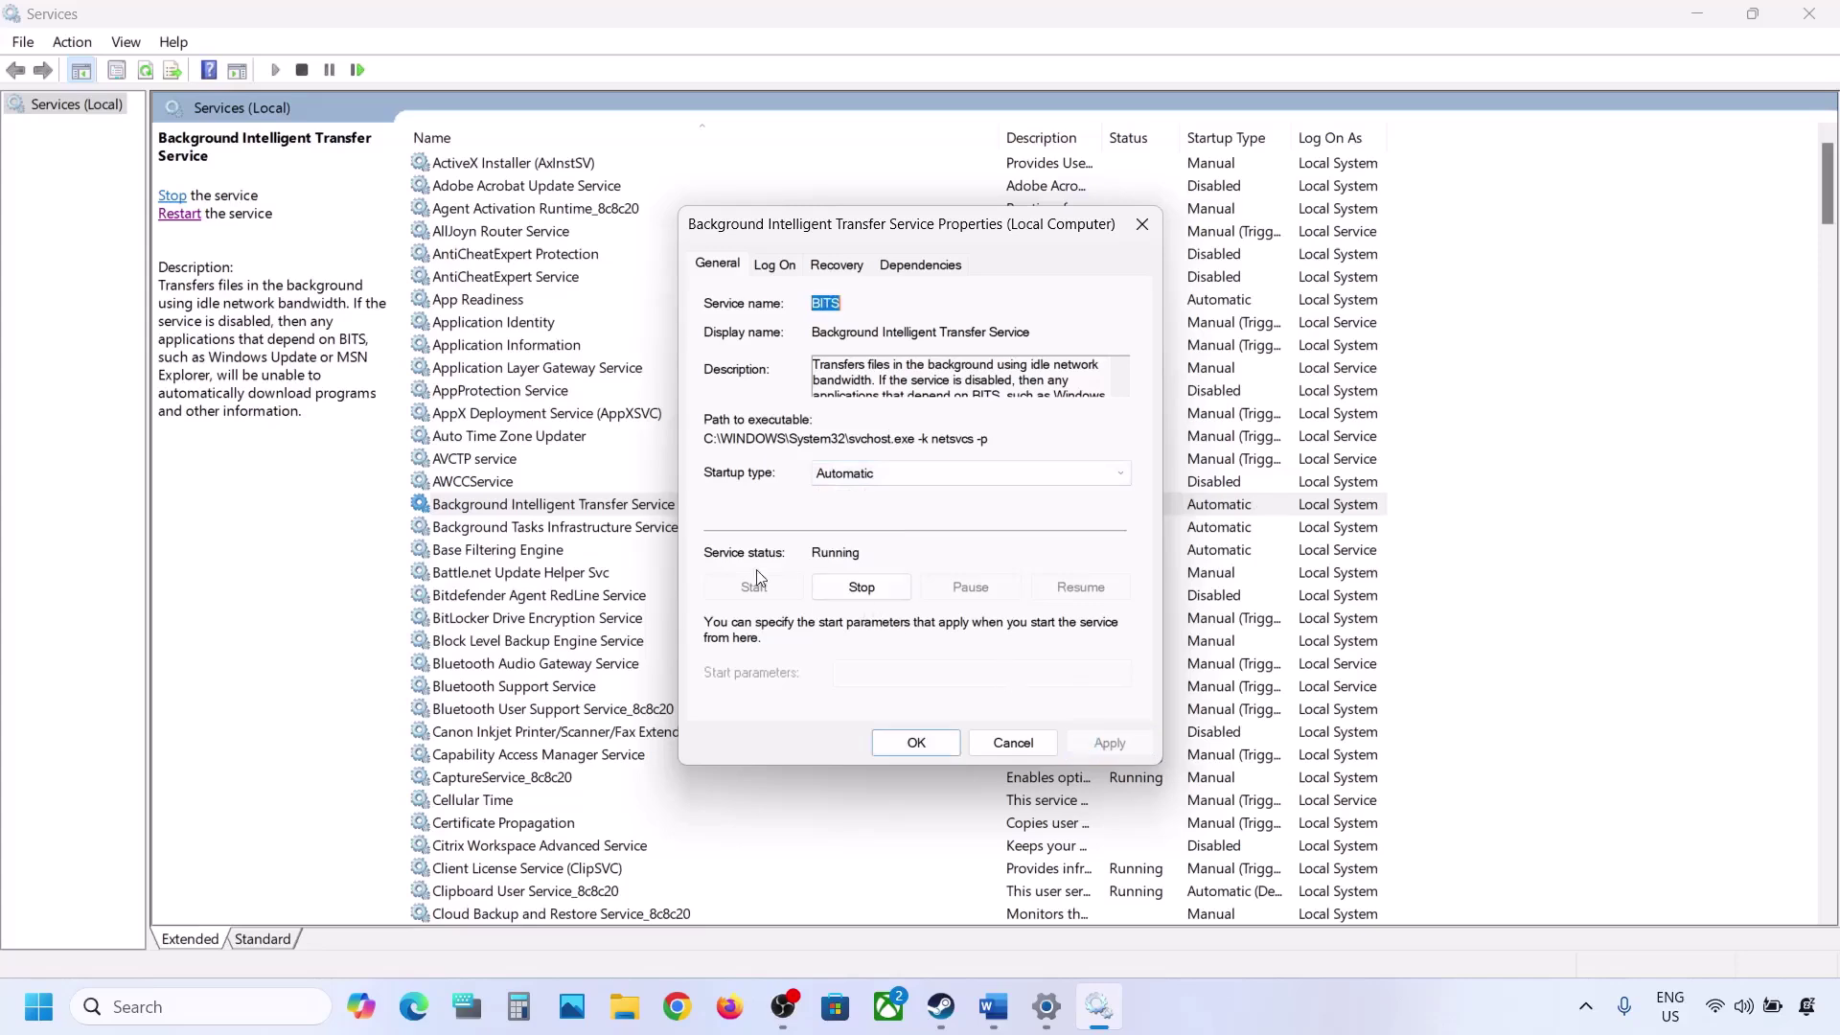
{"action": "left_click", "coordinate": [899, 750]}
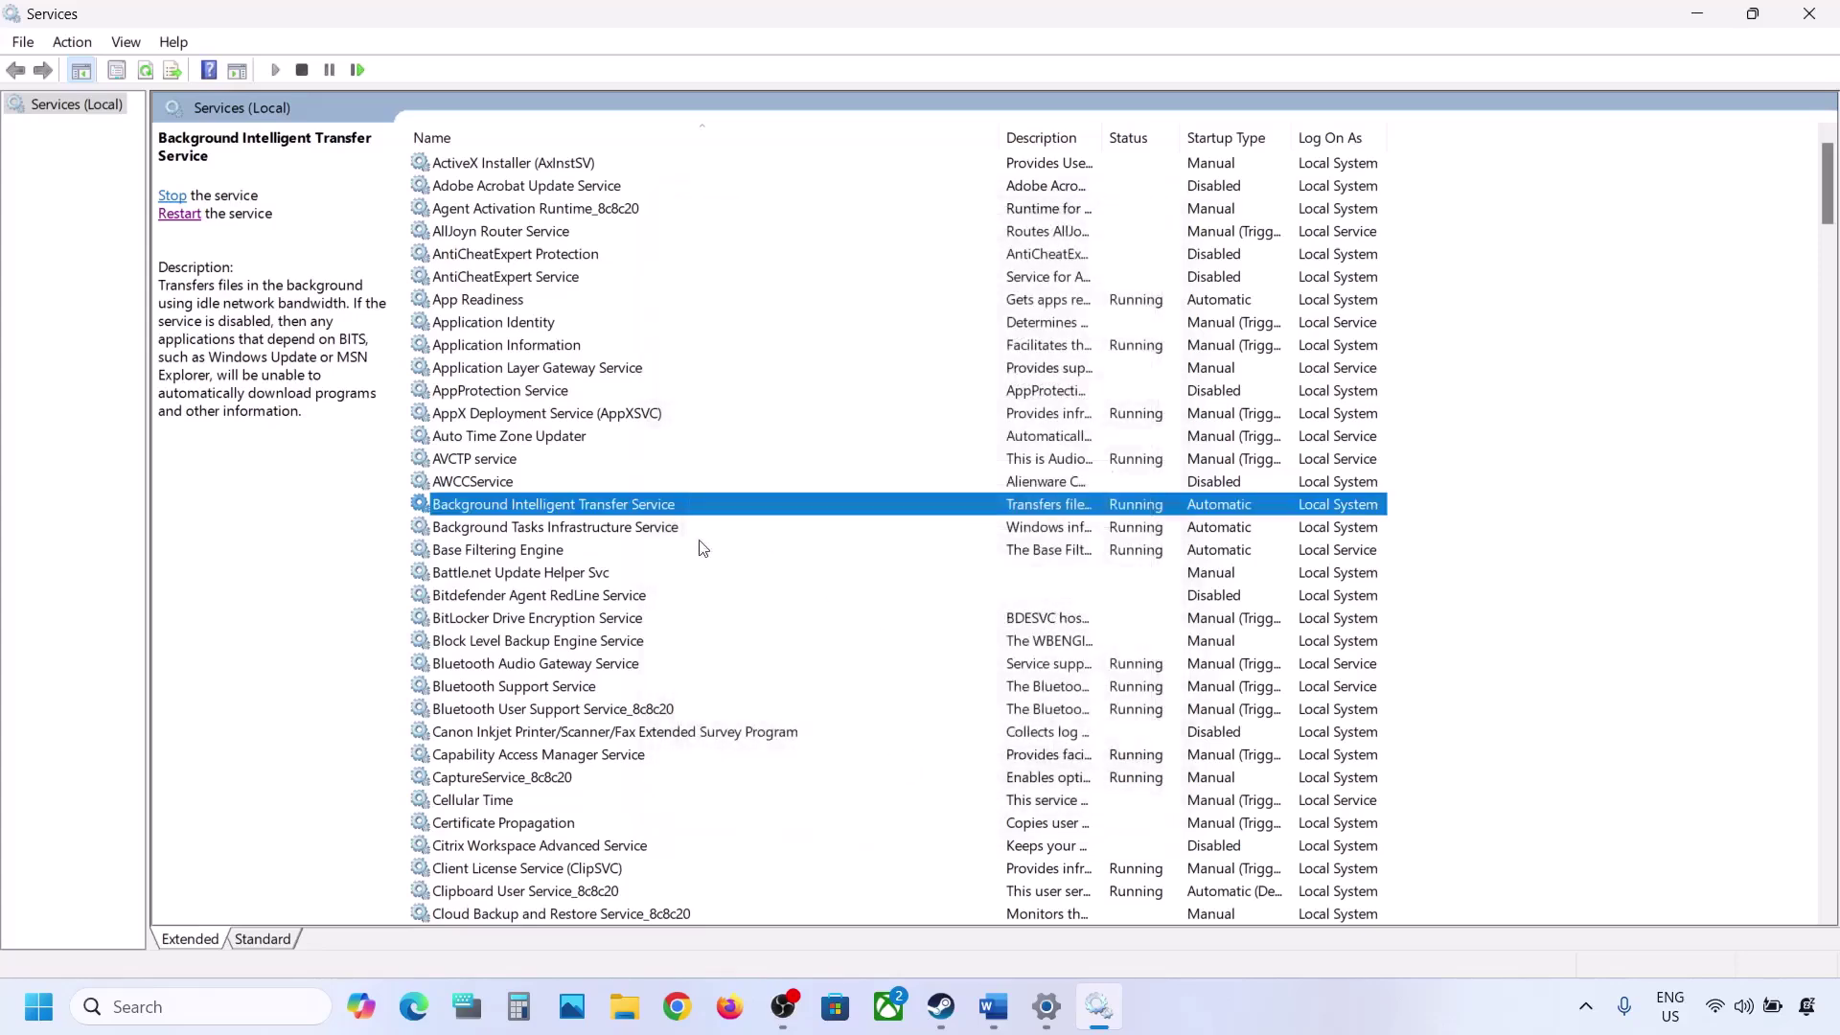
- Restart the Background Intelligent Transfer Service and switch back to the Word document with the fix steps
{"action": "right_click", "coordinate": [588, 515]}
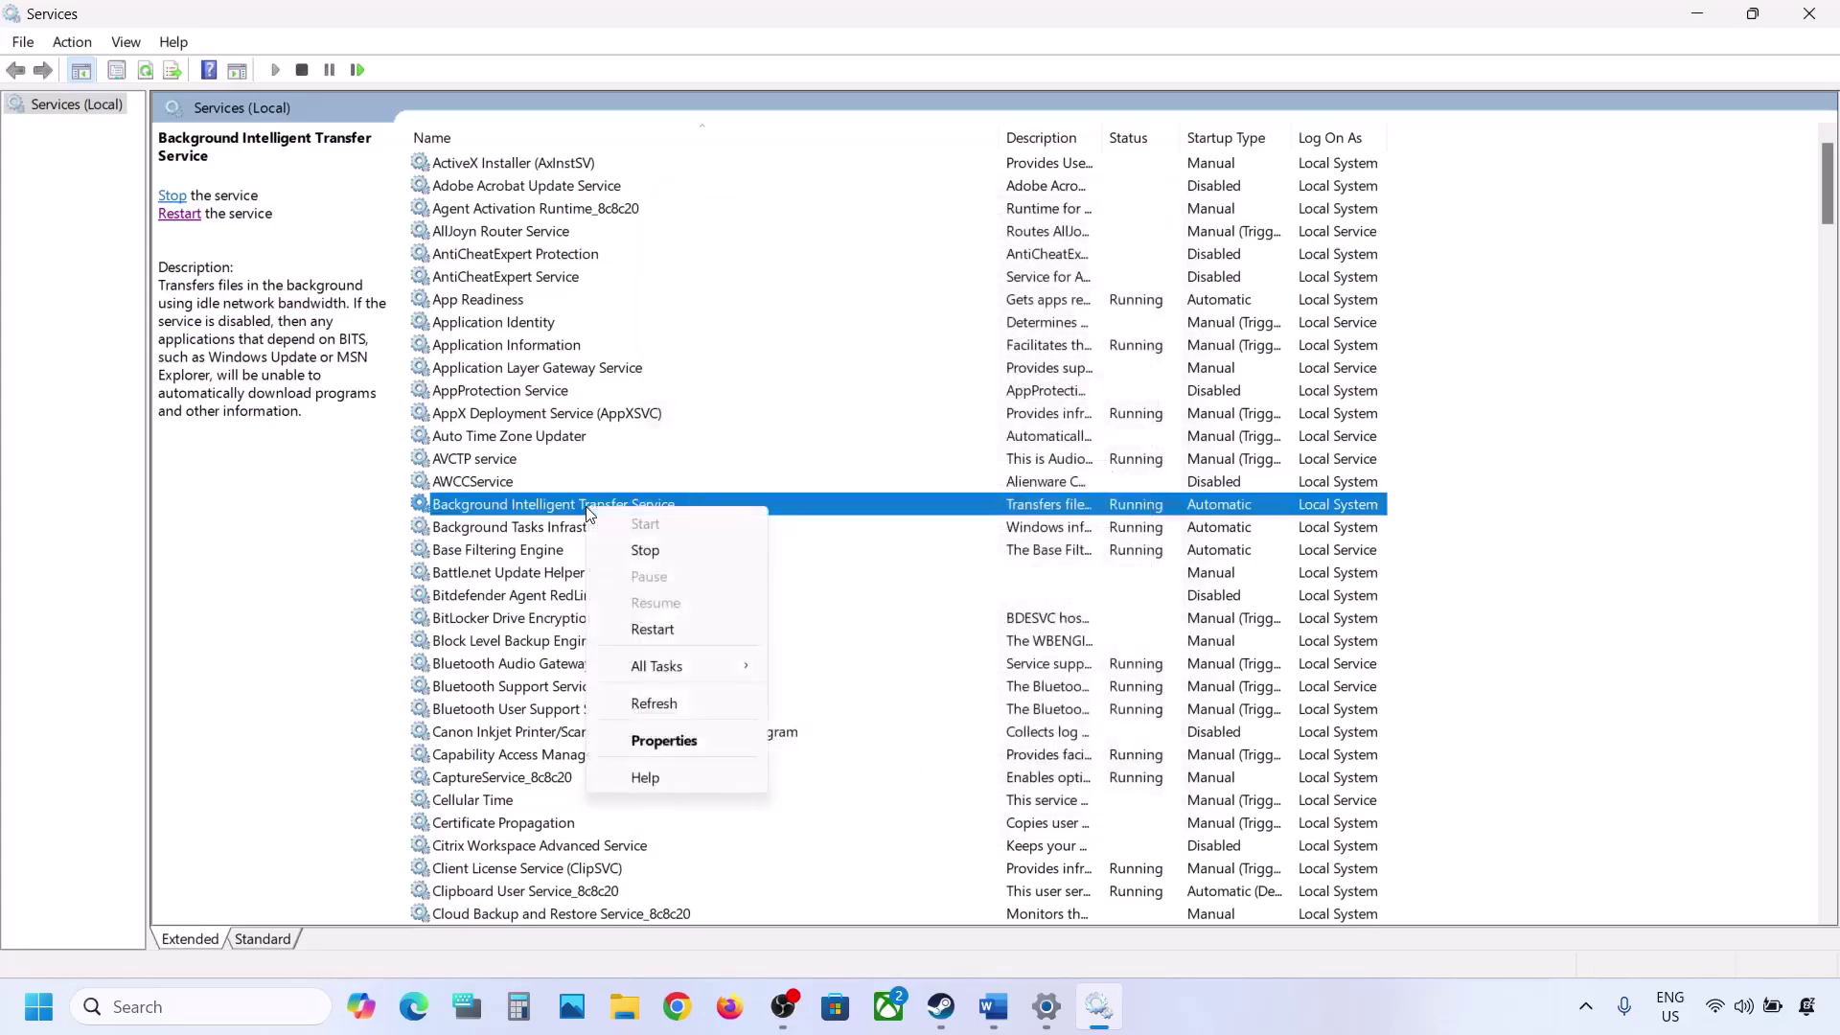
{"action": "left_click", "coordinate": [676, 631]}
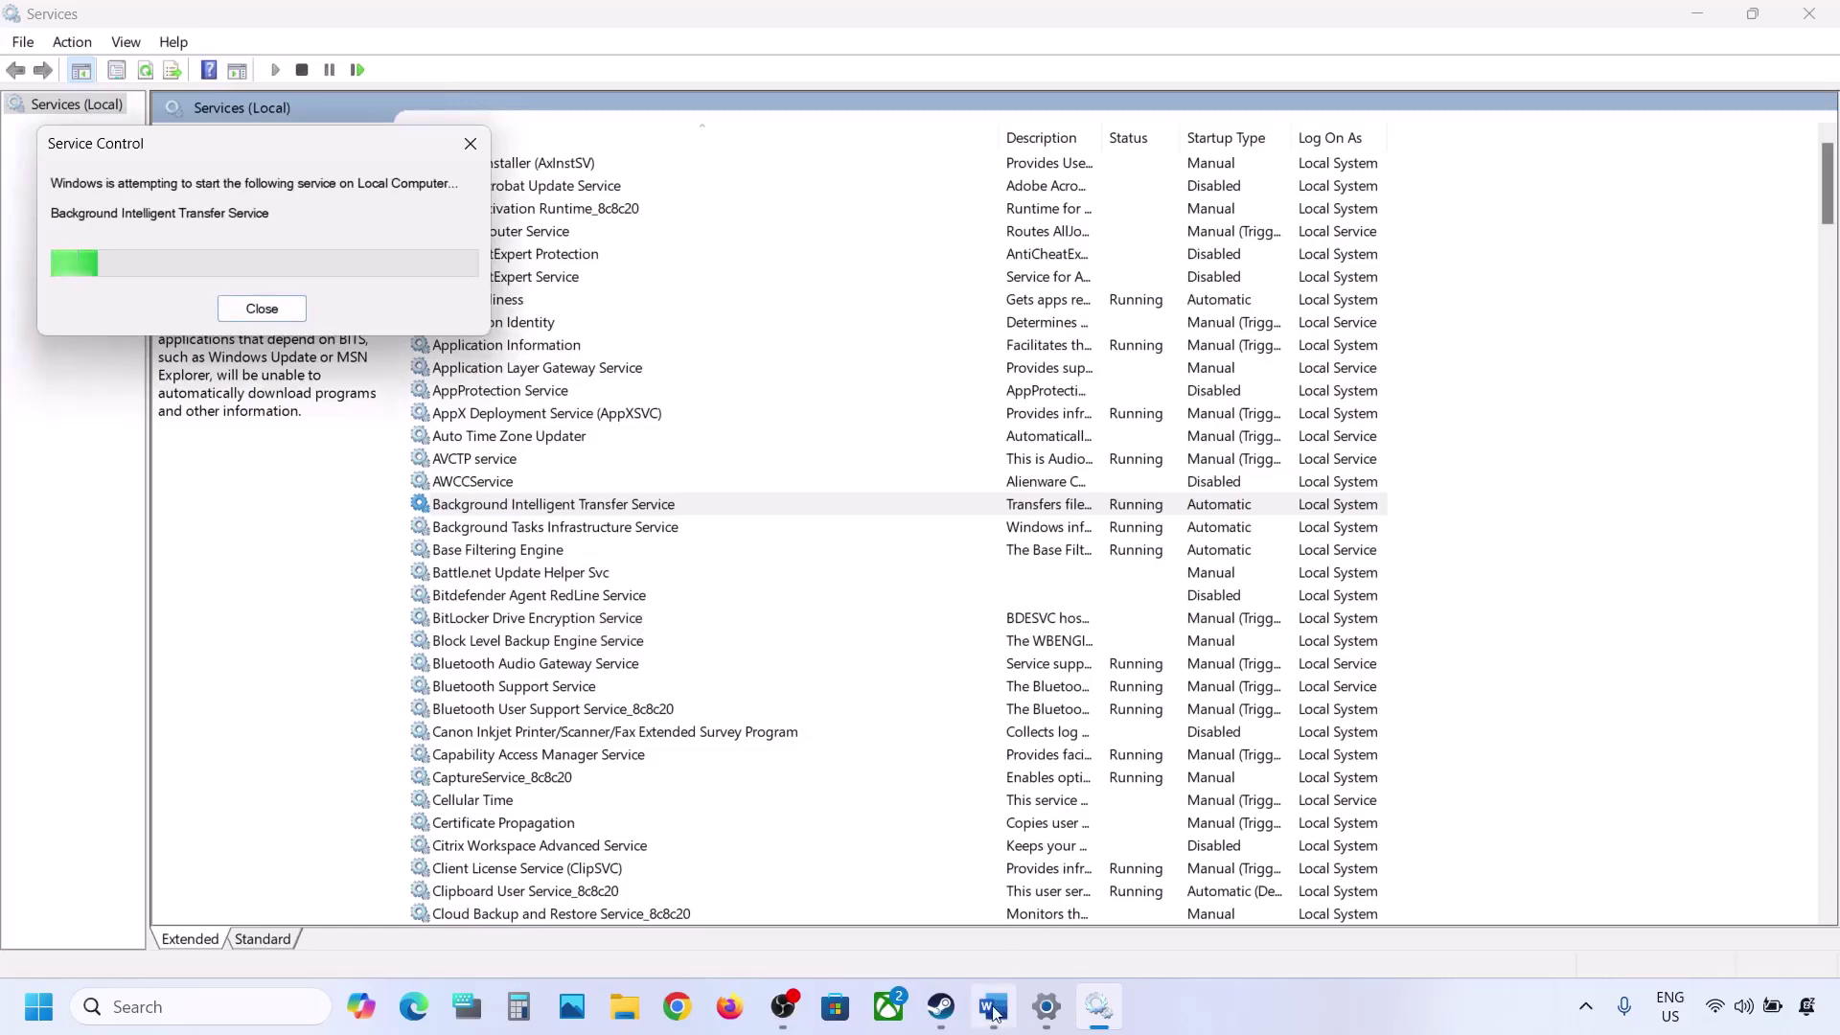
{"action": "mouse_move", "coordinate": [994, 1011]}
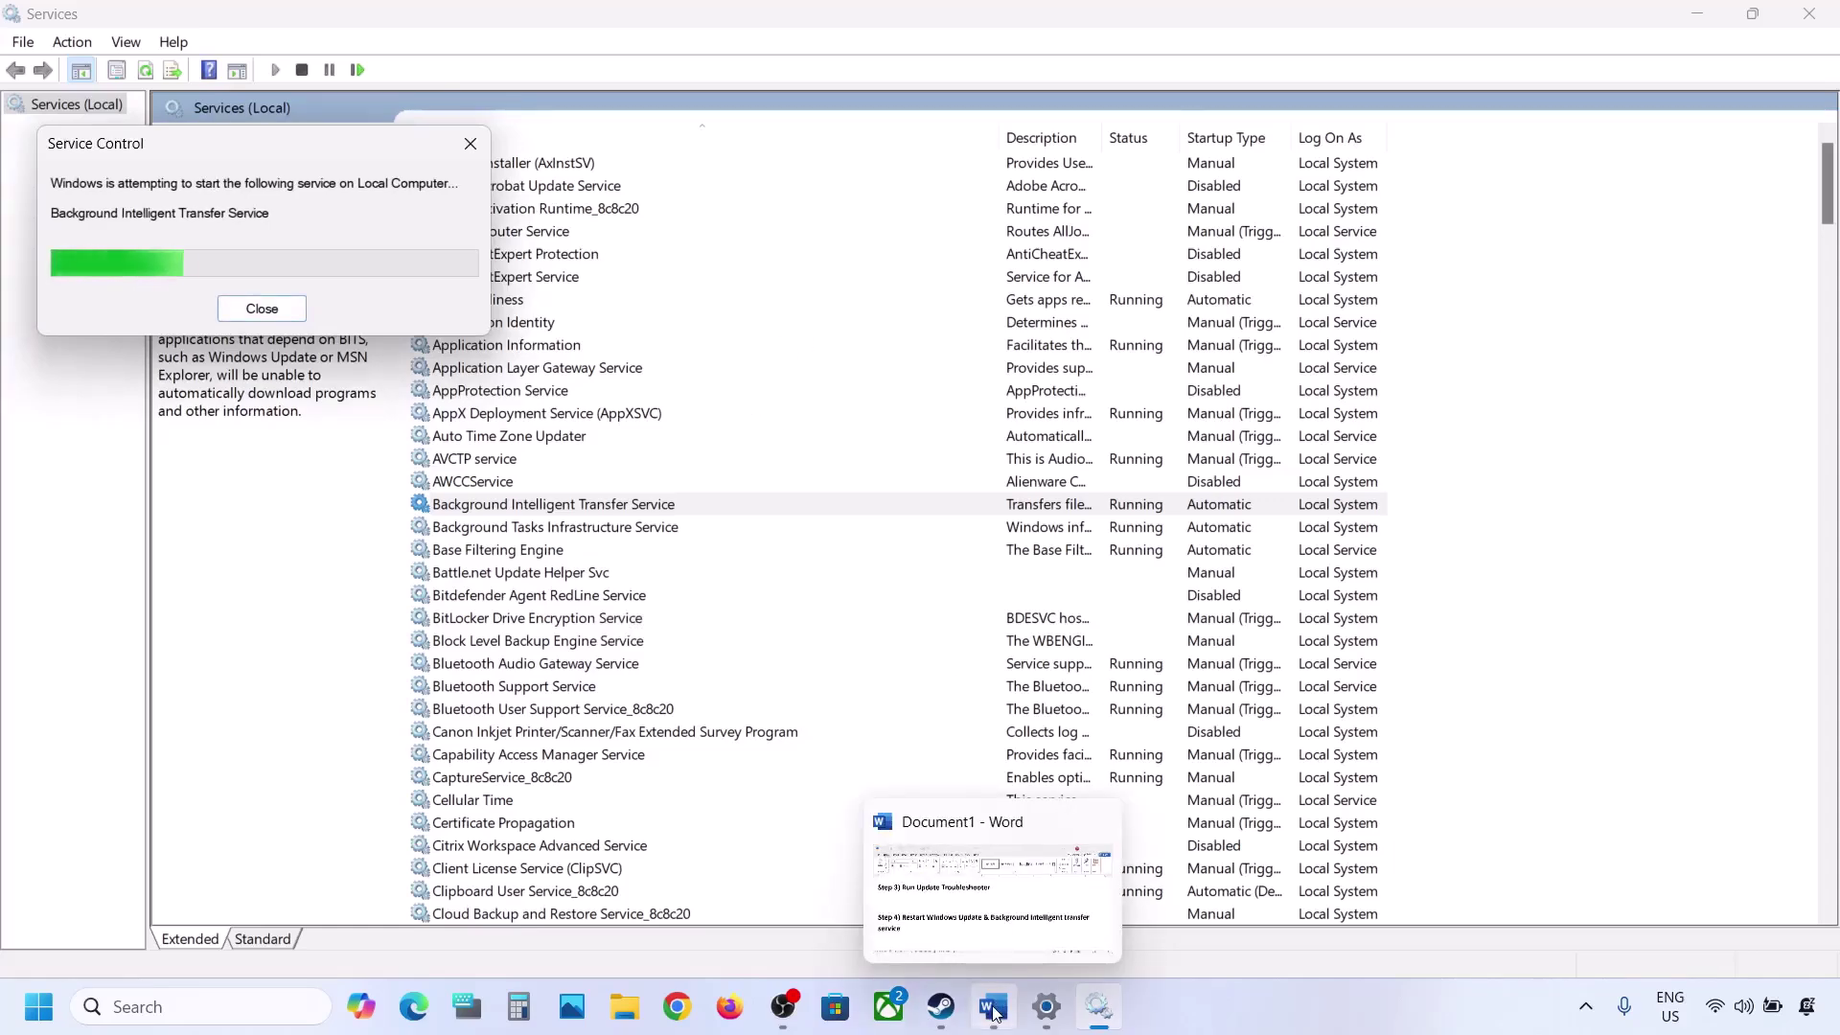
{"action": "left_click", "coordinate": [994, 1011]}
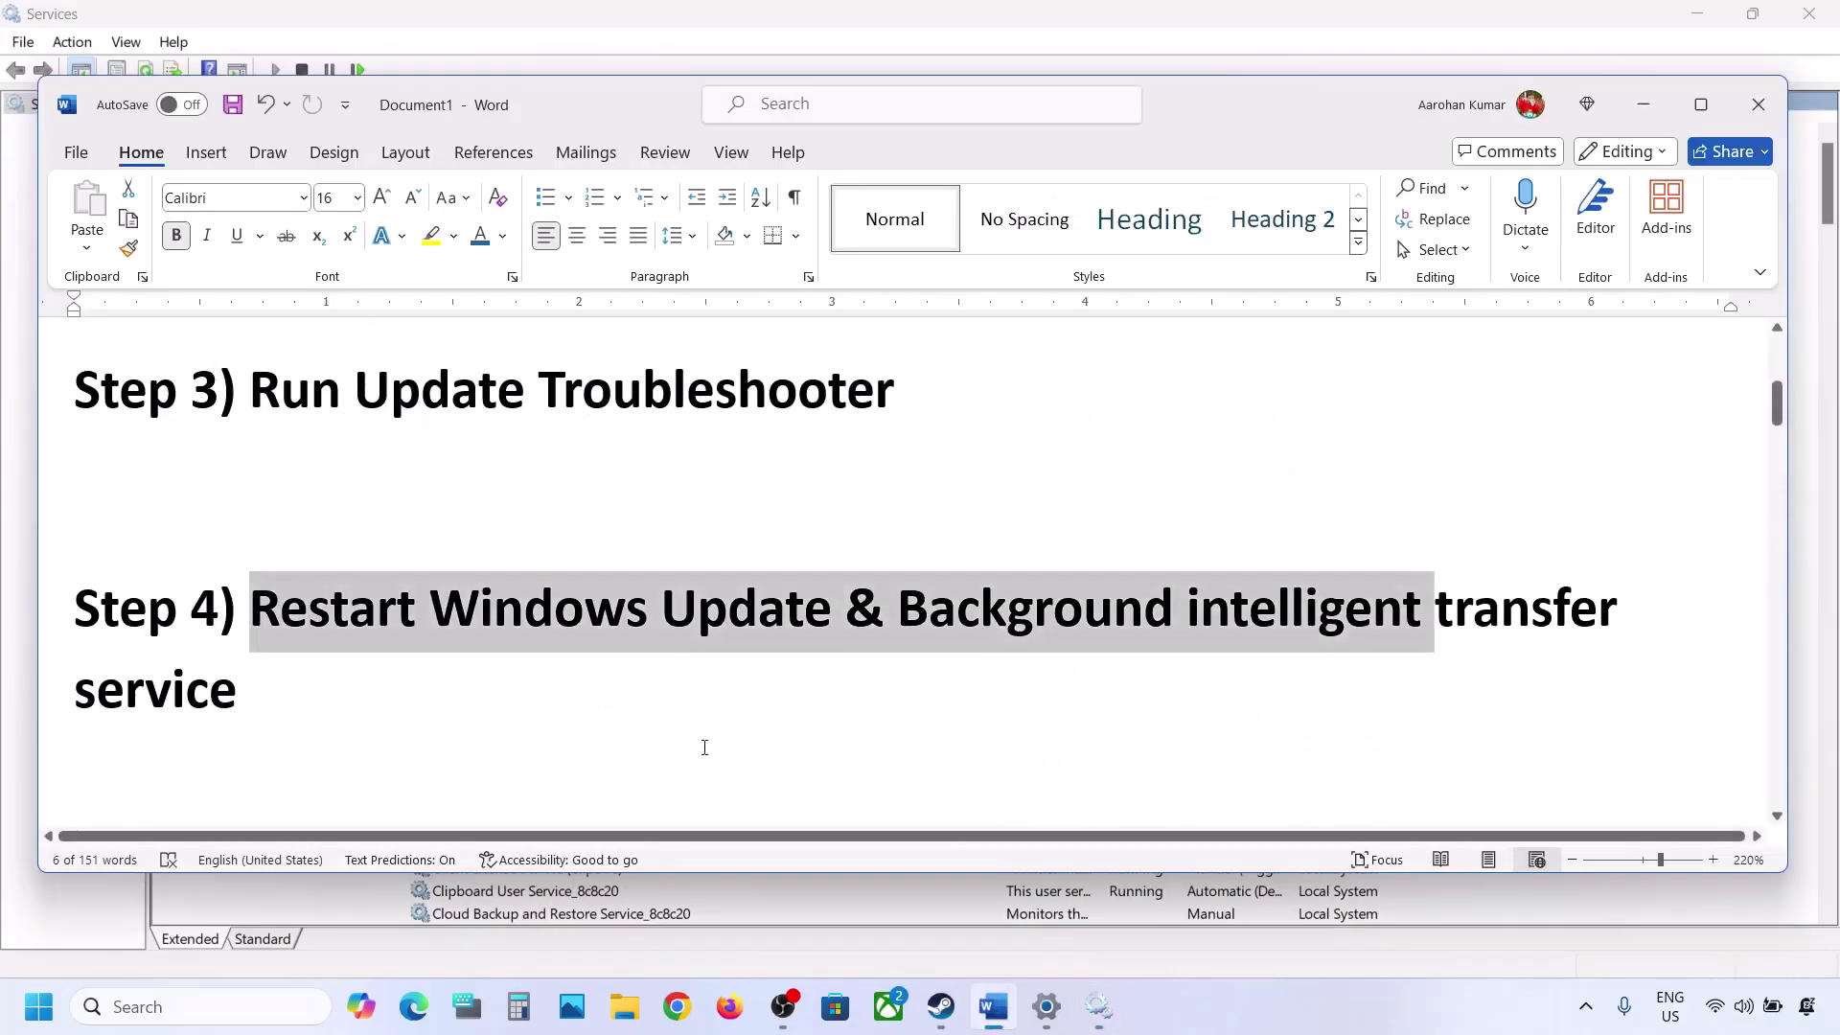
- Copy the Windows 11 software download link from the Installation Assistant section and open it in Chrome
{"action": "scroll", "coordinate": [703, 747], "scroll_direction": "down", "scroll_amount": 3}
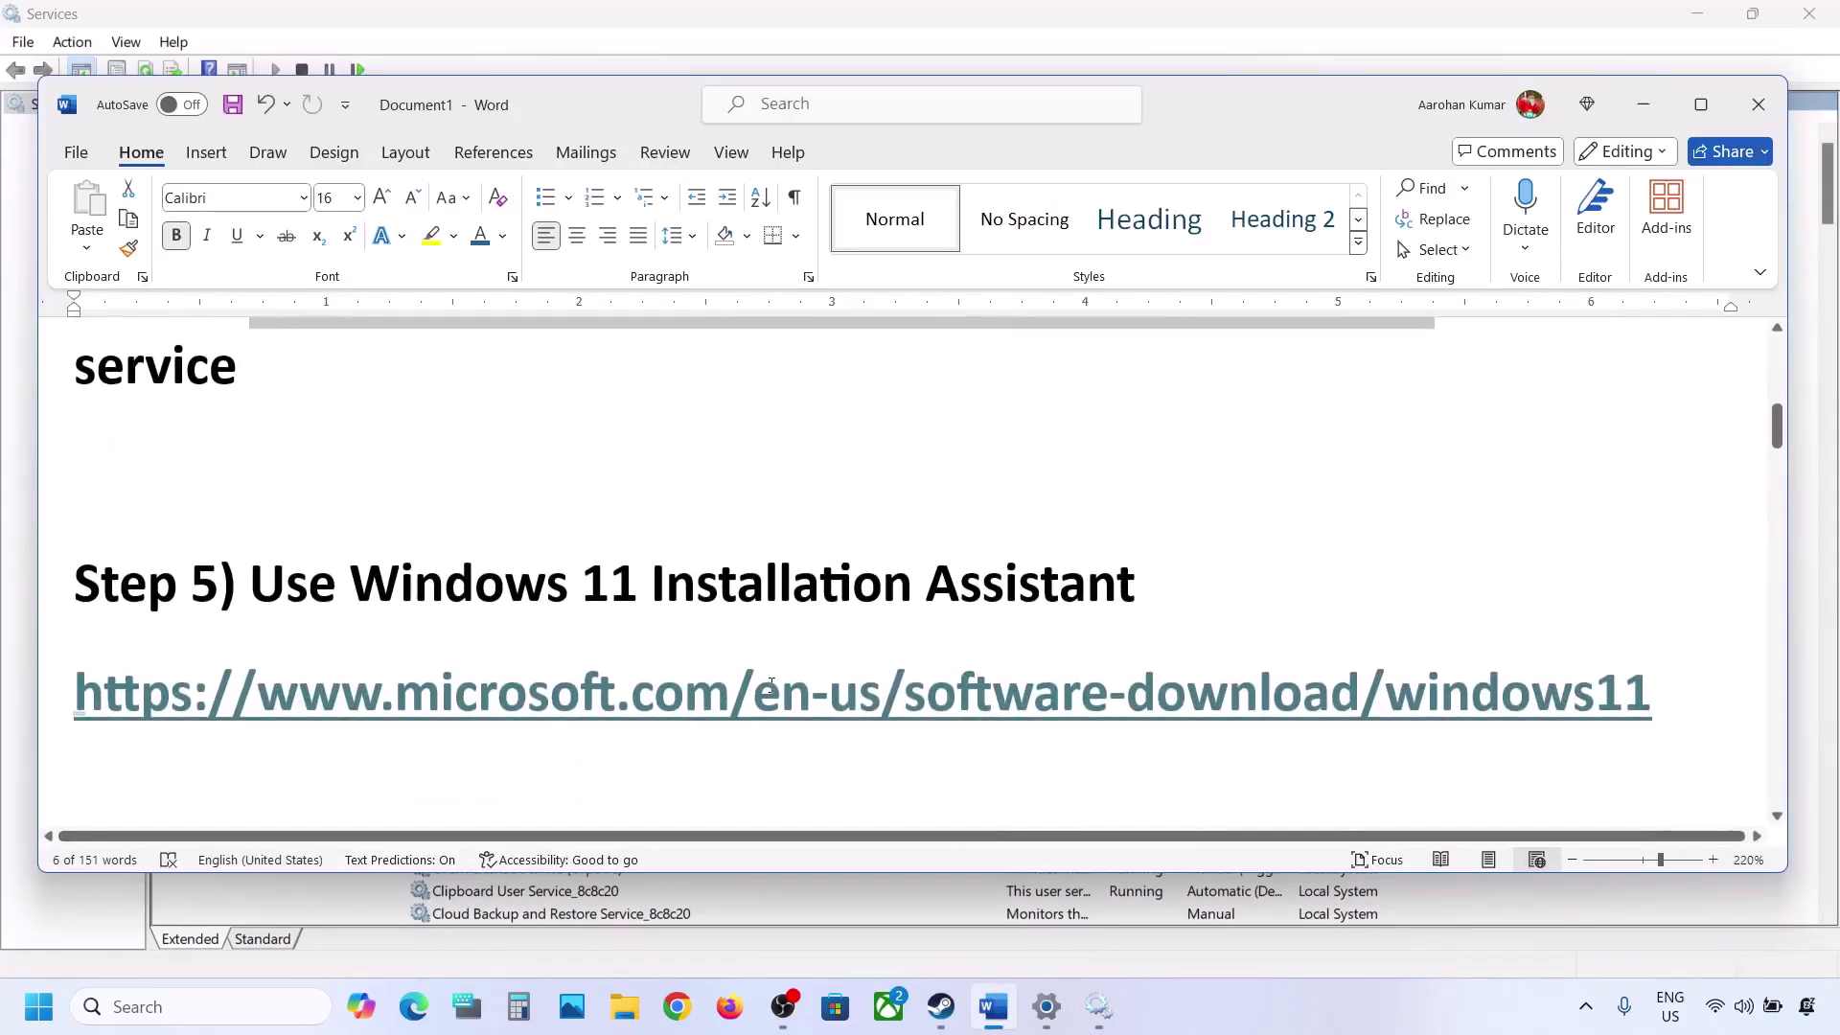
{"action": "left_click_drag", "start_coordinate": [1684, 706], "coordinate": [115, 720]}
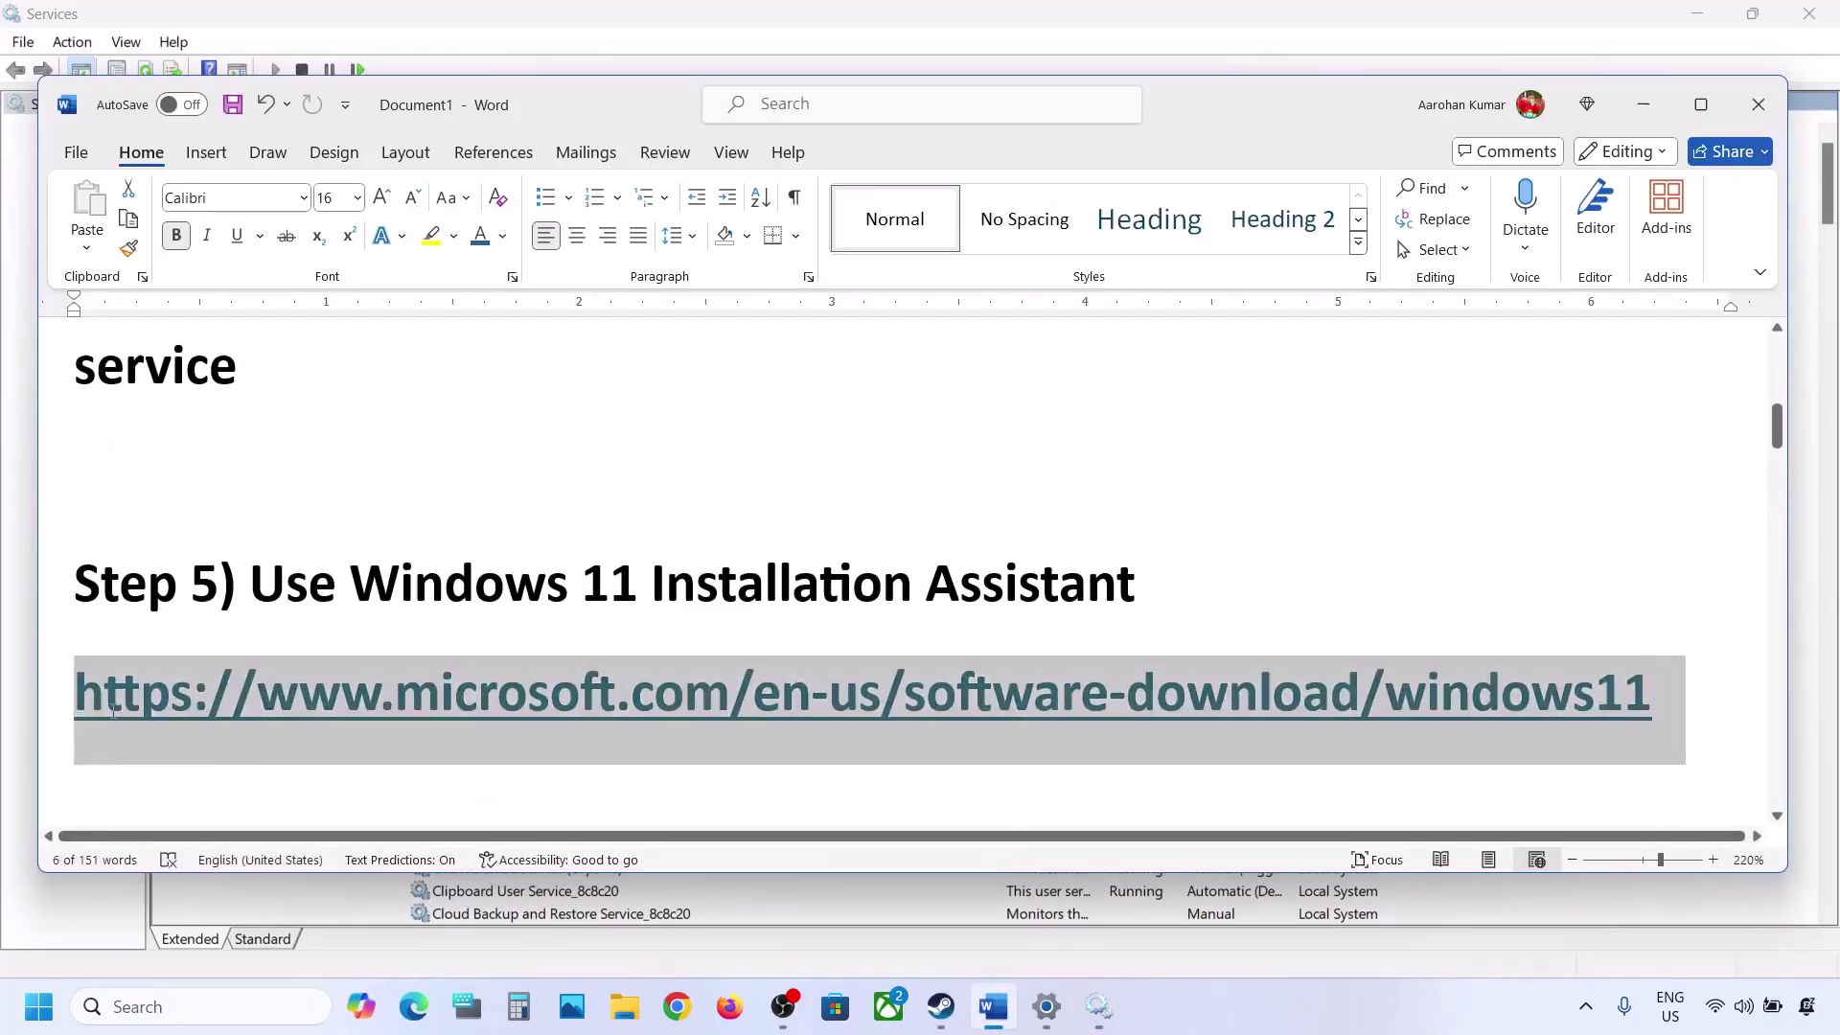
{"action": "right_click", "coordinate": [377, 676]}
{"action": "left_click", "coordinate": [440, 155]}
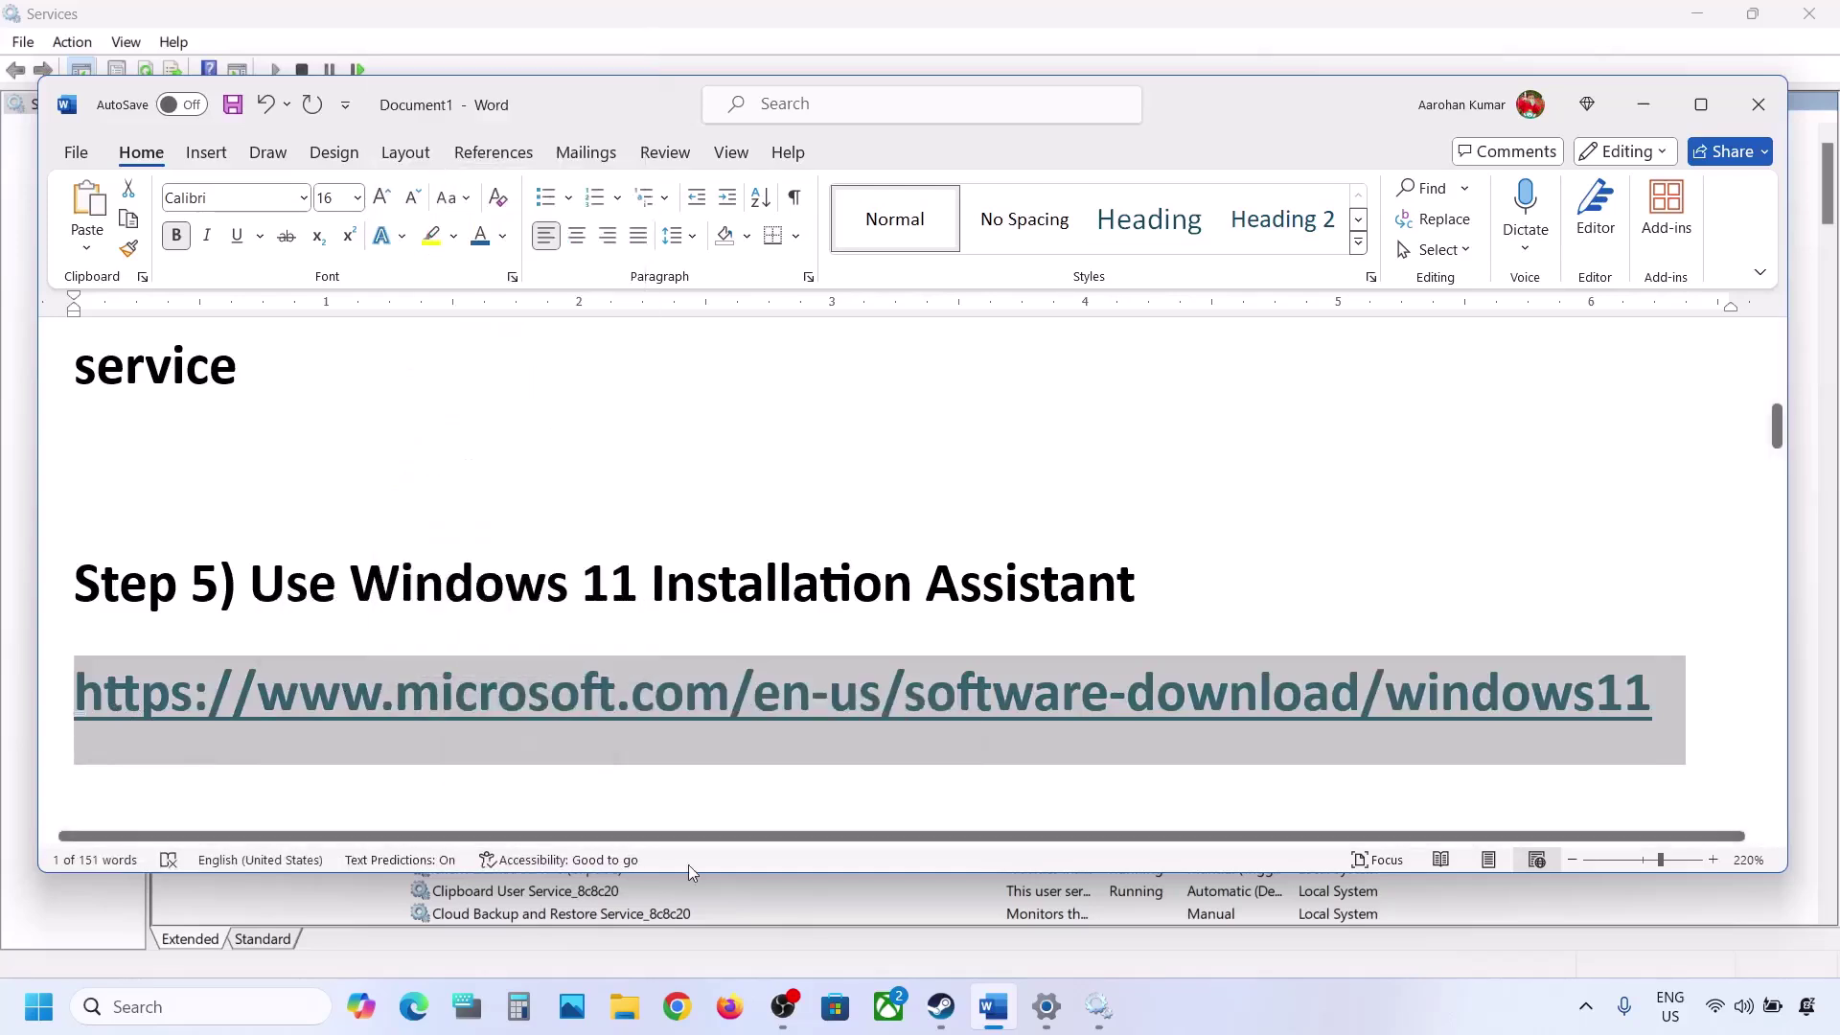
{"action": "left_click", "coordinate": [675, 997]}
{"action": "key", "text": "ctrl+v"}
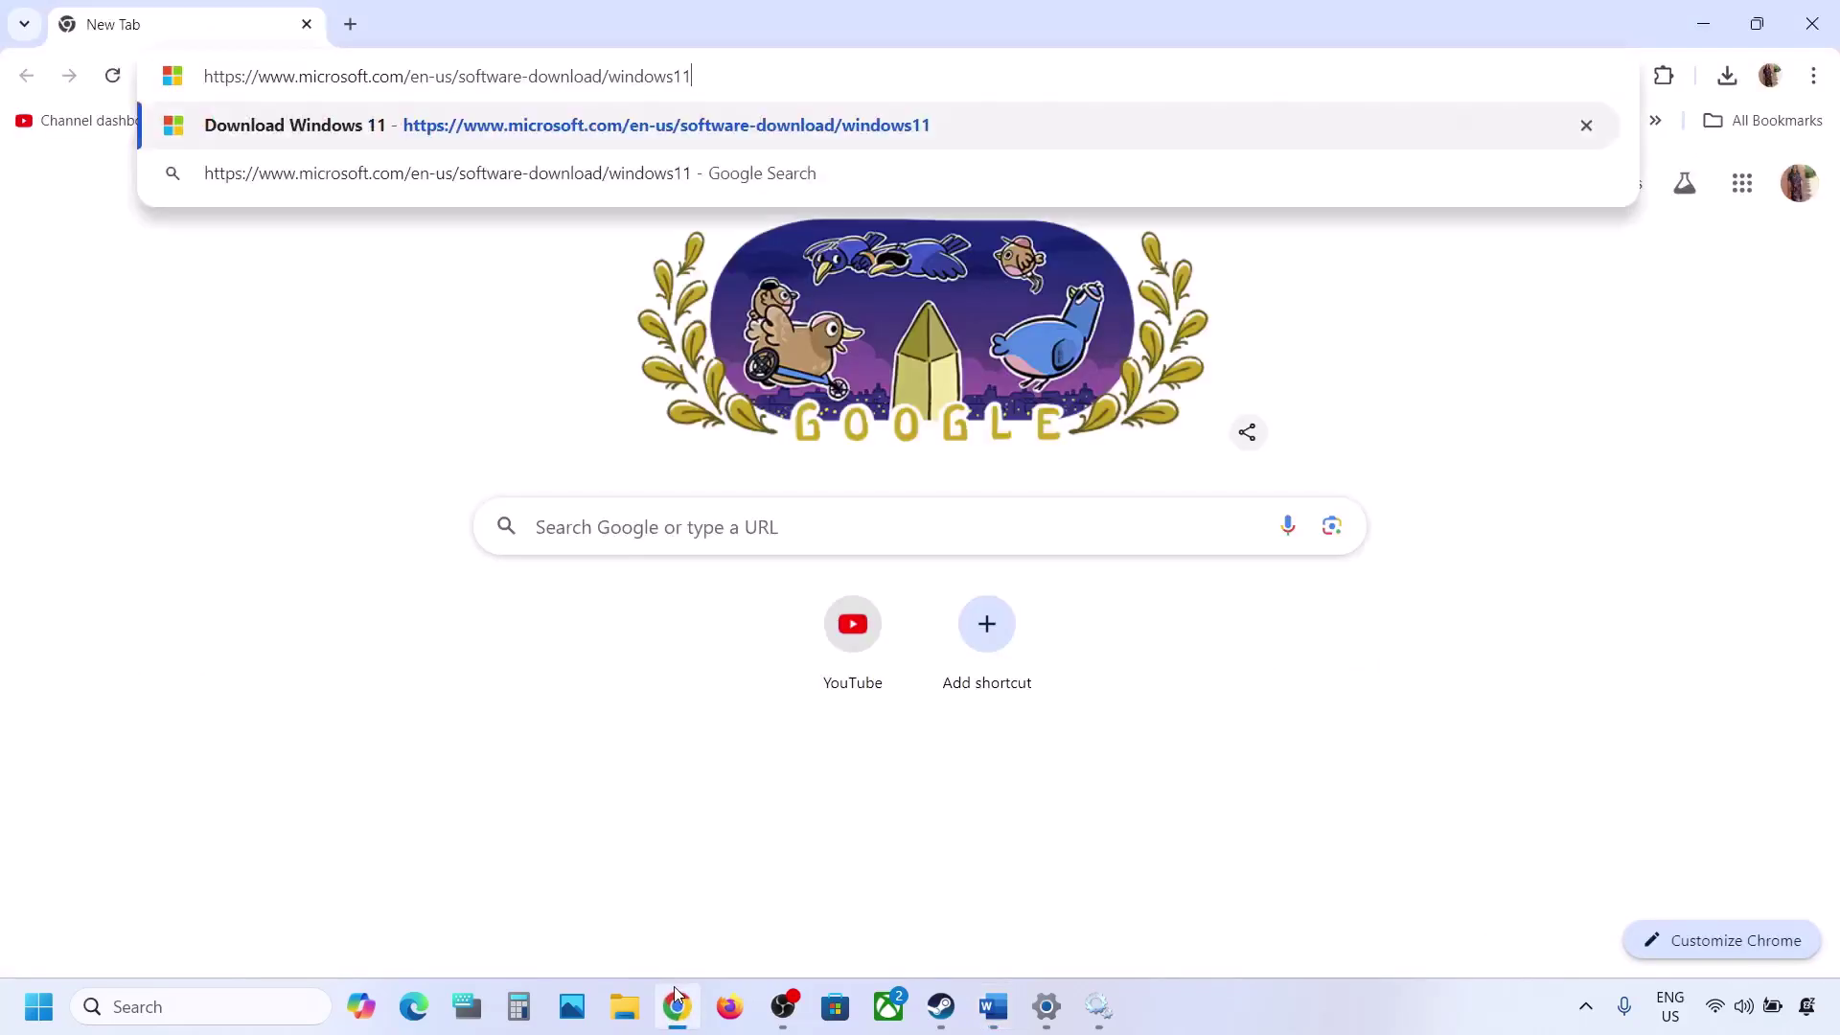
{"action": "key", "text": "Return"}
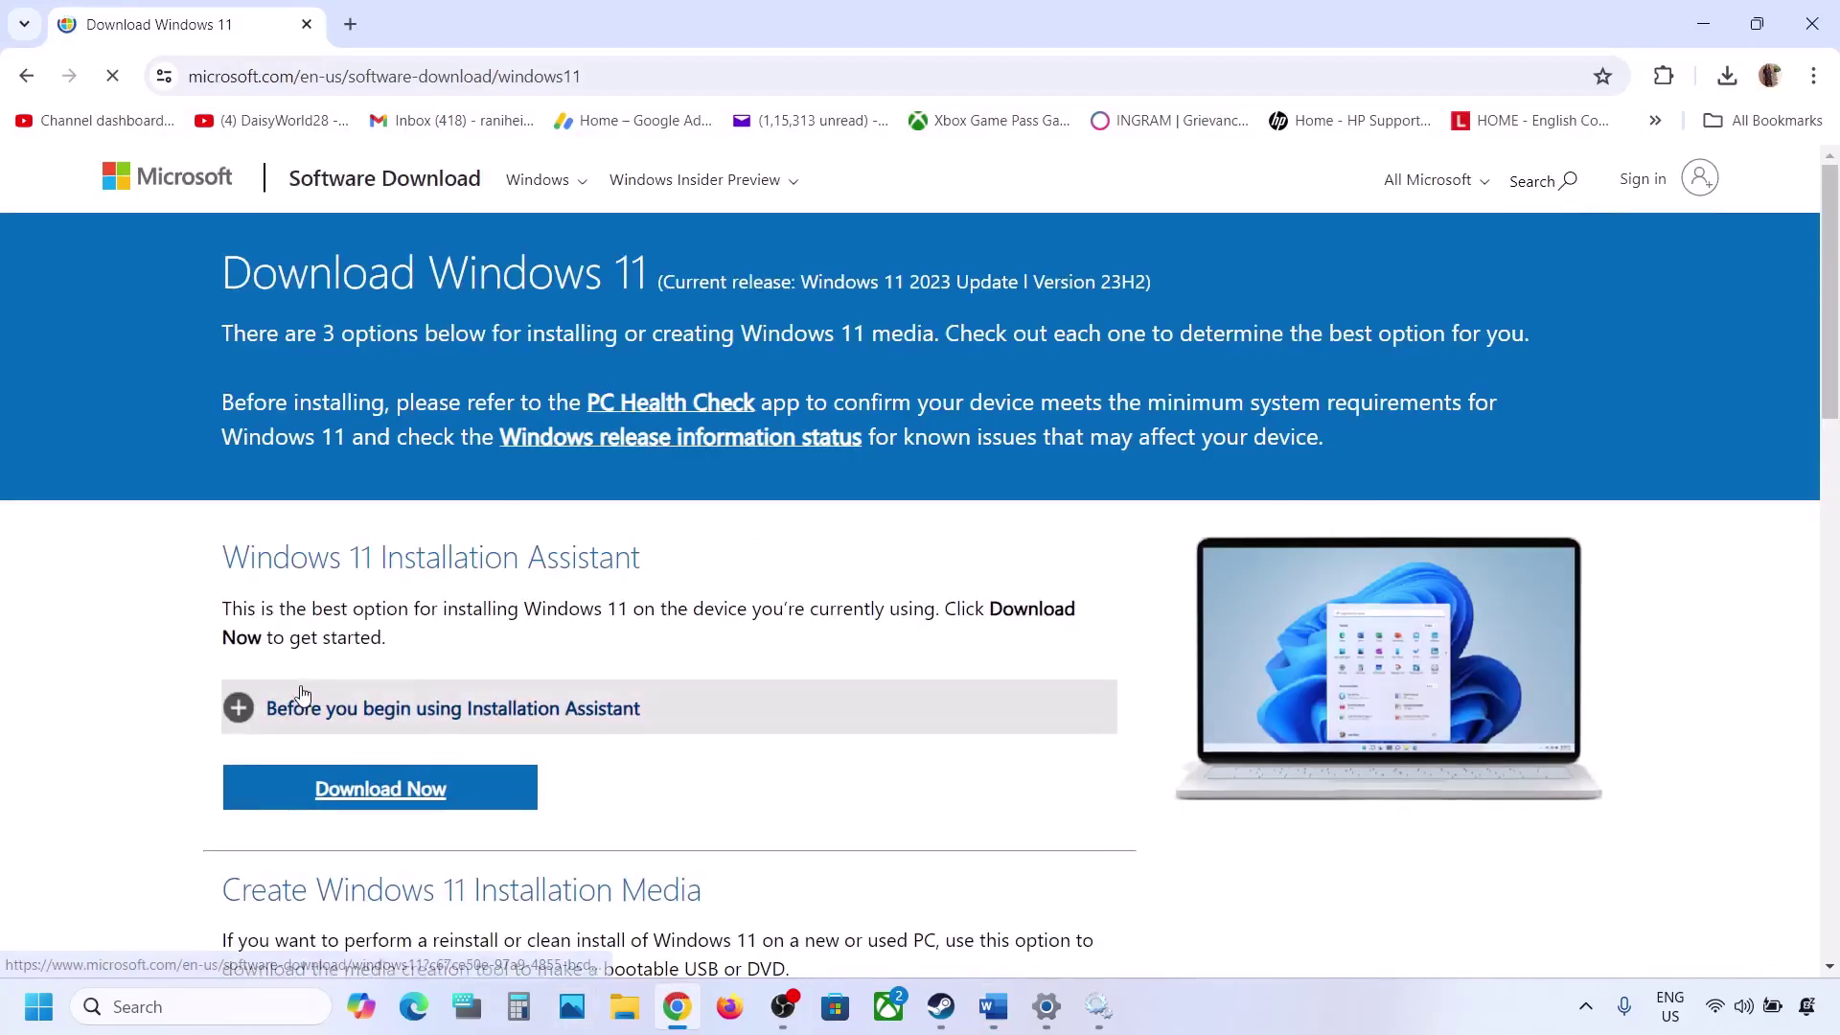
- Download the Windows 11 Installation Assistant and launch the downloaded file
{"action": "left_click_drag", "start_coordinate": [229, 657], "coordinate": [705, 650]}
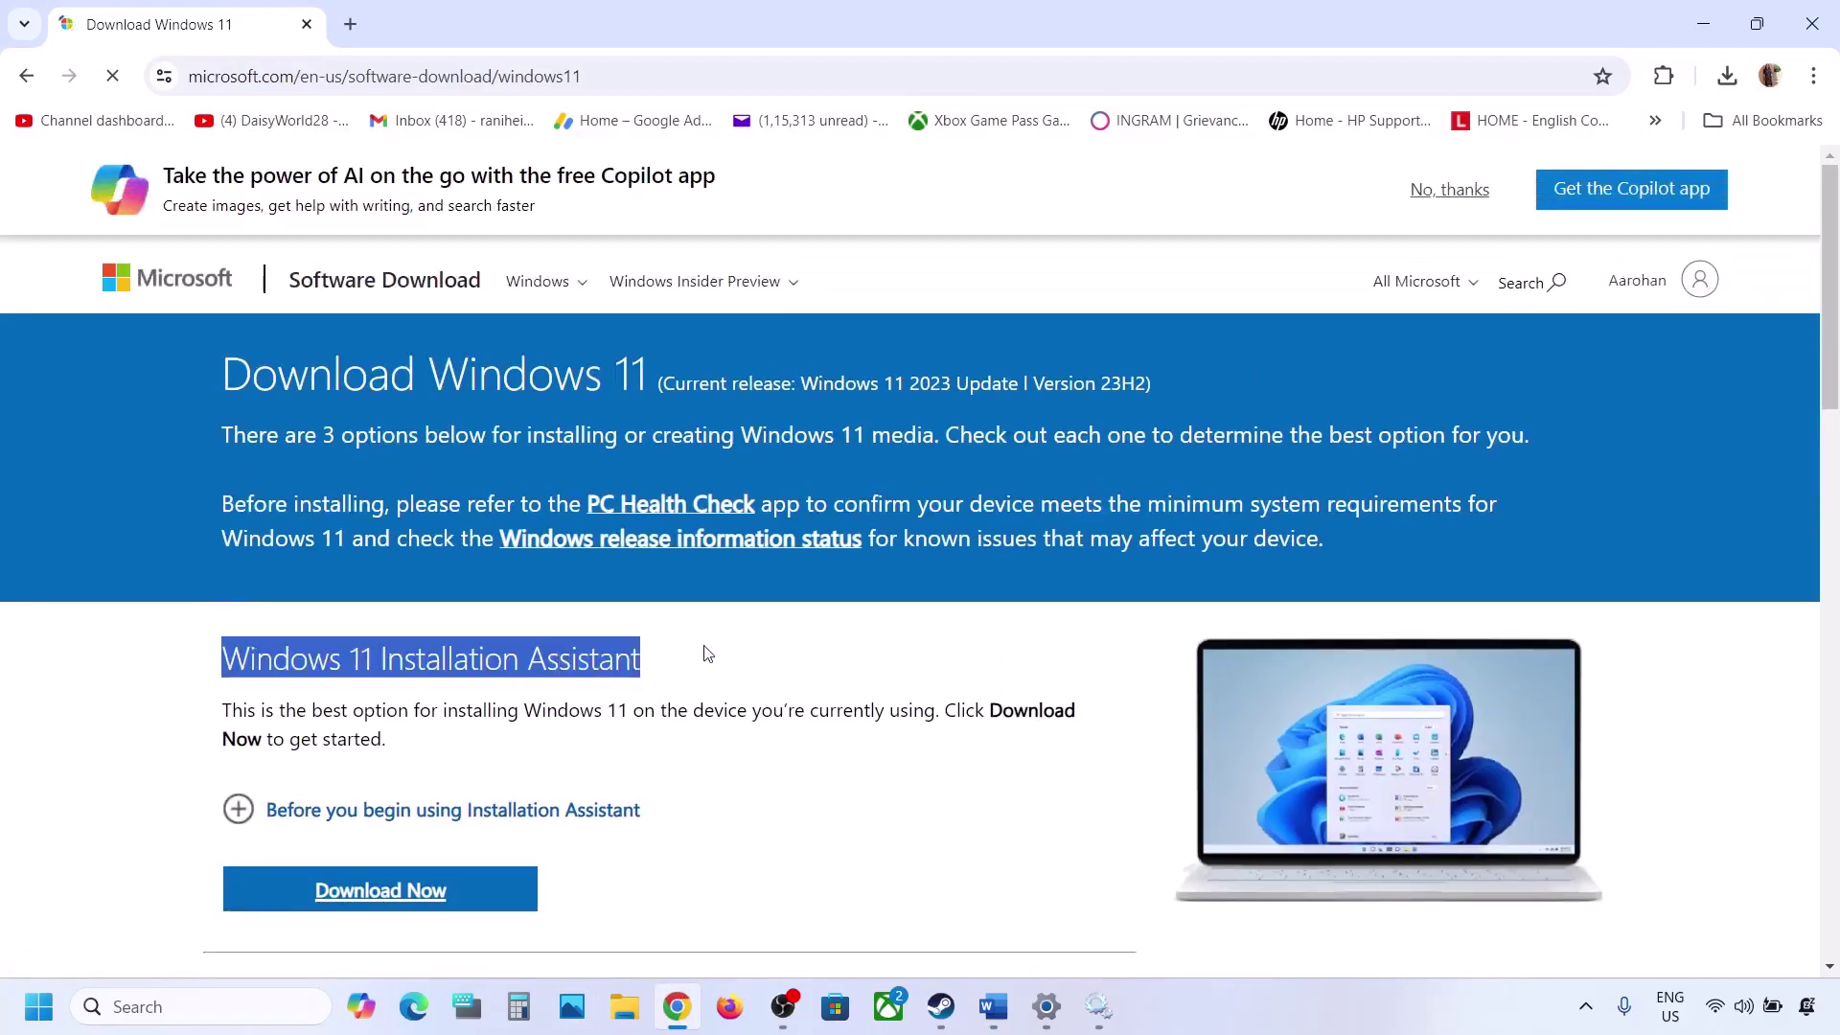
{"action": "scroll", "coordinate": [705, 651], "scroll_direction": "down", "scroll_amount": 3}
{"action": "left_click", "coordinate": [414, 567]}
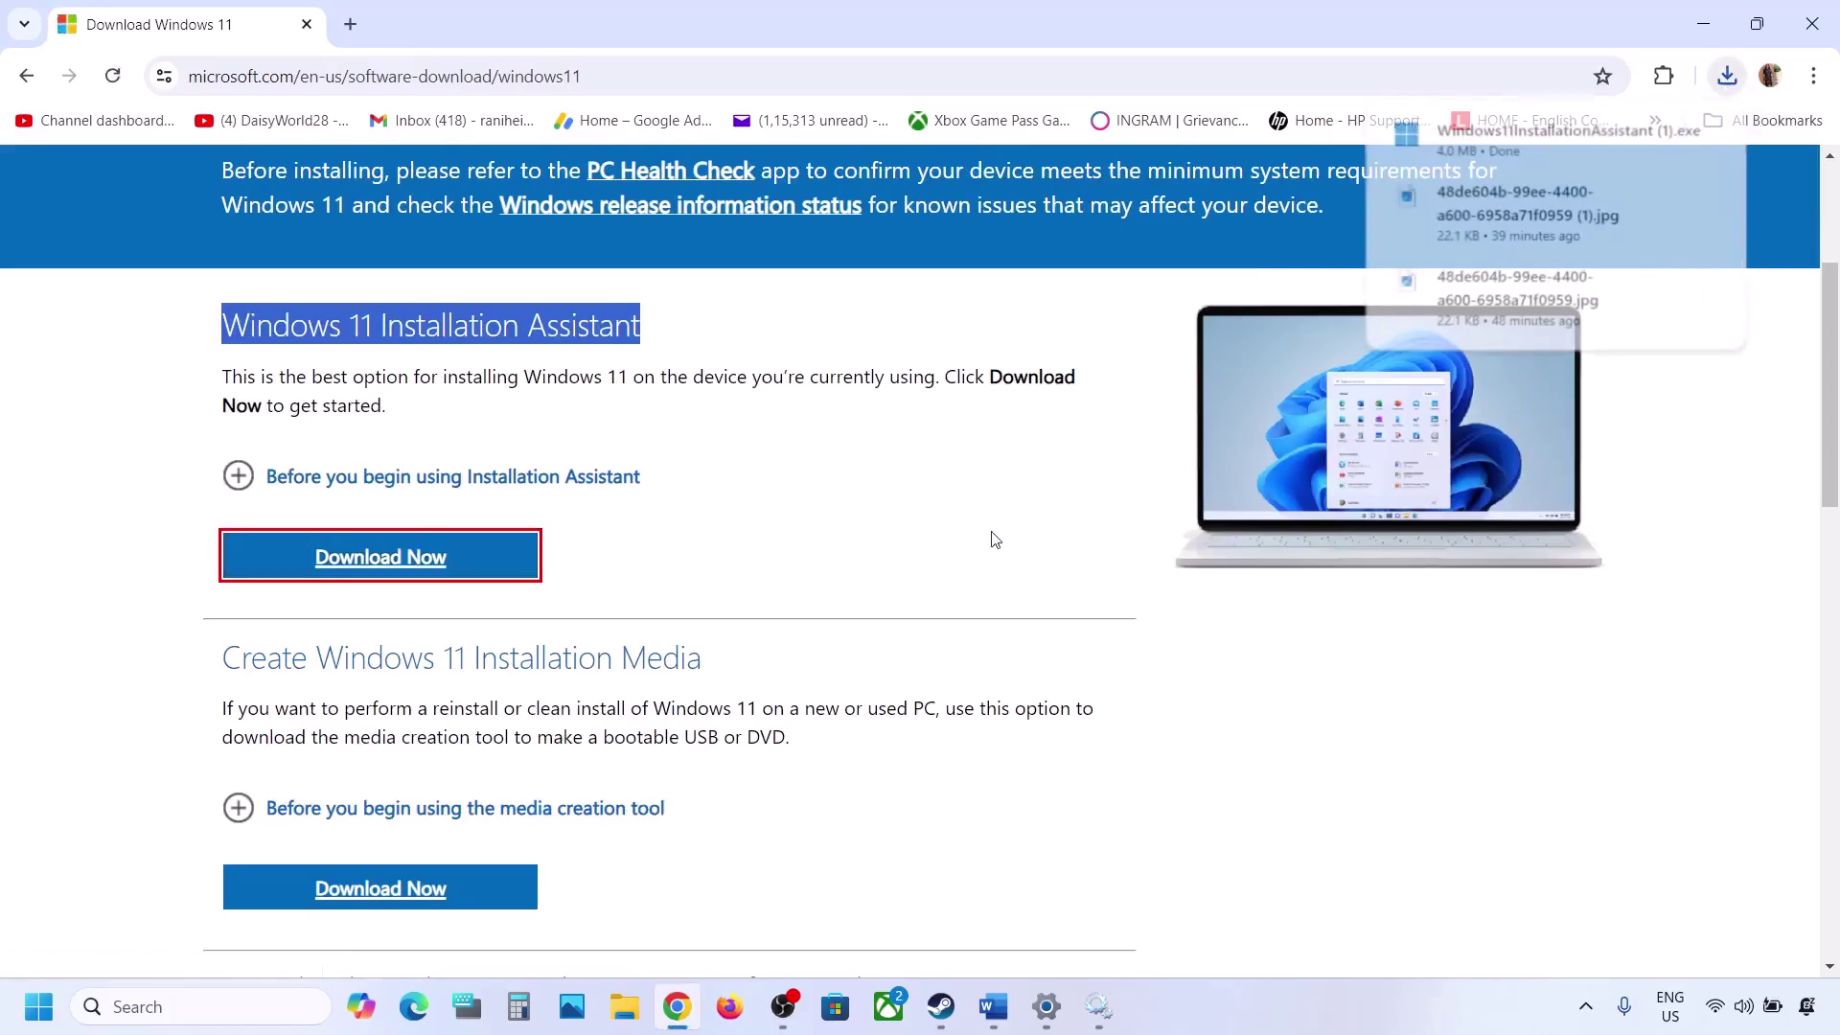
{"action": "left_click", "coordinate": [1480, 125]}
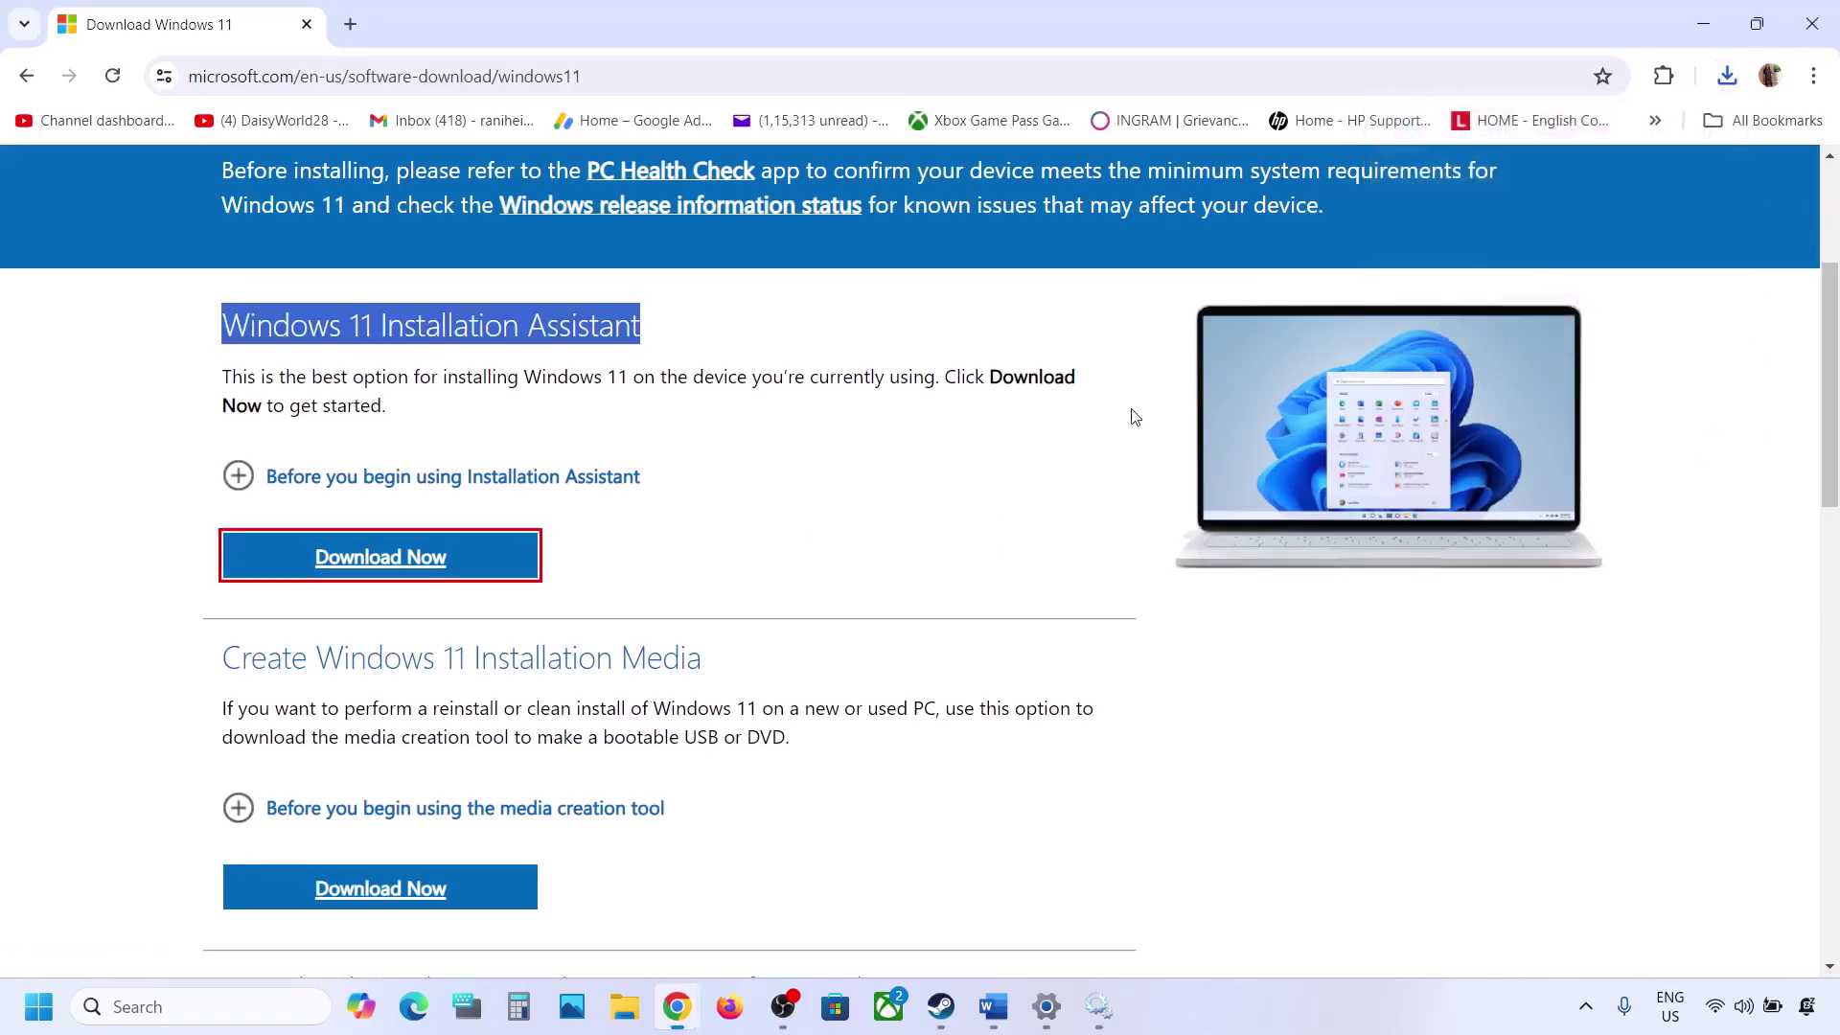
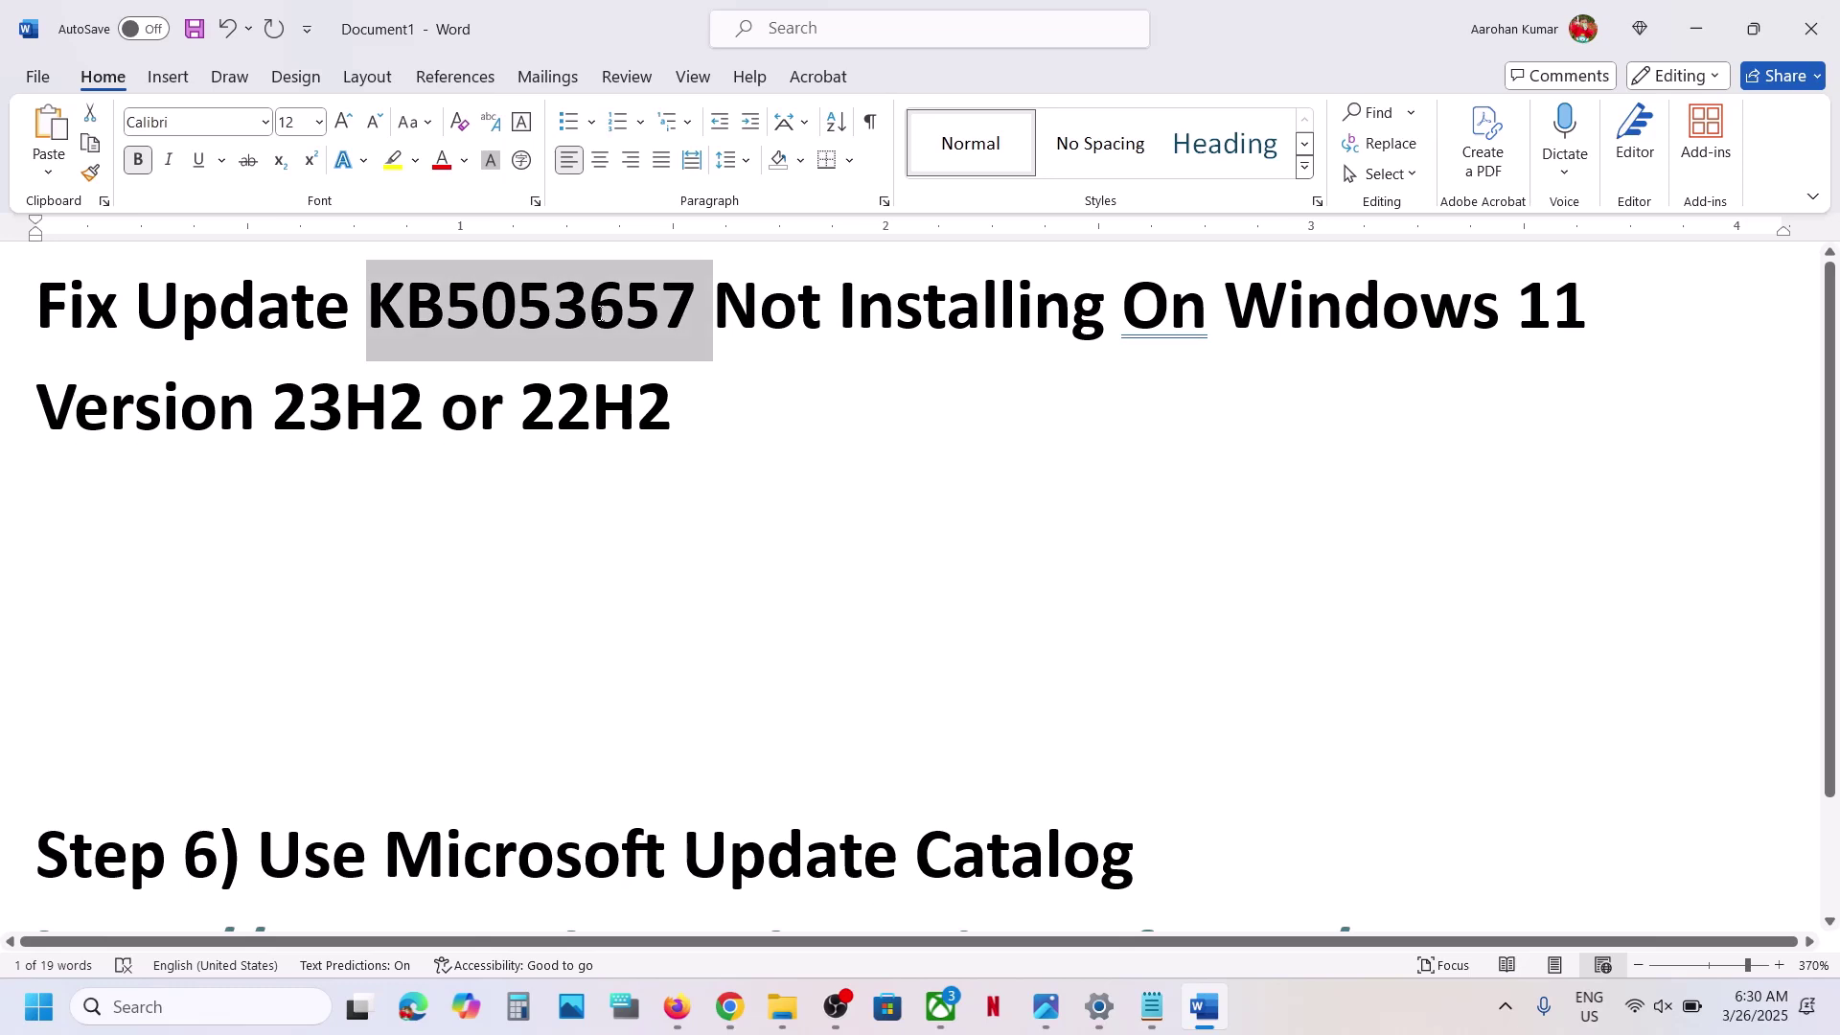
- Switch to the Microsoft Update Catalog in Chrome and search it for KB5053657
{"action": "key", "text": "alt+Tab"}
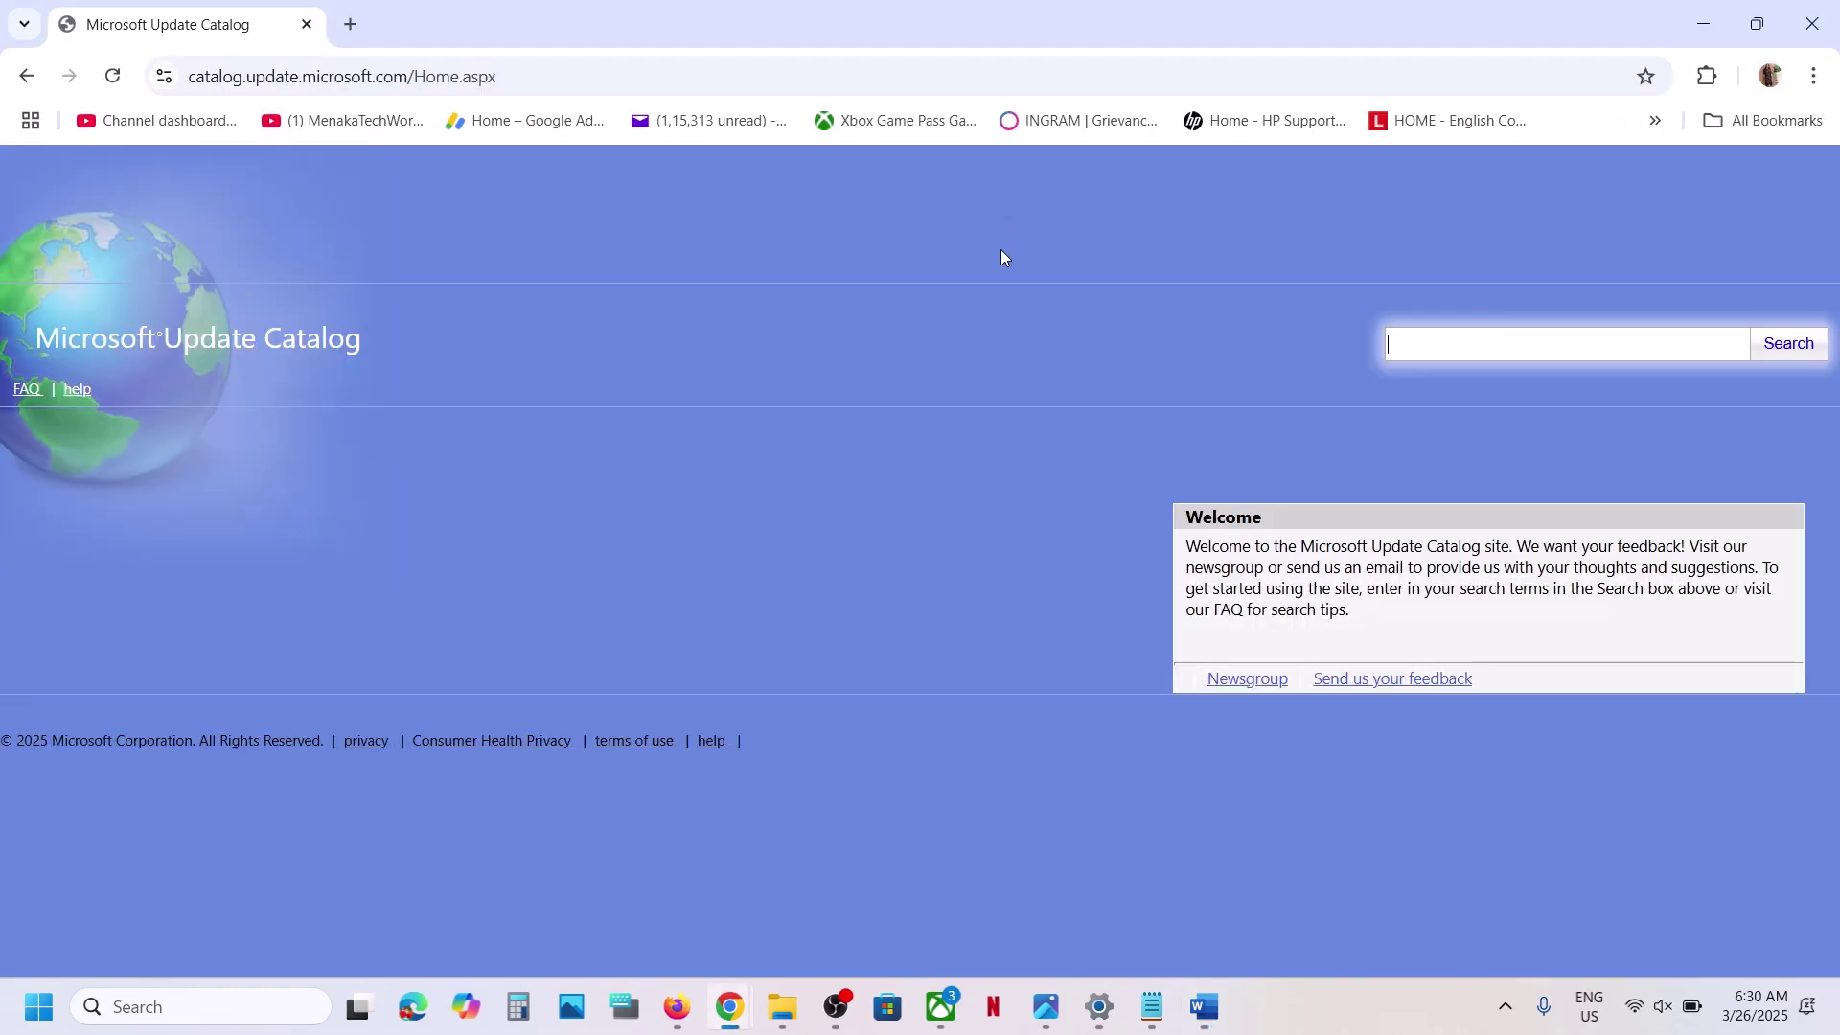
{"action": "left_click", "coordinate": [1445, 334]}
{"action": "type", "text": "KB5053657"}
{"action": "left_click", "coordinate": [1782, 347]}
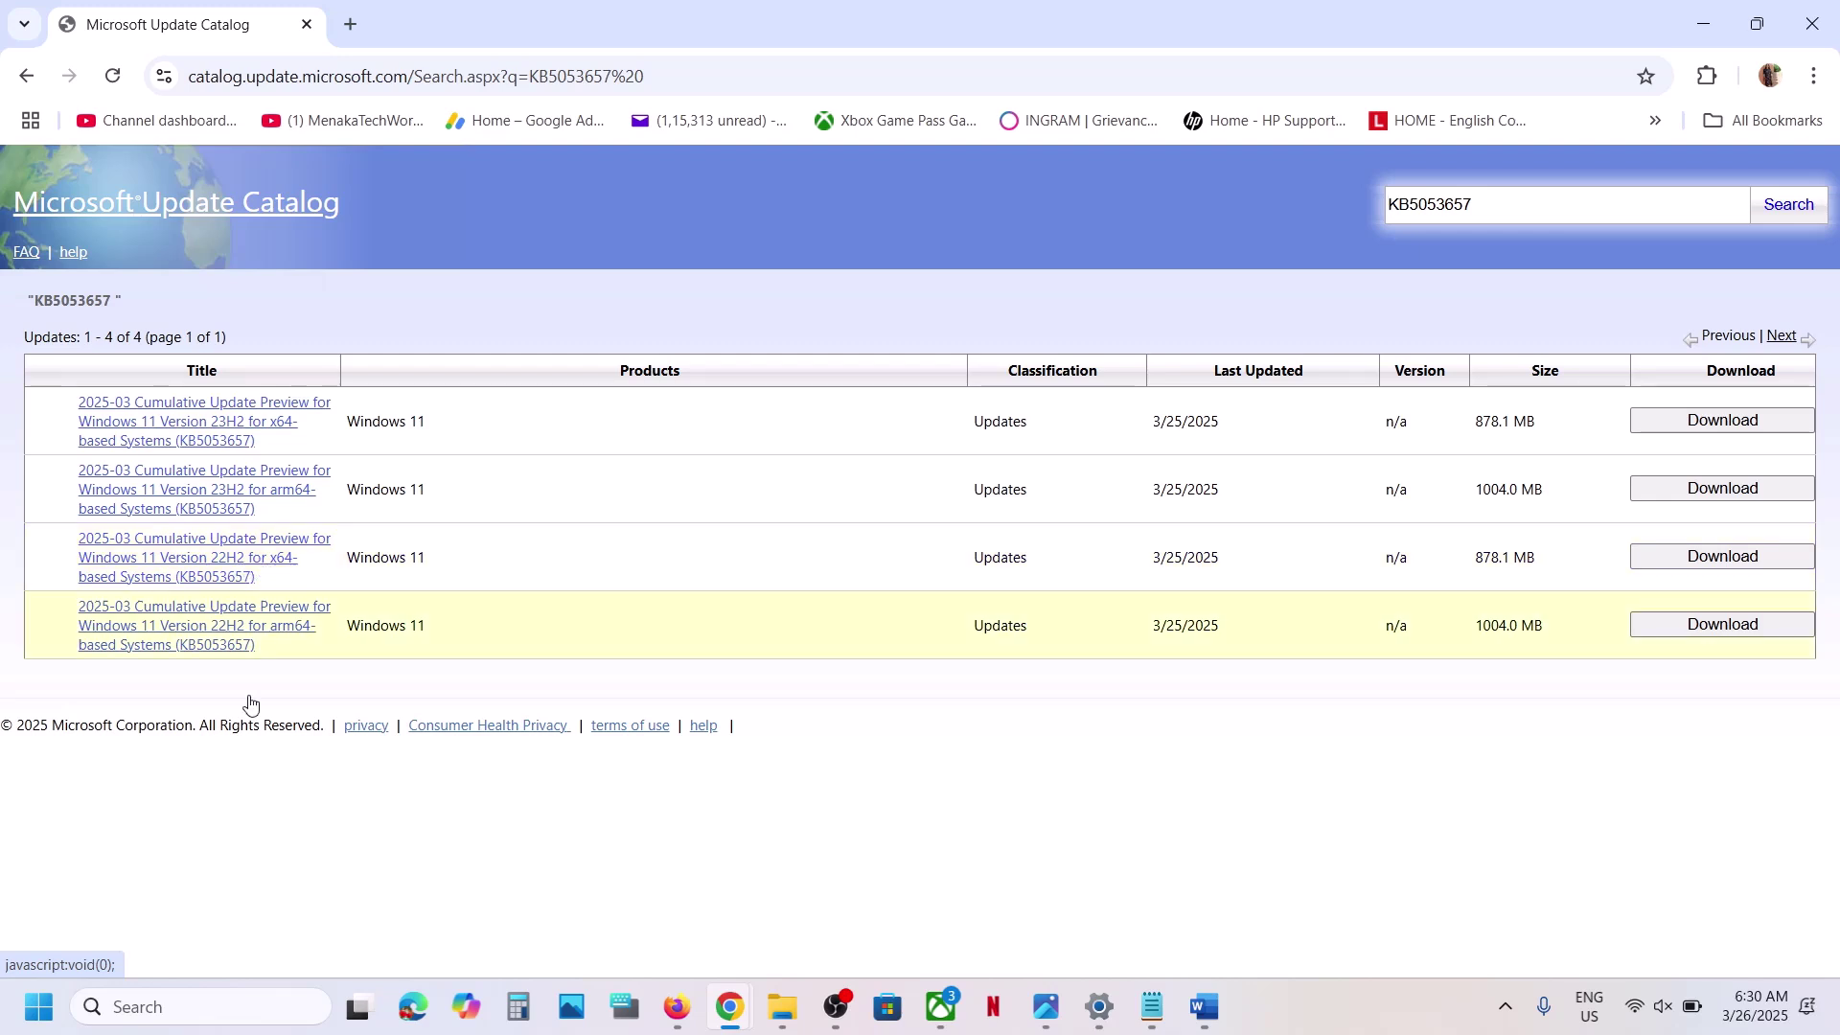
- Check the PC's system type on the System About page in Settings, then minimize Settings
{"action": "key", "text": "alt+Tab"}
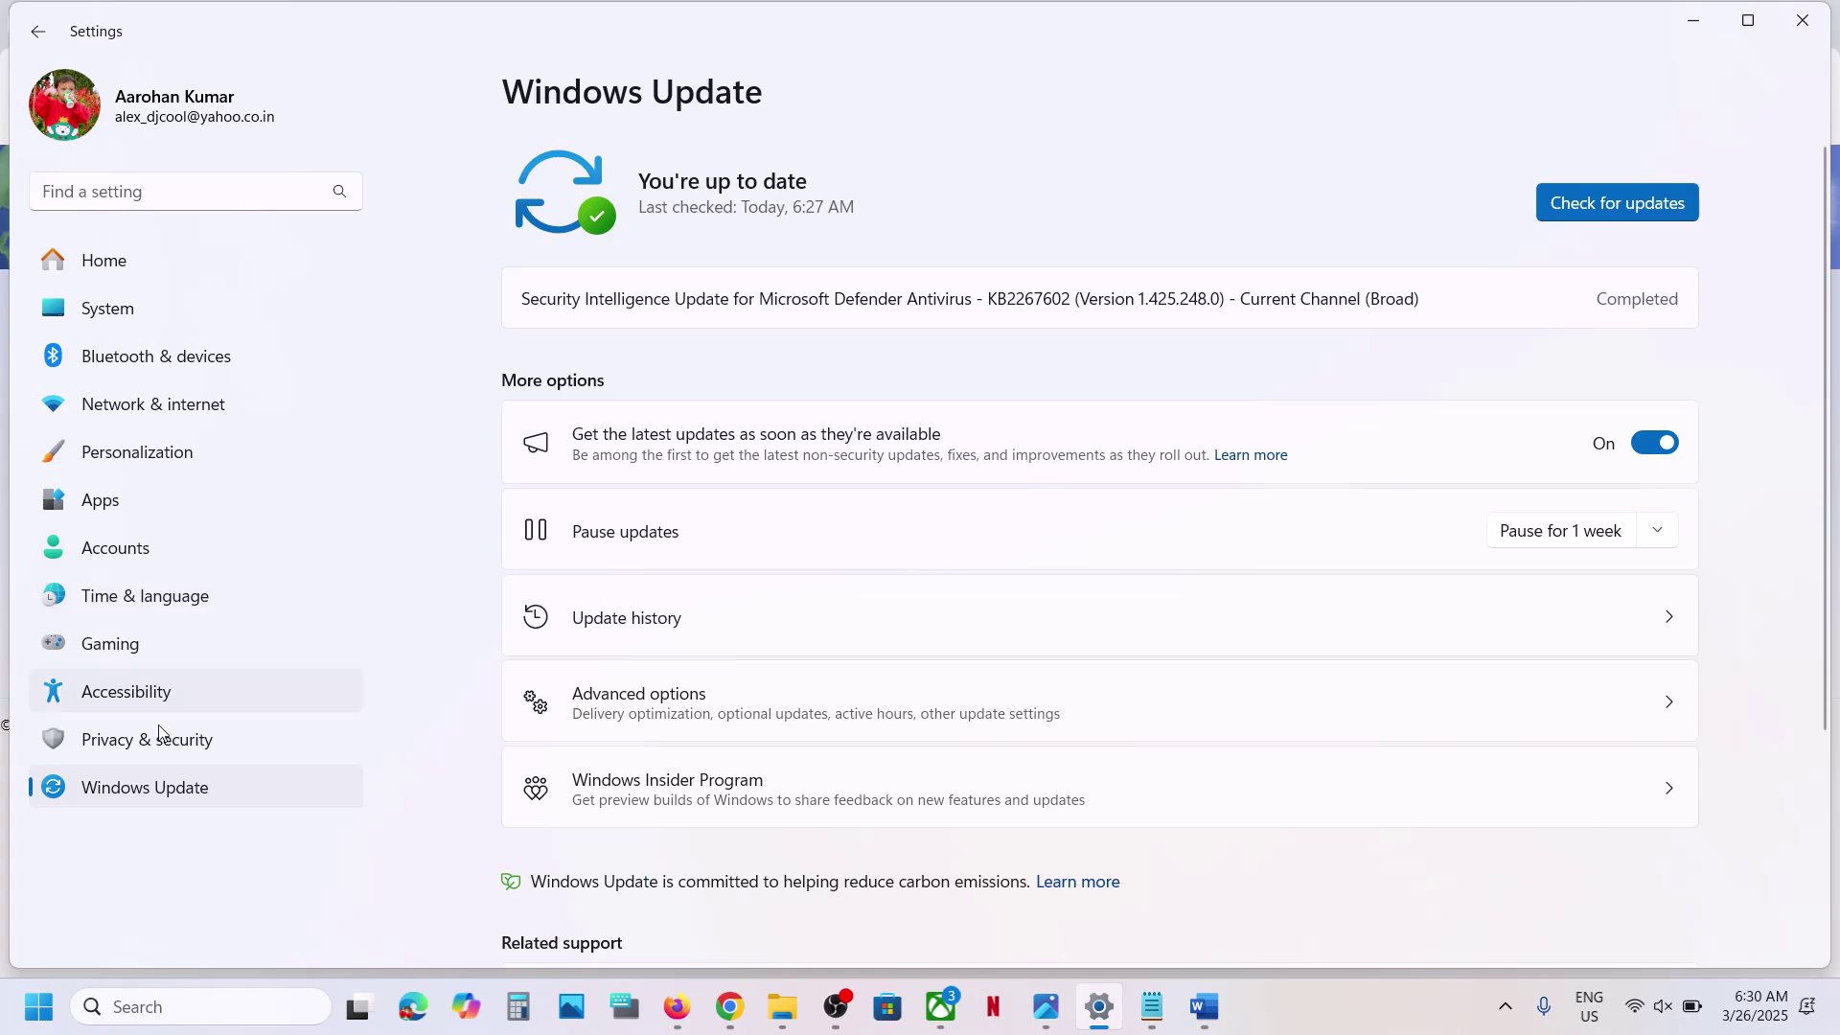
{"action": "left_click", "coordinate": [119, 321]}
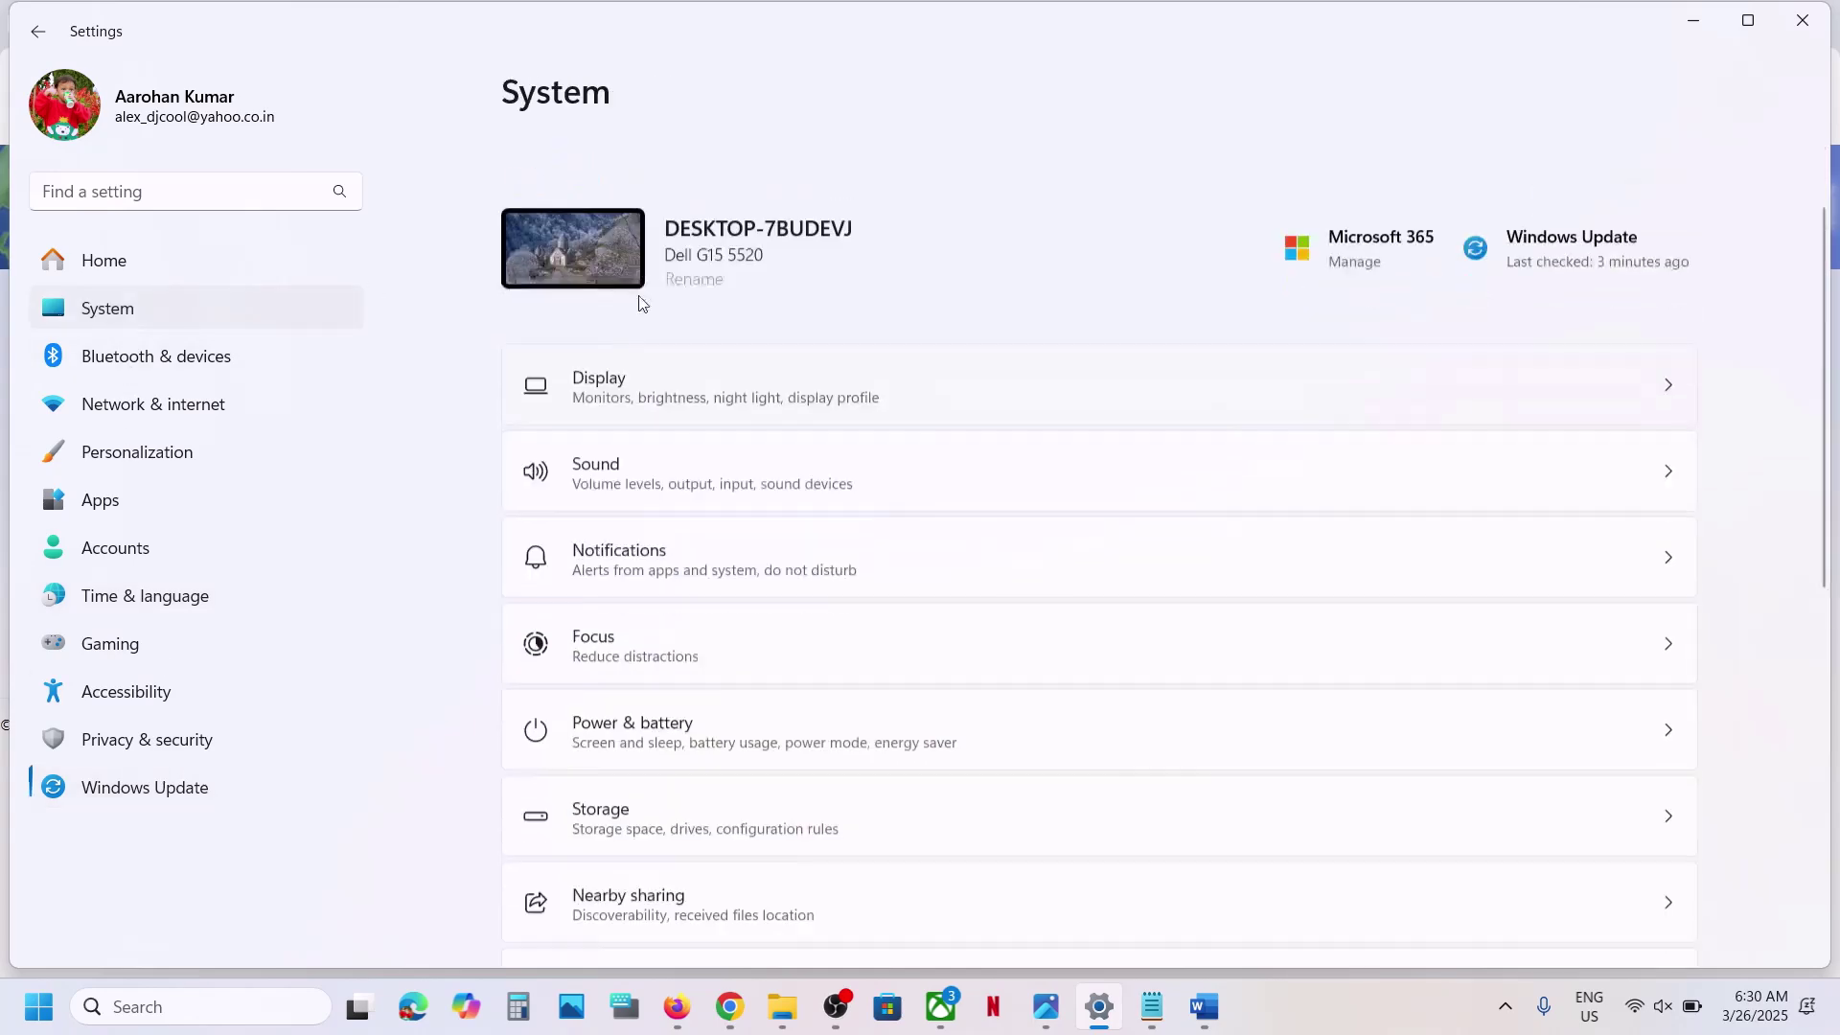
{"action": "scroll", "coordinate": [766, 849], "scroll_direction": "down", "scroll_amount": 10}
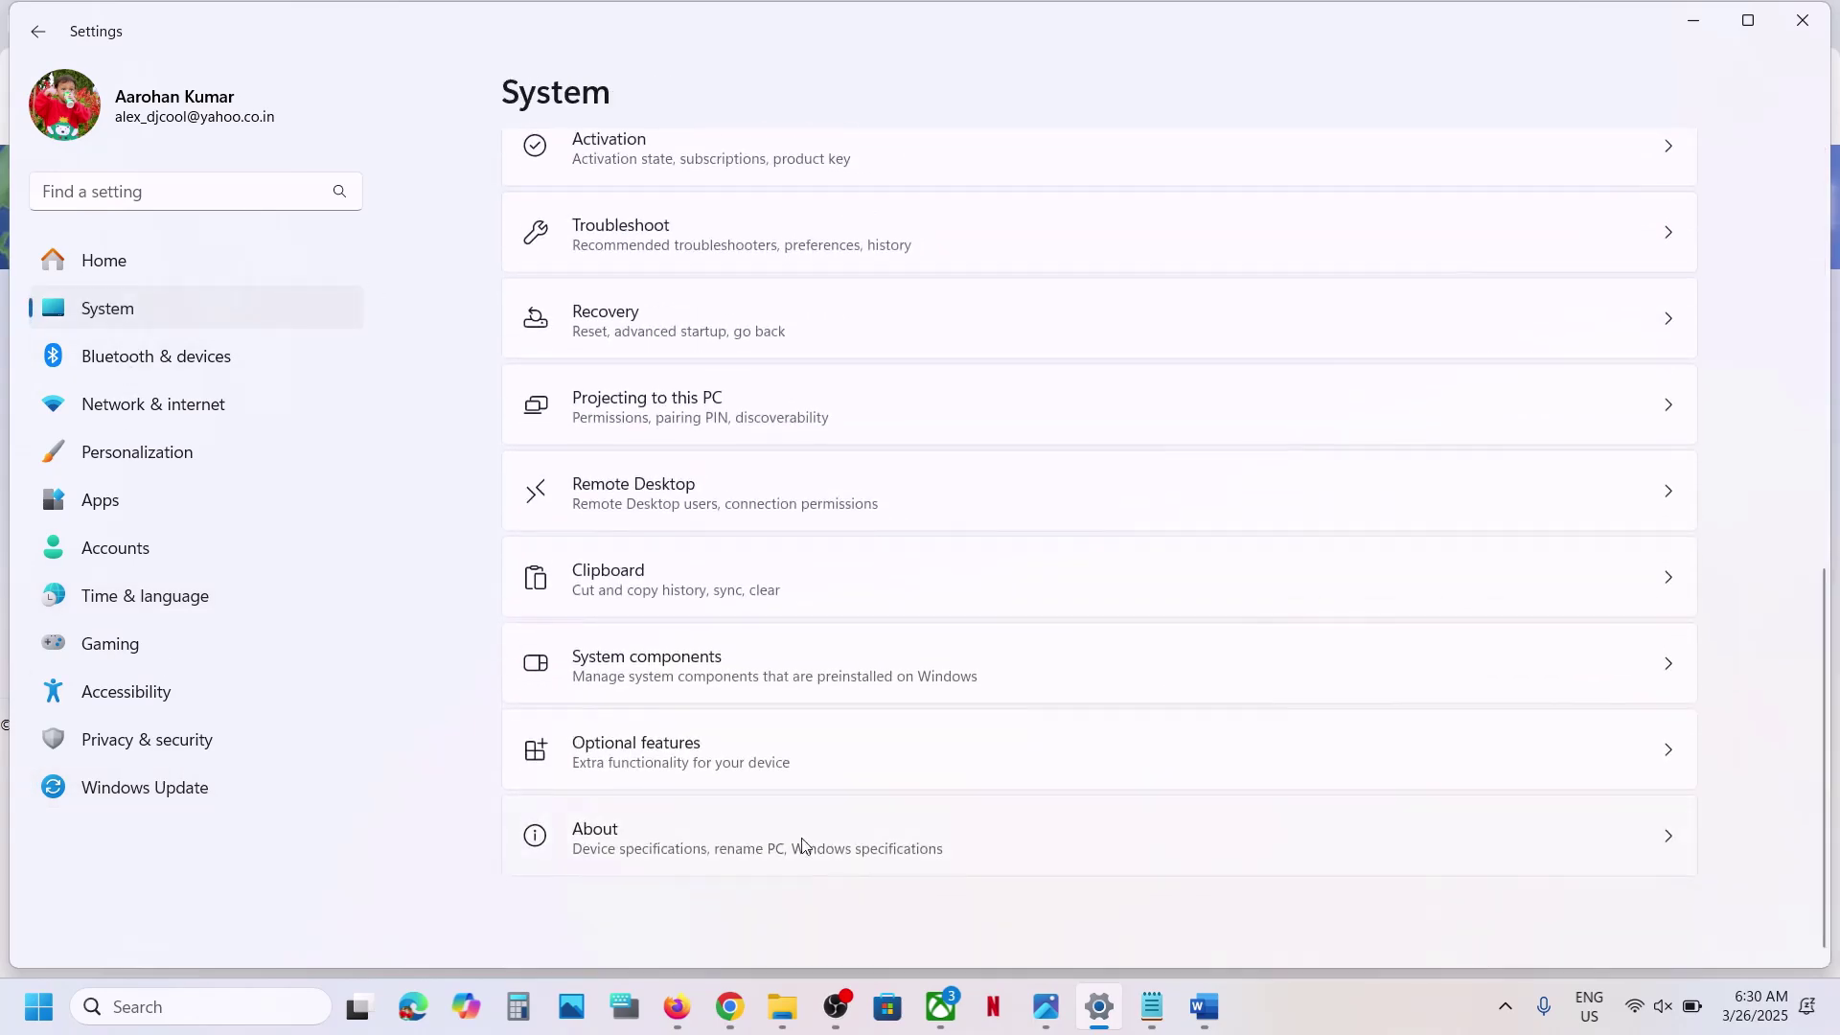
{"action": "left_click", "coordinate": [728, 853]}
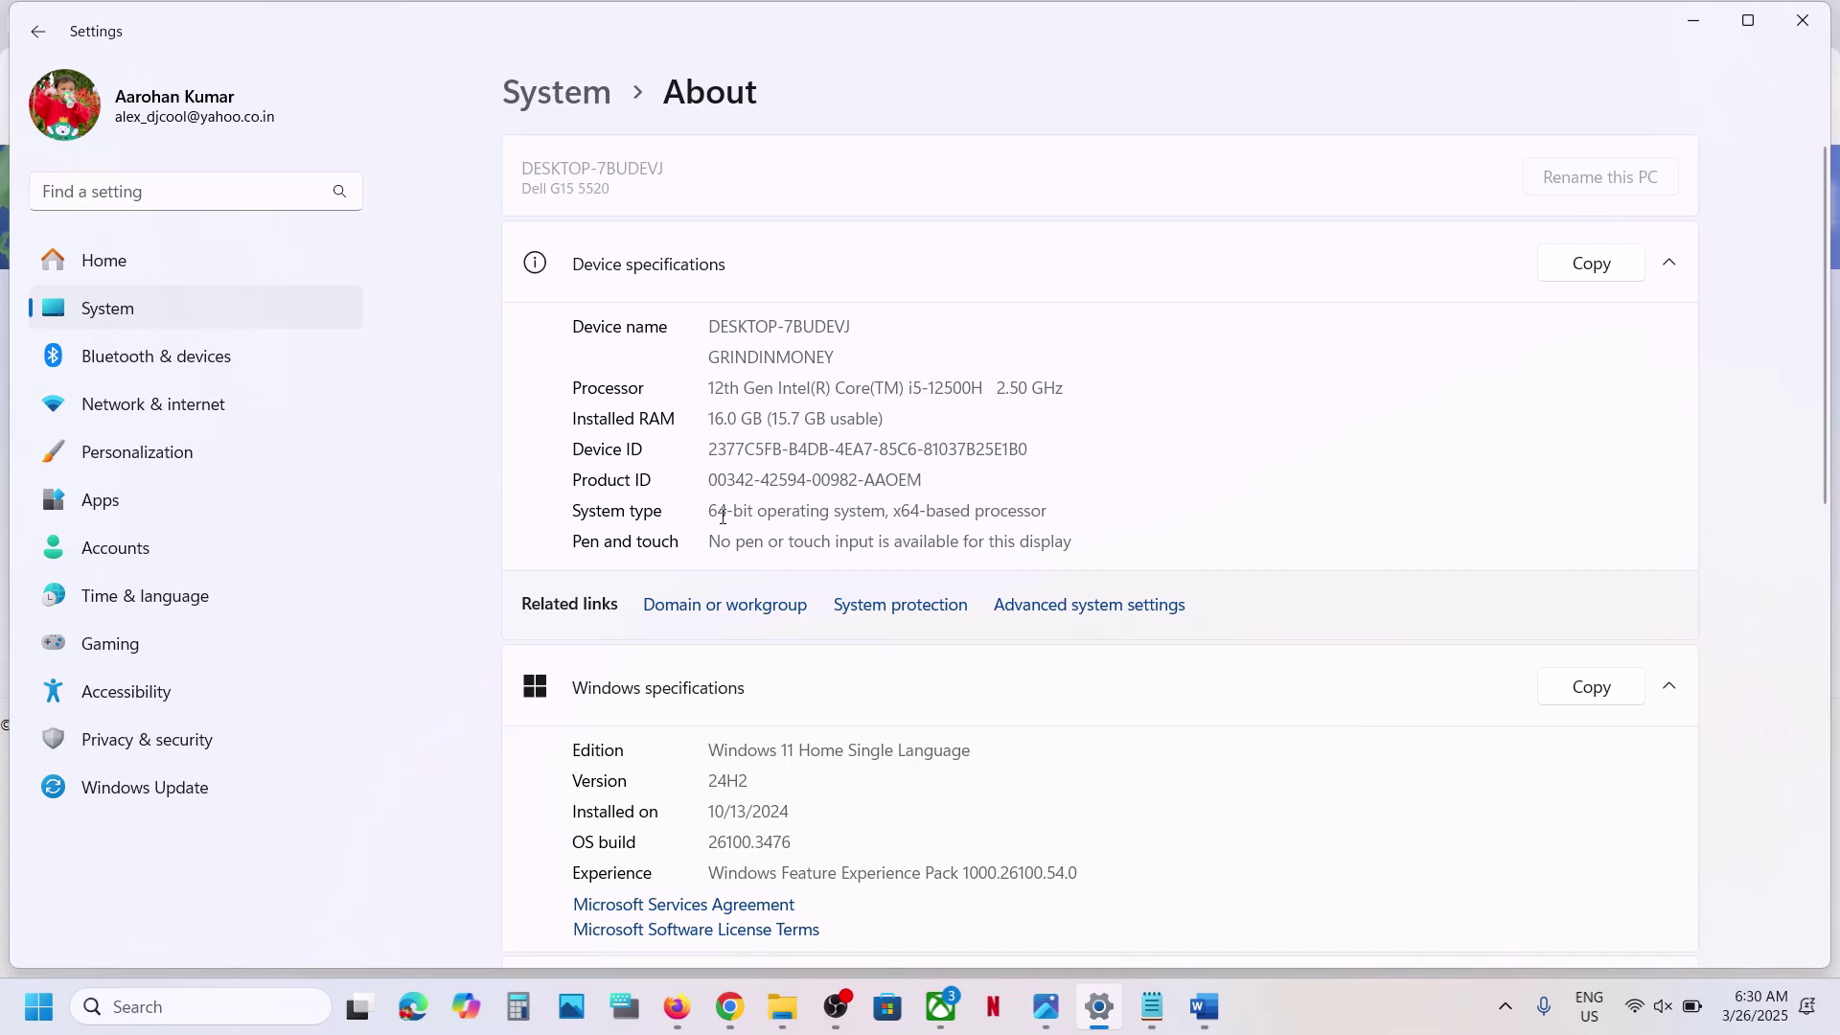
{"action": "left_click_drag", "start_coordinate": [723, 517], "coordinate": [1154, 517]}
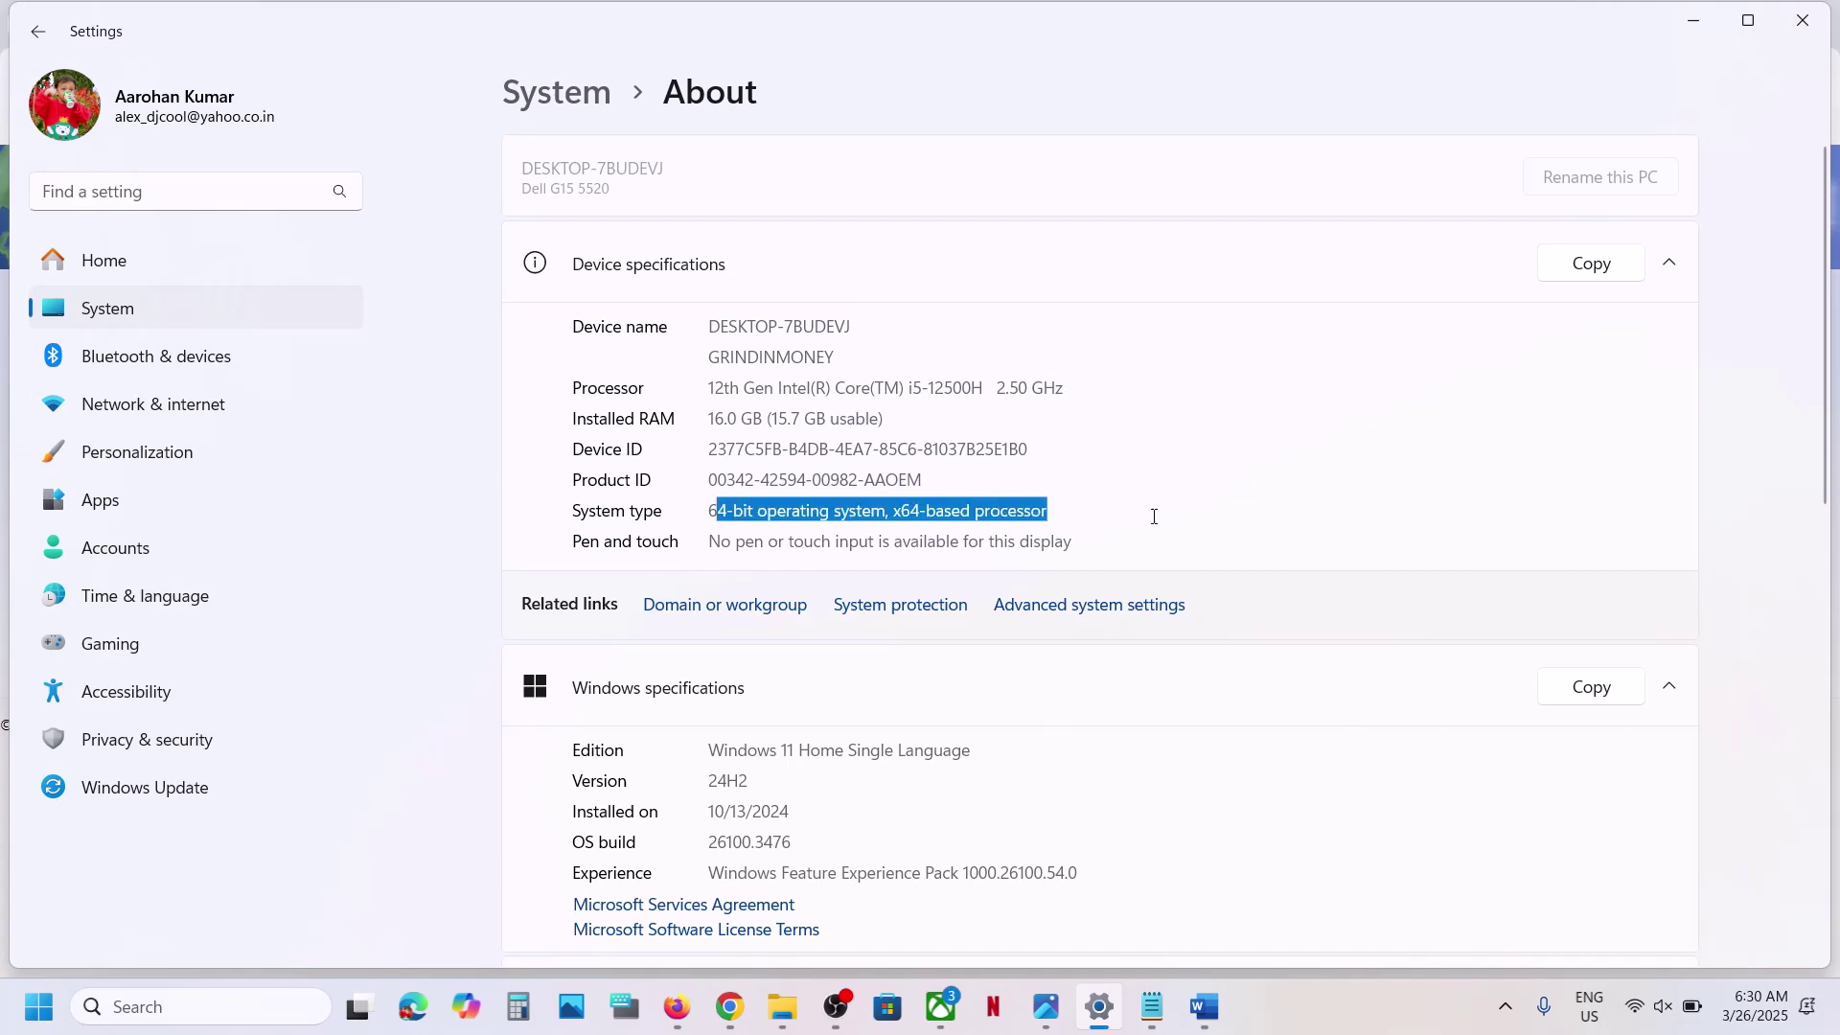
{"action": "left_click", "coordinate": [1694, 20]}
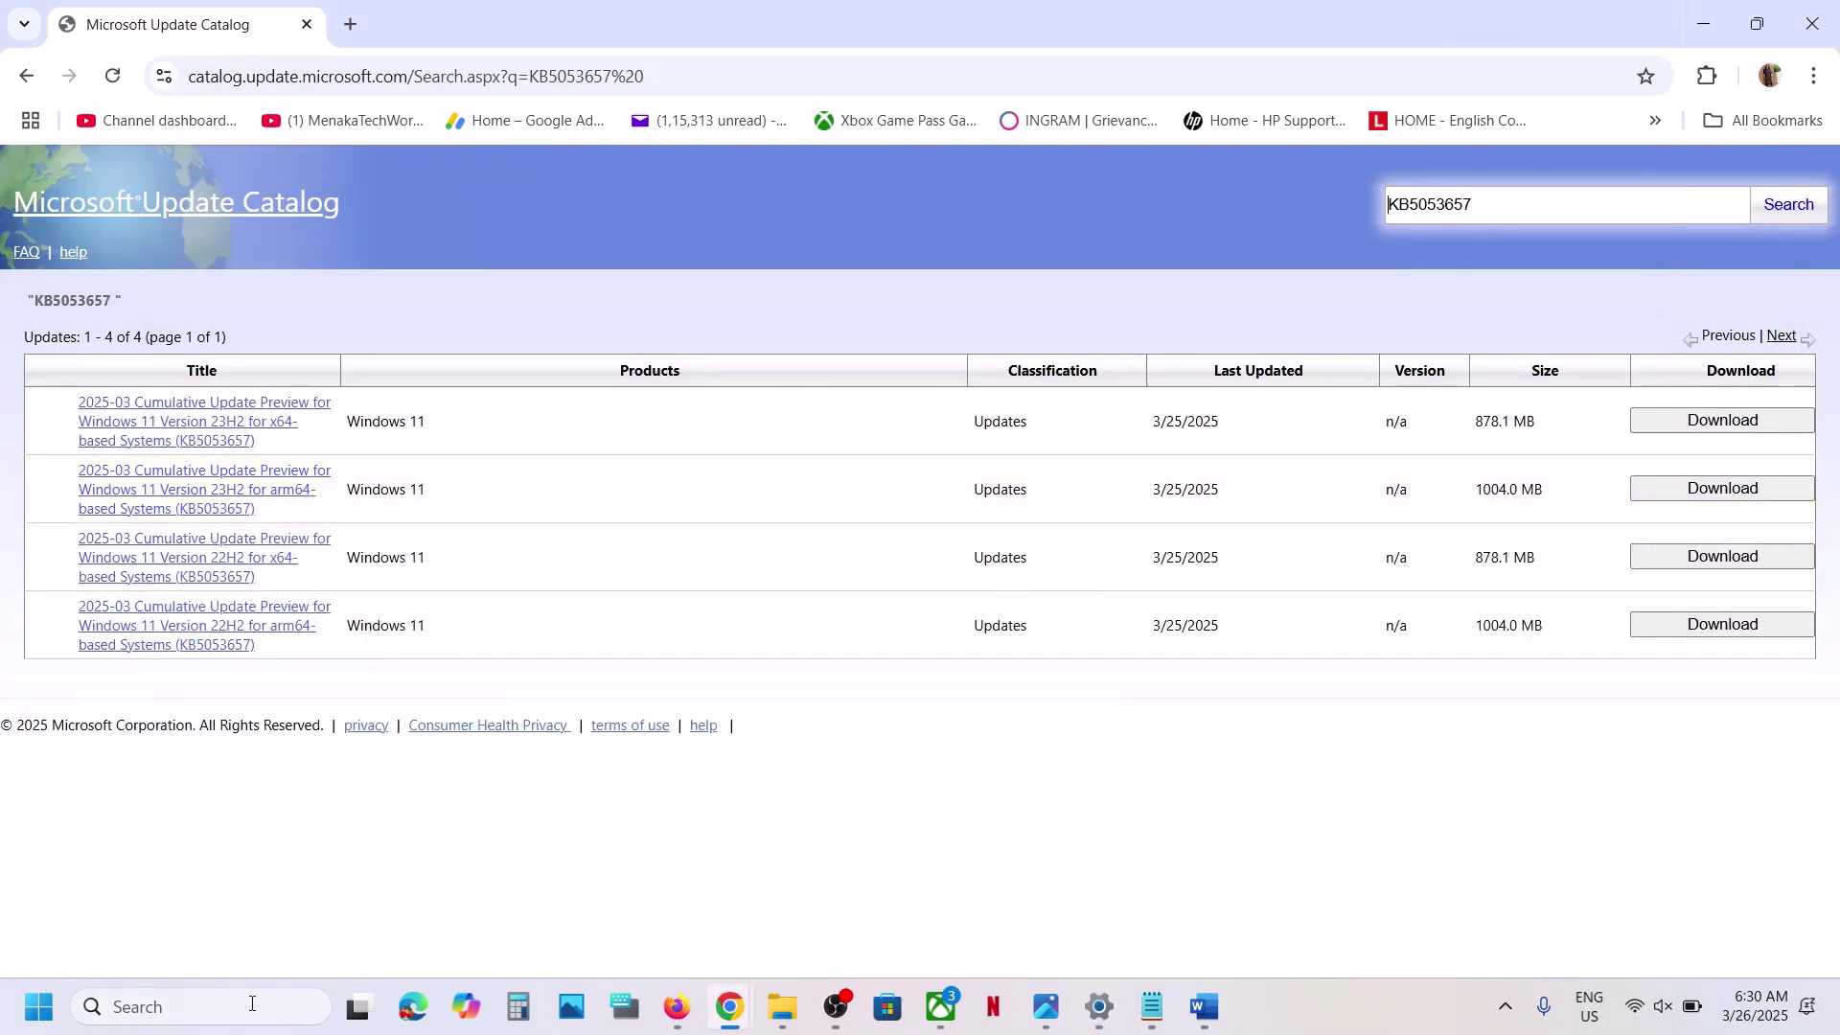
- Run winver to check the installed Windows version against the catalog entries, then close the About Windows dialog
{"action": "left_click", "coordinate": [245, 1008]}
{"action": "type", "text": "wi"}
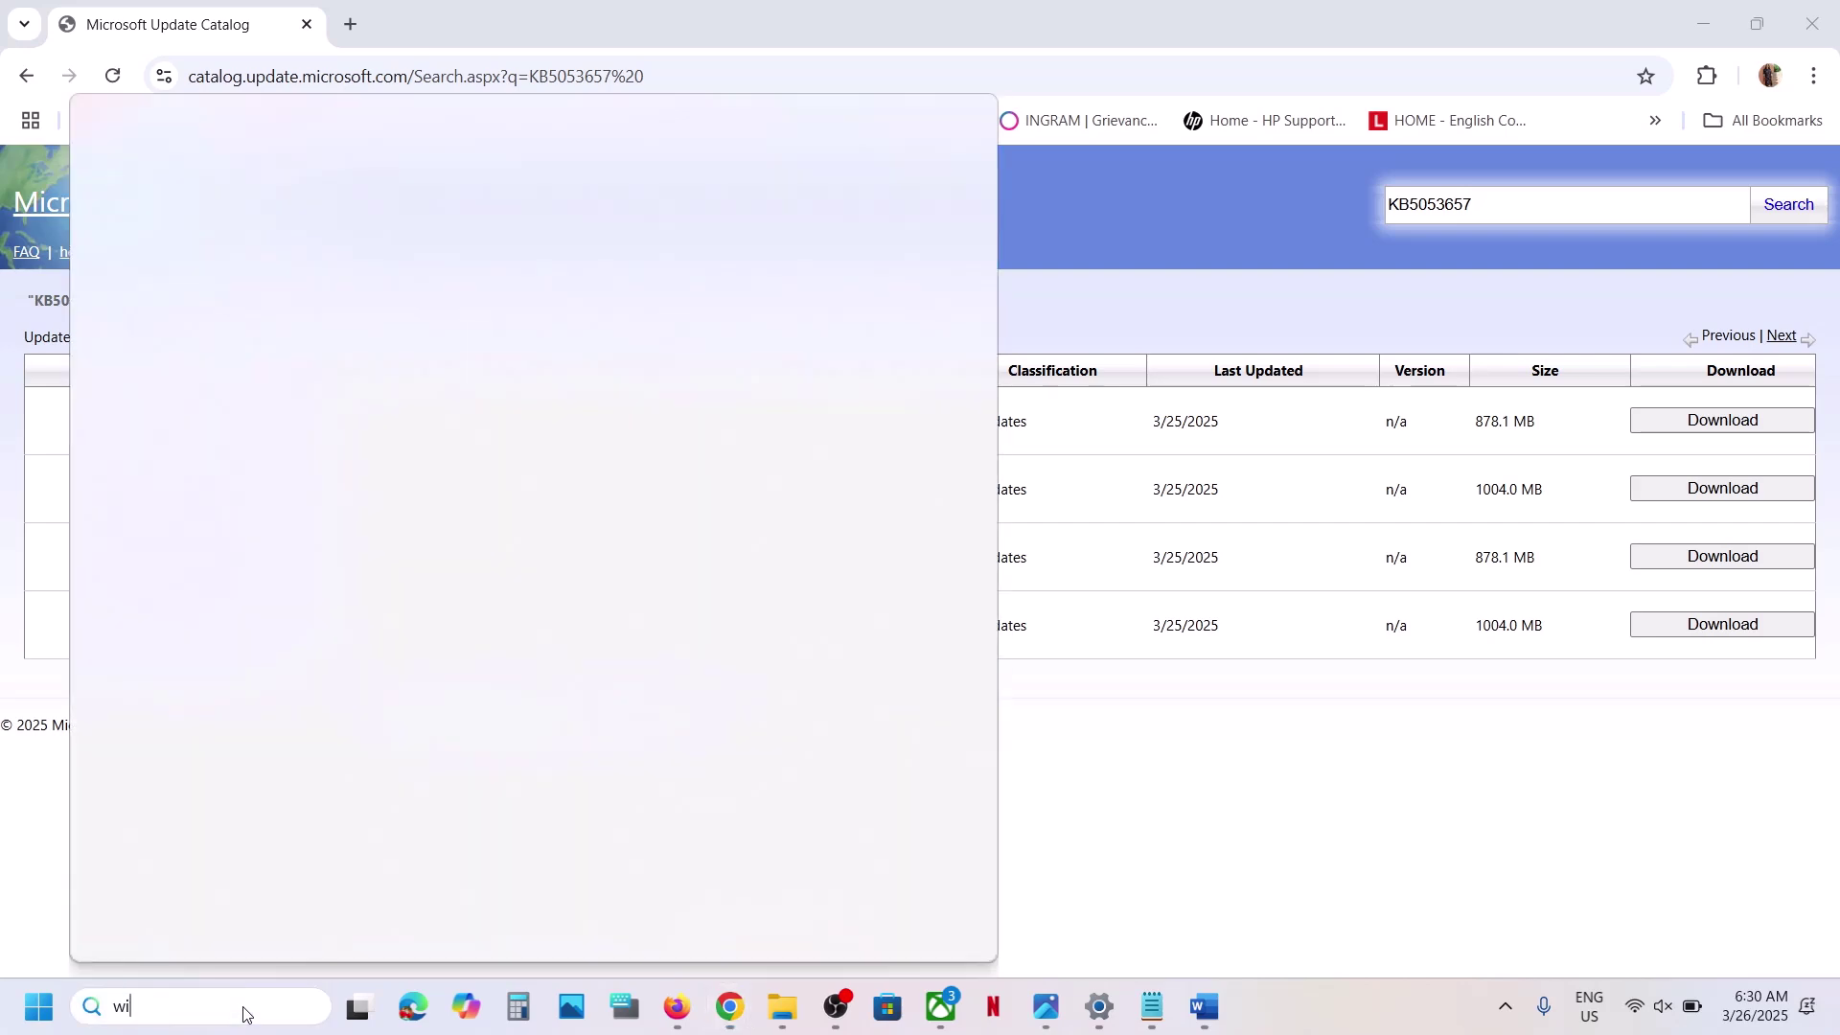
{"action": "type", "text": "nver"}
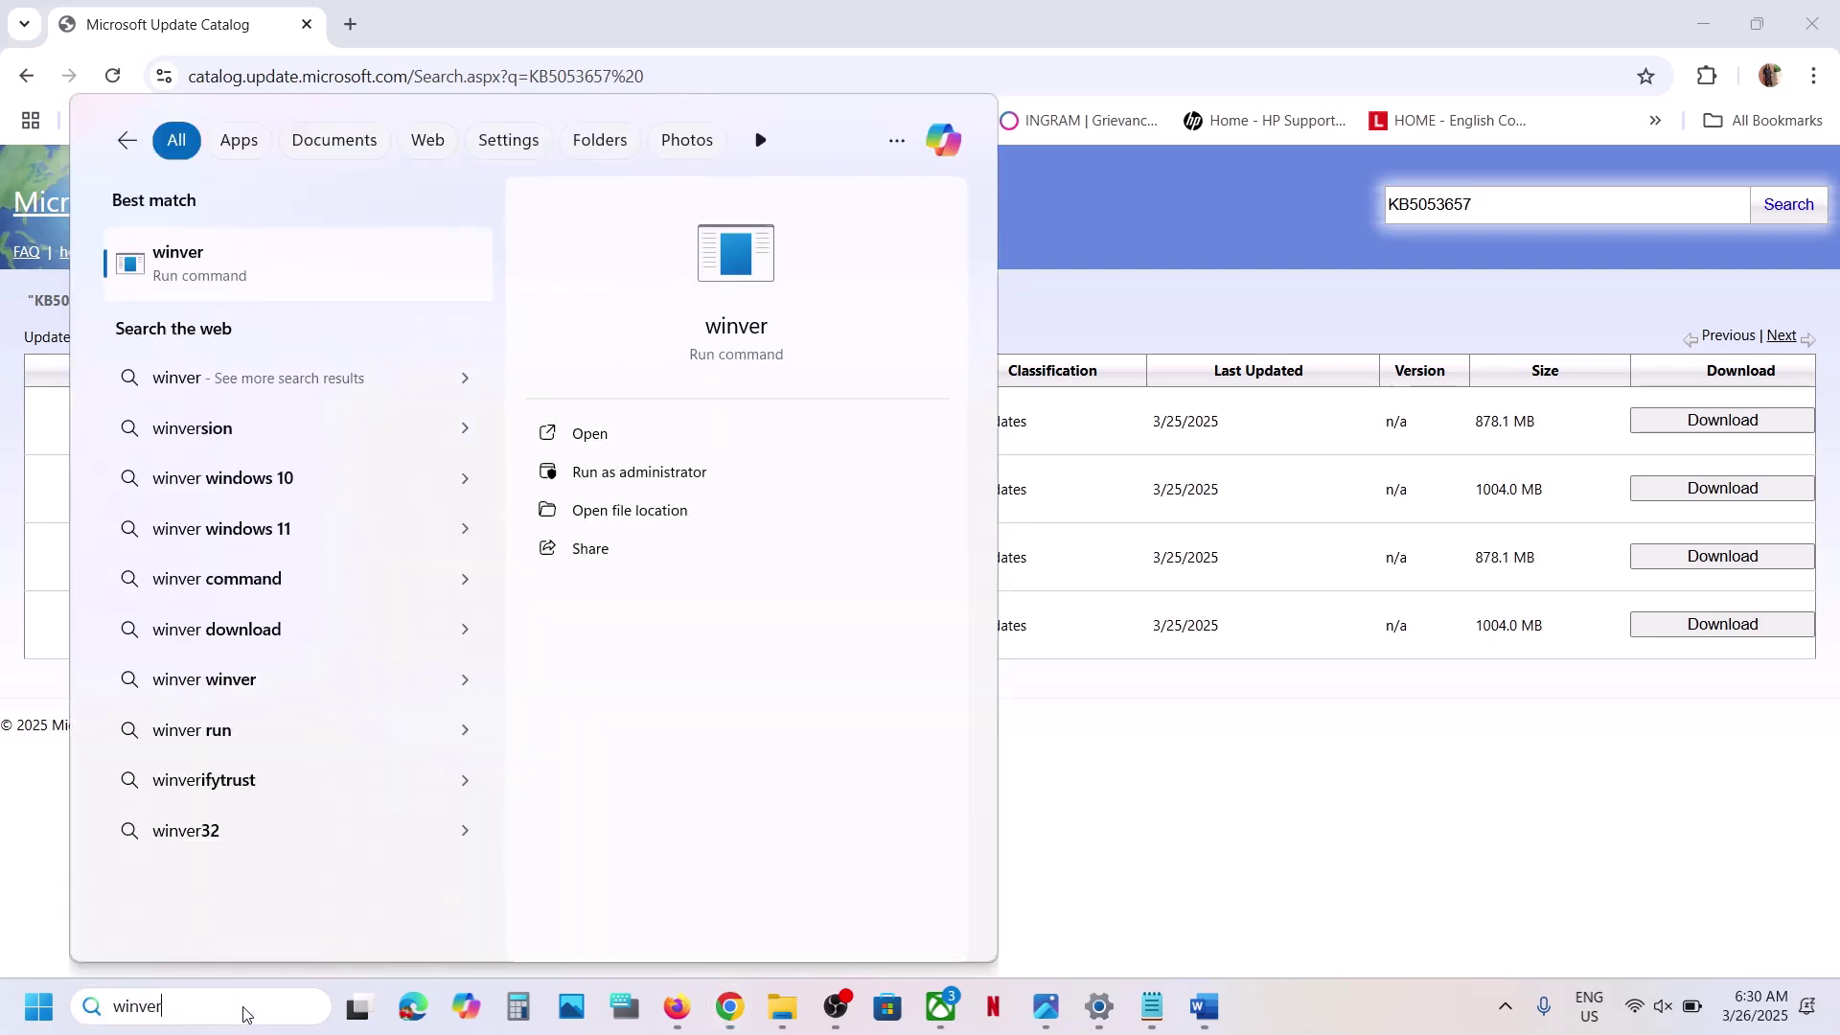
{"action": "left_click", "coordinate": [178, 265]}
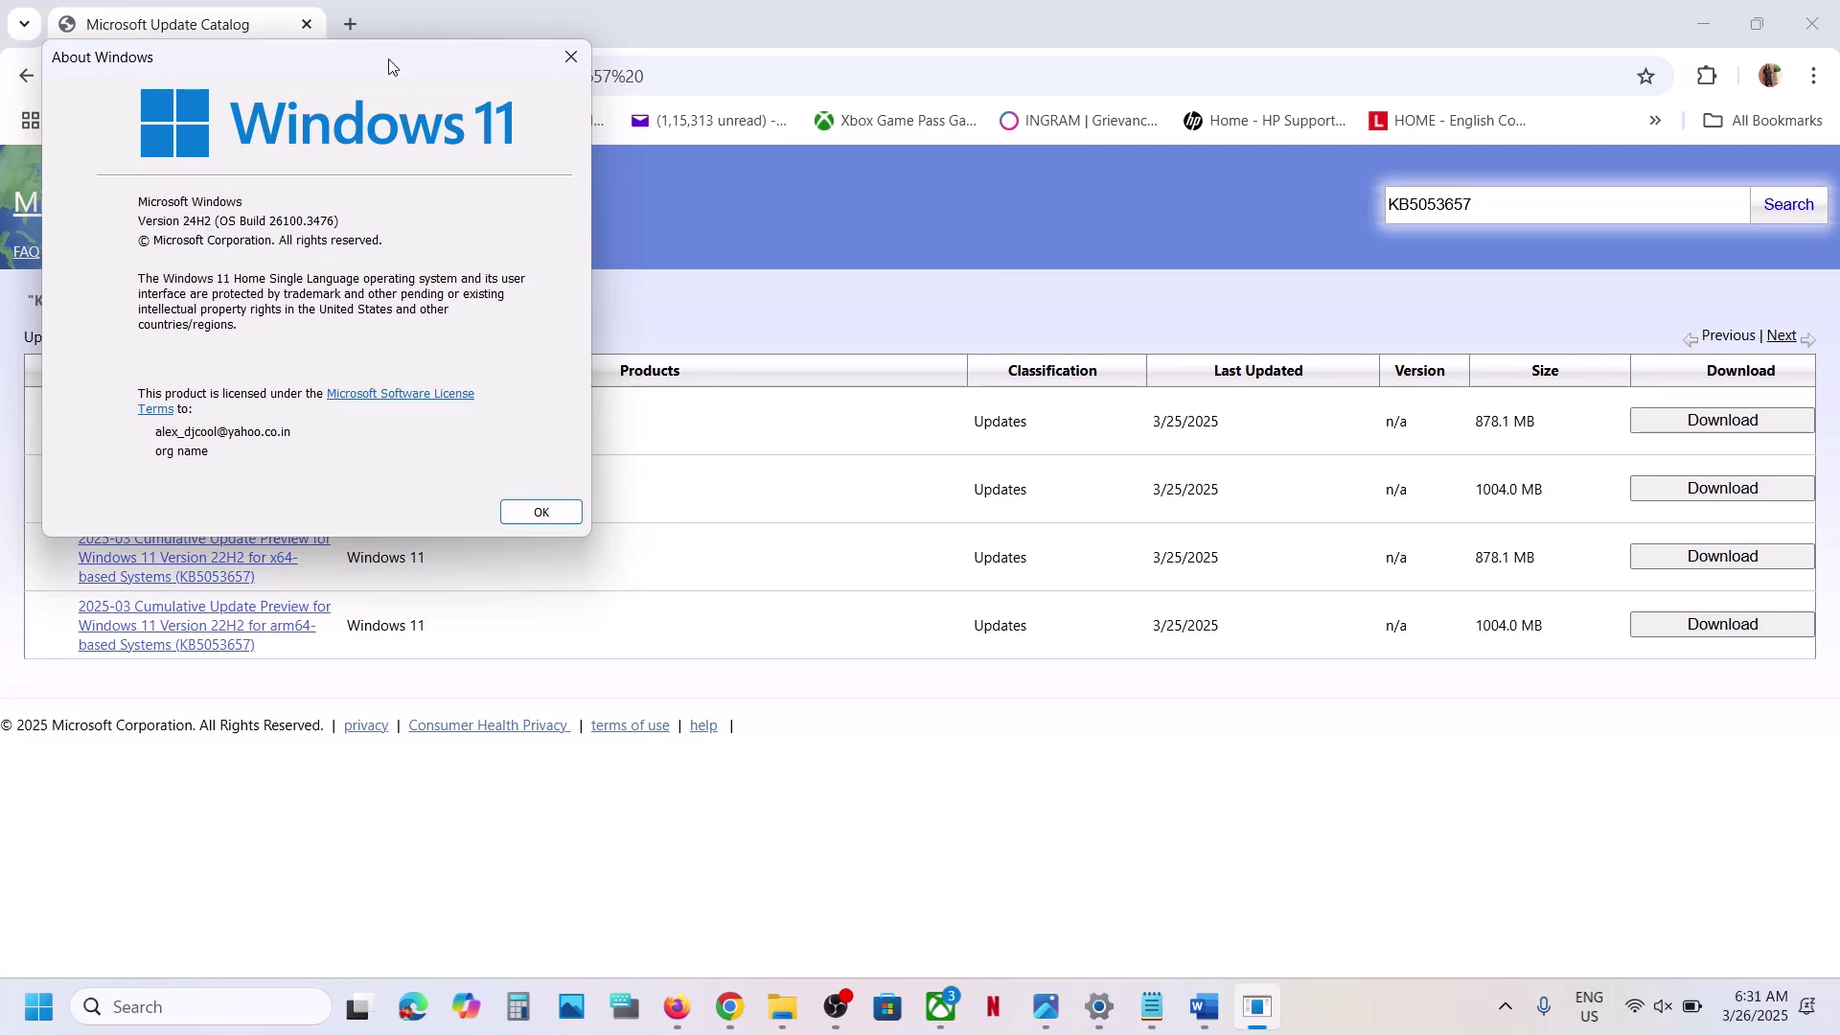
{"action": "left_click_drag", "start_coordinate": [388, 65], "coordinate": [1023, 273]}
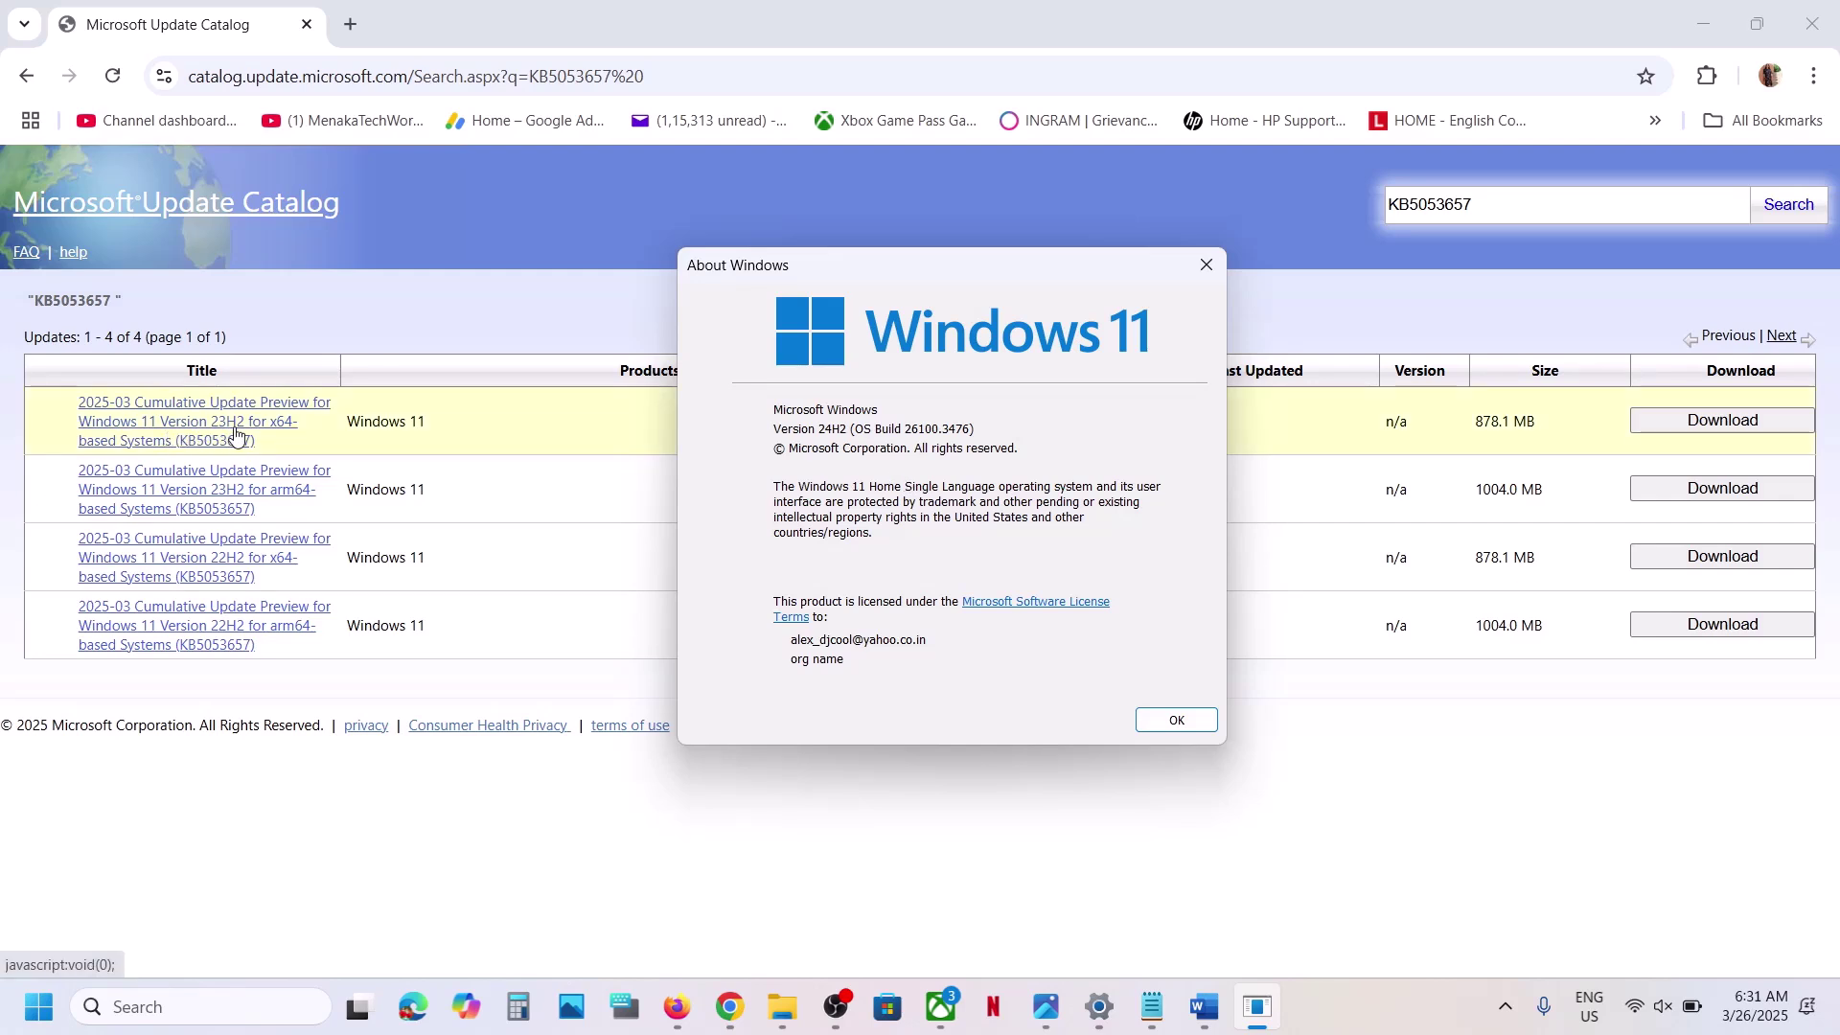
{"action": "left_click", "coordinate": [1209, 268]}
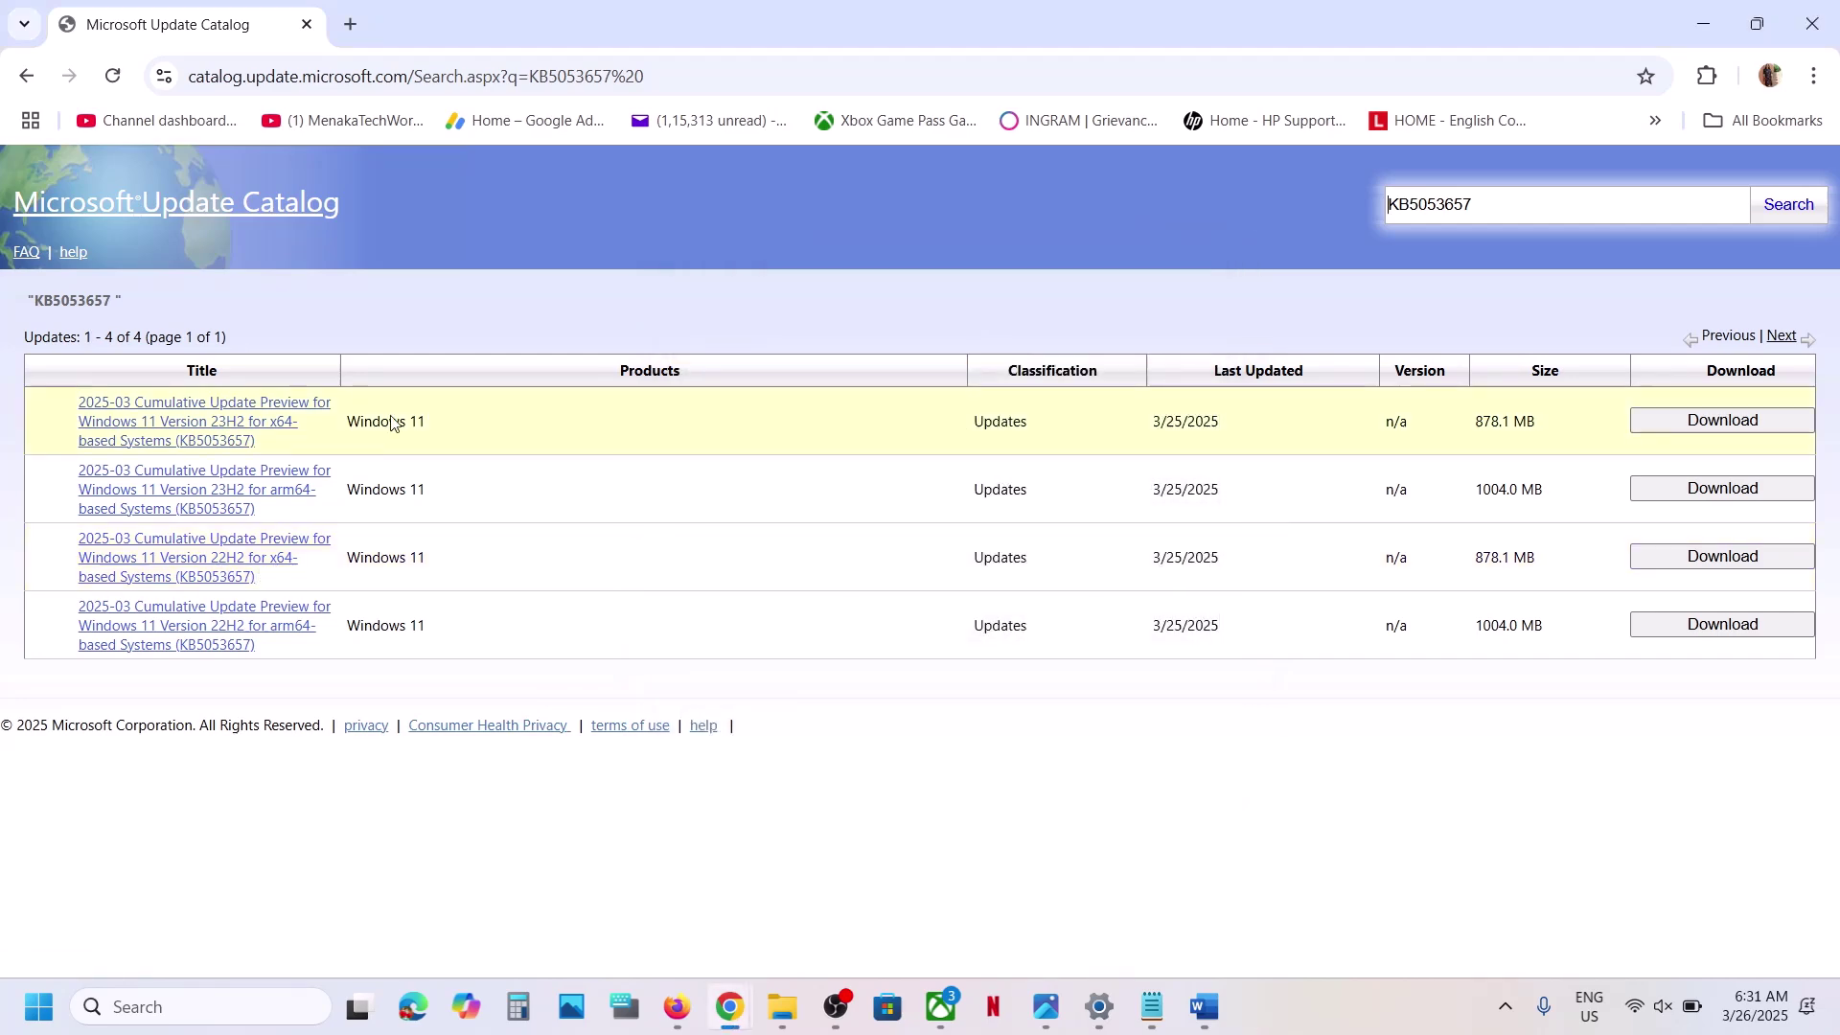
- Download the KB5053657 .msu package for Windows 11 Version 23H2 x64-based systems from the catalog
{"action": "left_click", "coordinate": [1675, 426]}
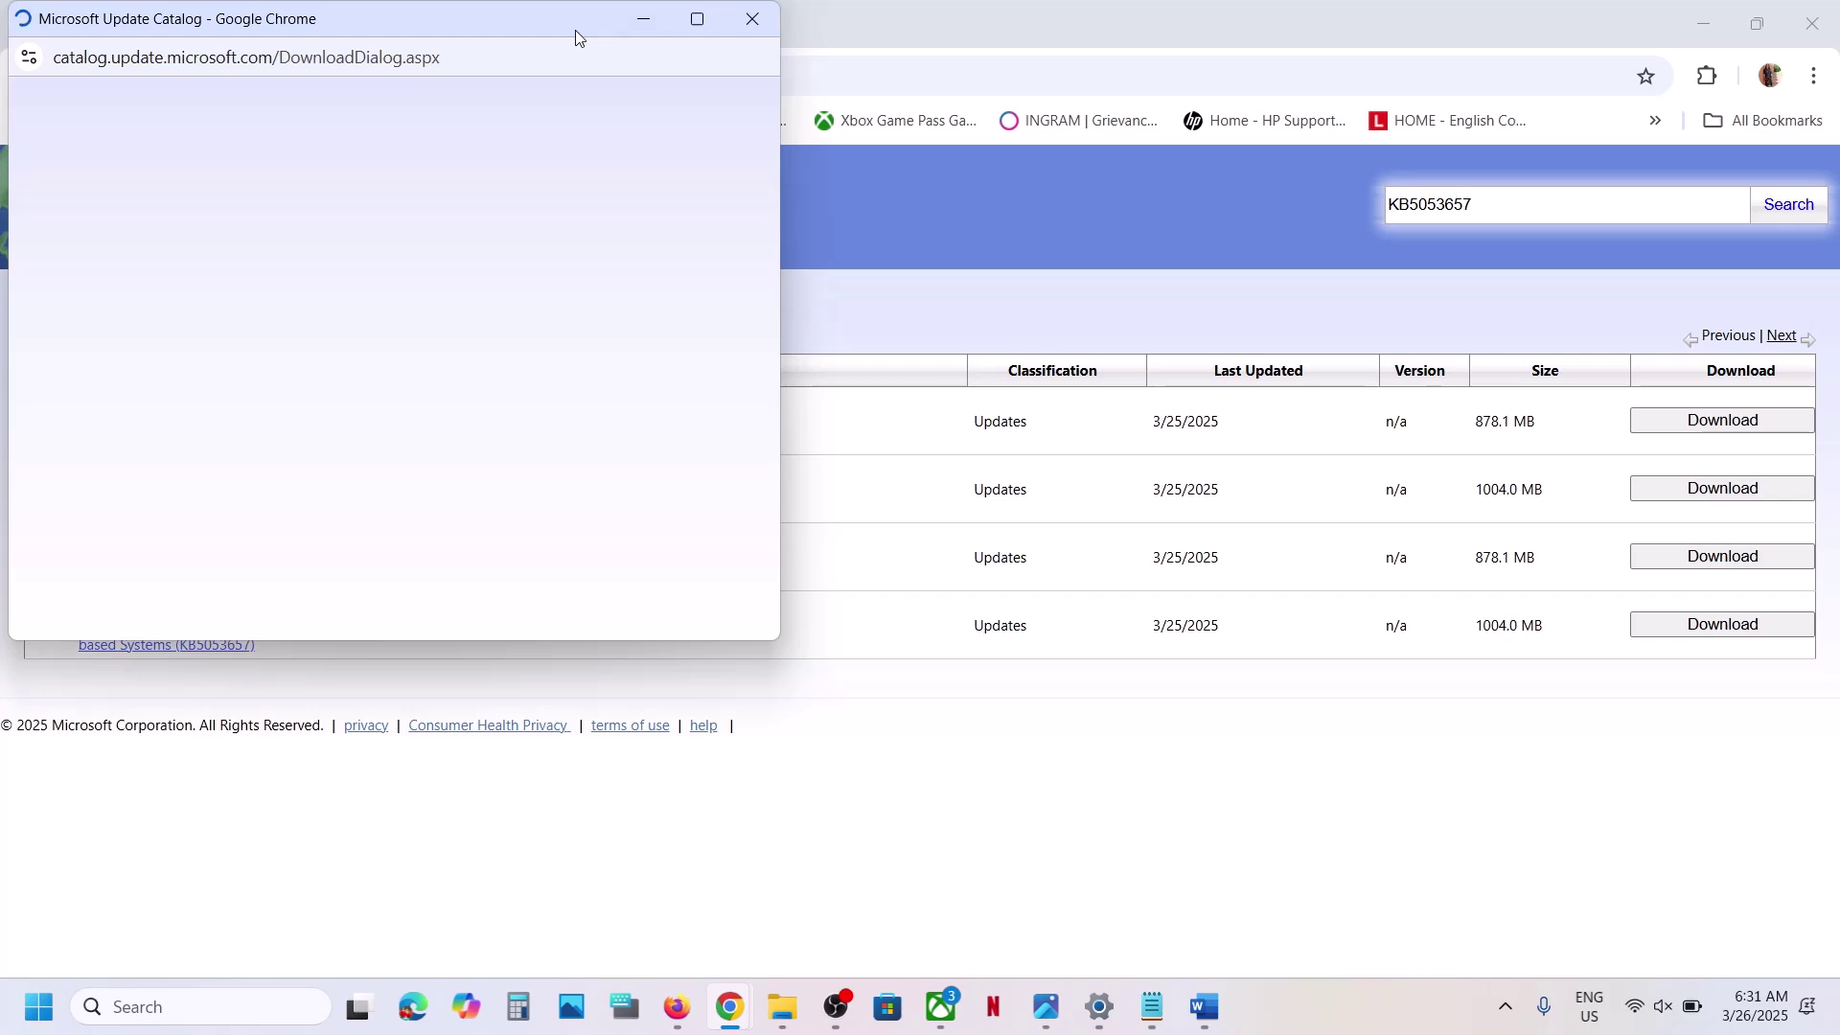
{"action": "left_click_drag", "start_coordinate": [586, 36], "coordinate": [1132, 228]}
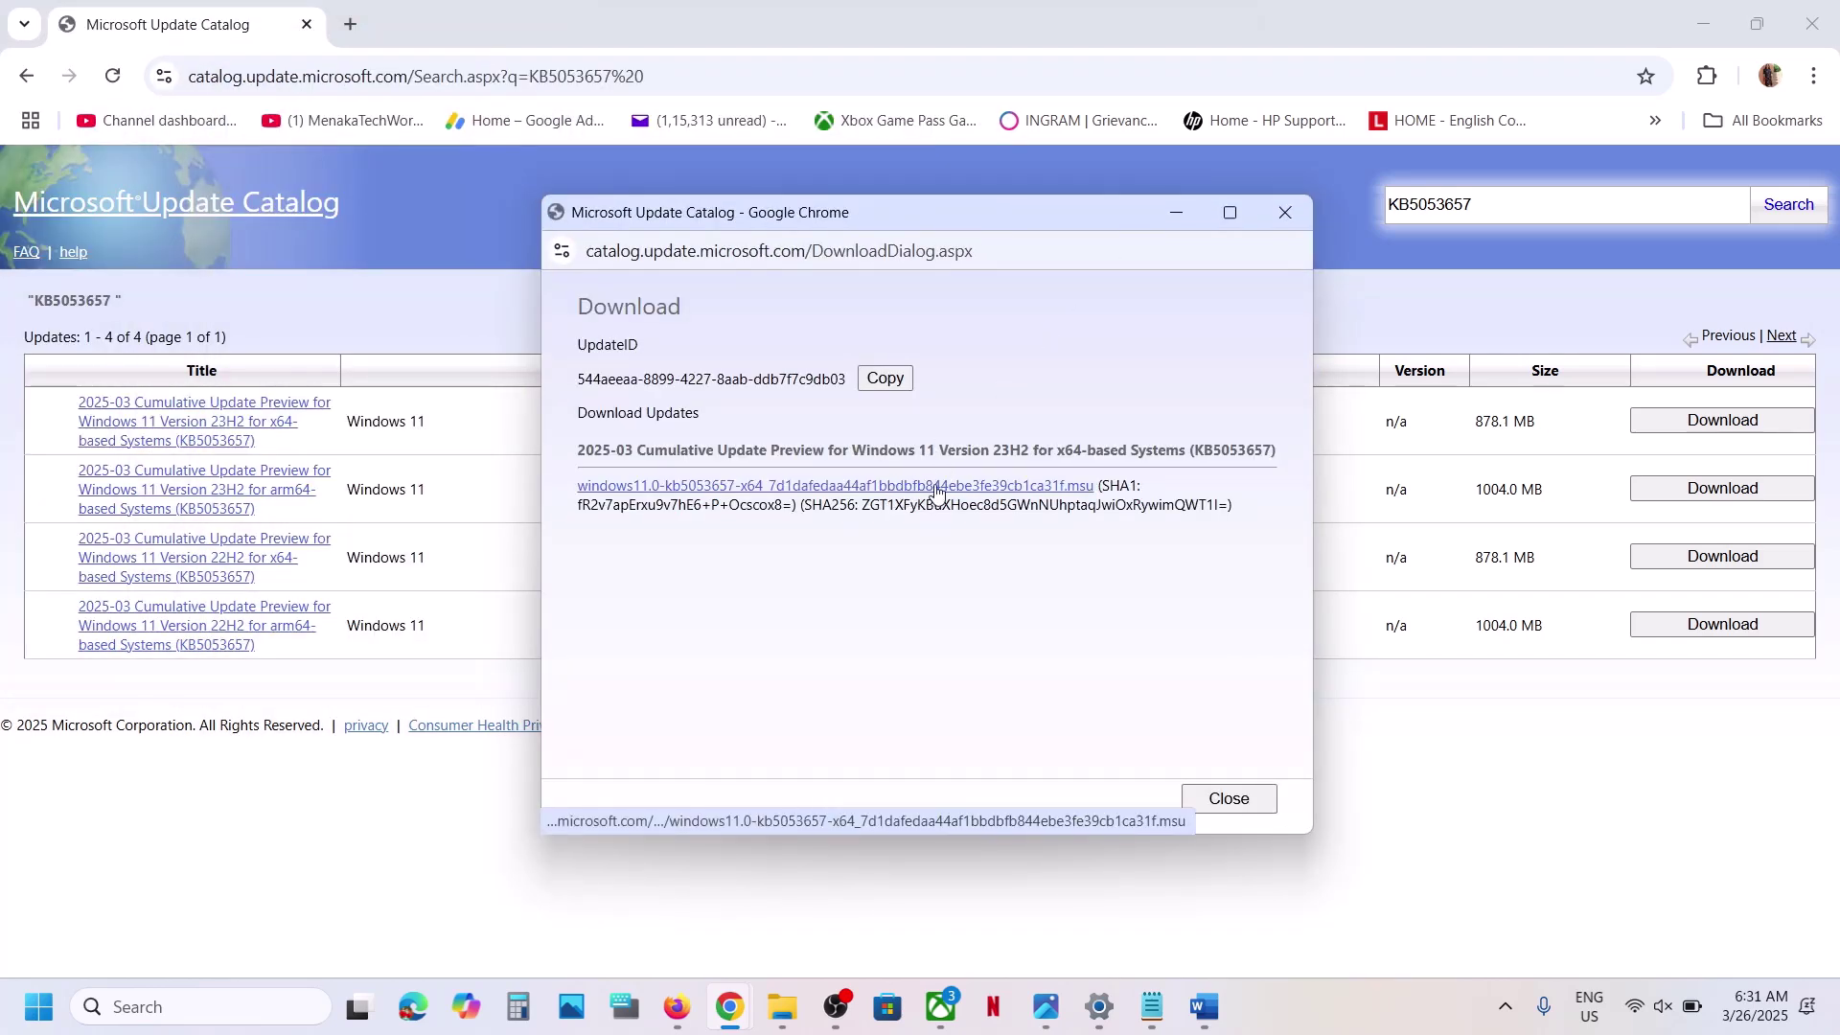
{"action": "left_click", "coordinate": [917, 485]}
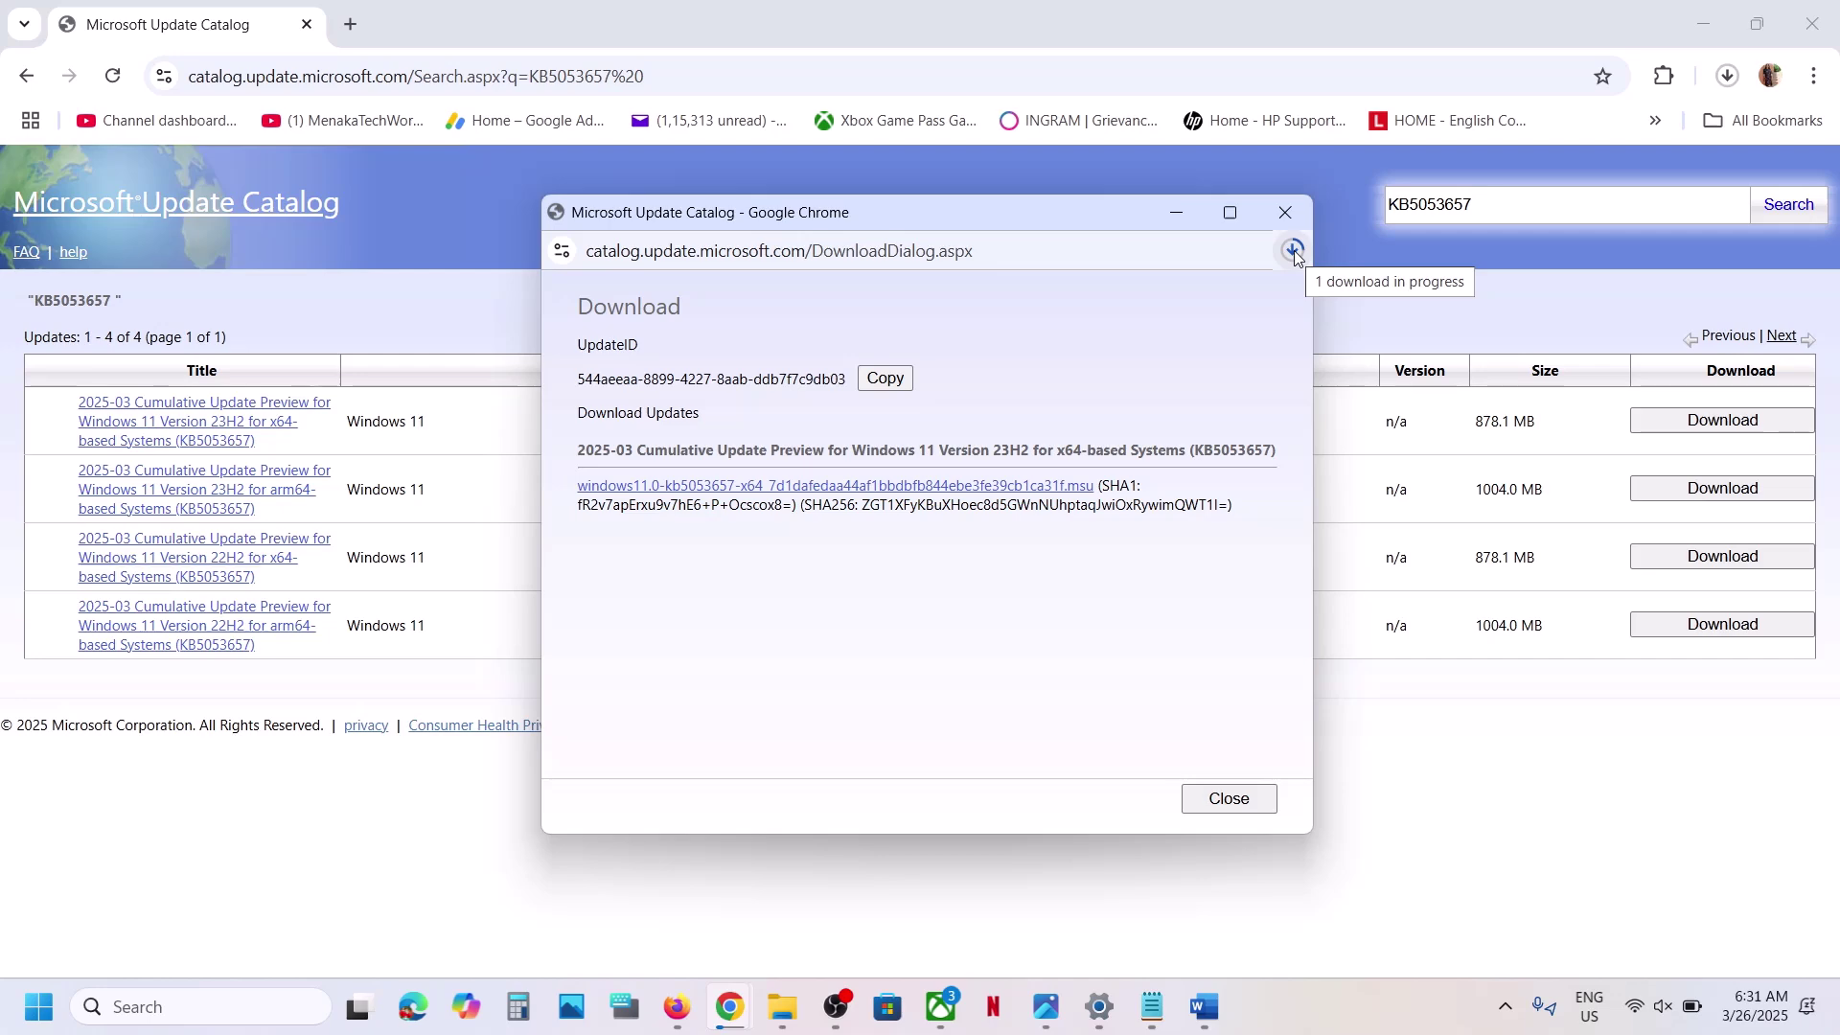
{"action": "left_click", "coordinate": [1406, 920]}
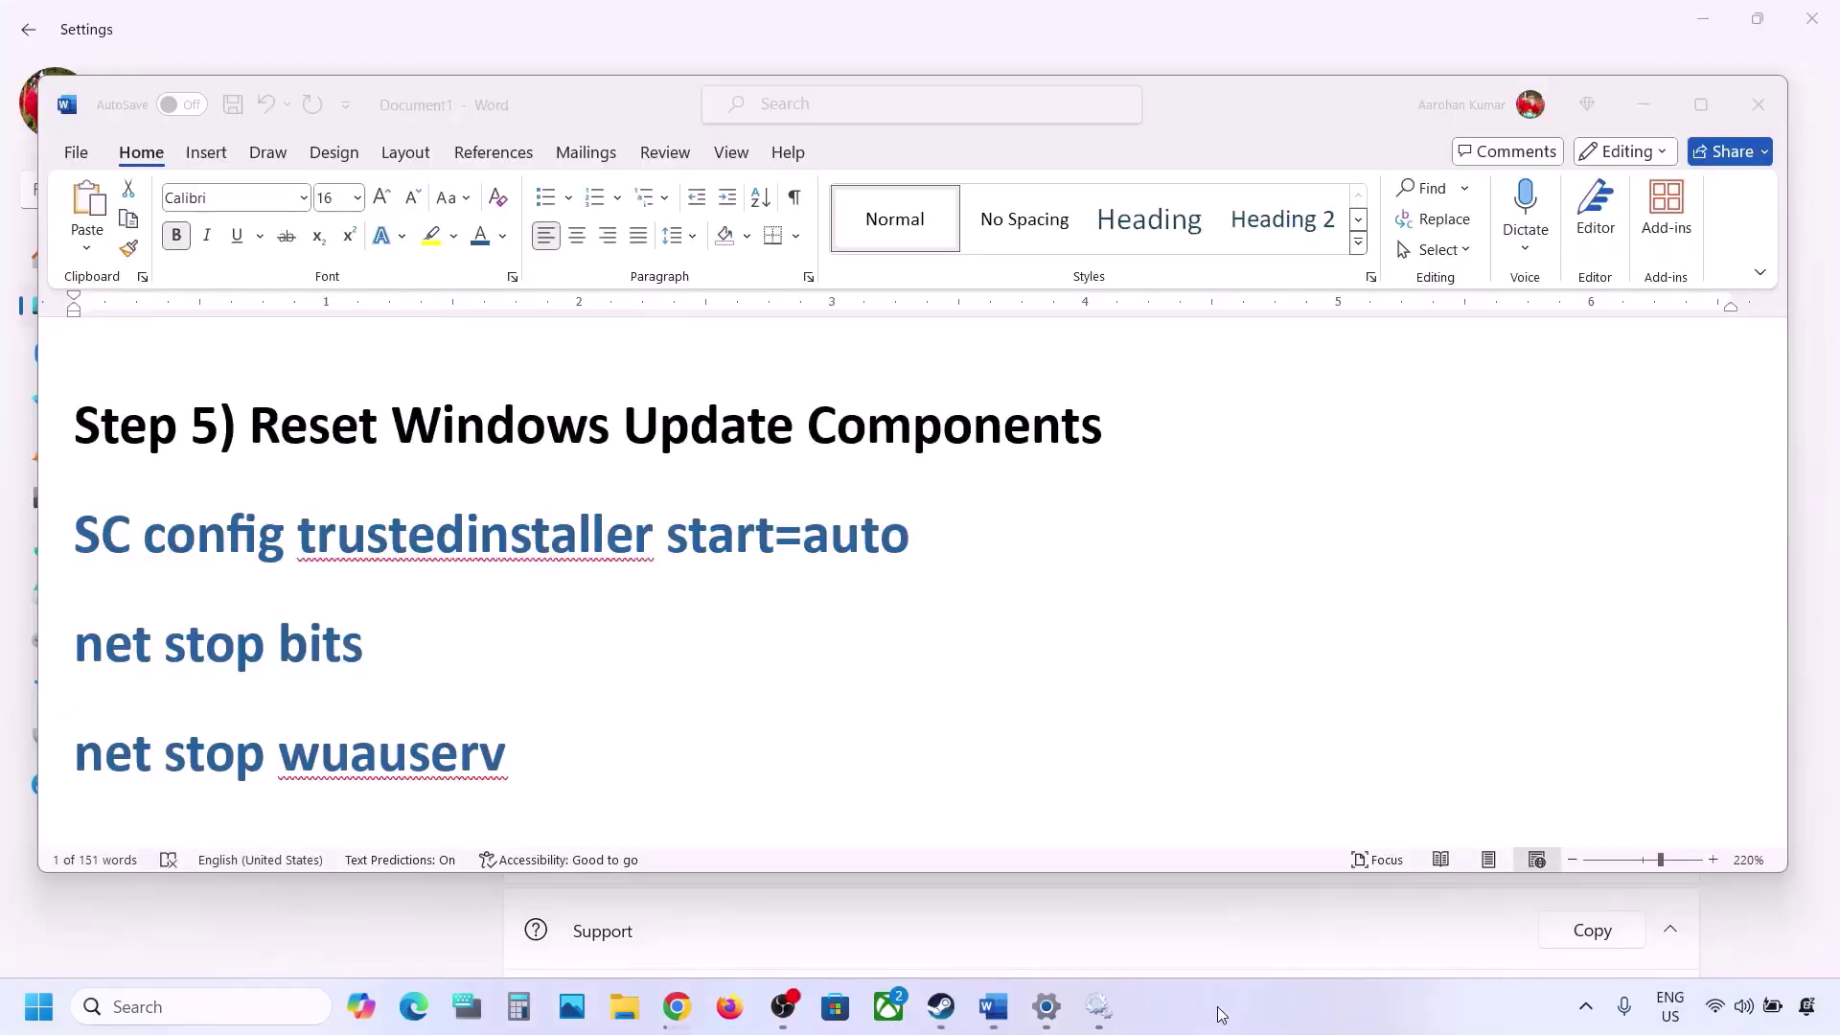
- Copy all the Reset Windows Update Components commands in the Word document, from "SC config trustedinstaller start=auto" through "net start appidsvc"
{"action": "left_click", "coordinate": [292, 437]}
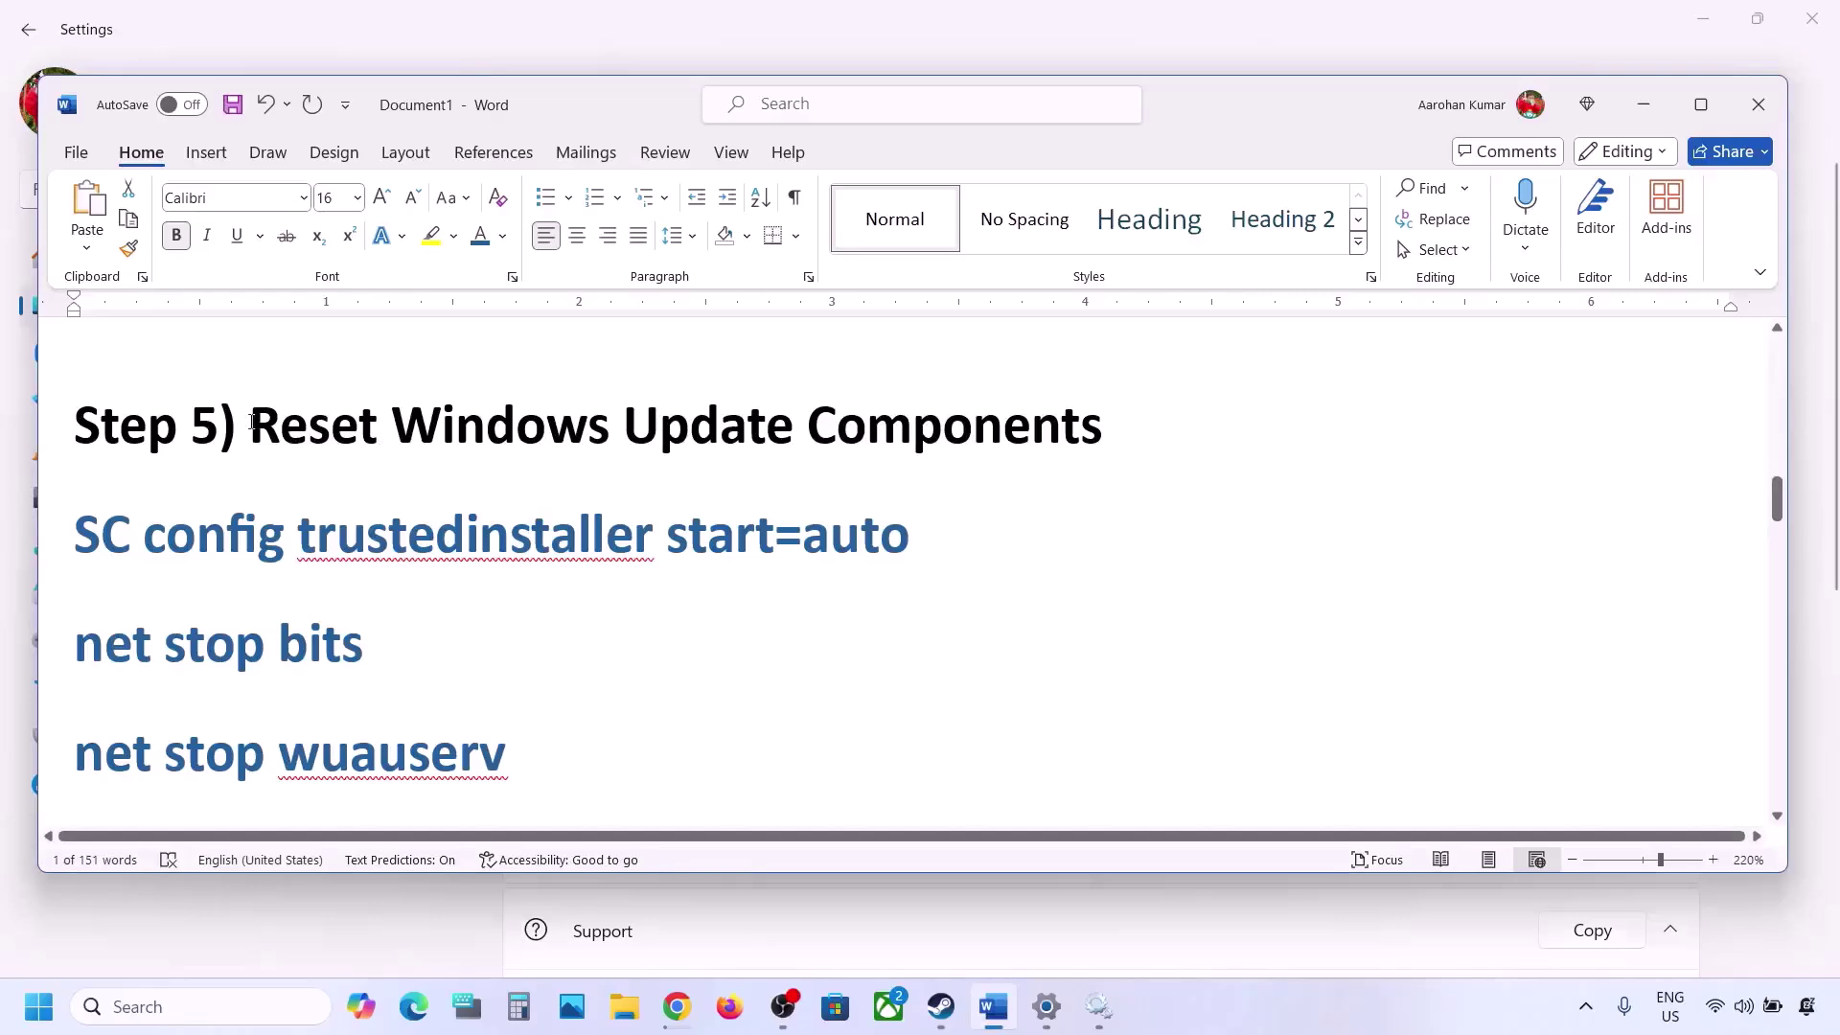
{"action": "left_click_drag", "start_coordinate": [252, 421], "coordinate": [820, 450]}
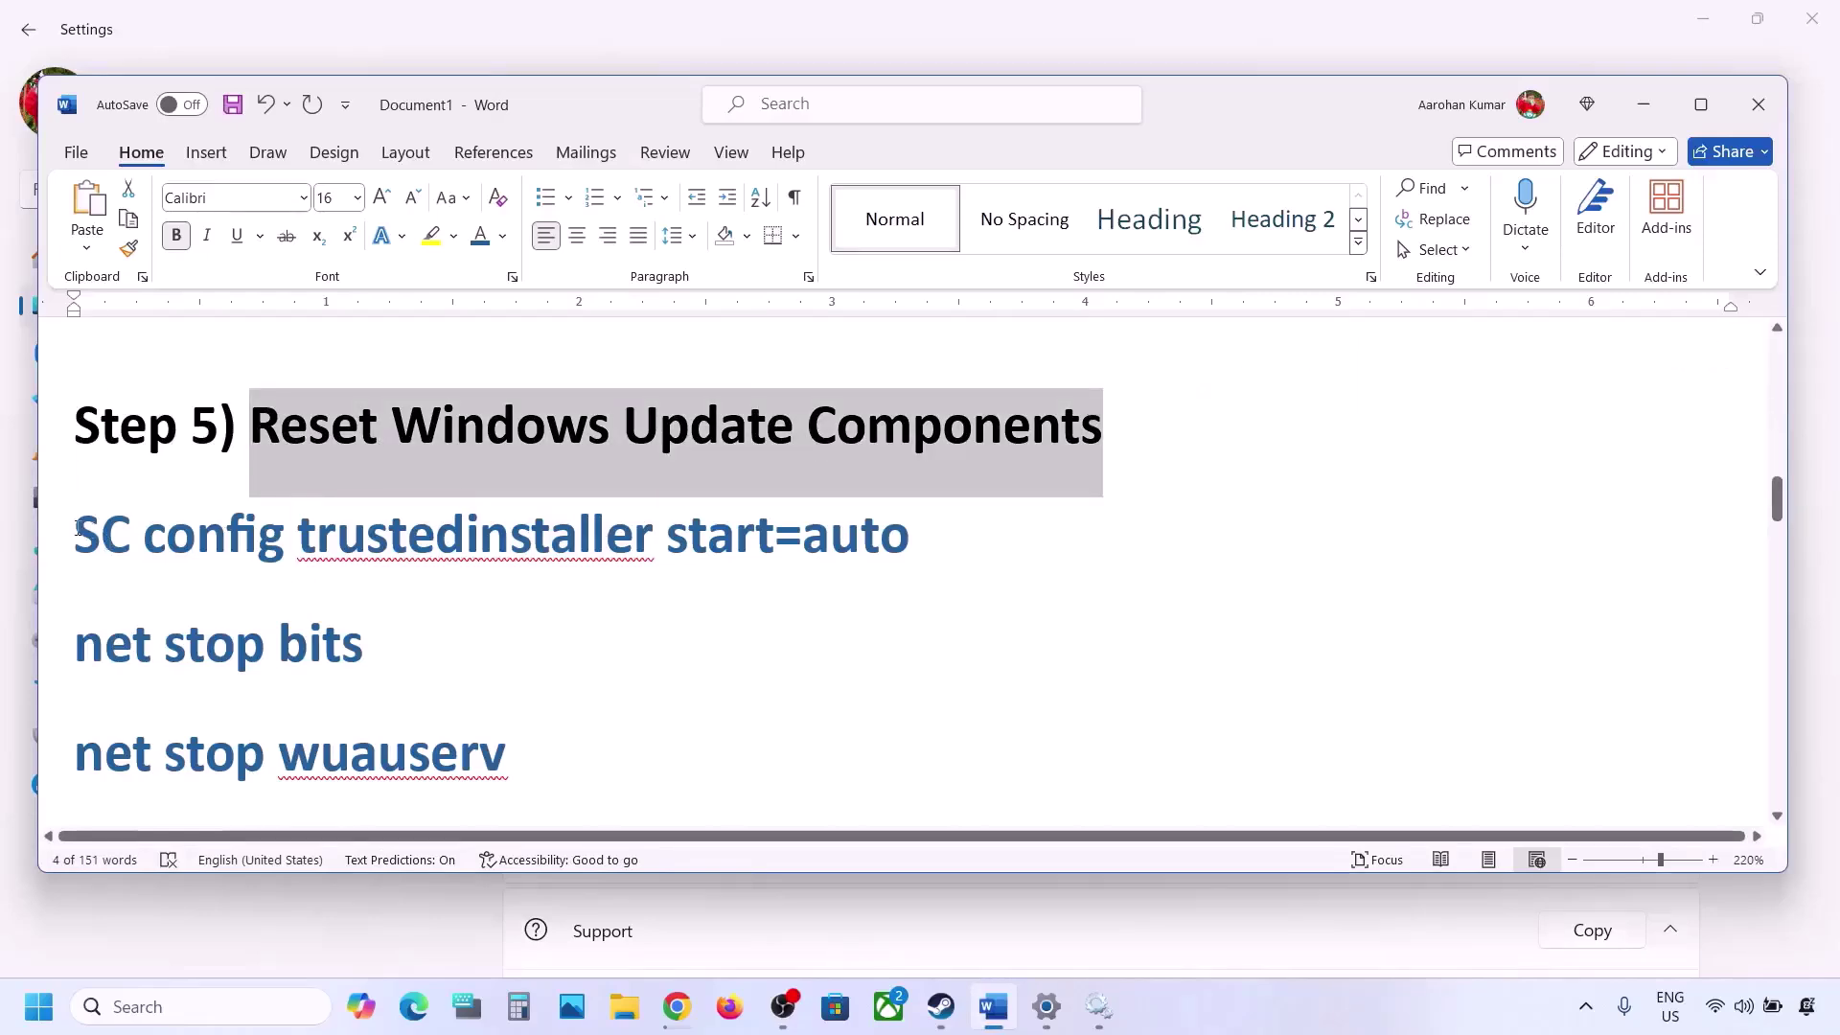
{"action": "mouse_move", "coordinate": [76, 527]}
{"action": "left_mouse_down"}
{"action": "mouse_move", "coordinate": [77, 614]}
{"action": "mouse_move", "coordinate": [77, 527]}
{"action": "left_mouse_up"}
{"action": "scroll", "coordinate": [76, 527], "scroll_direction": "down", "scroll_amount": 5}
{"action": "scroll", "coordinate": [76, 527], "scroll_direction": "down", "scroll_amount": 15}
{"action": "scroll", "coordinate": [77, 527], "scroll_direction": "down", "scroll_amount": 1}
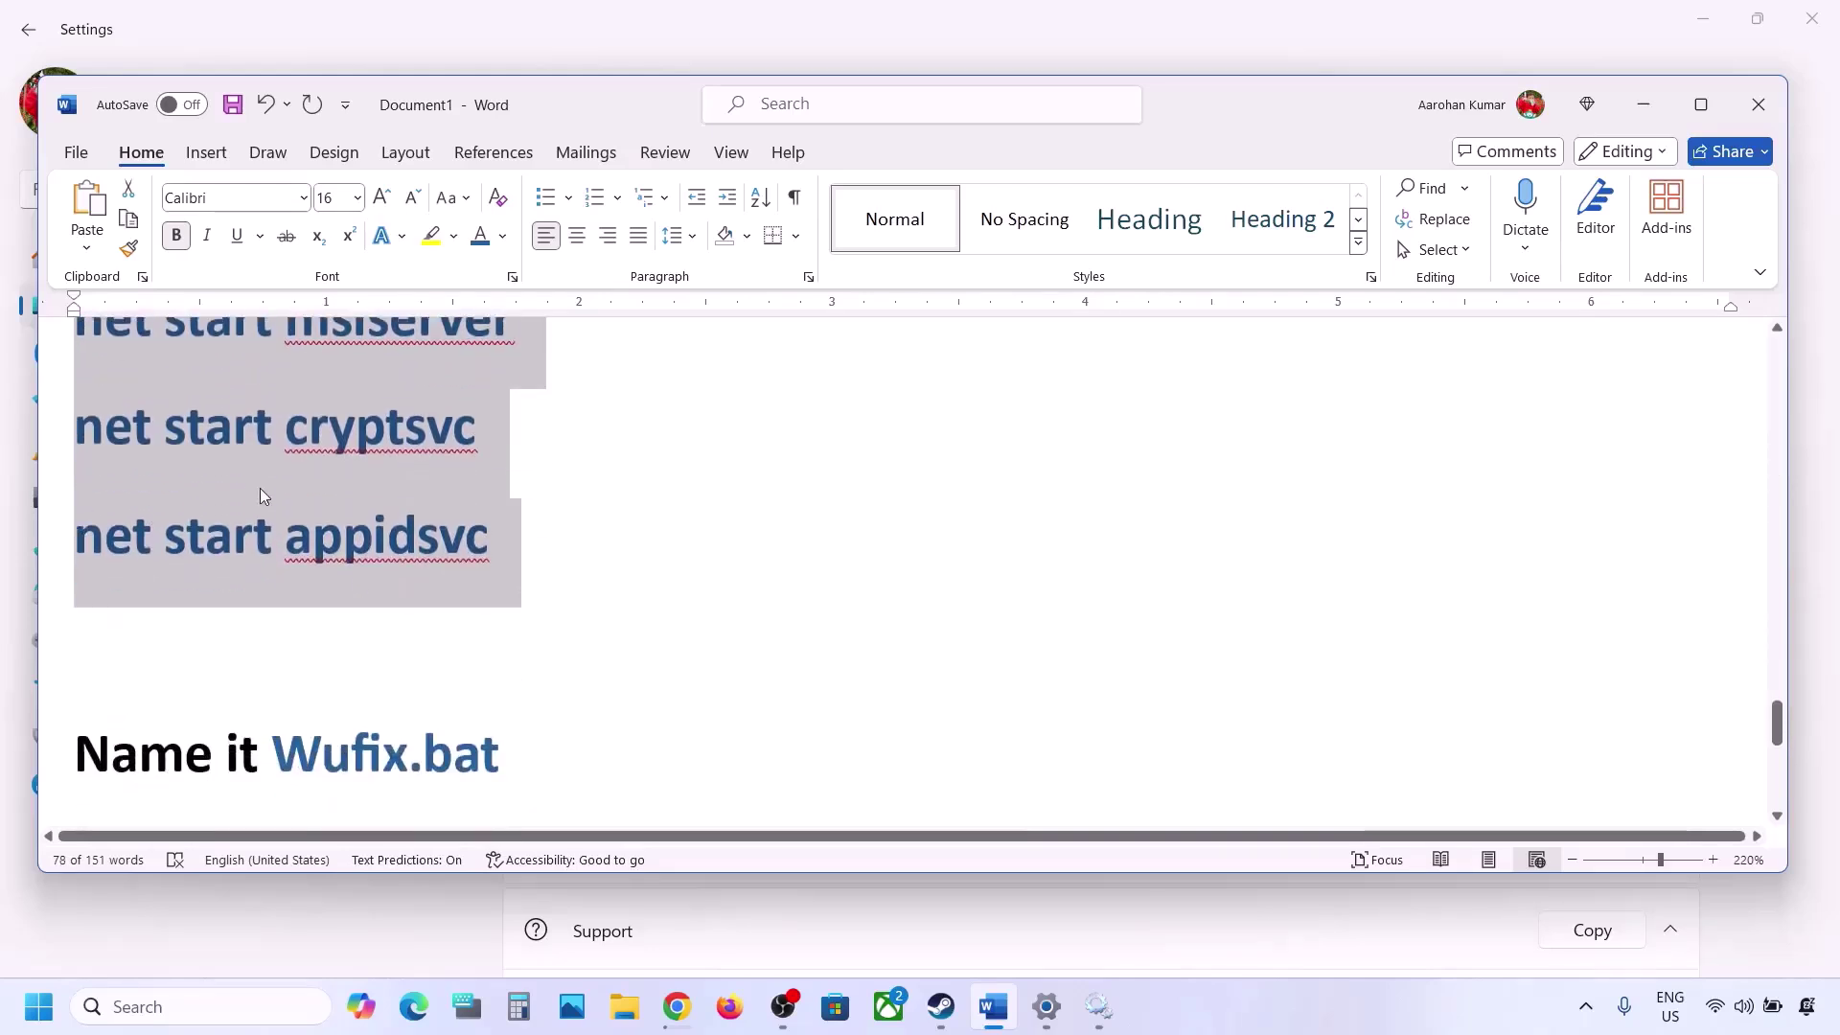
{"action": "right_click", "coordinate": [260, 487]}
{"action": "left_click", "coordinate": [320, 593]}
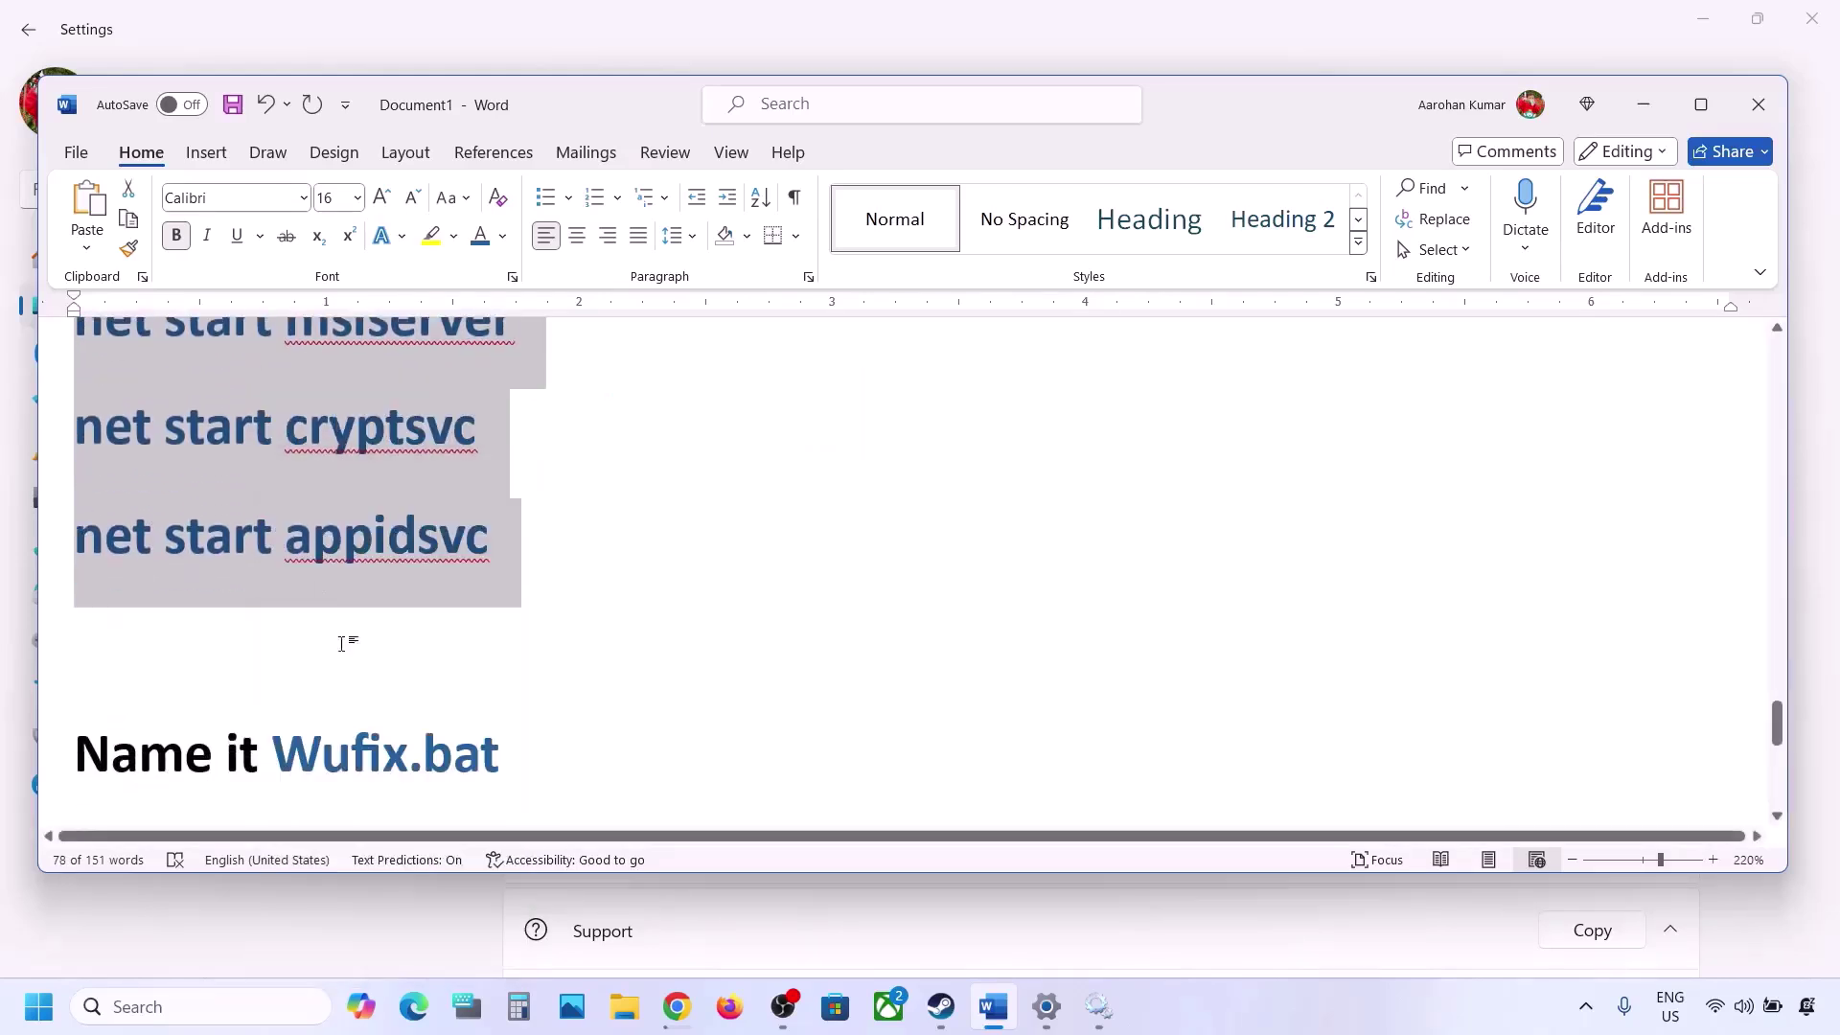
- Open Notepad and paste the copied Windows Update reset commands into a blank file
{"action": "left_click", "coordinate": [159, 1006]}
{"action": "type", "text": "note"}
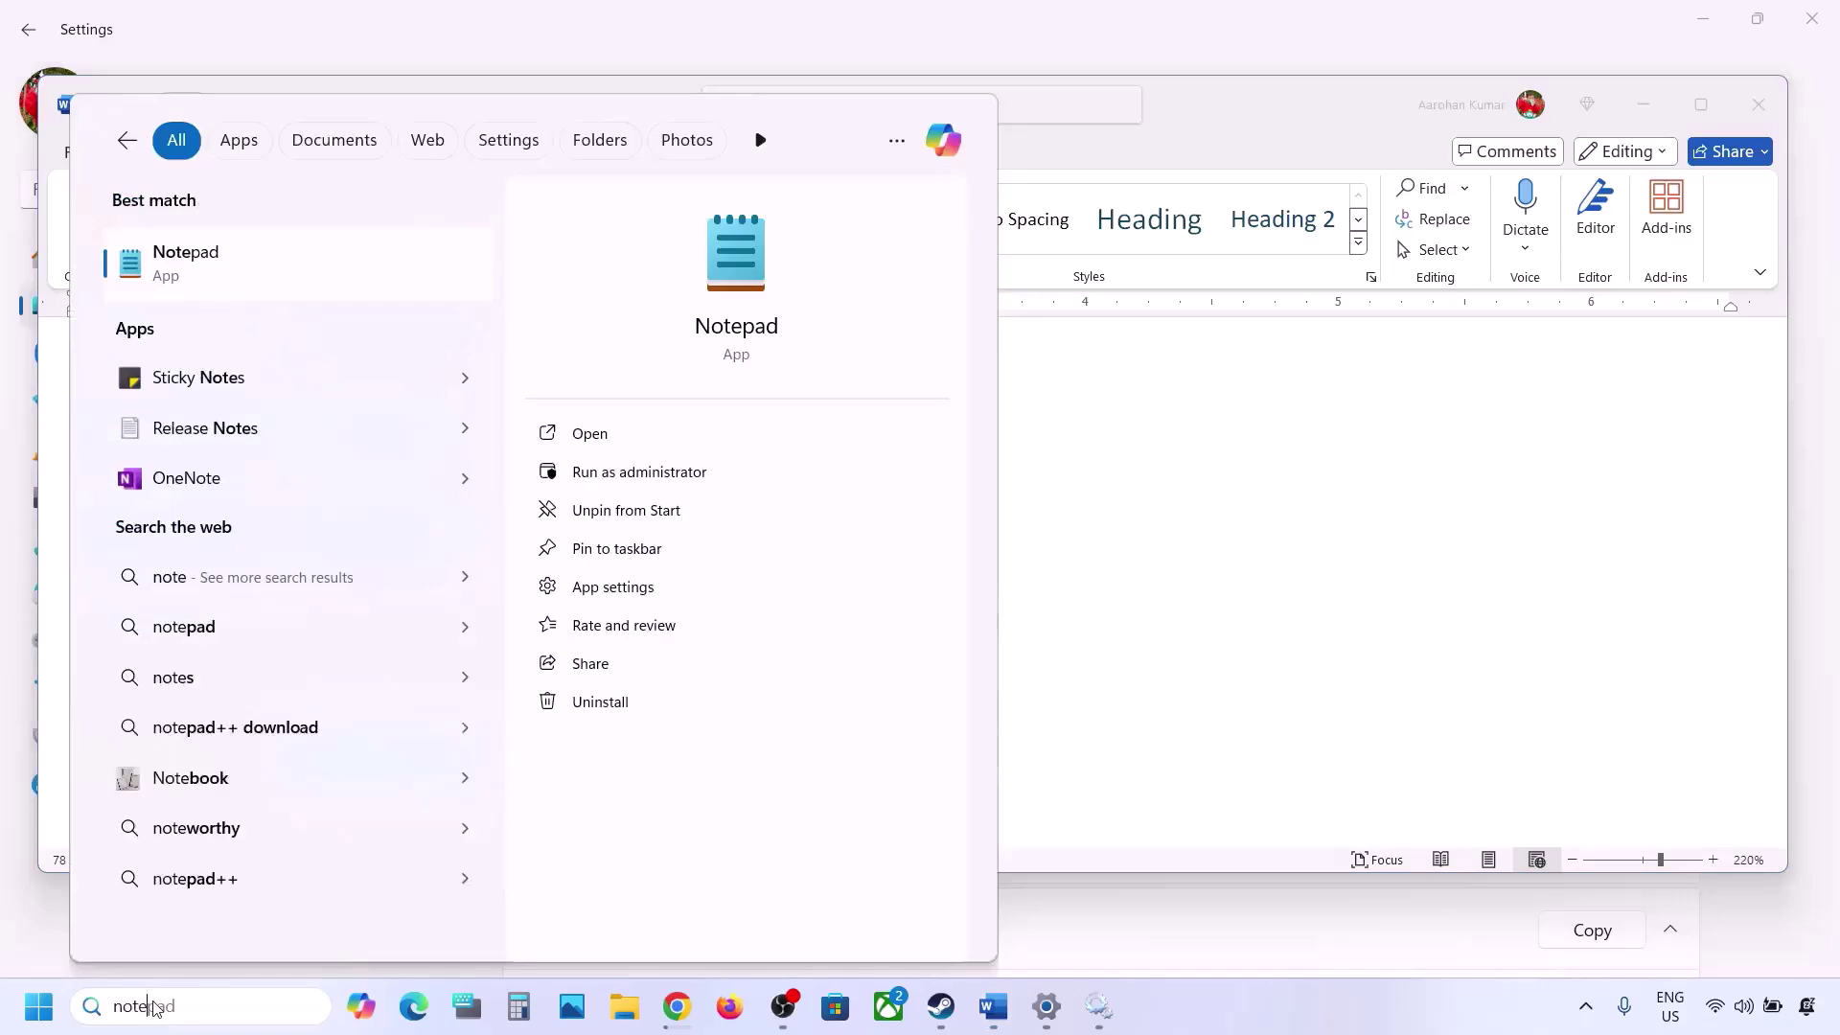
{"action": "key", "text": "Return"}
{"action": "key", "text": "ctrl+v"}
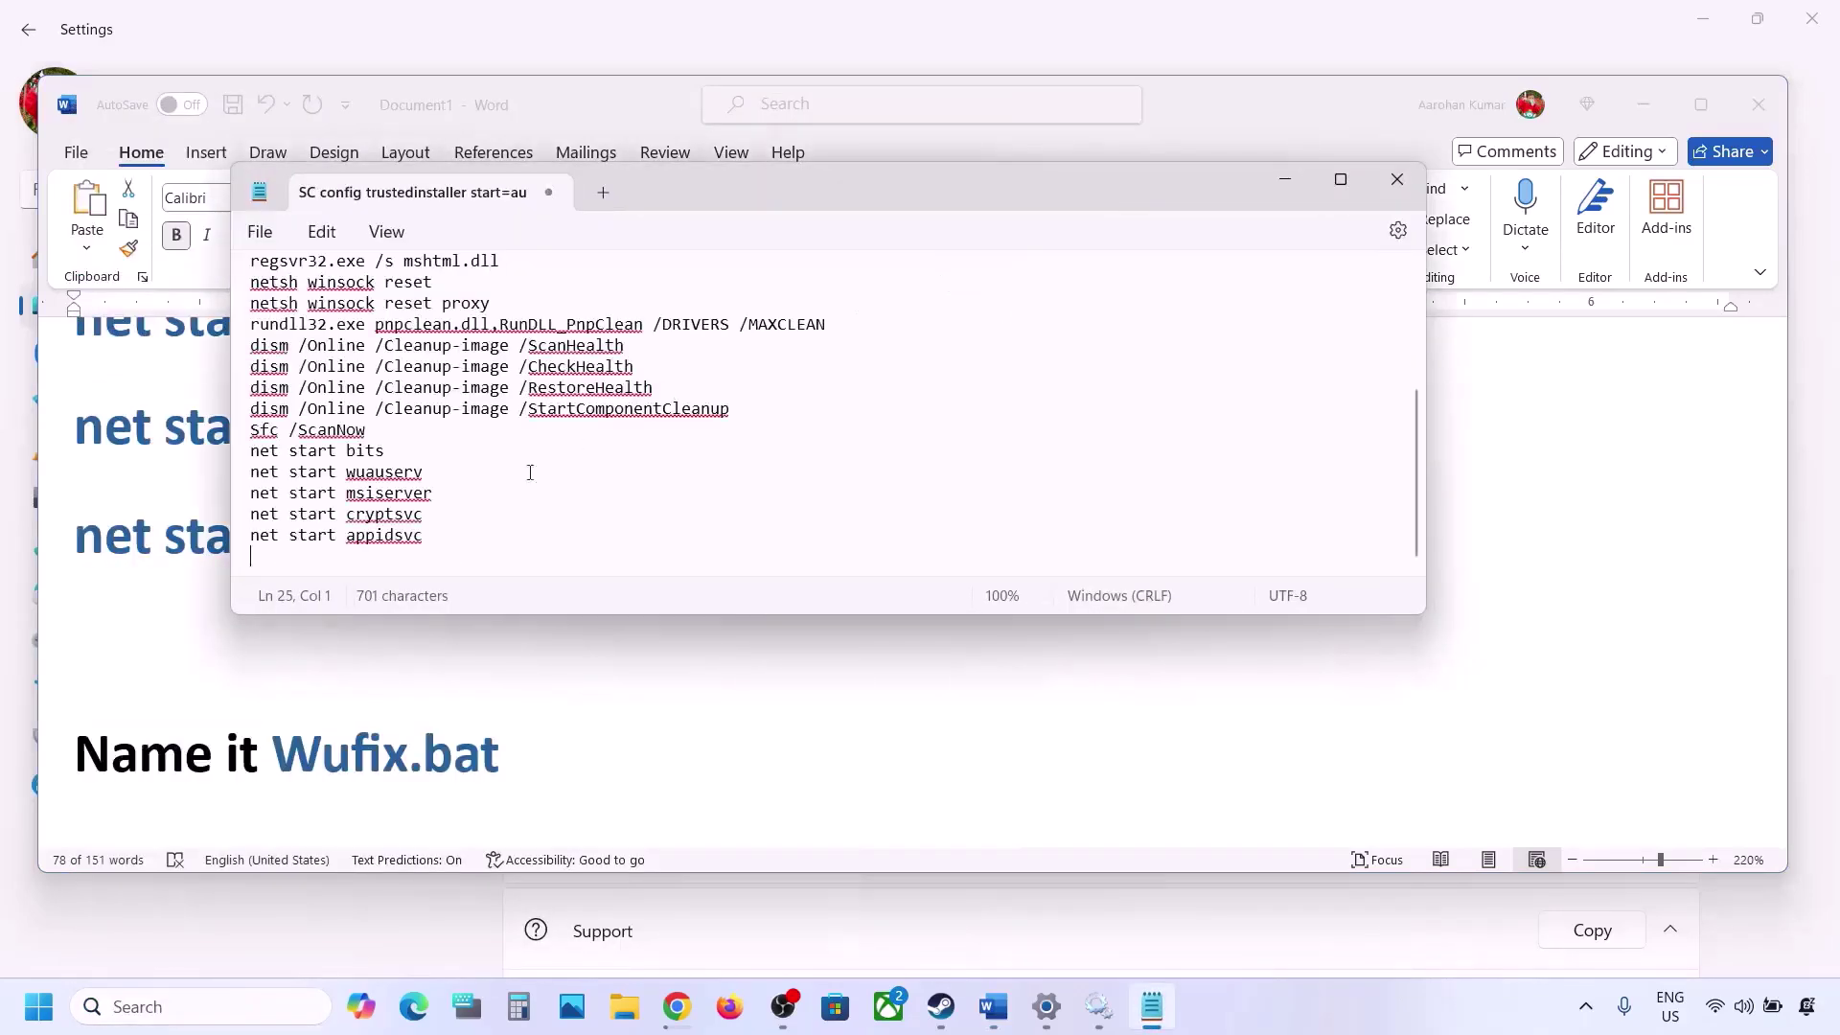
{"action": "scroll", "coordinate": [520, 449], "scroll_direction": "up", "scroll_amount": 4}
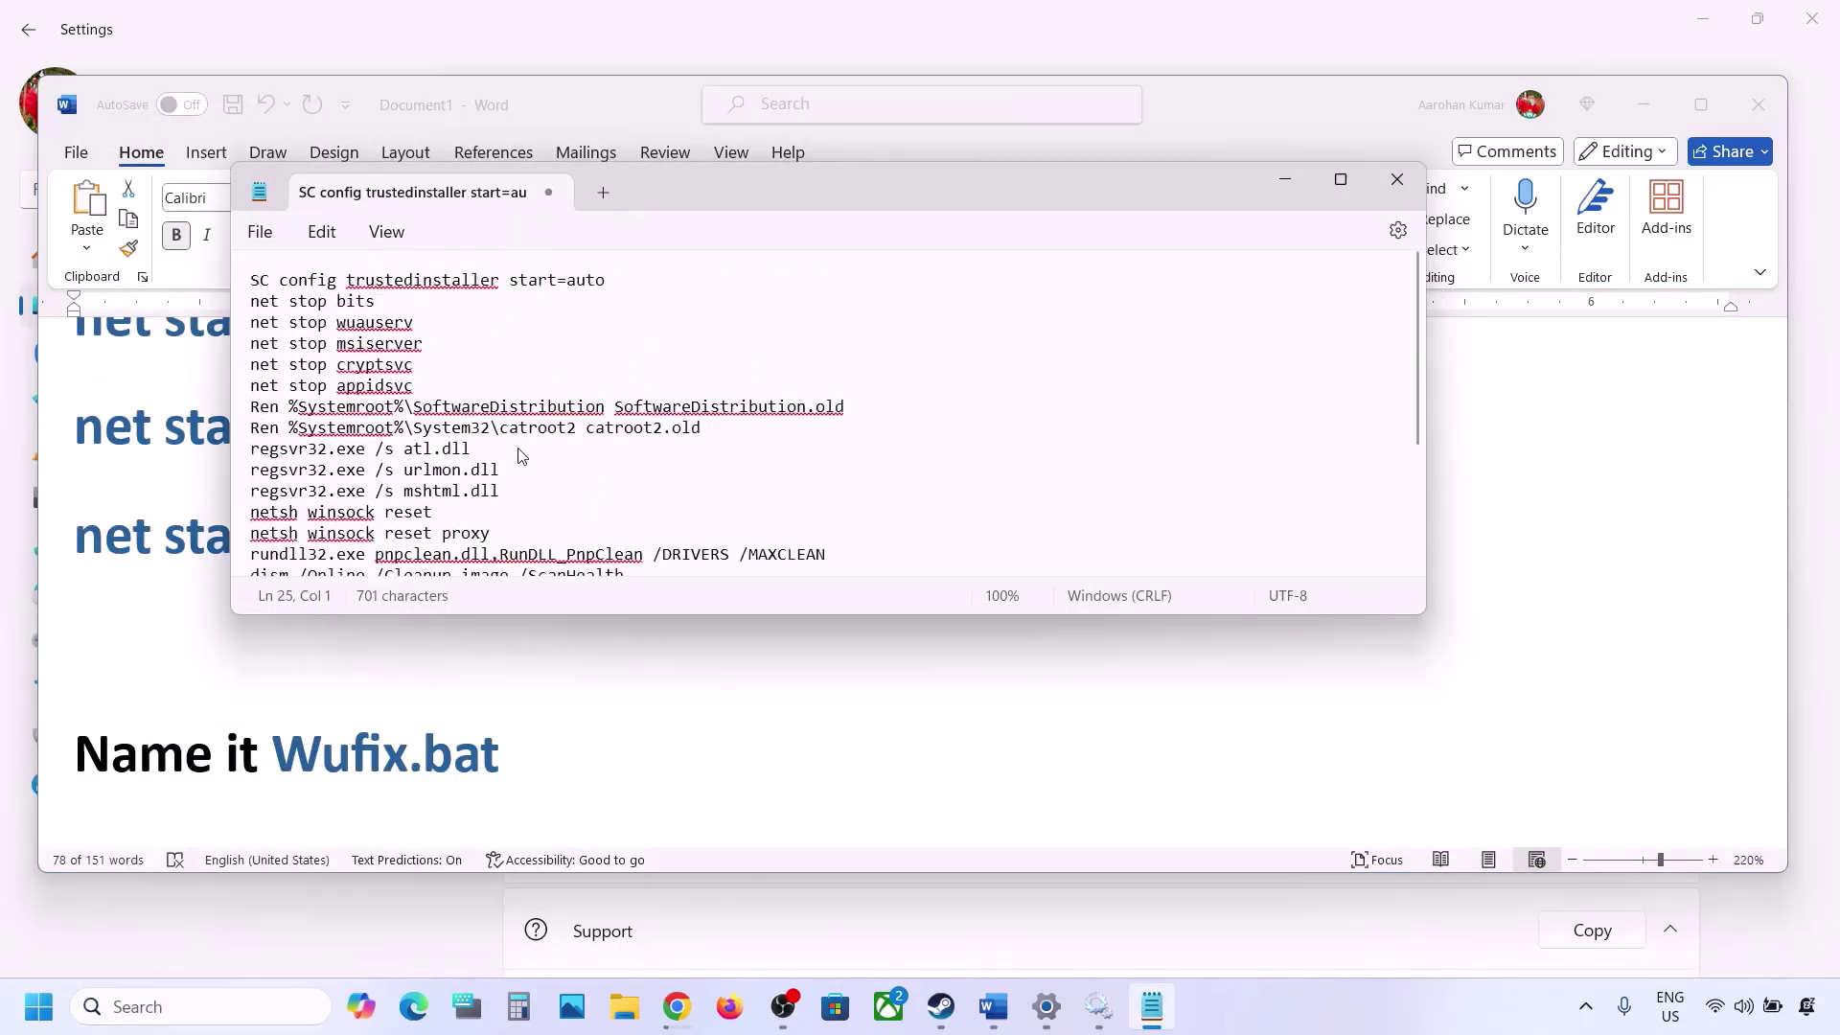
- Save the Notepad file to the Desktop as Wufix.bat with the All files type, then close Notepad
{"action": "left_click", "coordinate": [261, 232]}
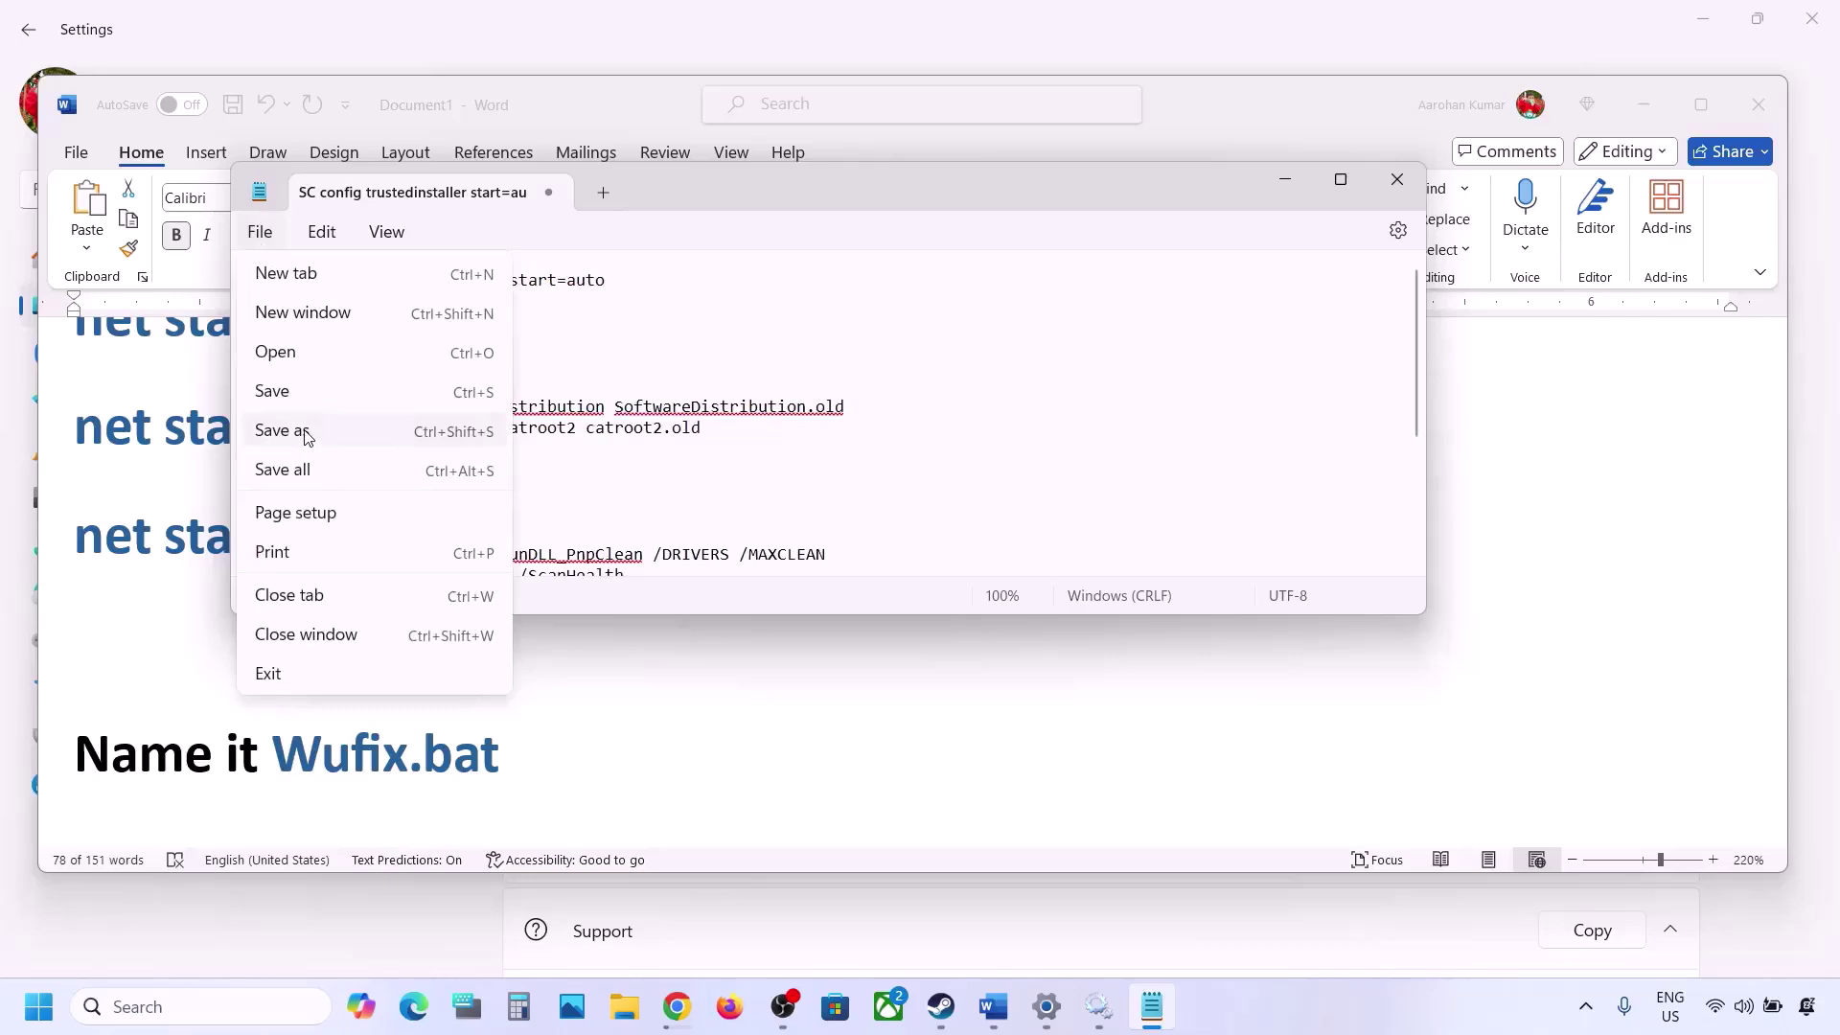
{"action": "left_click", "coordinate": [307, 437]}
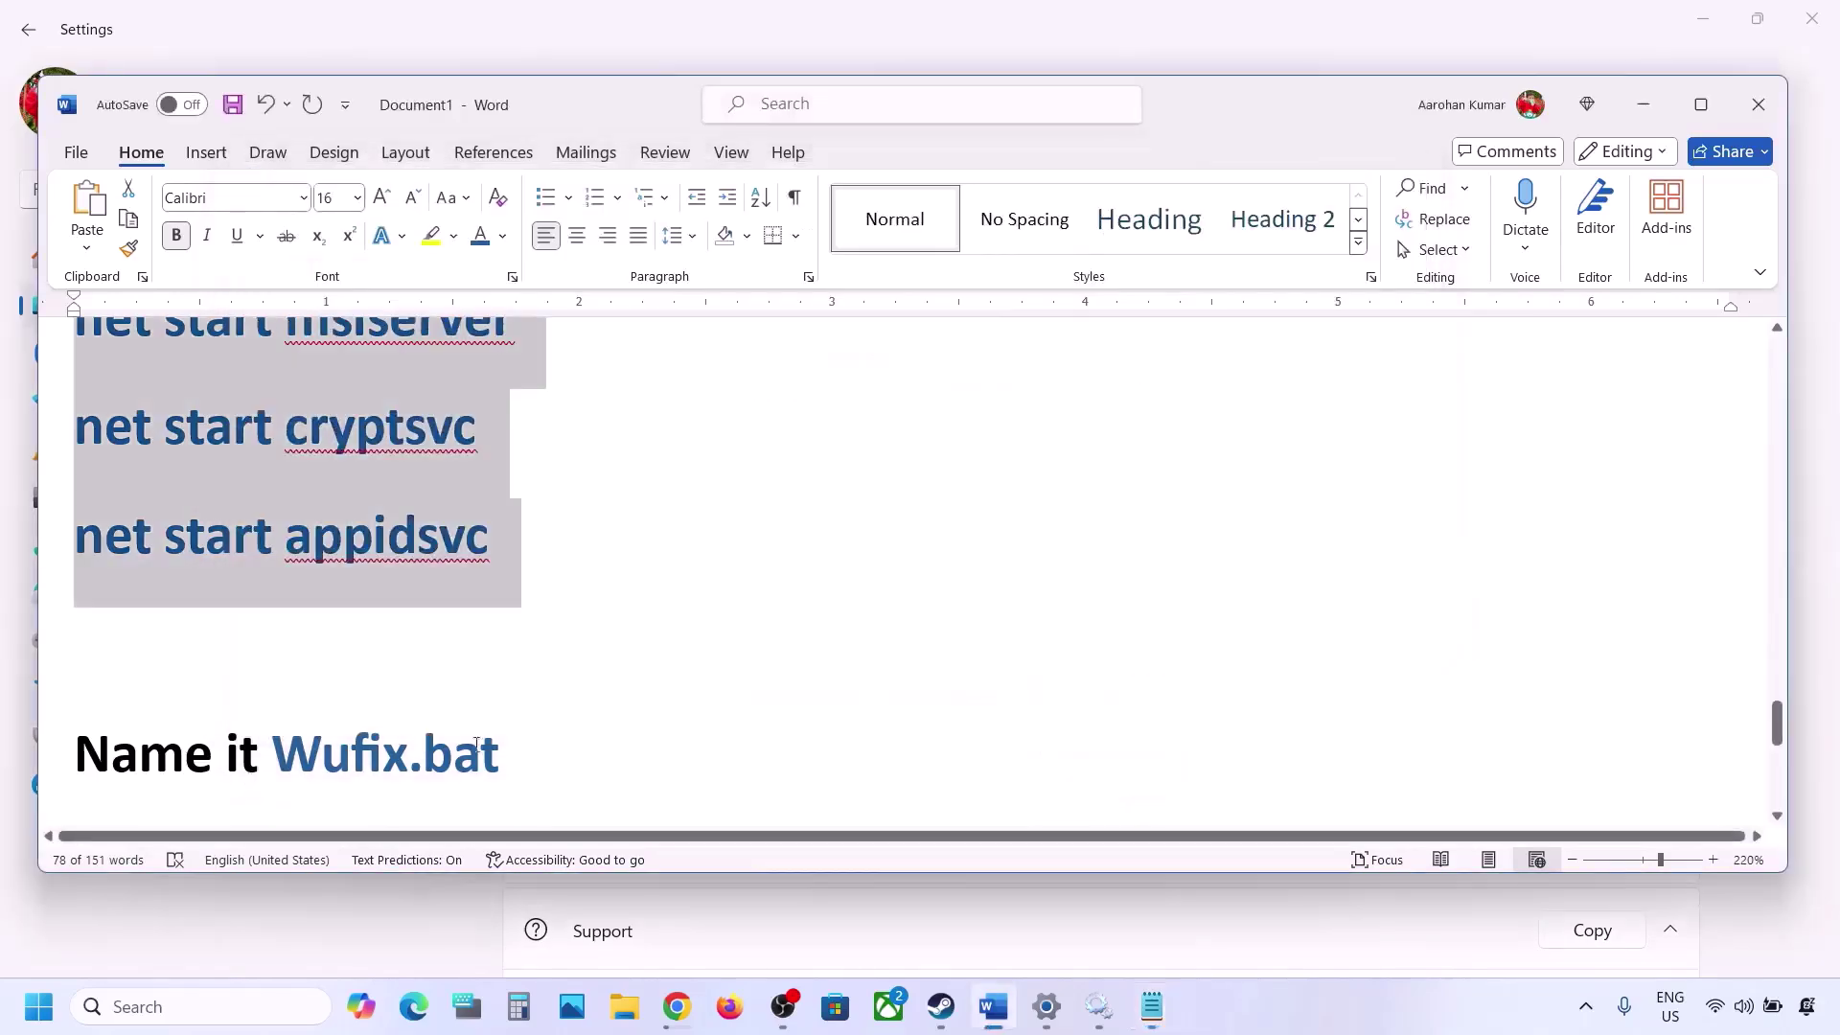
{"action": "left_click_drag", "start_coordinate": [509, 747], "coordinate": [273, 752]}
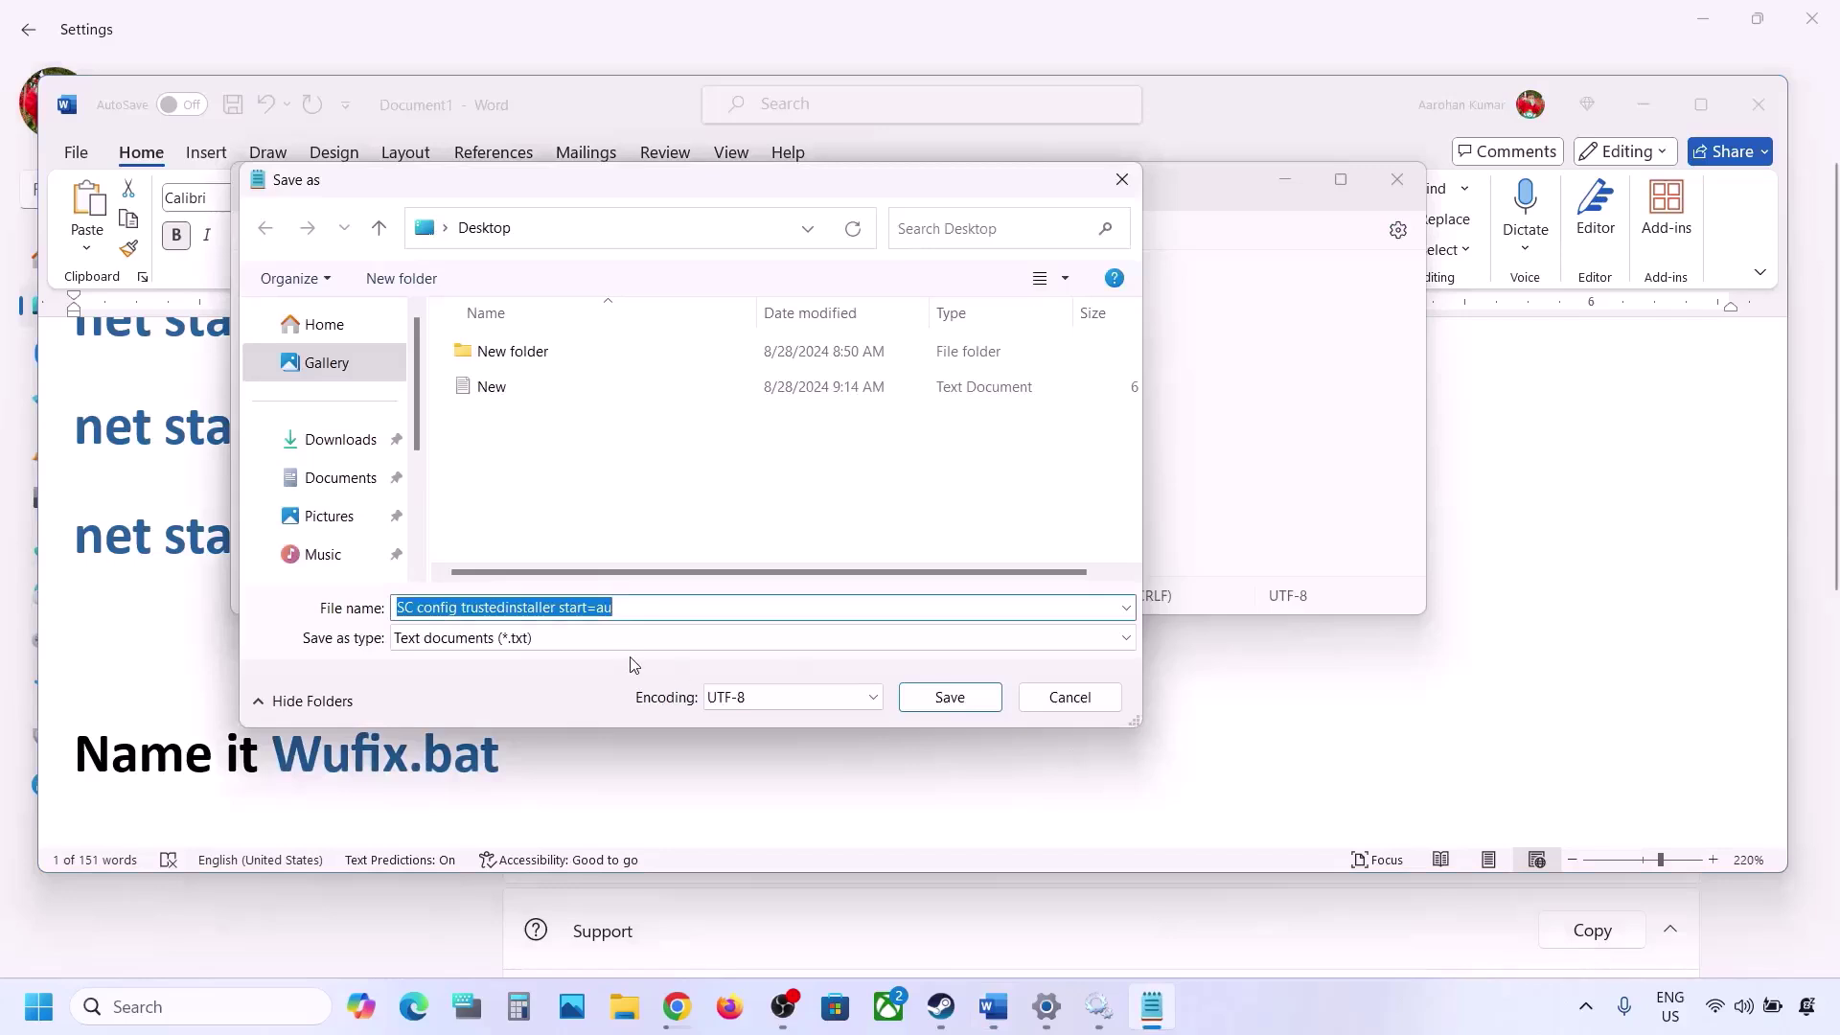
{"action": "key", "text": "ctrl+v"}
{"action": "left_click_drag", "start_coordinate": [493, 608], "coordinate": [374, 614]}
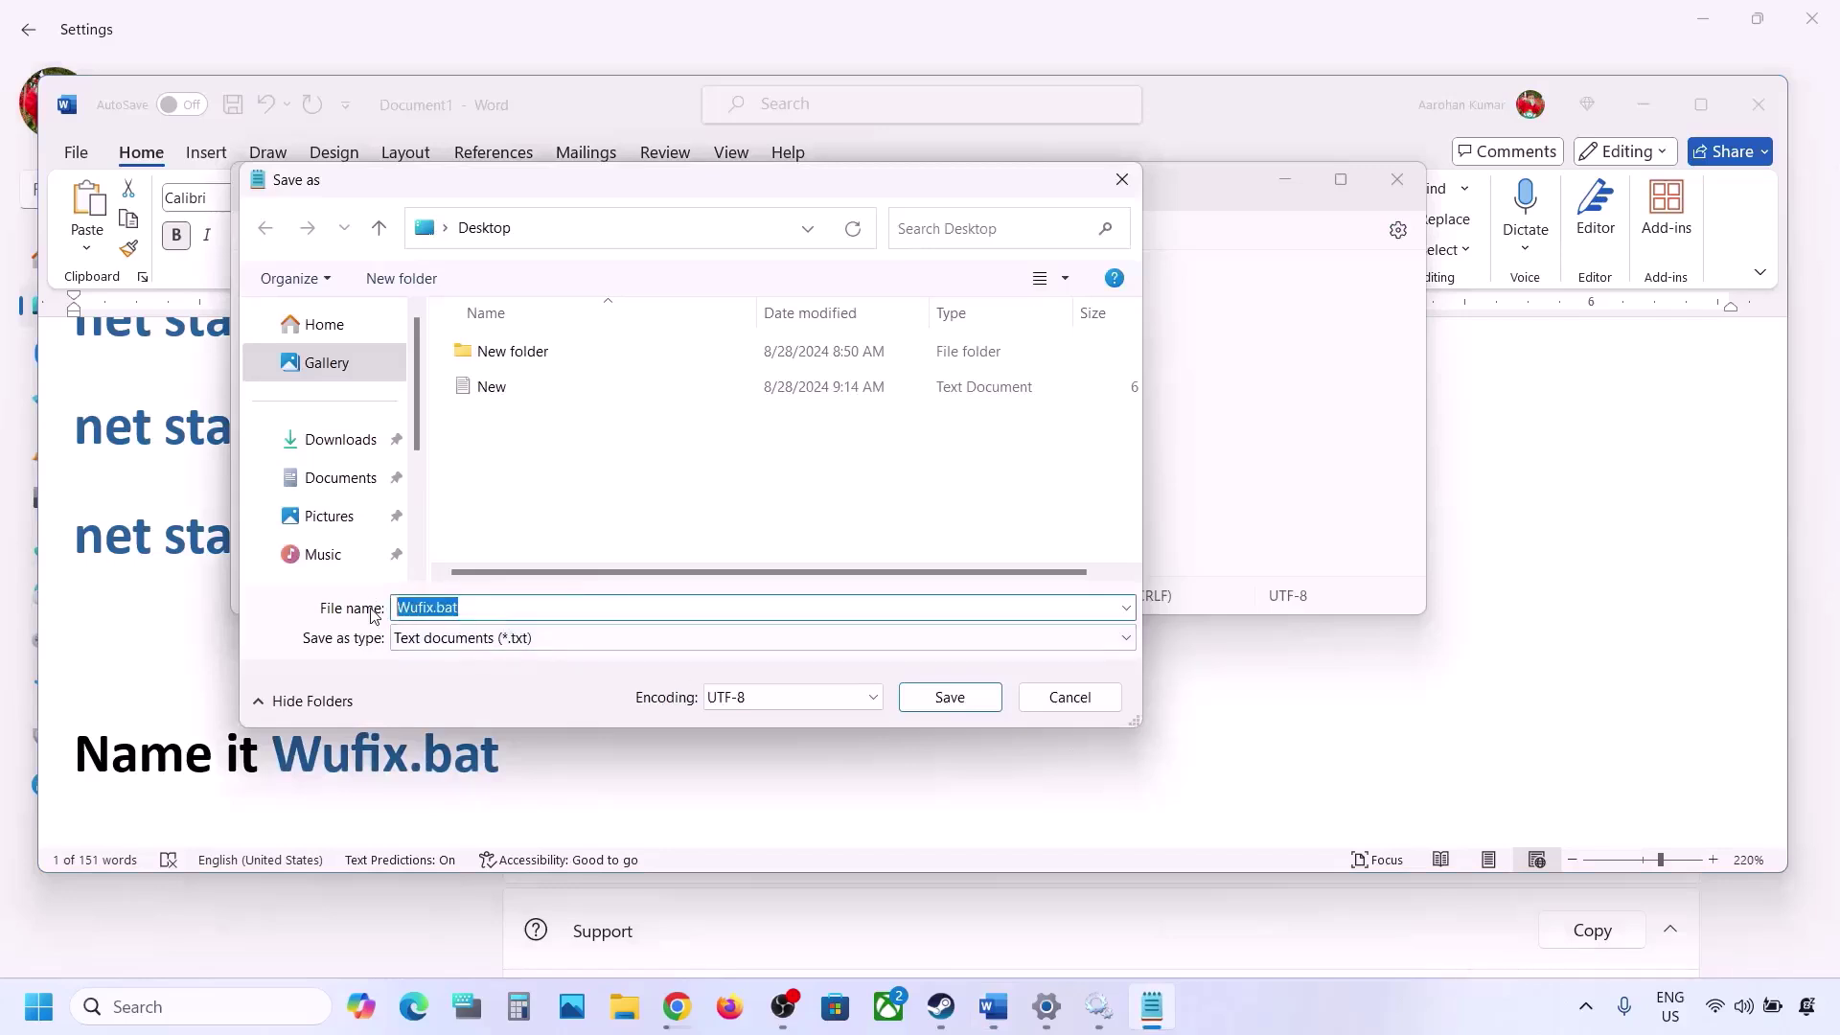
{"action": "left_click", "coordinate": [451, 639]}
{"action": "left_click", "coordinate": [472, 686]}
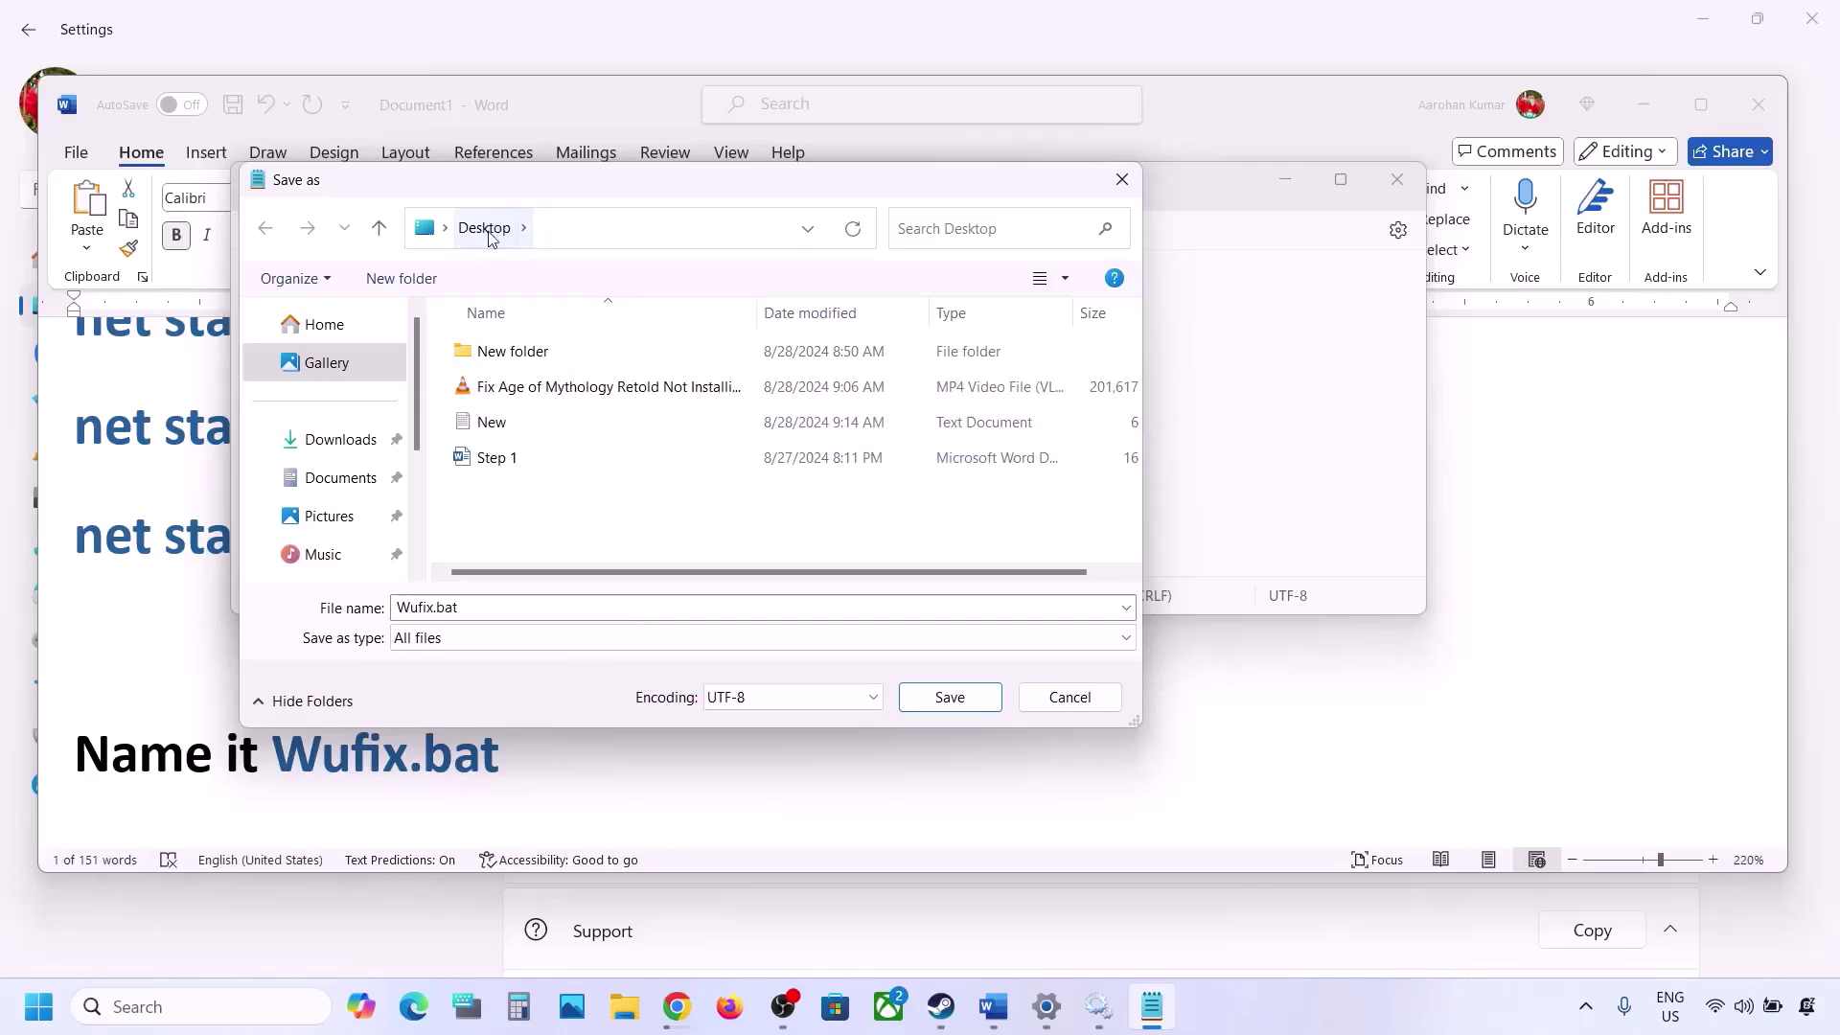
{"action": "left_click", "coordinate": [937, 695]}
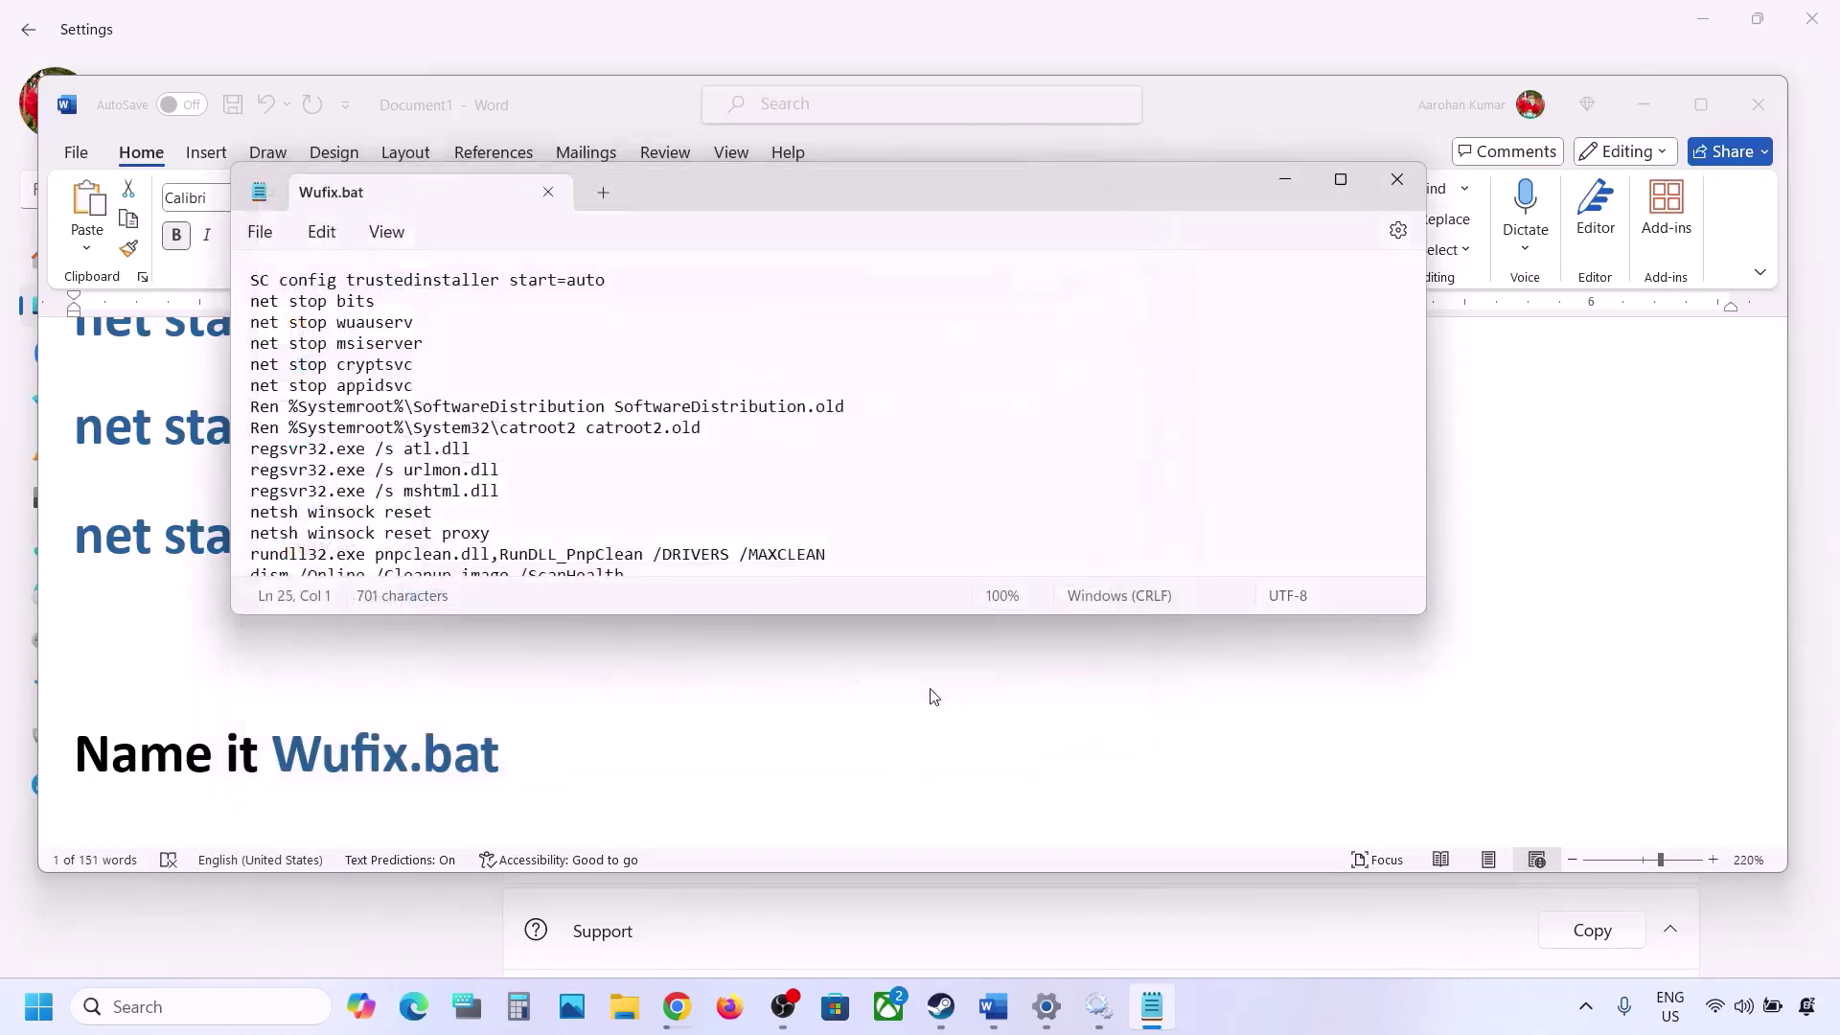
{"action": "left_click", "coordinate": [1397, 179]}
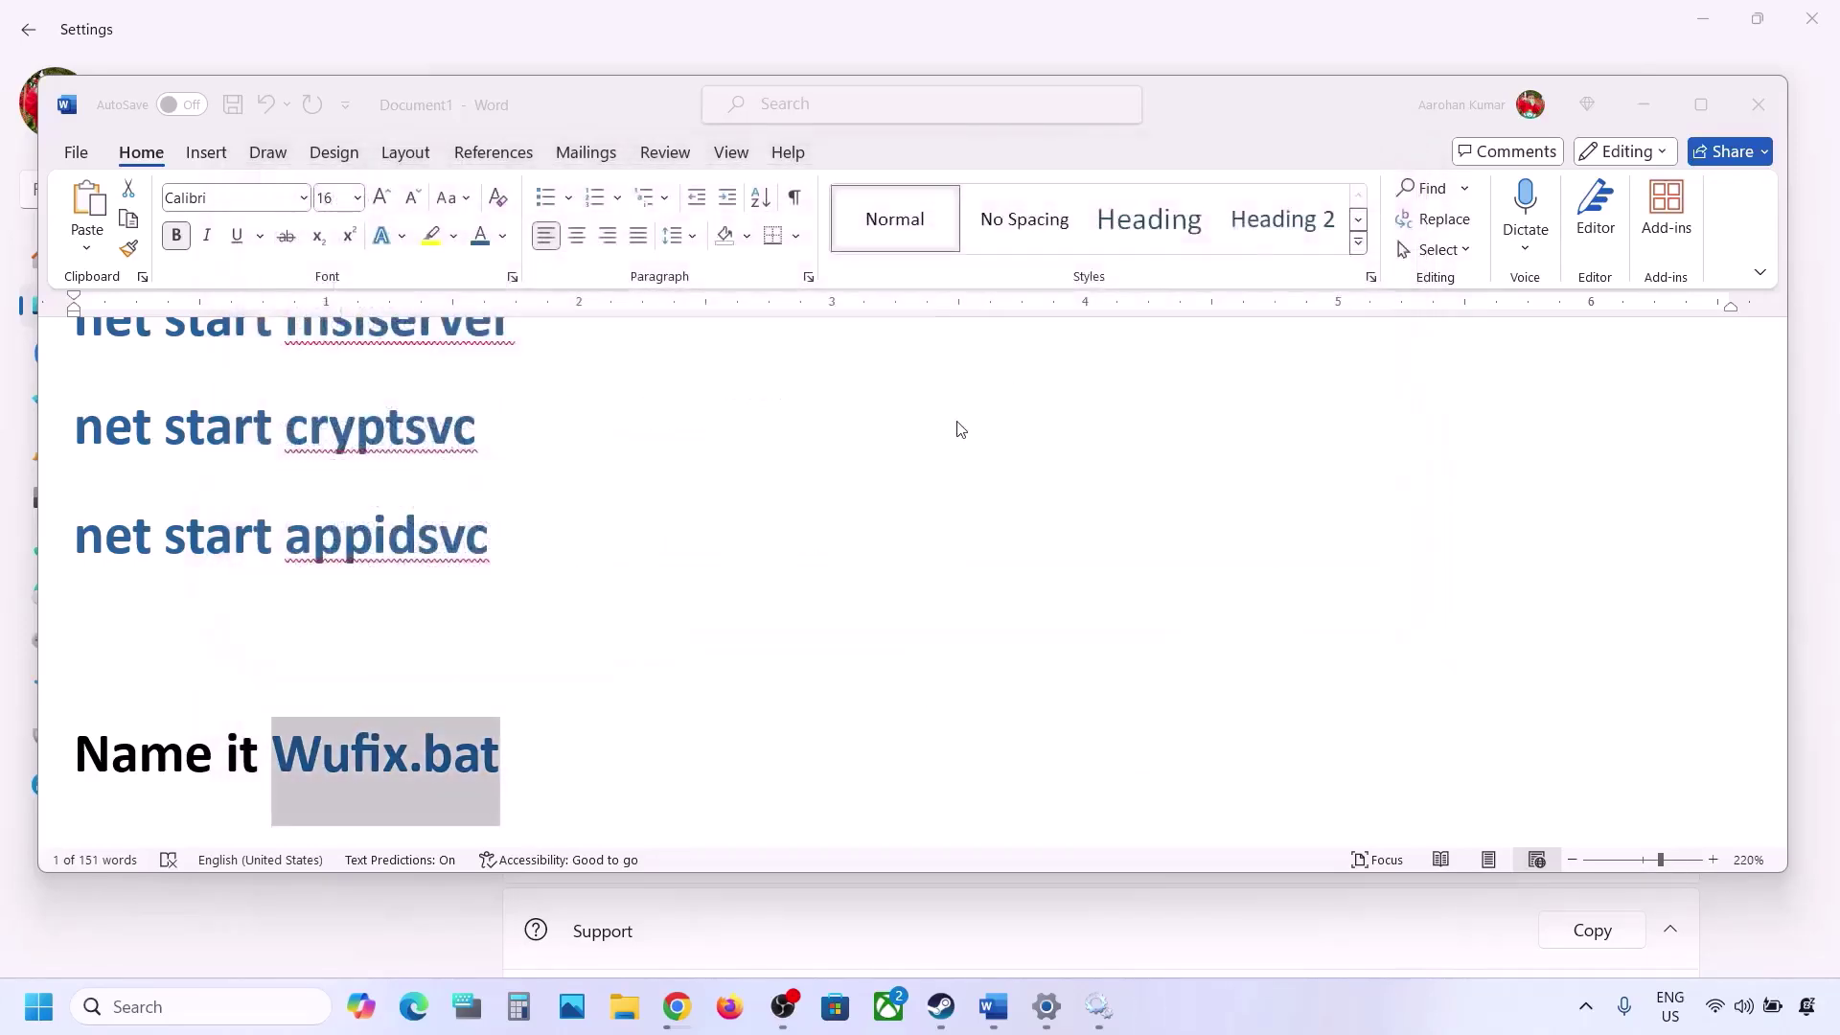
- Show the desktop and run the Wufix batch file as administrator
{"action": "key", "text": "super+d"}
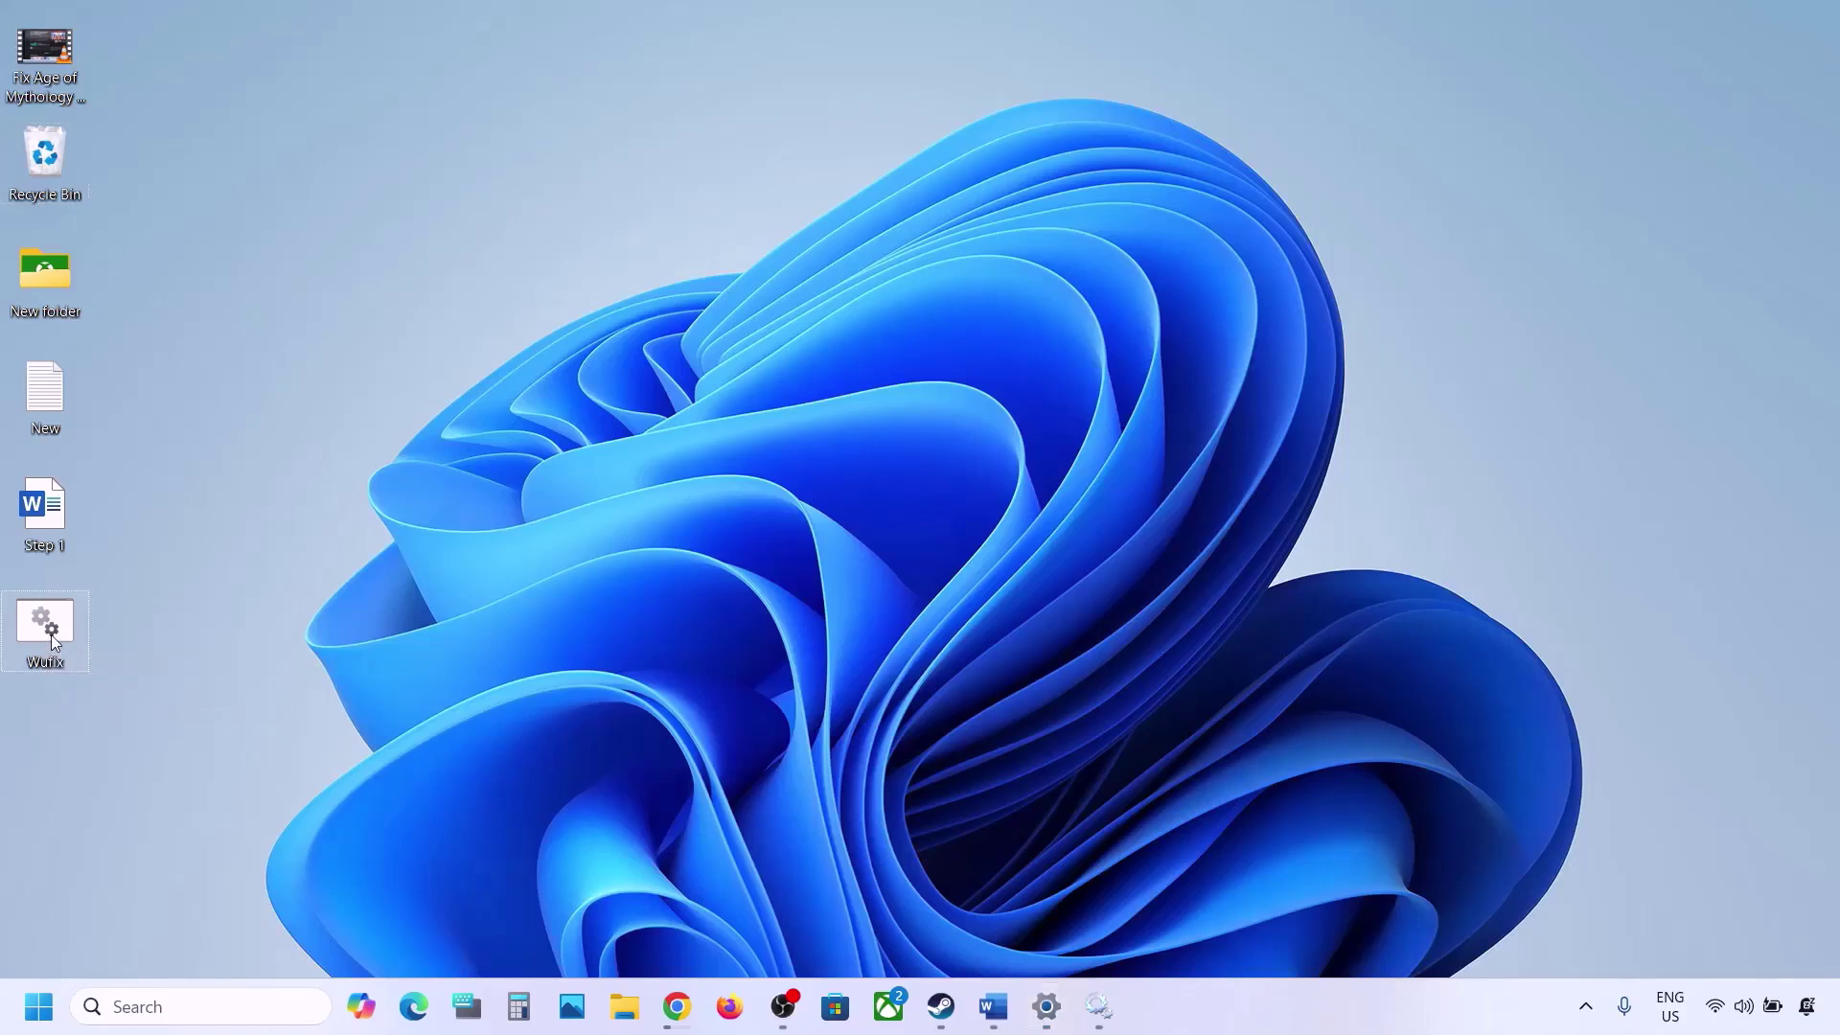
{"action": "right_click", "coordinate": [52, 641]}
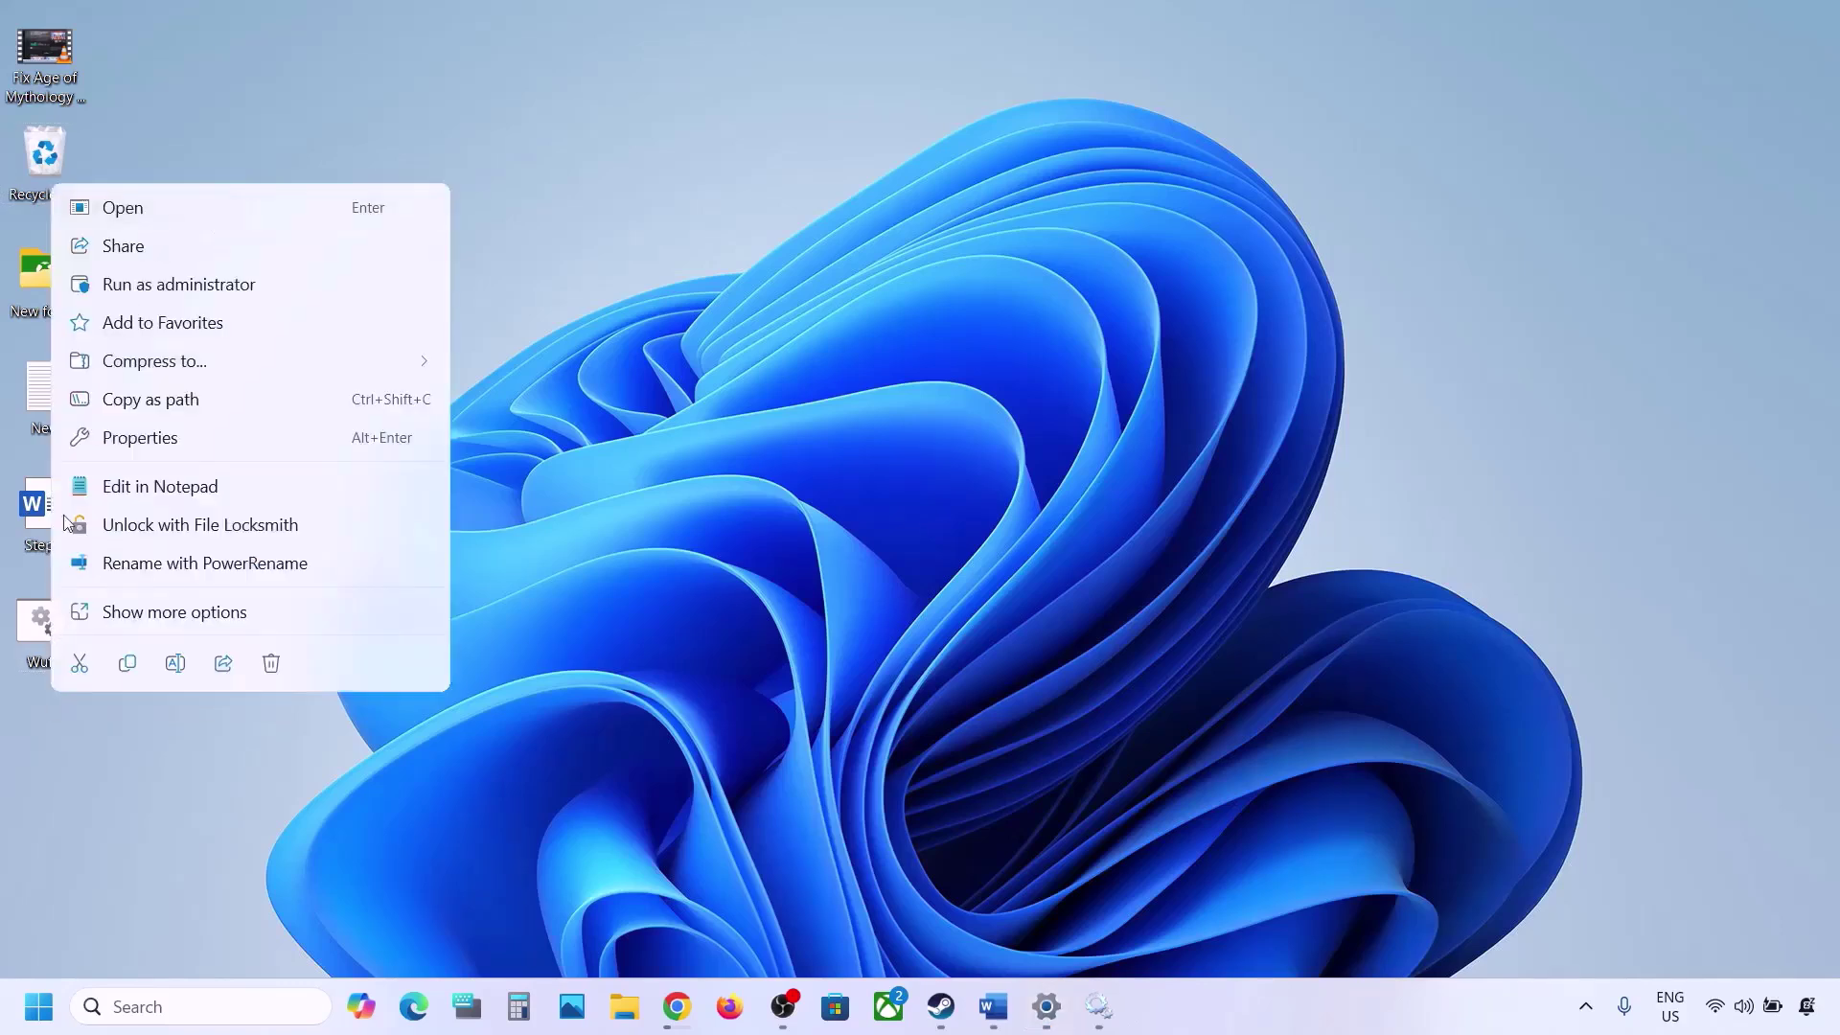
{"action": "left_click", "coordinate": [187, 282]}
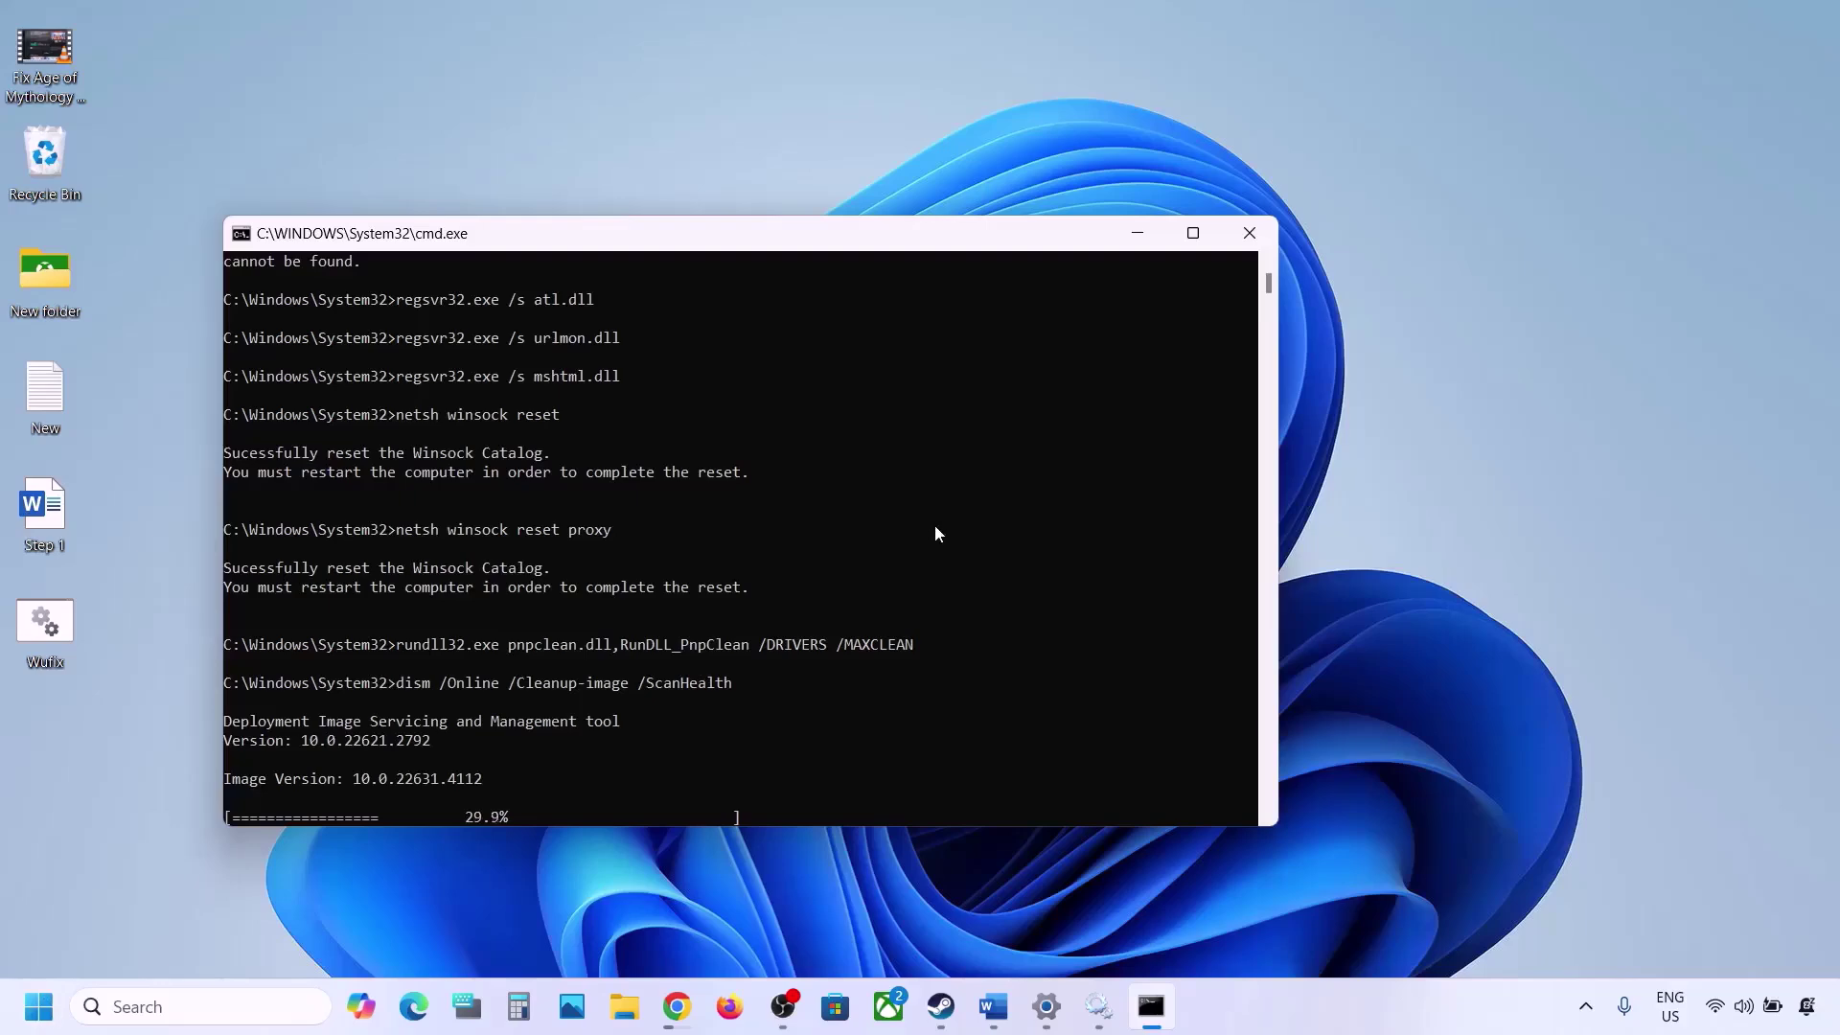
- Switch to the Word document, read Step 6 about the Media Creation Tool, and select its Windows 11 download page link
{"action": "left_click", "coordinate": [993, 1007]}
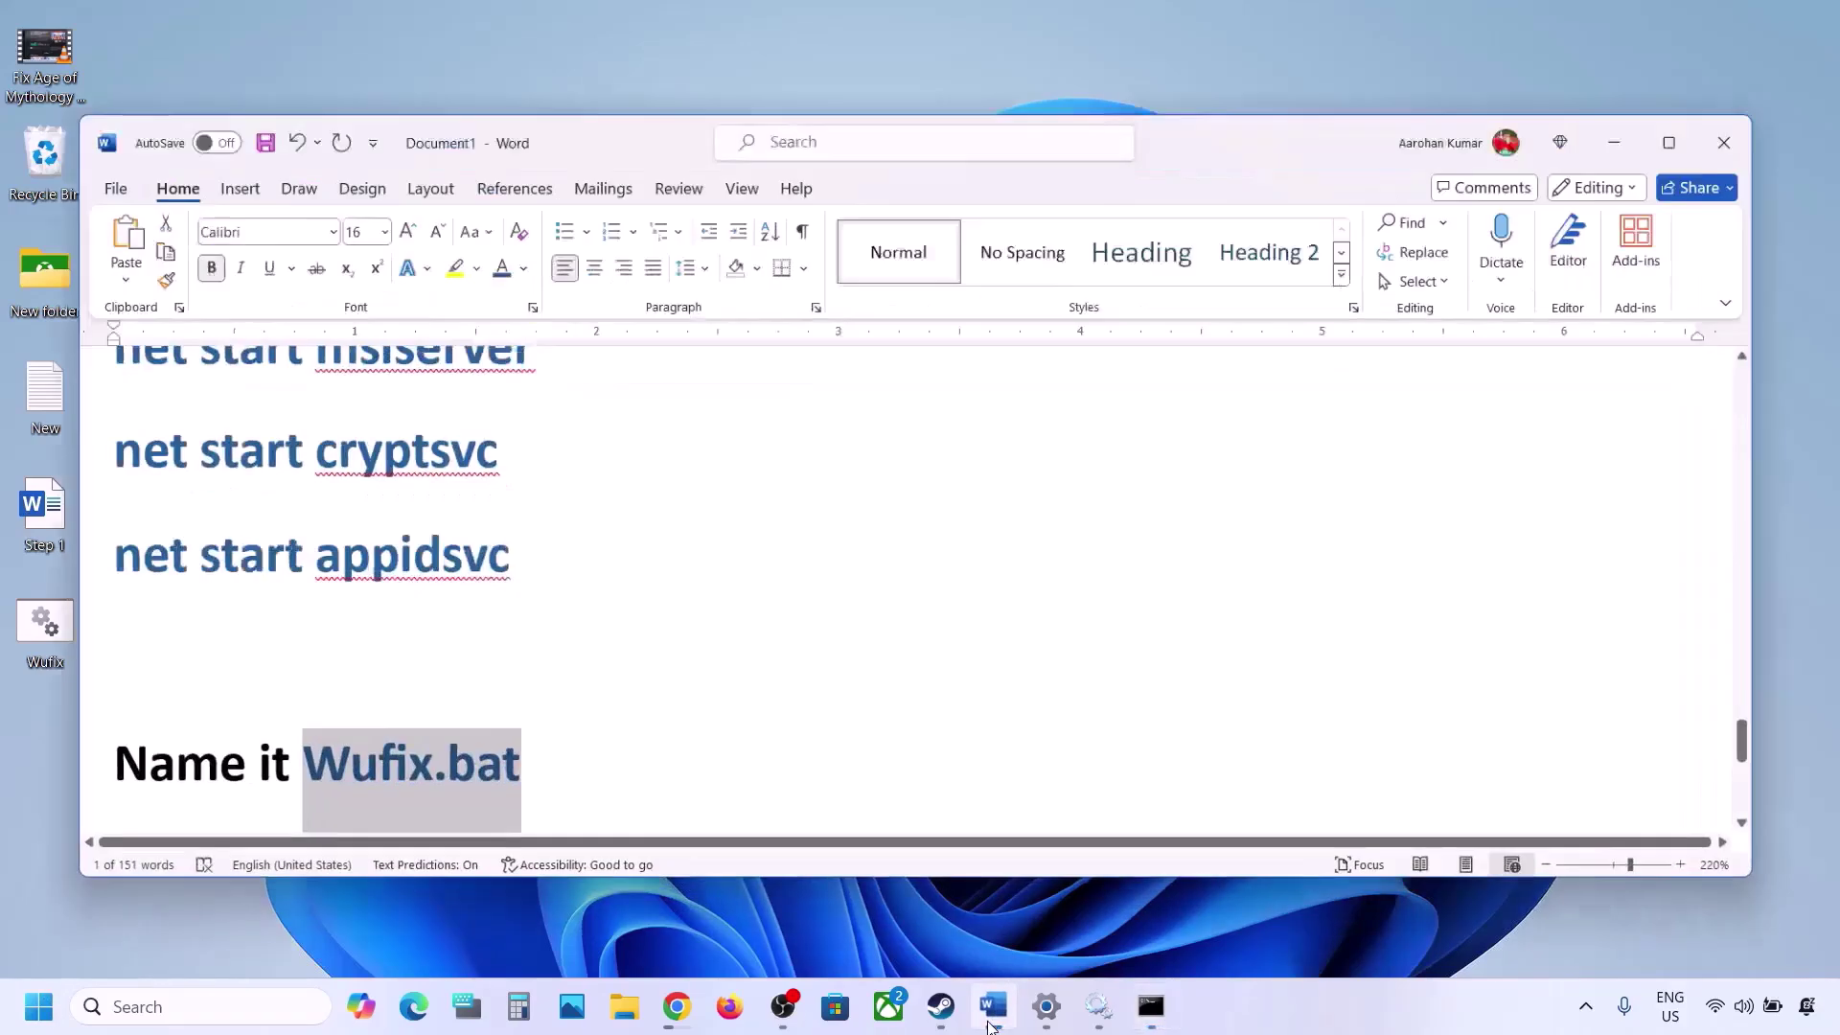
{"action": "scroll", "coordinate": [744, 702], "scroll_direction": "down", "scroll_amount": 2}
{"action": "scroll", "coordinate": [743, 702], "scroll_direction": "down", "scroll_amount": 4}
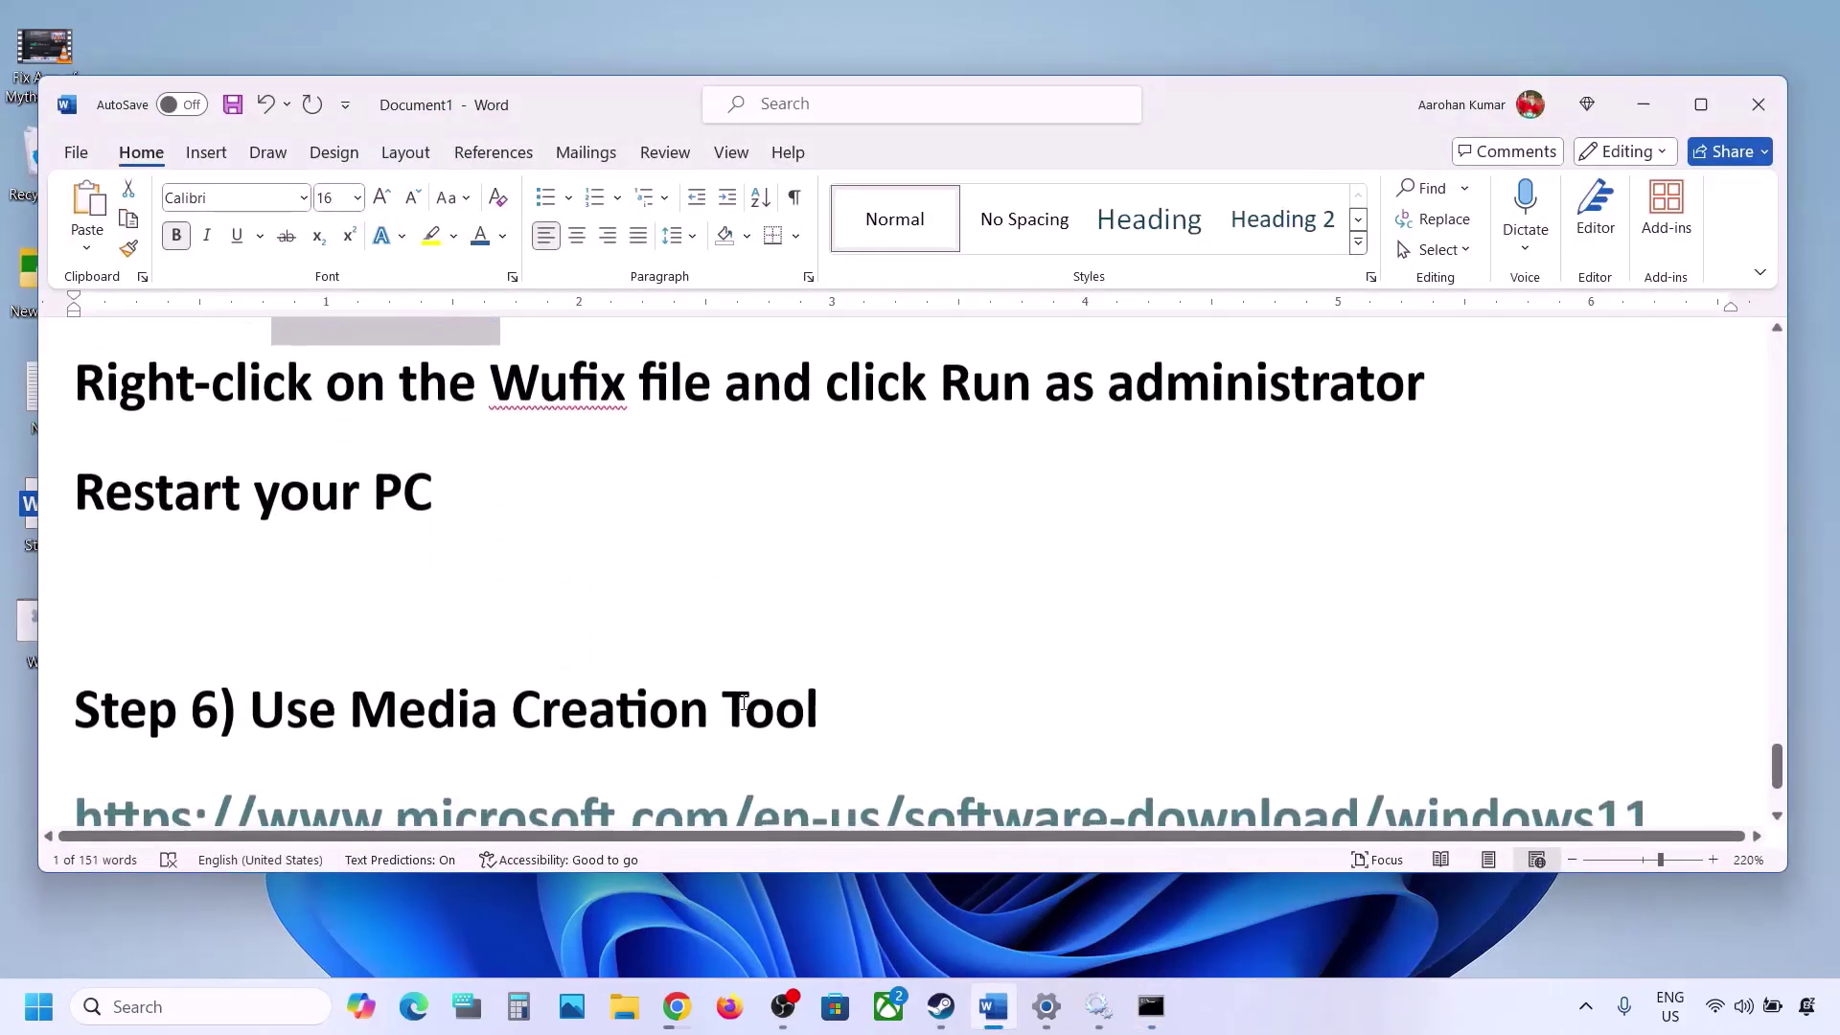
{"action": "scroll", "coordinate": [743, 702], "scroll_direction": "down", "scroll_amount": 1}
{"action": "scroll", "coordinate": [743, 702], "scroll_direction": "down", "scroll_amount": 1}
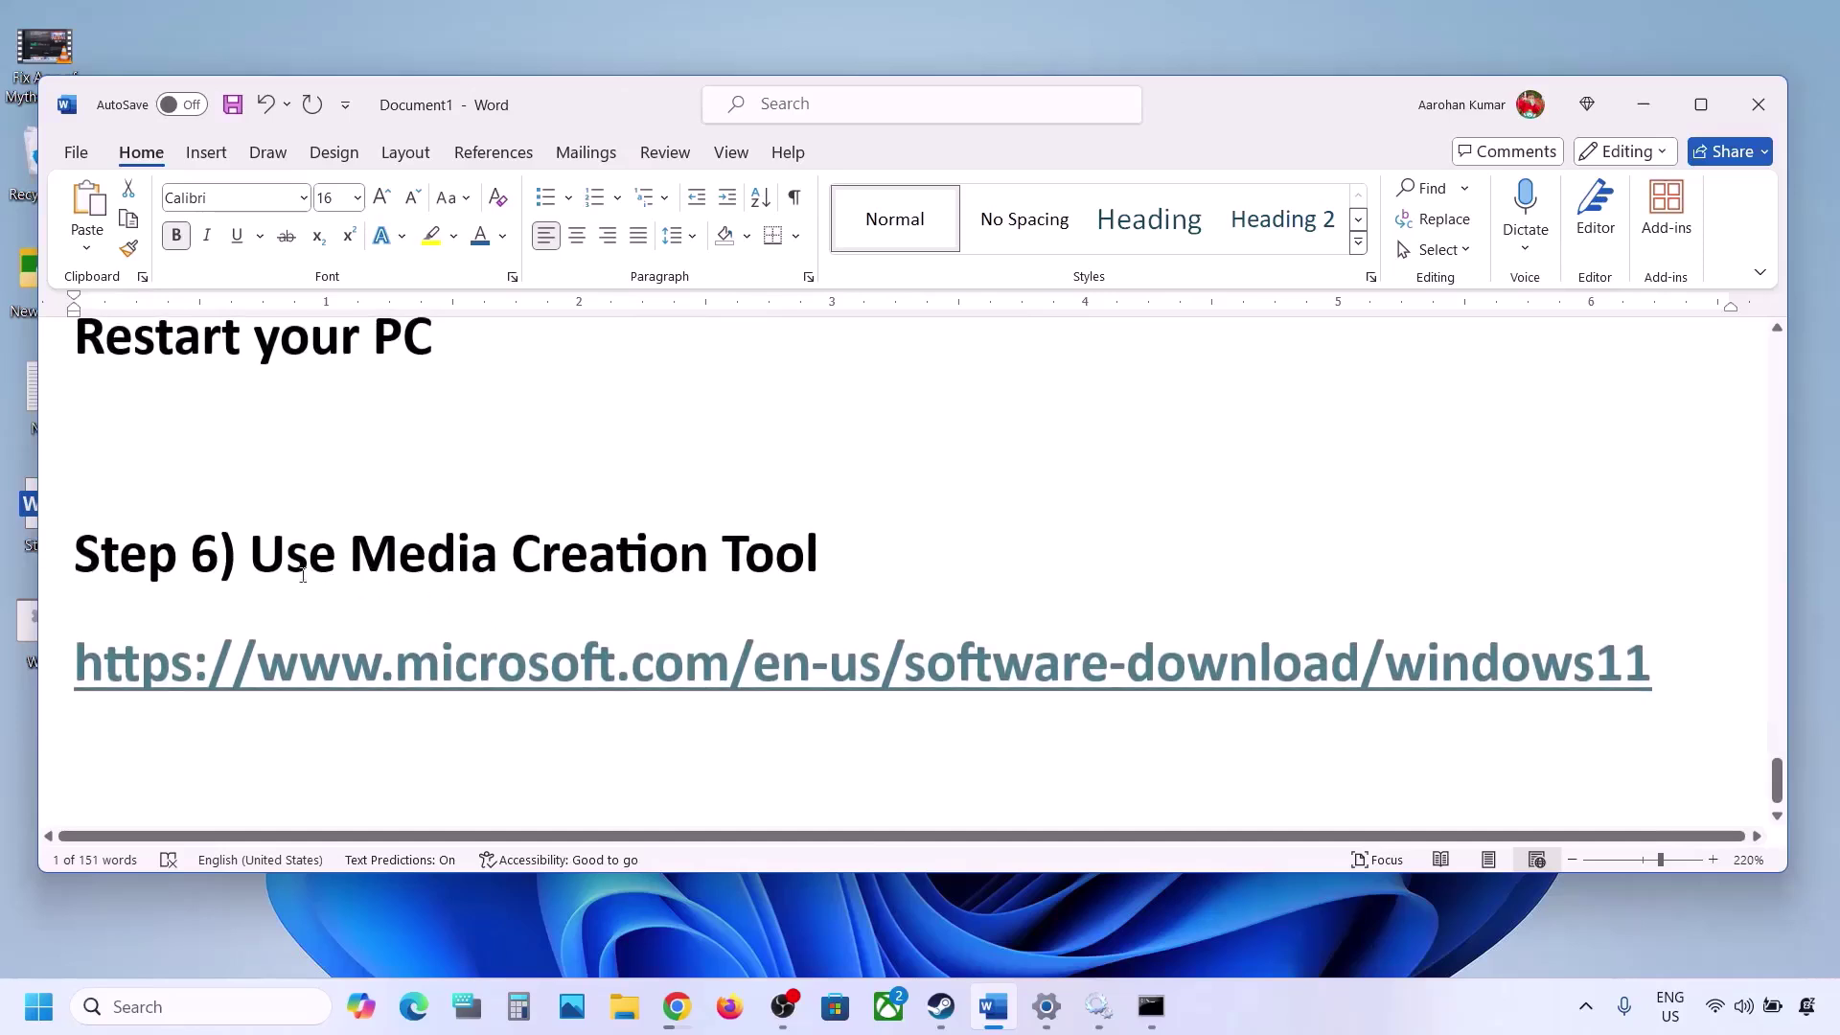
{"action": "left_click_drag", "start_coordinate": [273, 563], "coordinate": [788, 572]}
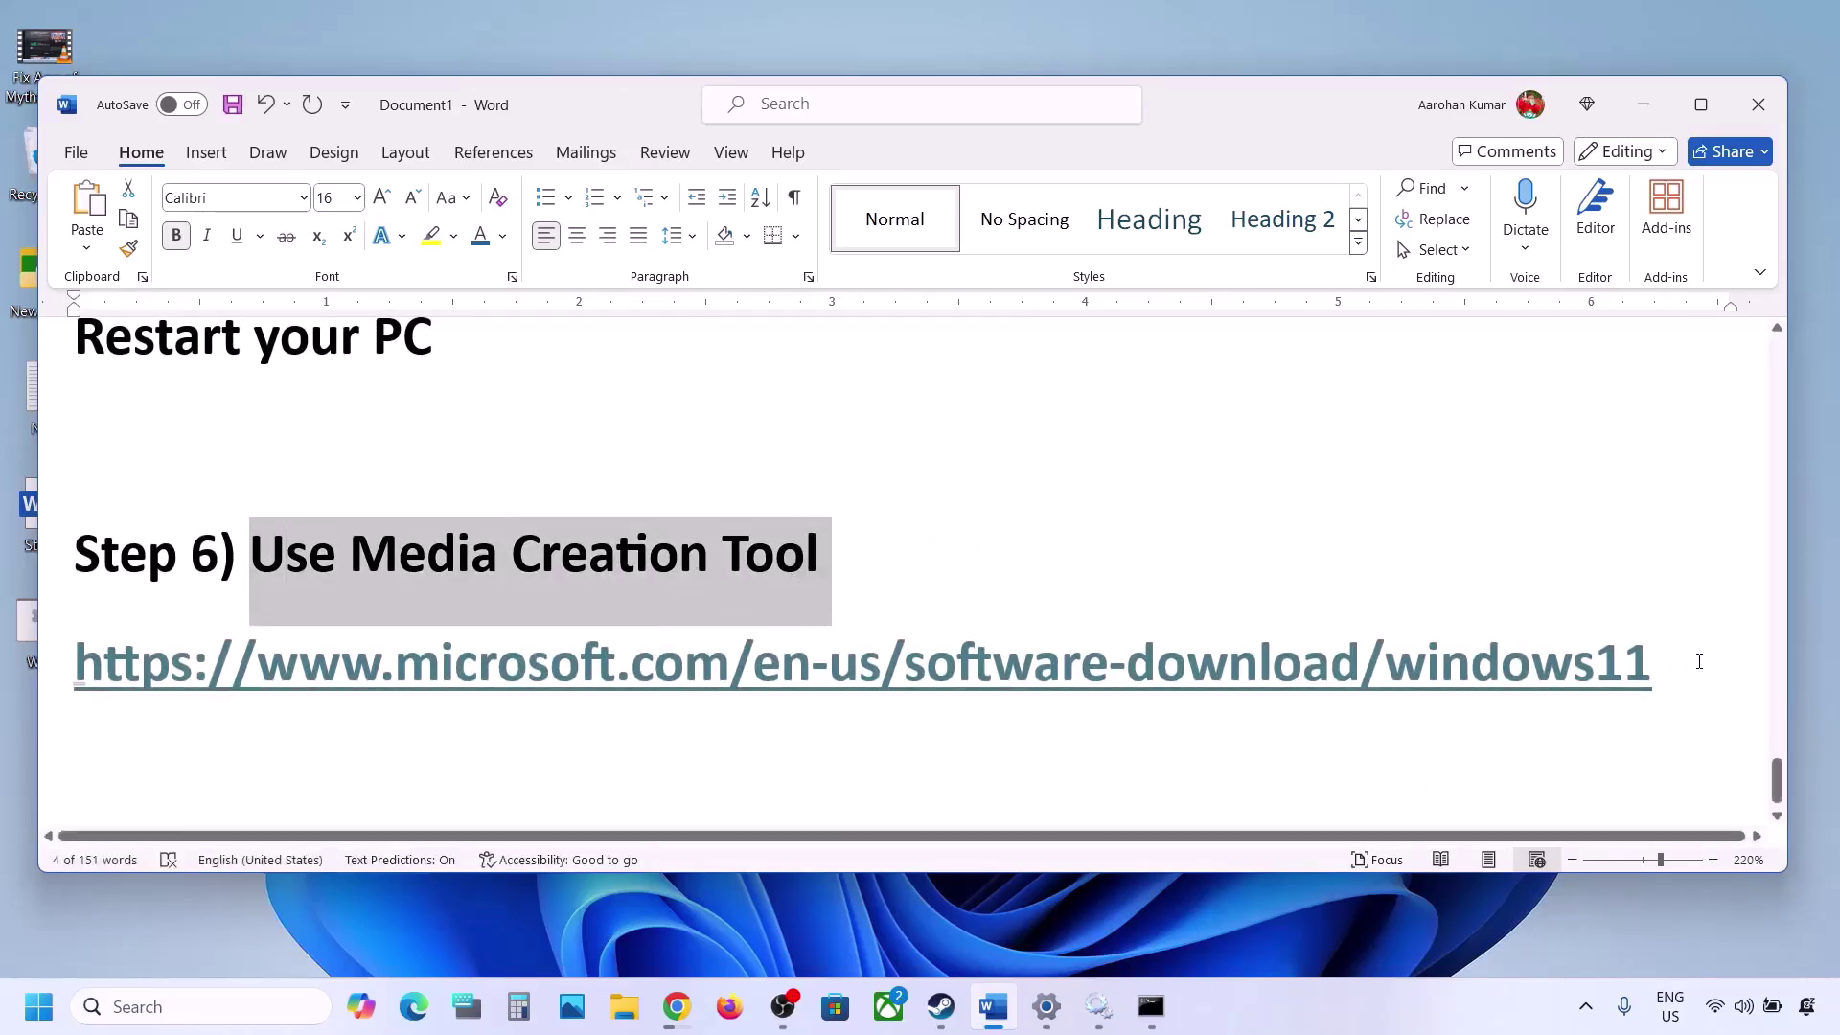
{"action": "left_click_drag", "start_coordinate": [1687, 661], "coordinate": [74, 662]}
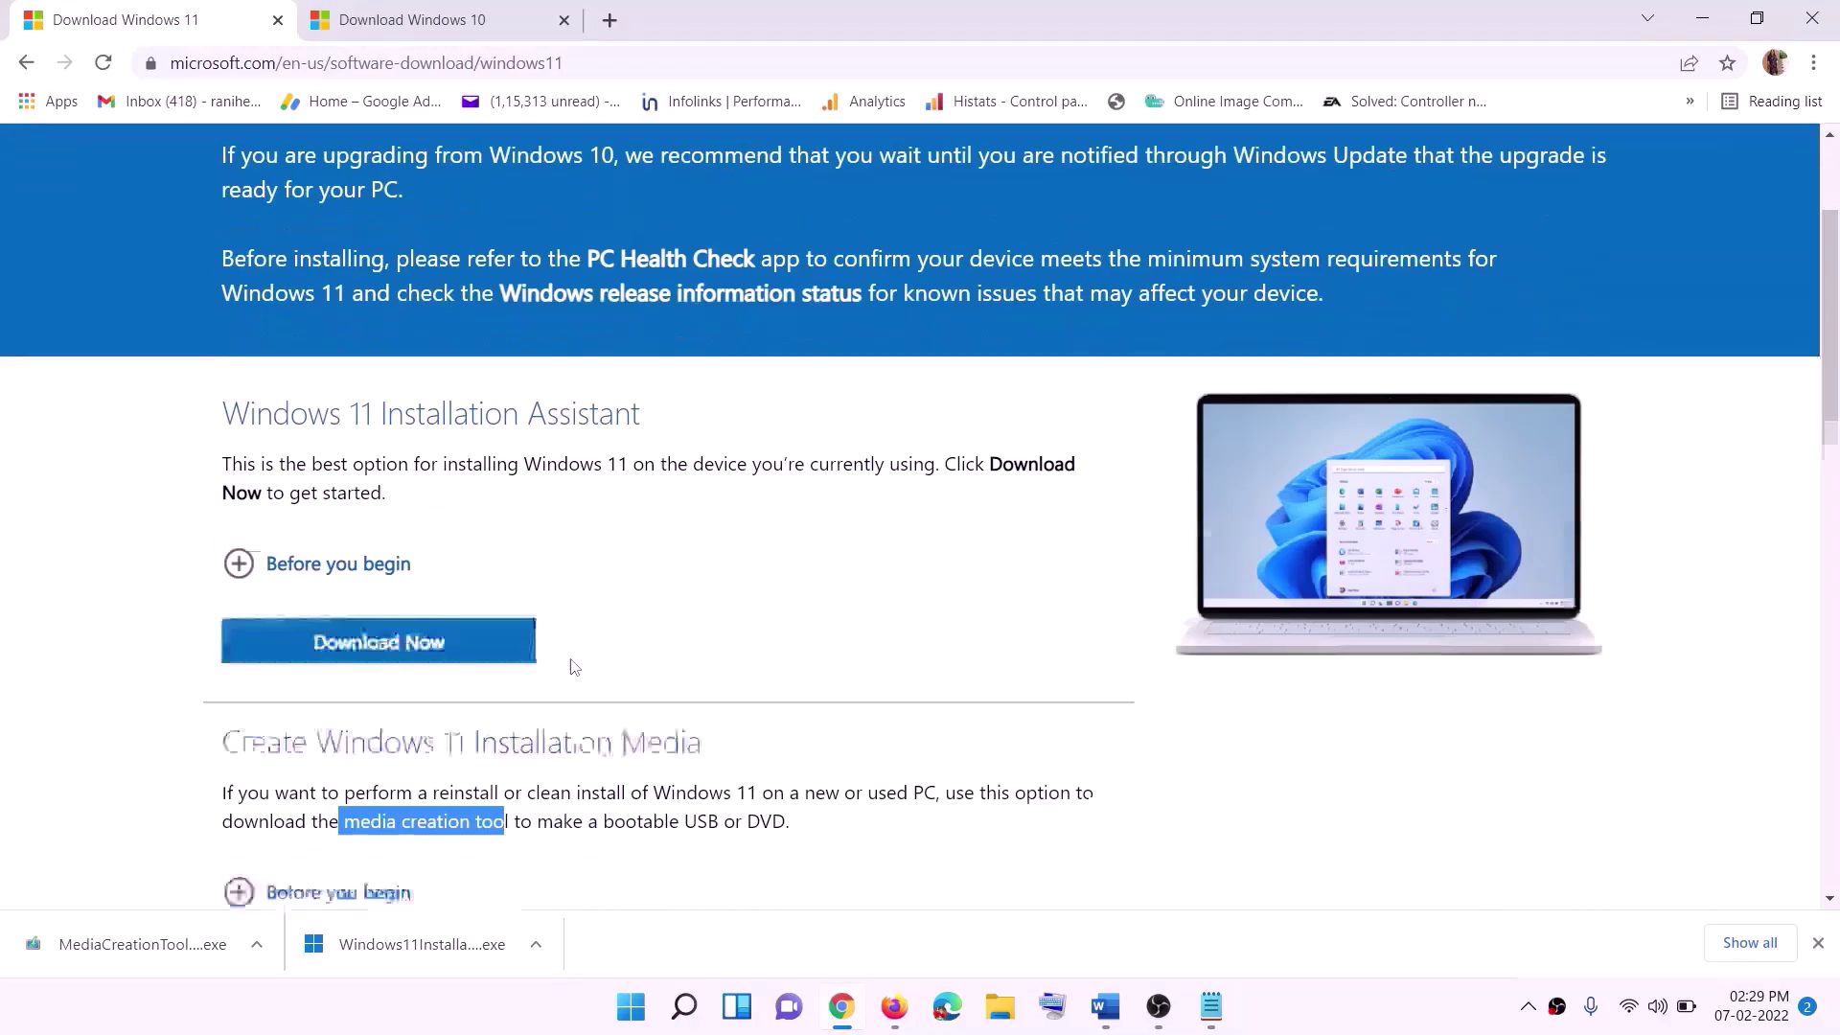
- Download the Media Creation Tool from the Create Windows 11 Installation Media section and launch it
{"action": "scroll", "coordinate": [573, 667], "scroll_direction": "down", "scroll_amount": 3}
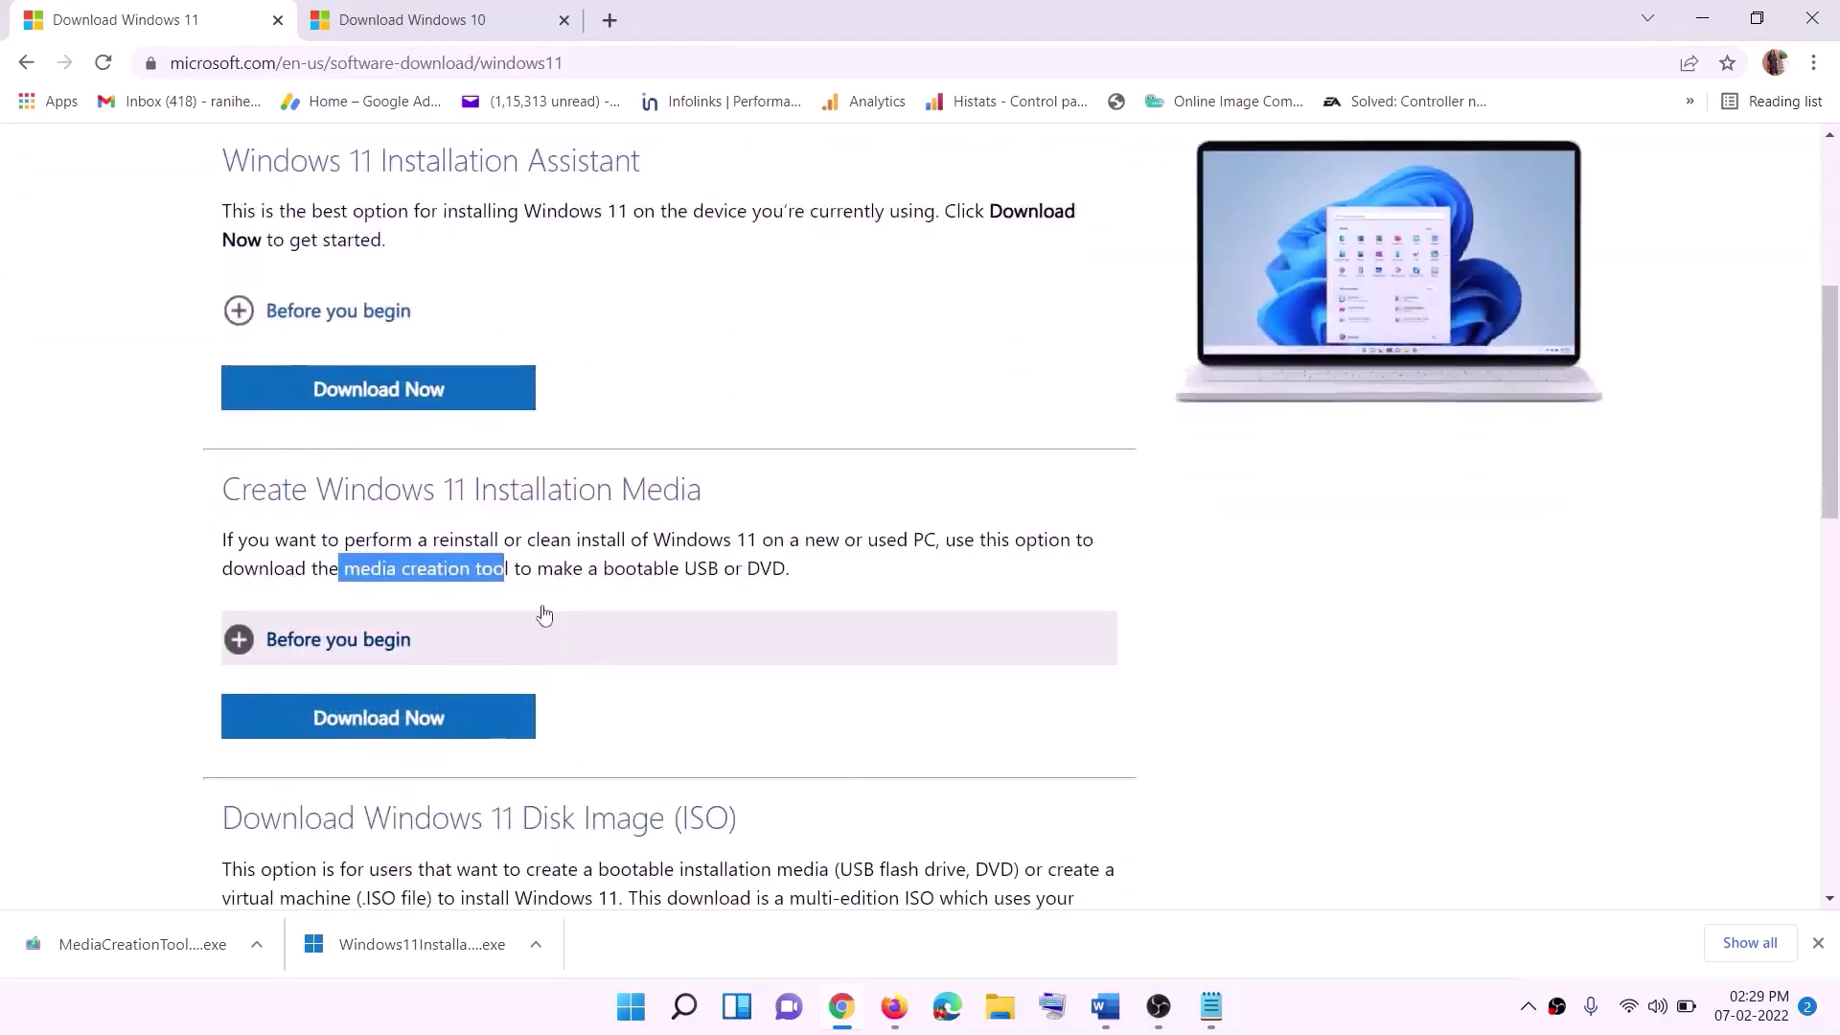
{"action": "left_click_drag", "start_coordinate": [347, 568], "coordinate": [532, 570]}
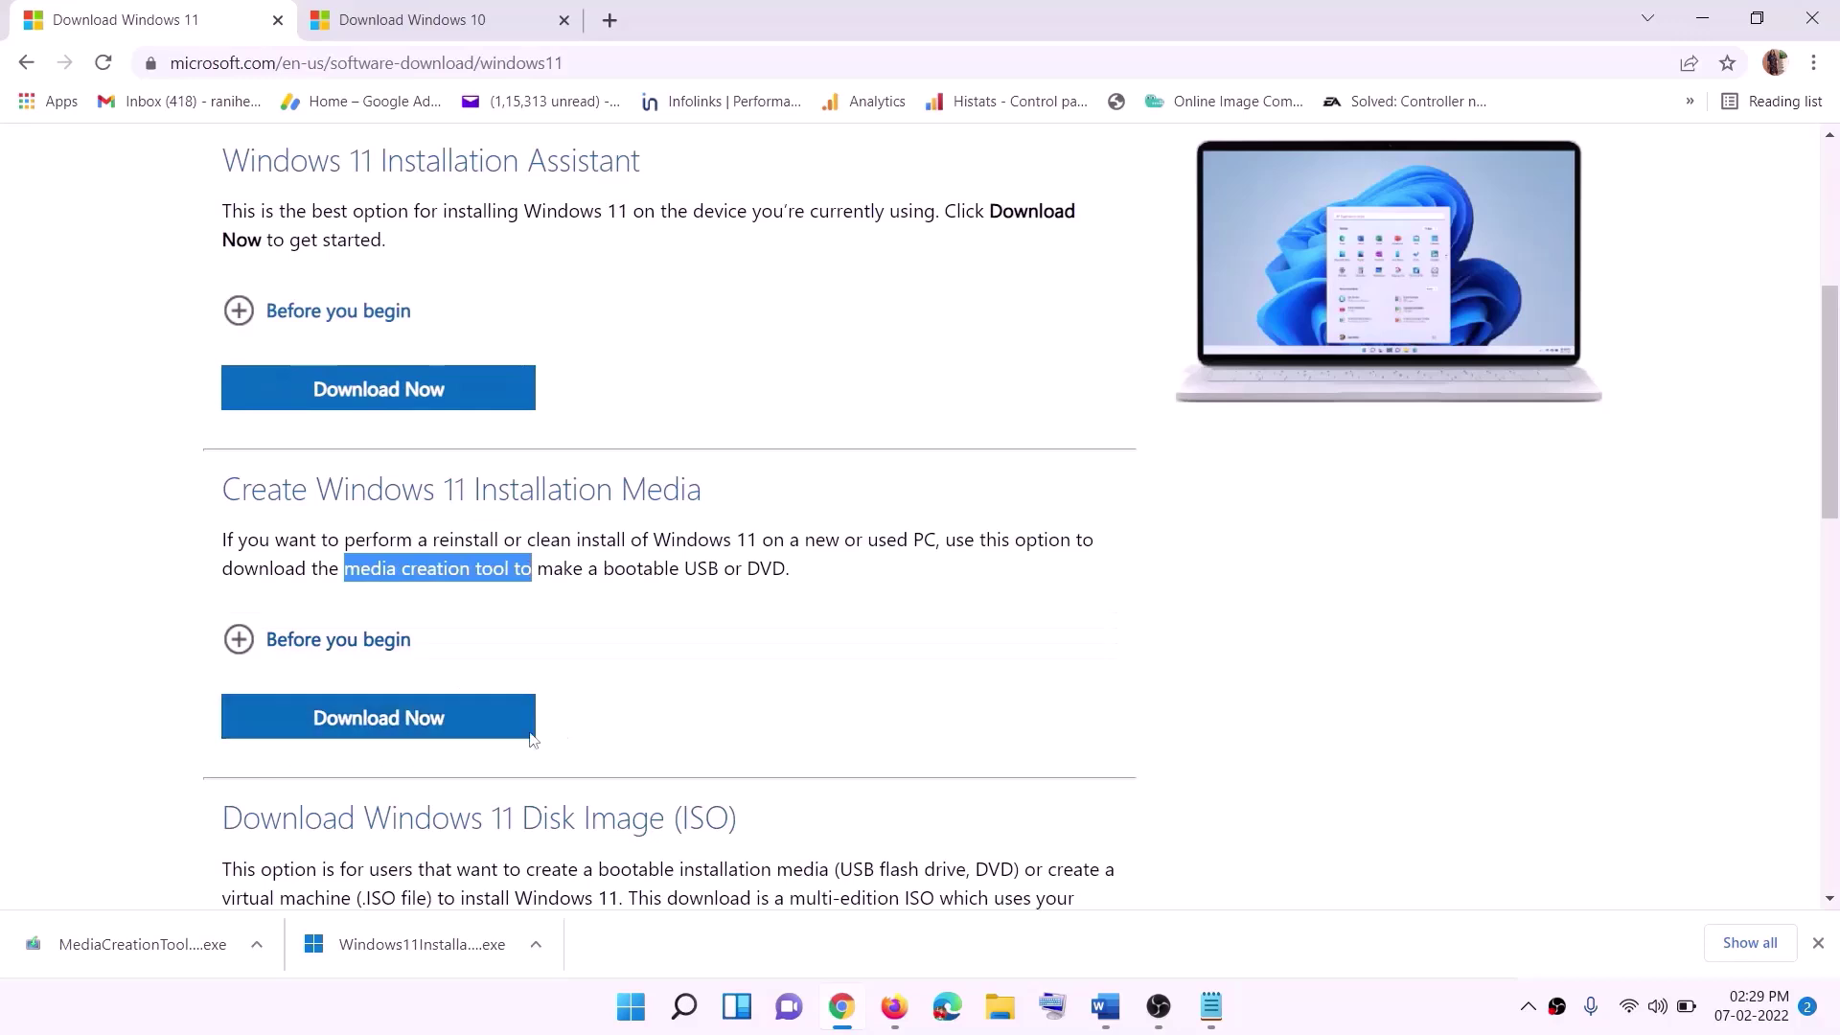
{"action": "left_click", "coordinate": [365, 730]}
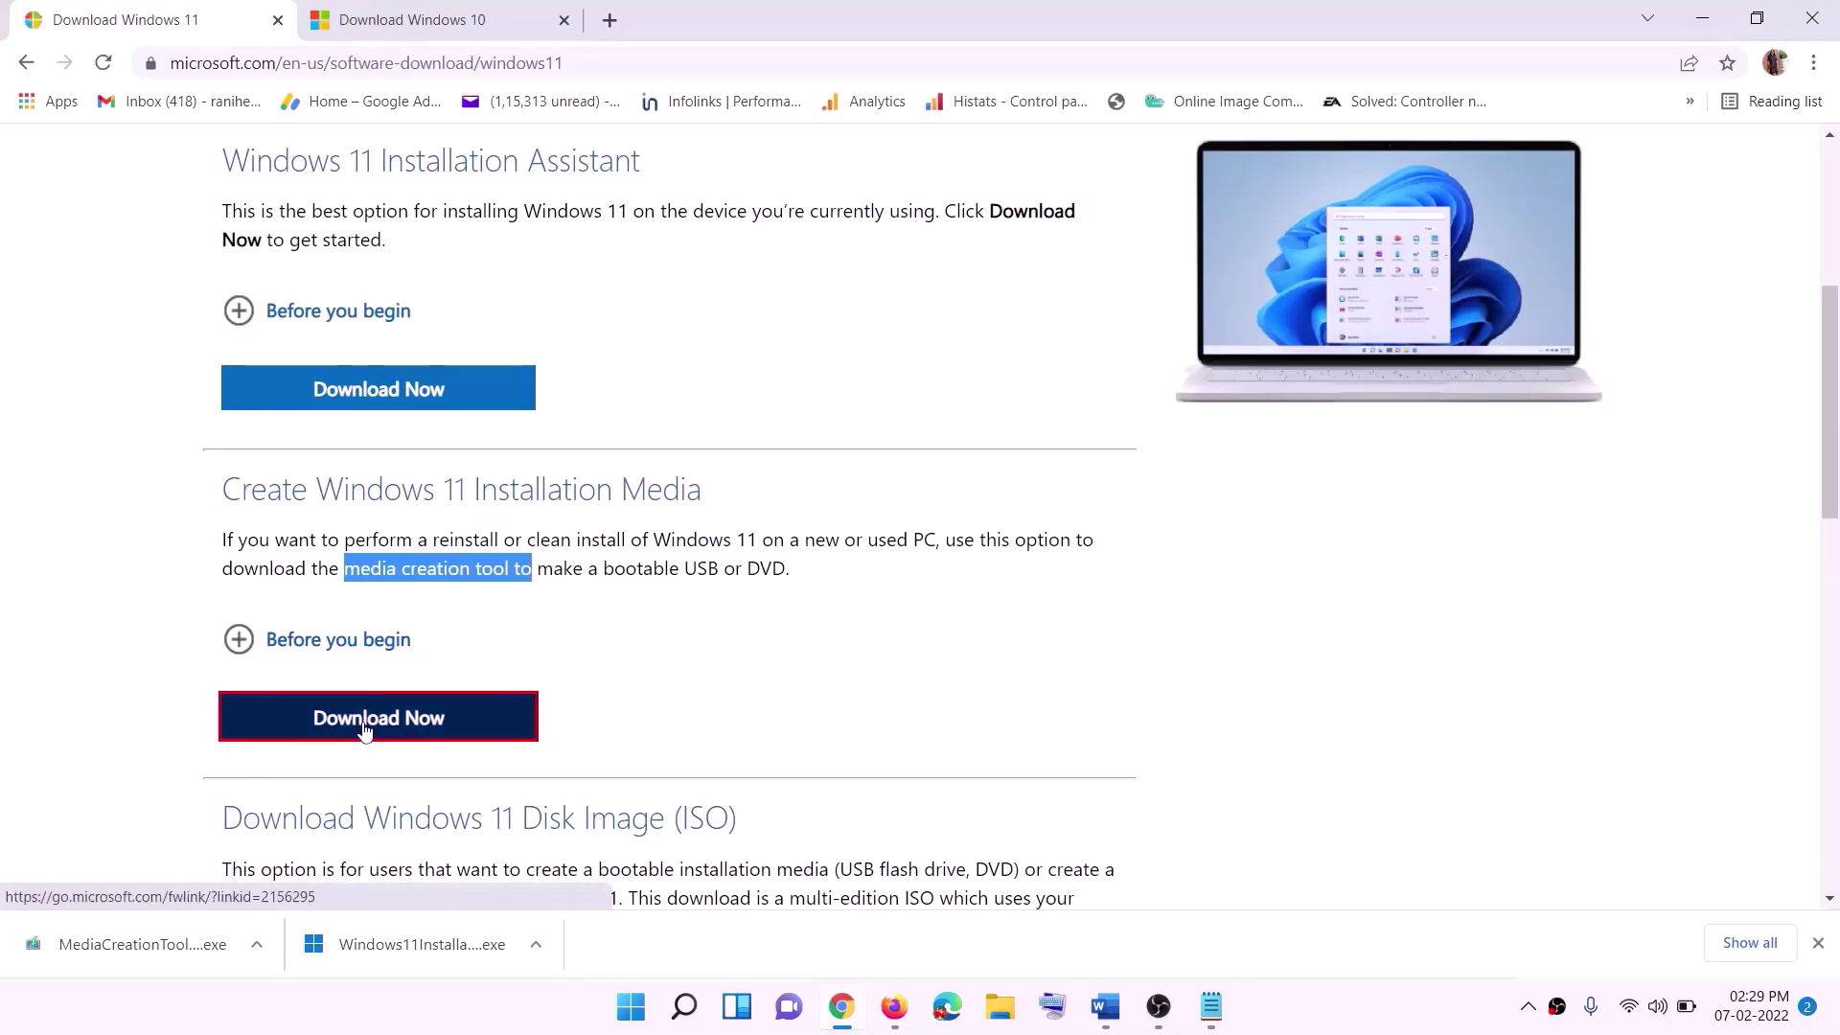
{"action": "left_click", "coordinate": [128, 952]}
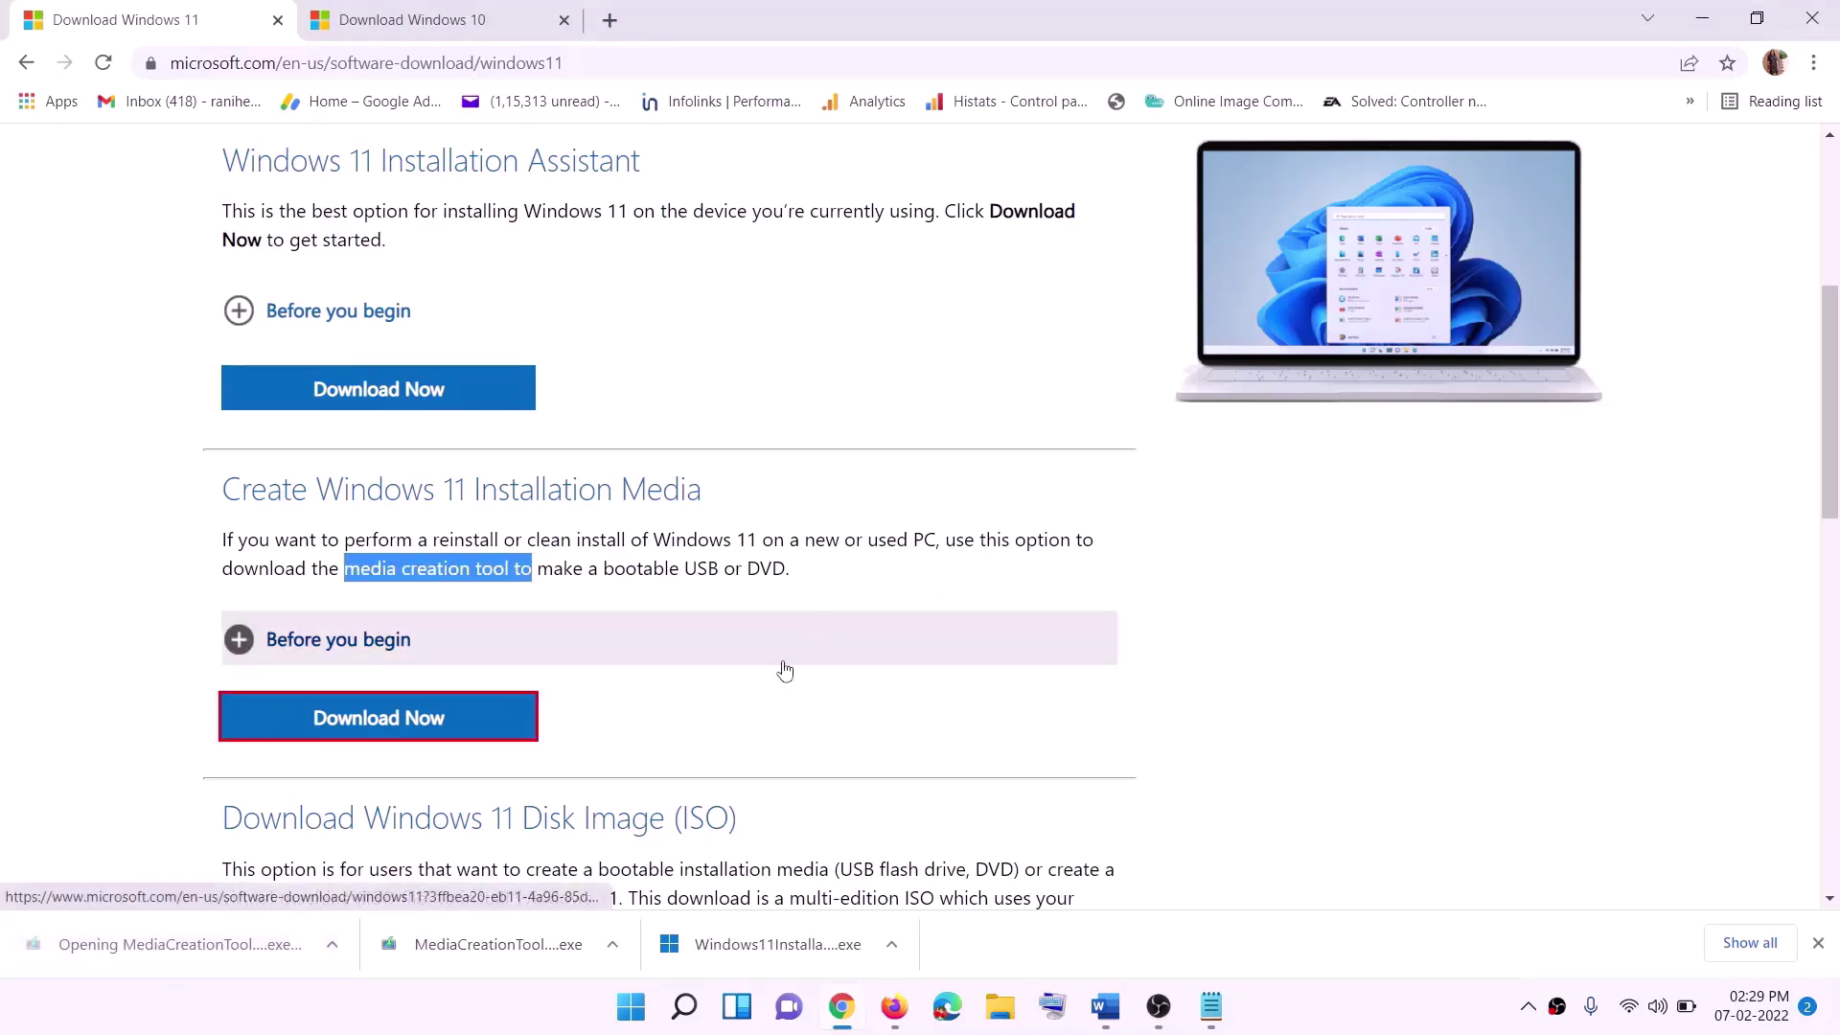
{"action": "left_click", "coordinate": [797, 698]}
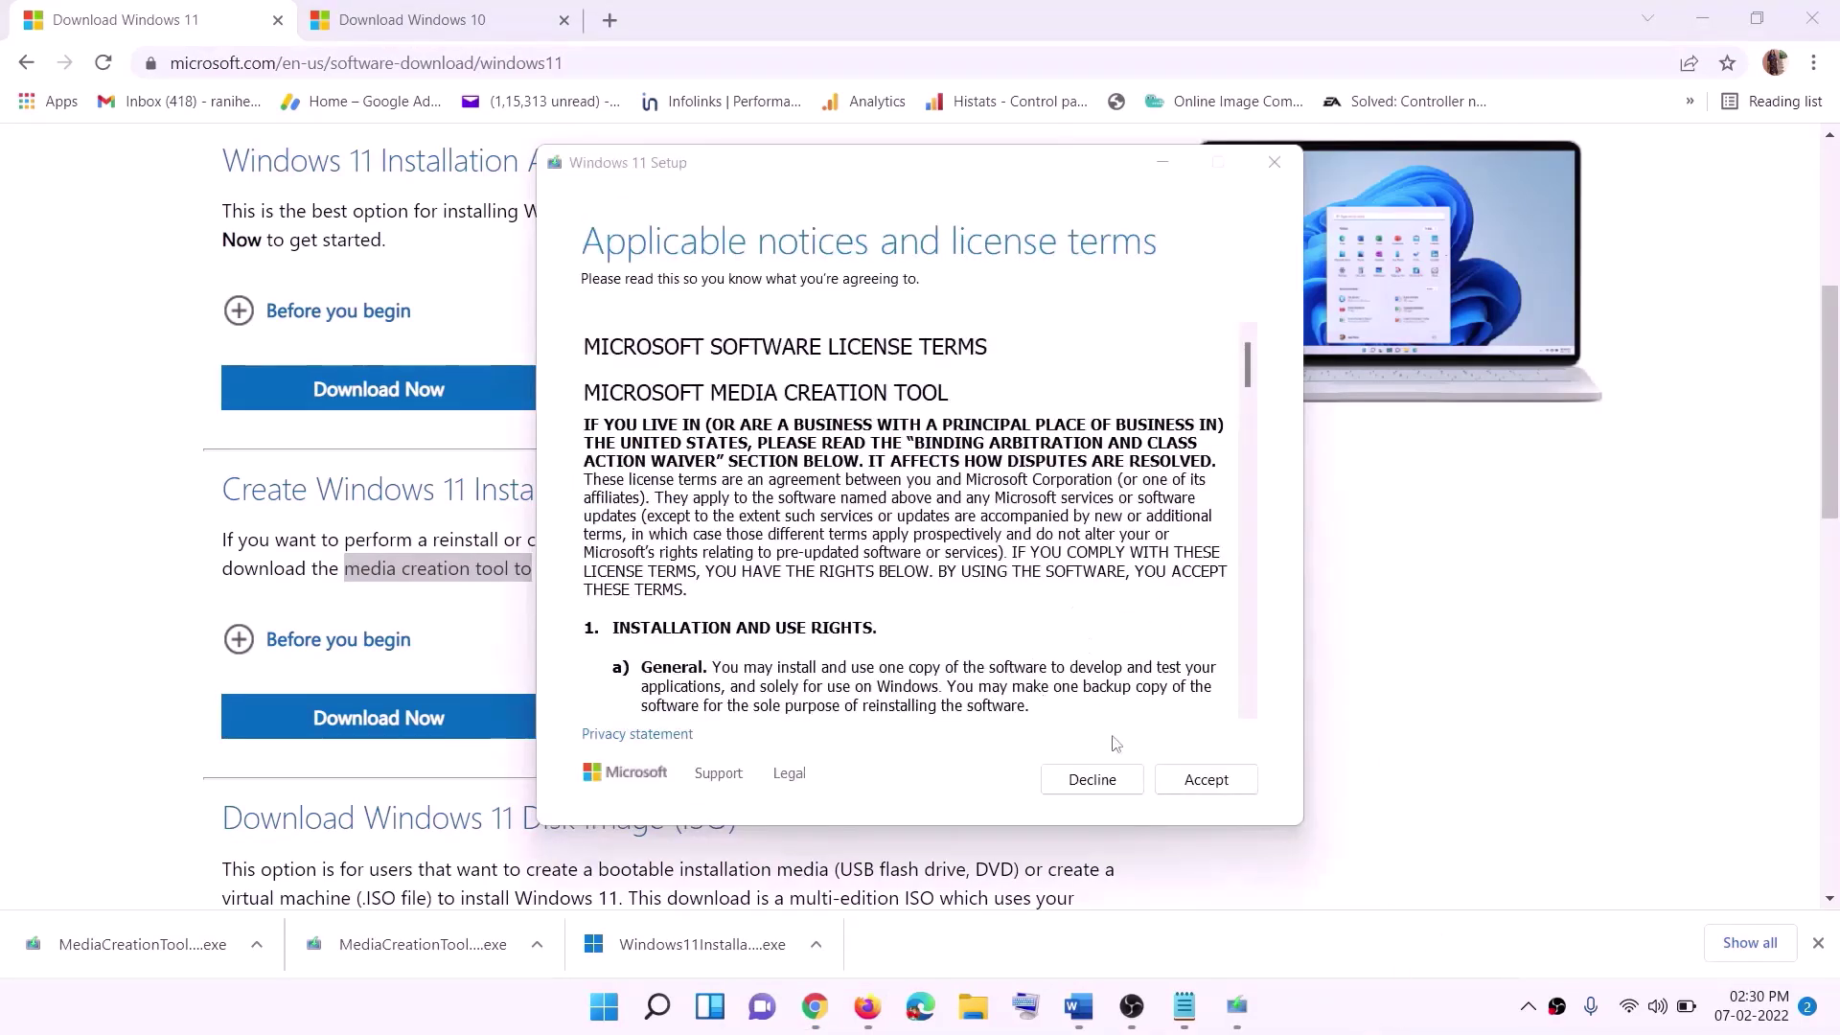
- Accept the license terms, keep the recommended language and edition, choose ISO file, and save it to the Desktop as Windows
{"action": "left_click", "coordinate": [1177, 791]}
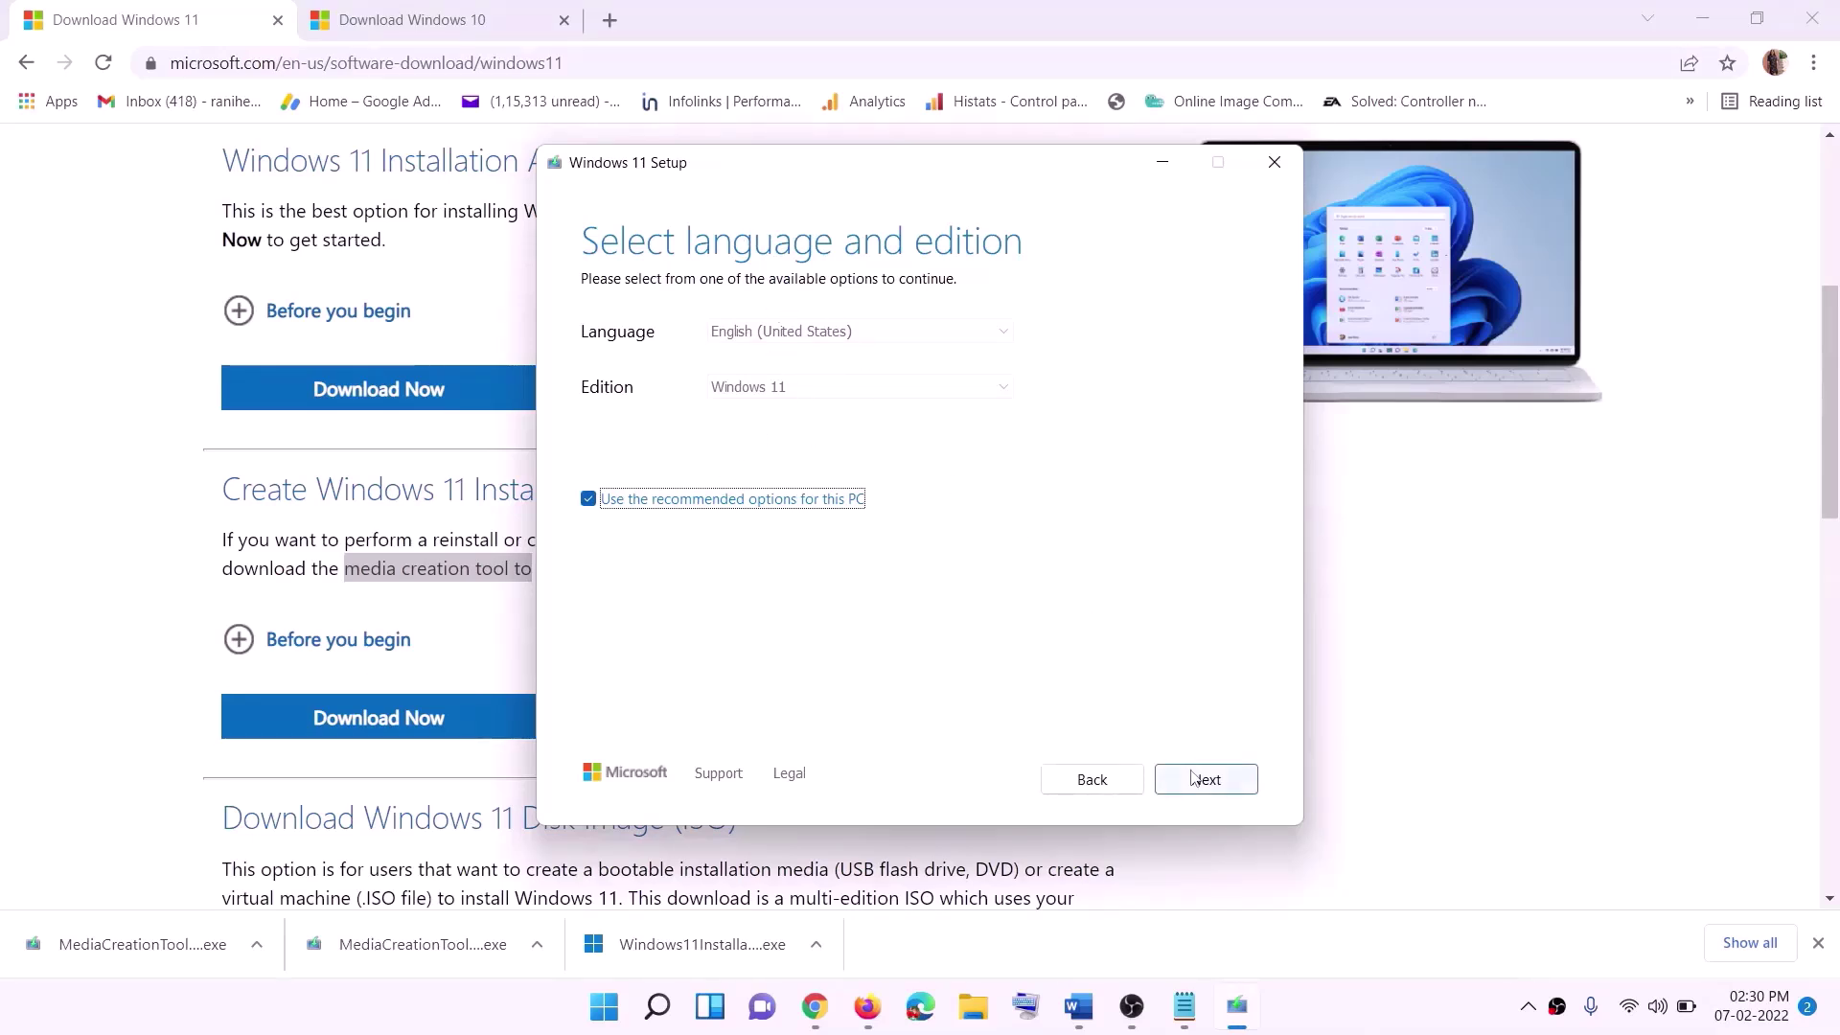
{"action": "left_click", "coordinate": [1232, 778]}
{"action": "left_click", "coordinate": [610, 416]}
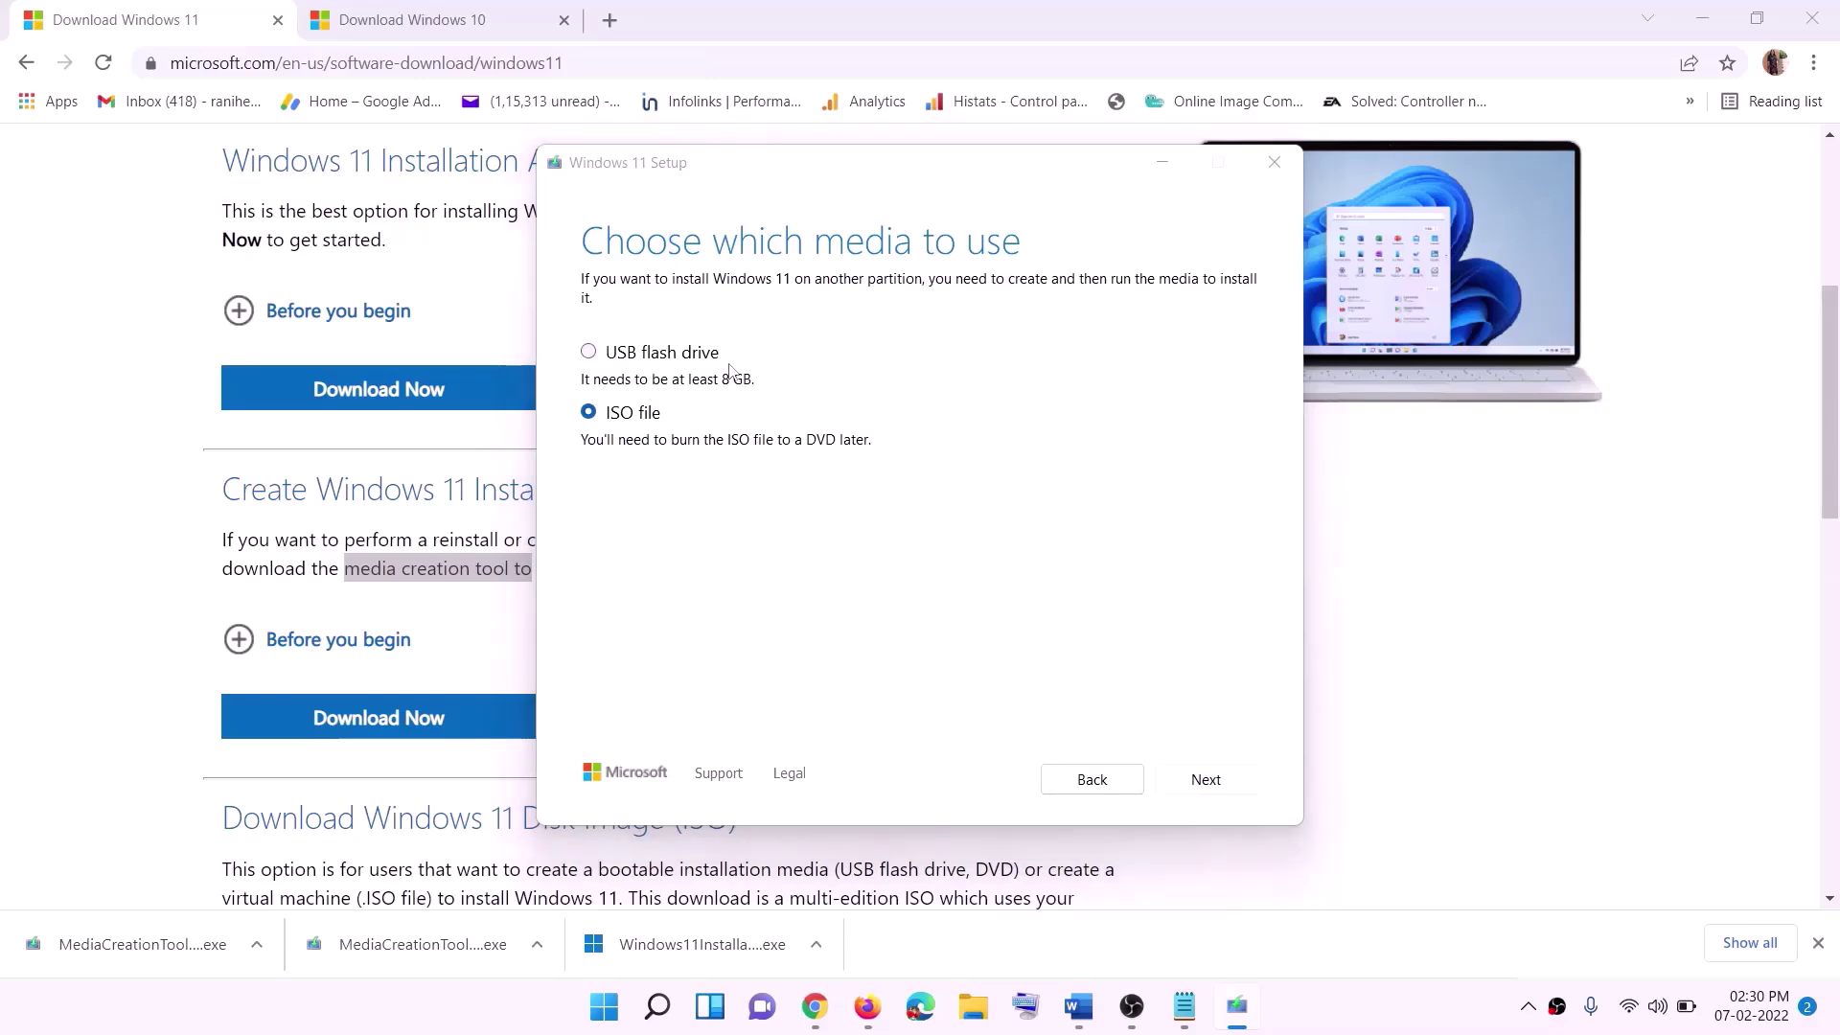
{"action": "left_click", "coordinate": [1206, 779]}
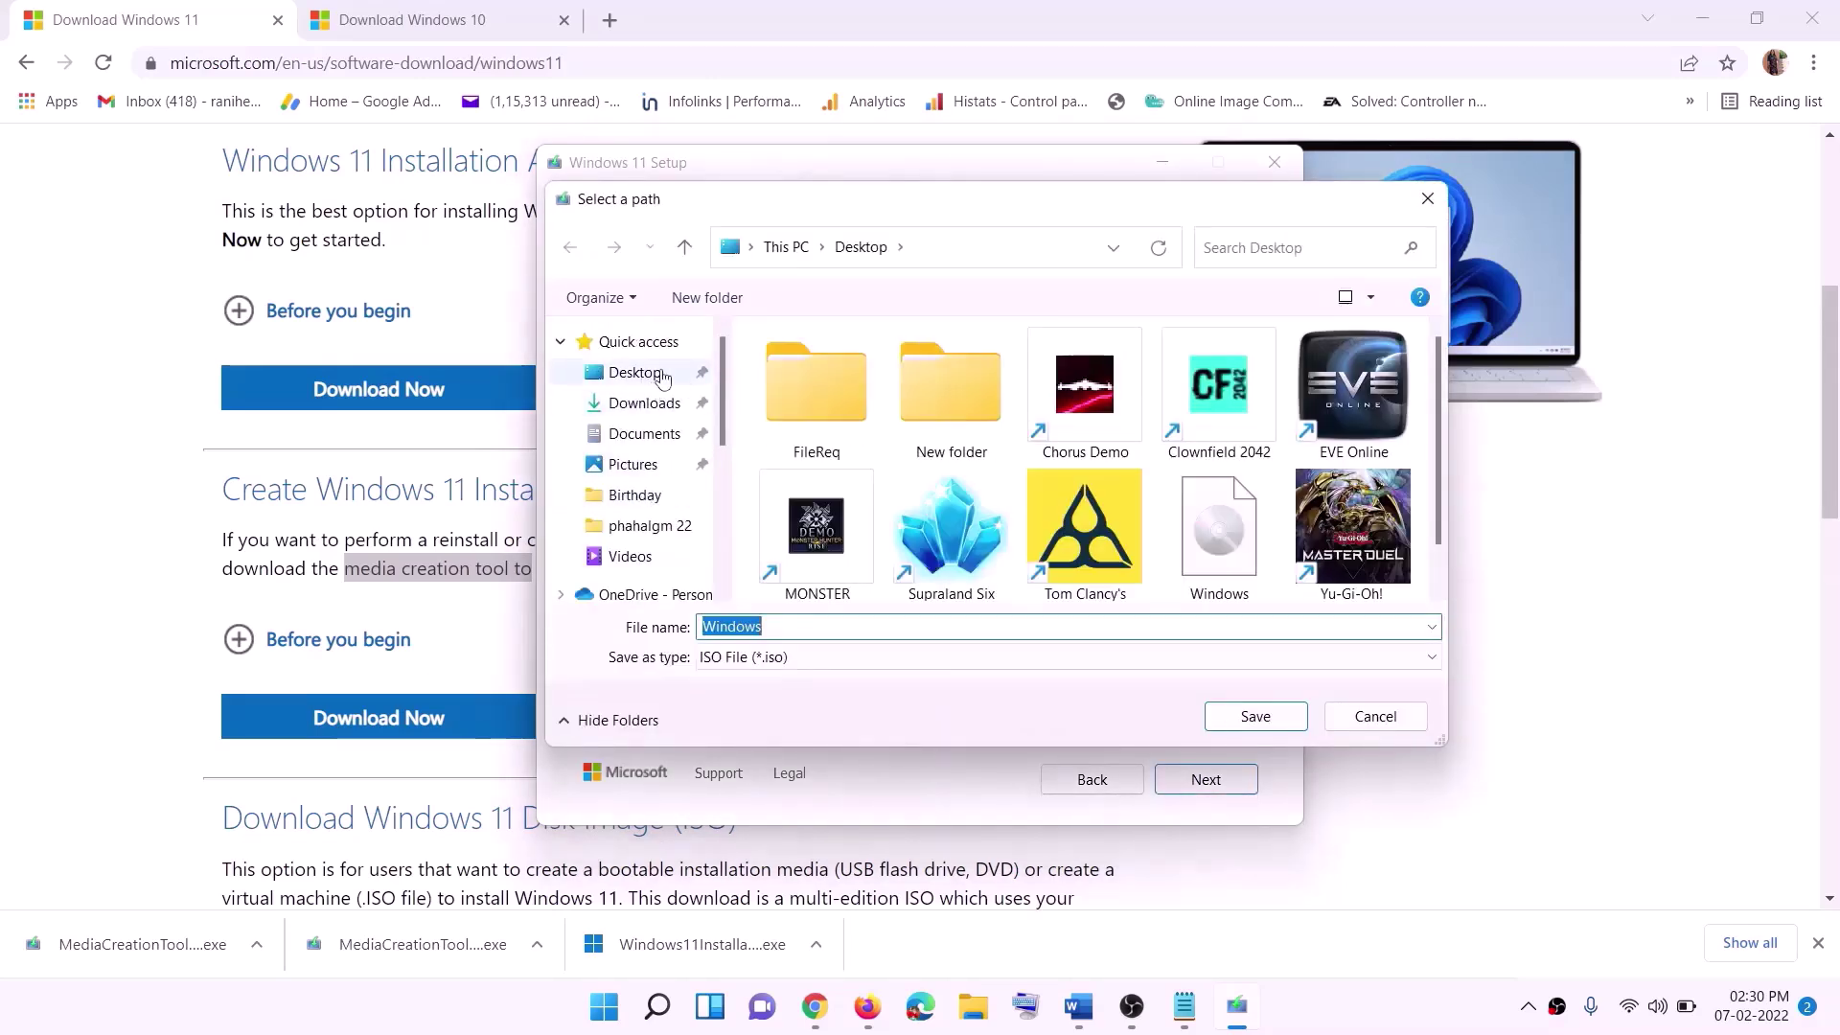
{"action": "left_click", "coordinate": [584, 379]}
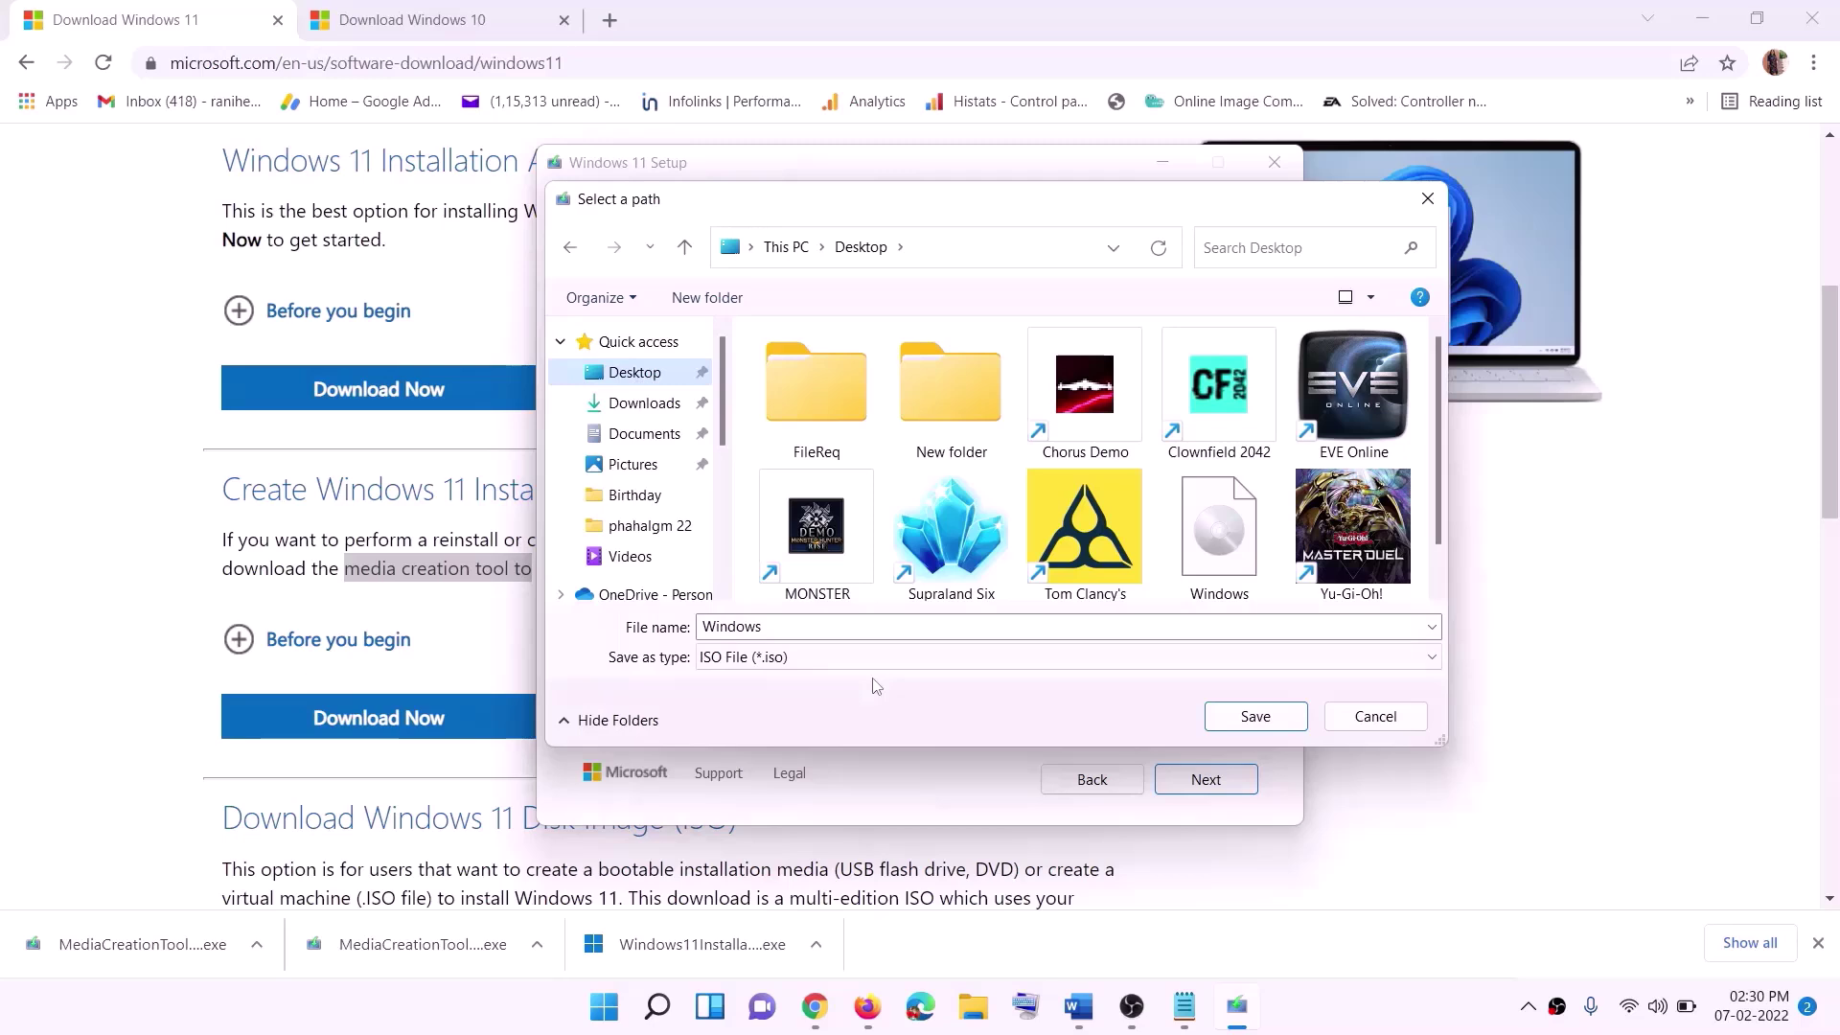
{"action": "left_click", "coordinate": [1256, 717]}
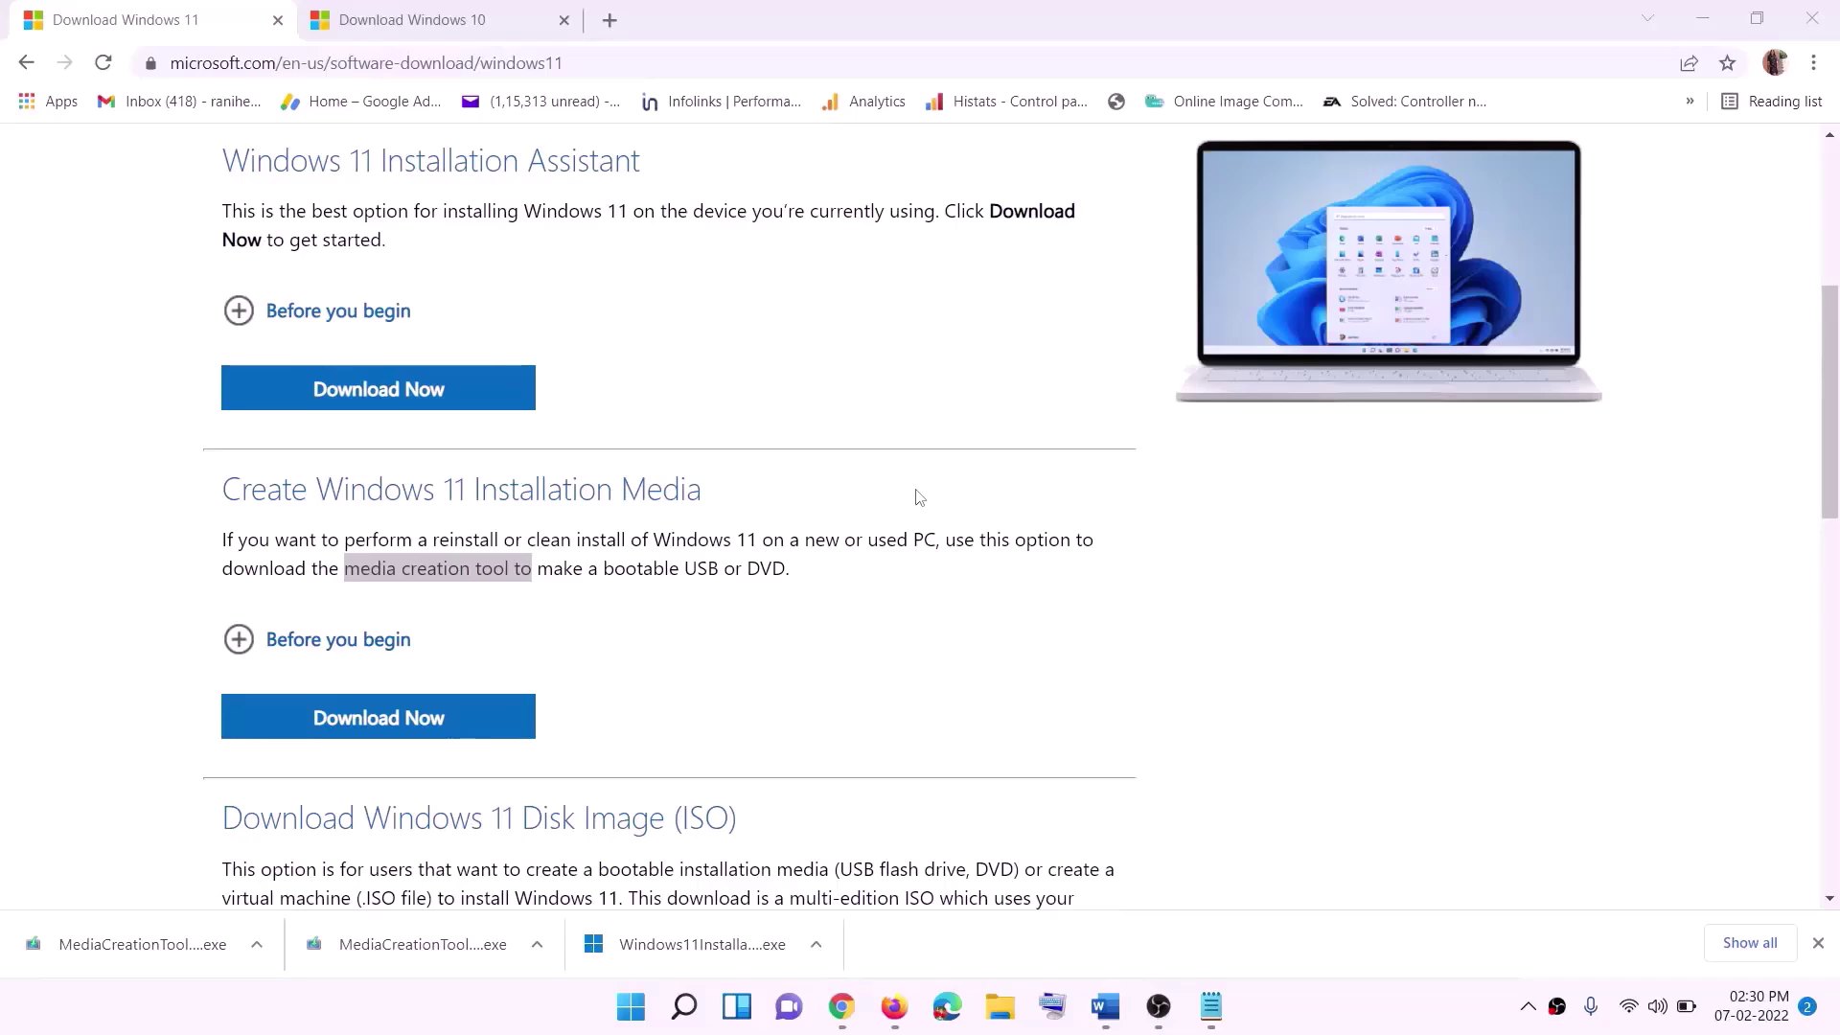
- Show the desktop, move the Windows ISO file to a free spot near the other icons, and mount it
{"action": "key", "text": "super+d"}
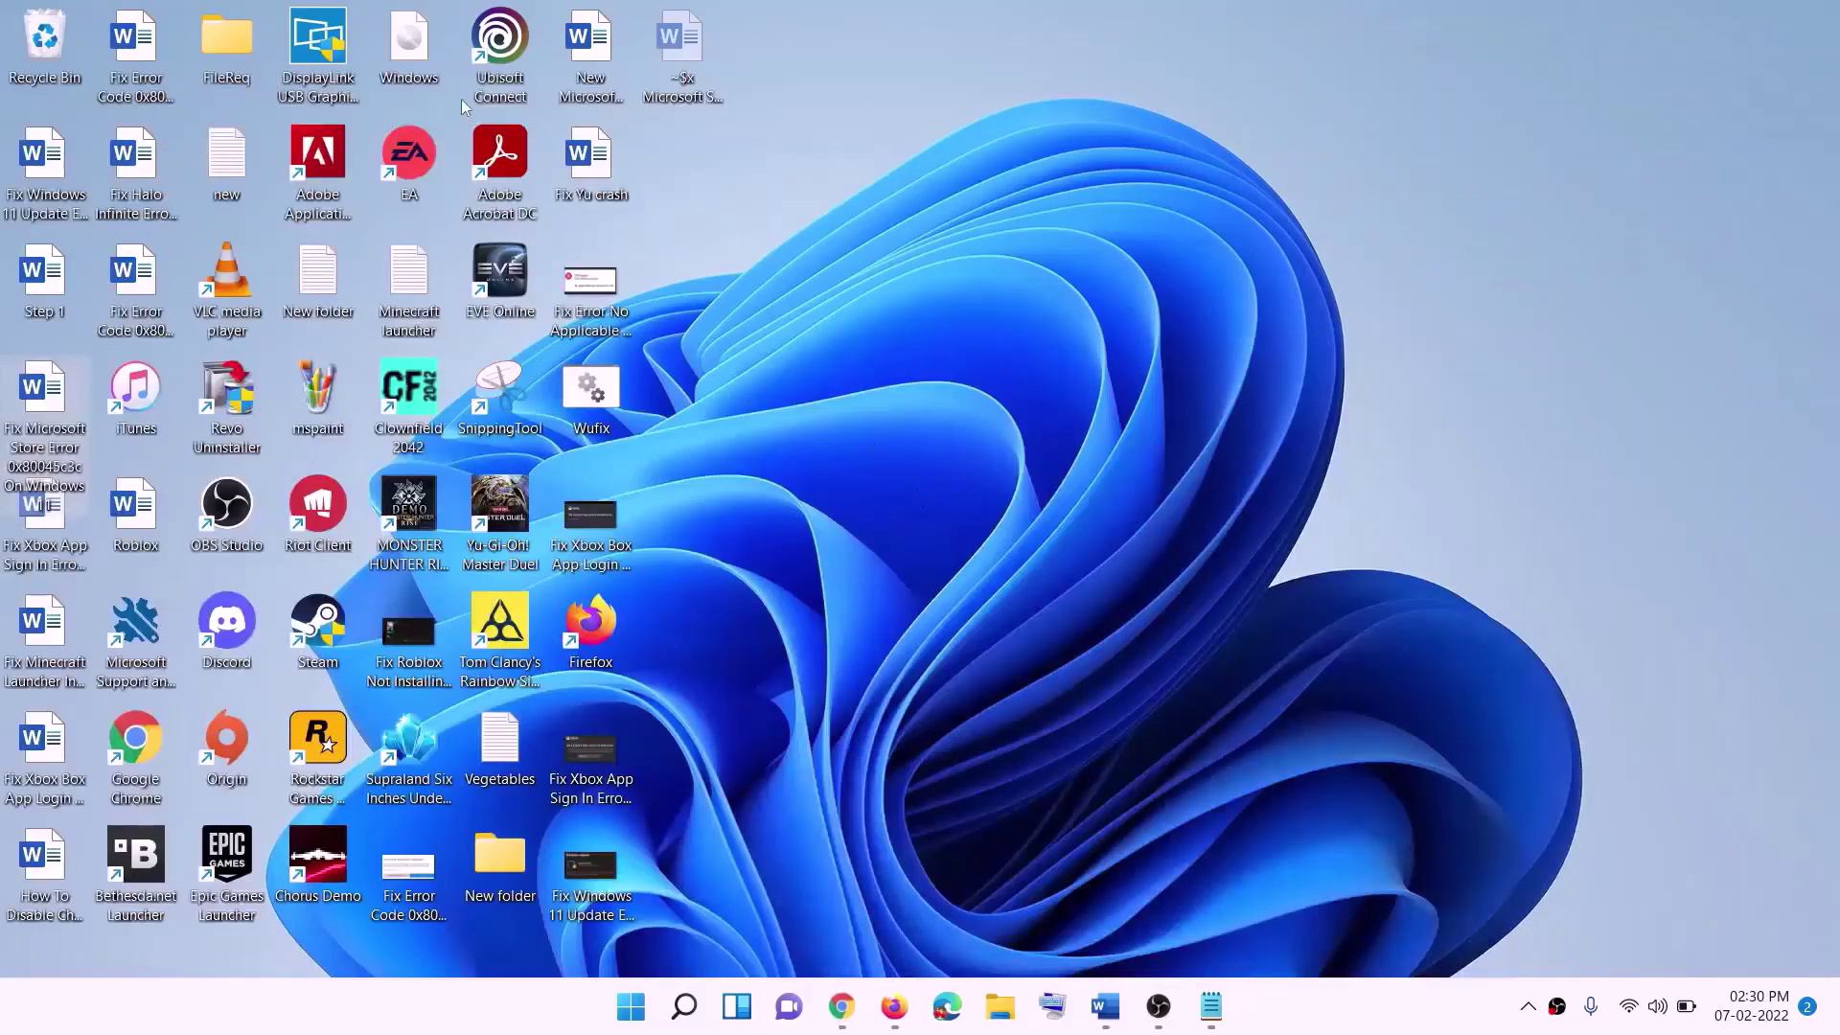
{"action": "left_click_drag", "start_coordinate": [419, 50], "coordinate": [743, 575]}
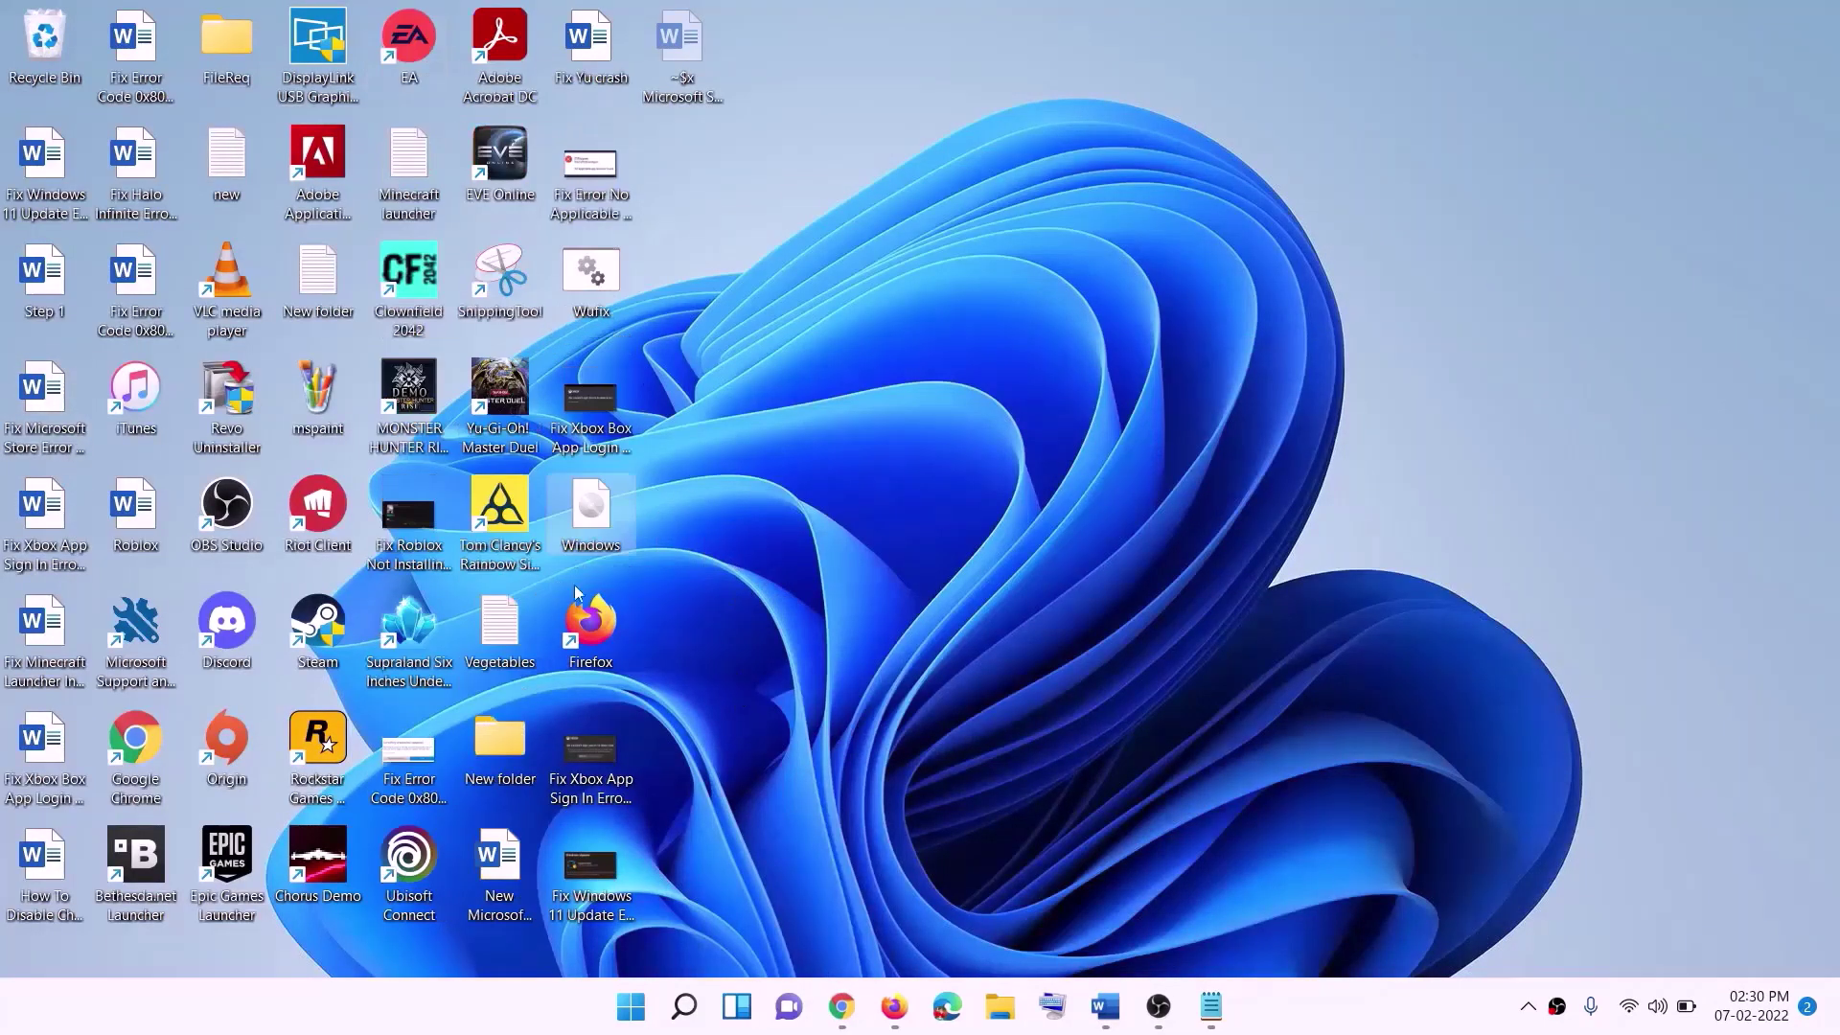
{"action": "double_click", "coordinate": [598, 520]}
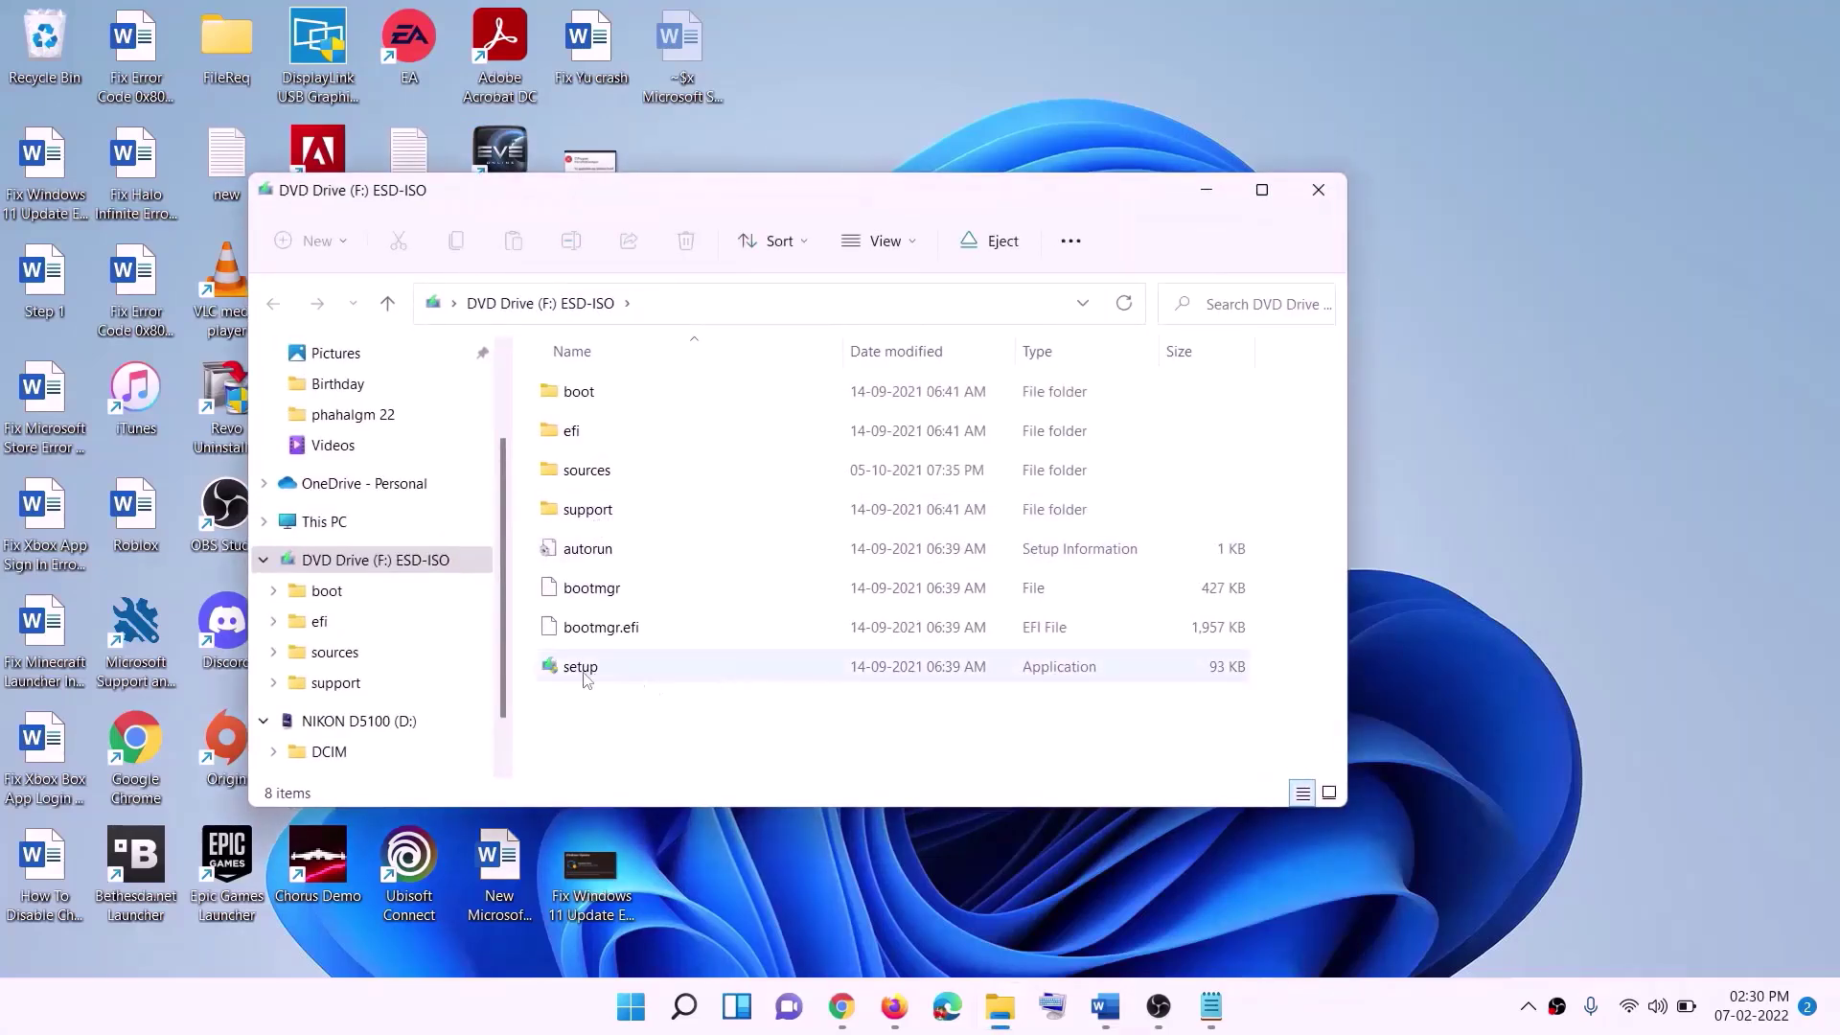
- Run setup from the mounted ESD-ISO drive and continue past the Install Windows 11 page
{"action": "left_click", "coordinate": [587, 675]}
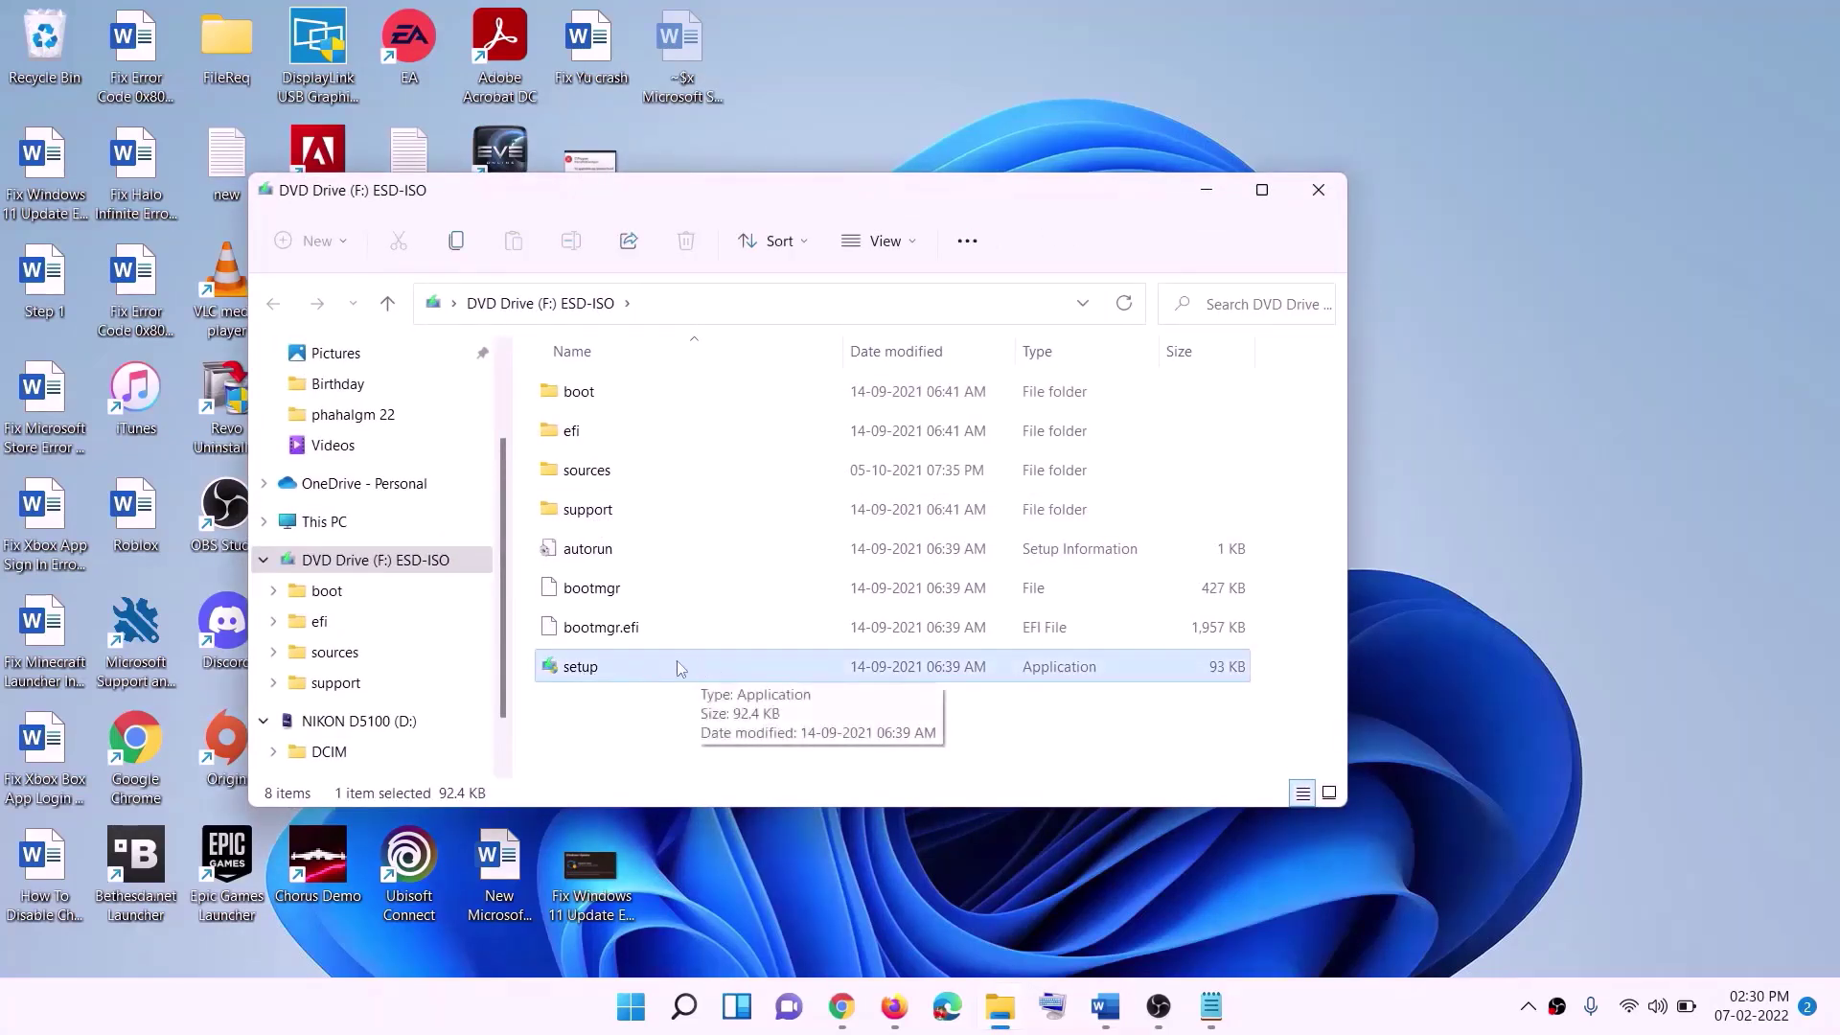
{"action": "double_click", "coordinate": [632, 668]}
{"action": "left_click", "coordinate": [728, 747]}
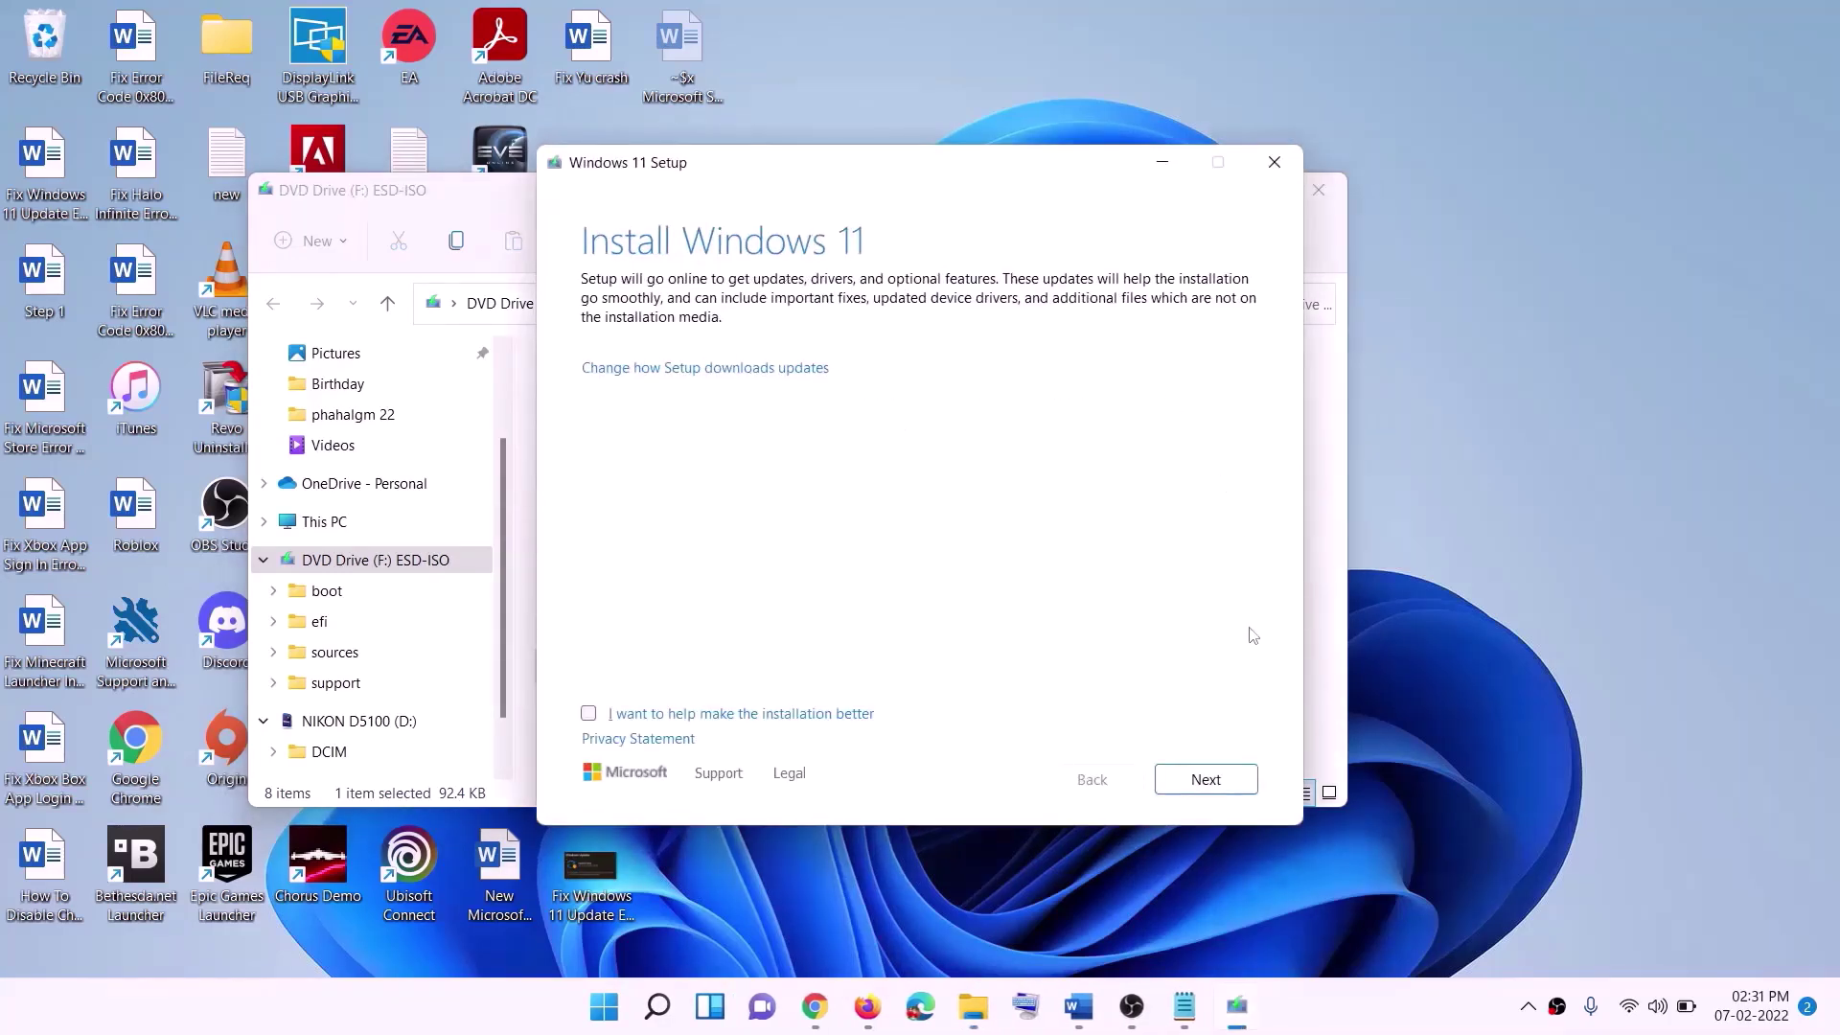
{"action": "left_click", "coordinate": [1237, 772]}
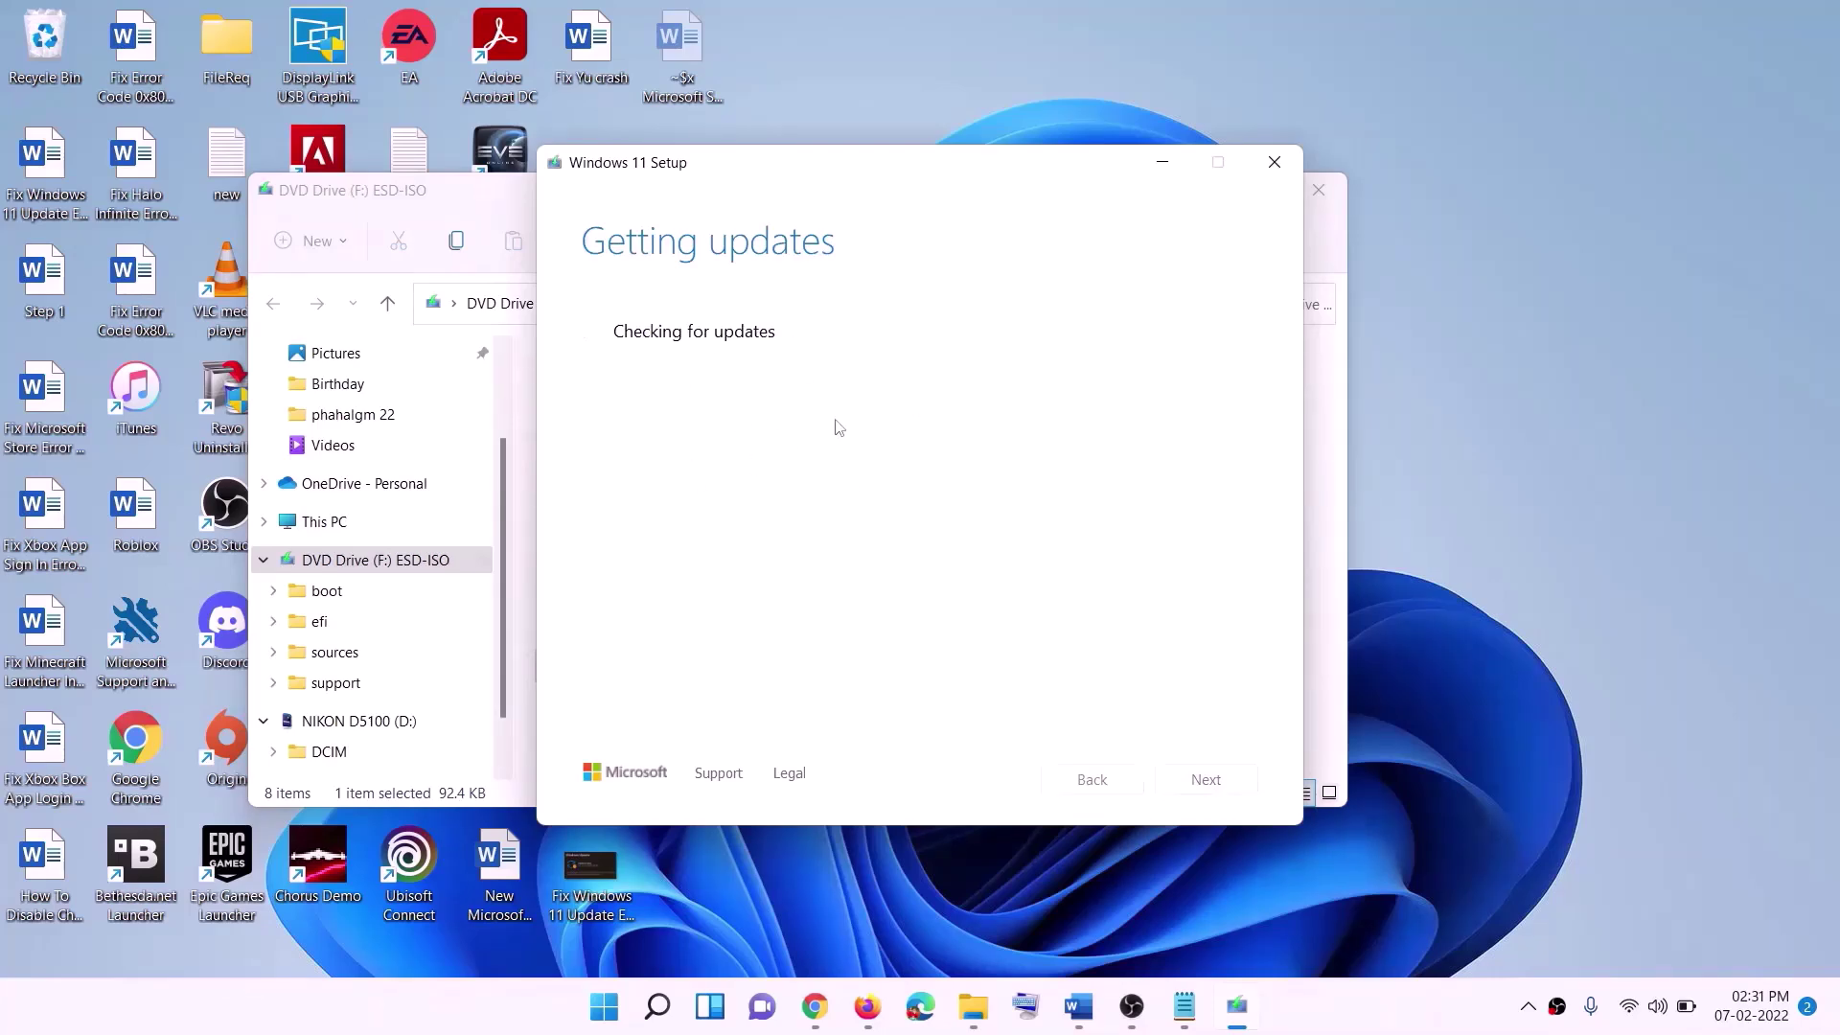
- Switch to Word and examine the Ready to install screenshot for the edition and keep-files choices
{"action": "left_click", "coordinate": [1078, 1006]}
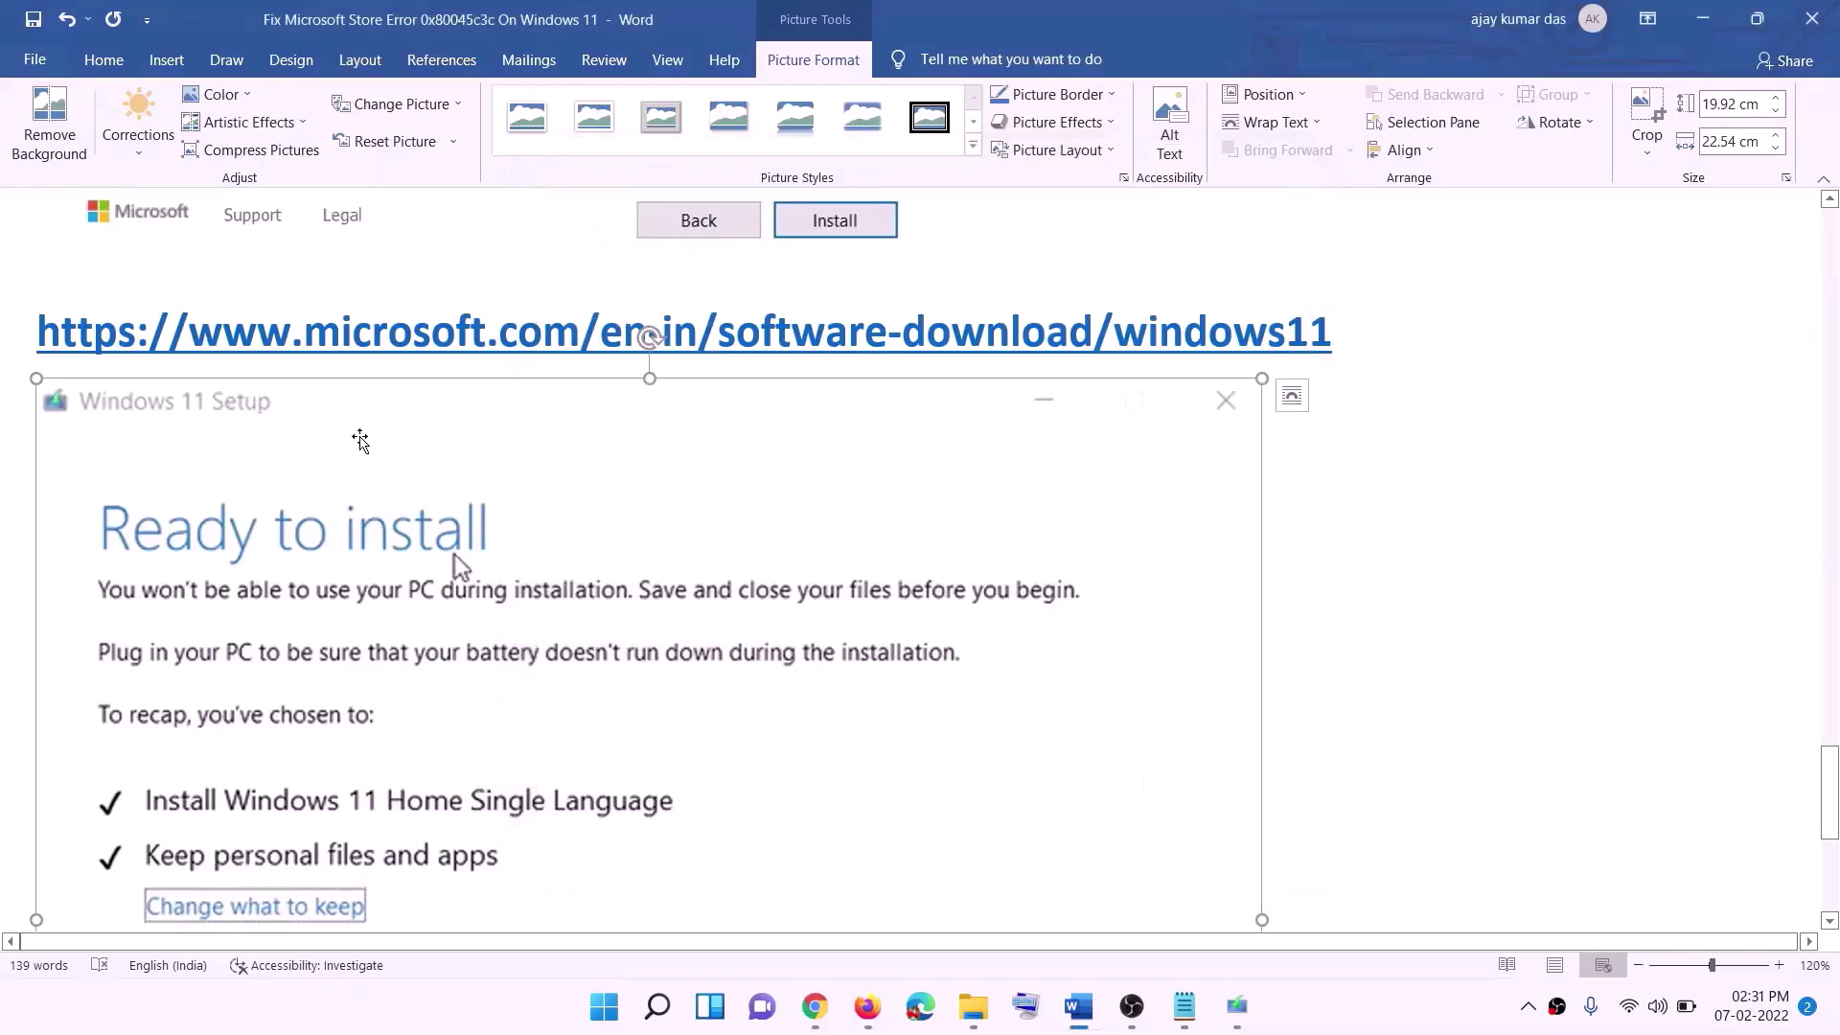
{"action": "scroll", "coordinate": [425, 475], "scroll_direction": "down", "scroll_amount": 1}
{"action": "scroll", "coordinate": [425, 476], "scroll_direction": "down", "scroll_amount": 3}
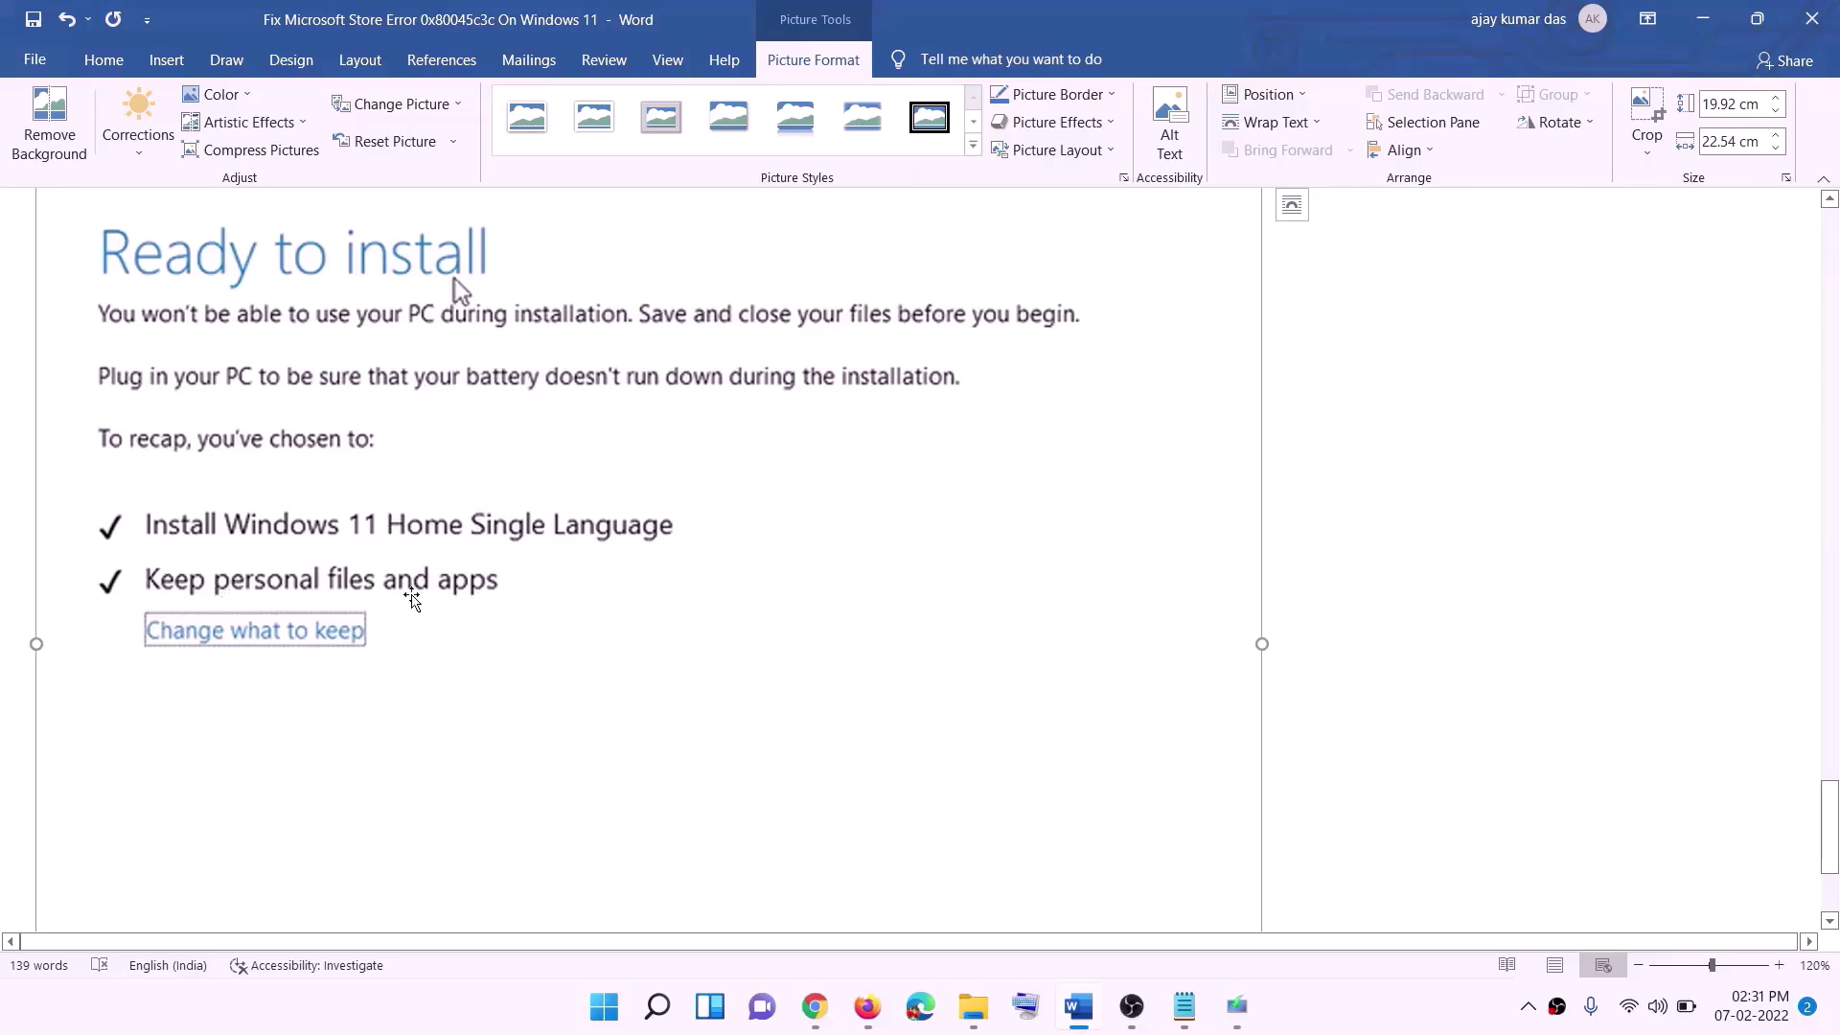
{"action": "scroll", "coordinate": [682, 601], "scroll_direction": "down", "scroll_amount": 3}
{"action": "scroll", "coordinate": [969, 706], "scroll_direction": "up", "scroll_amount": 7}
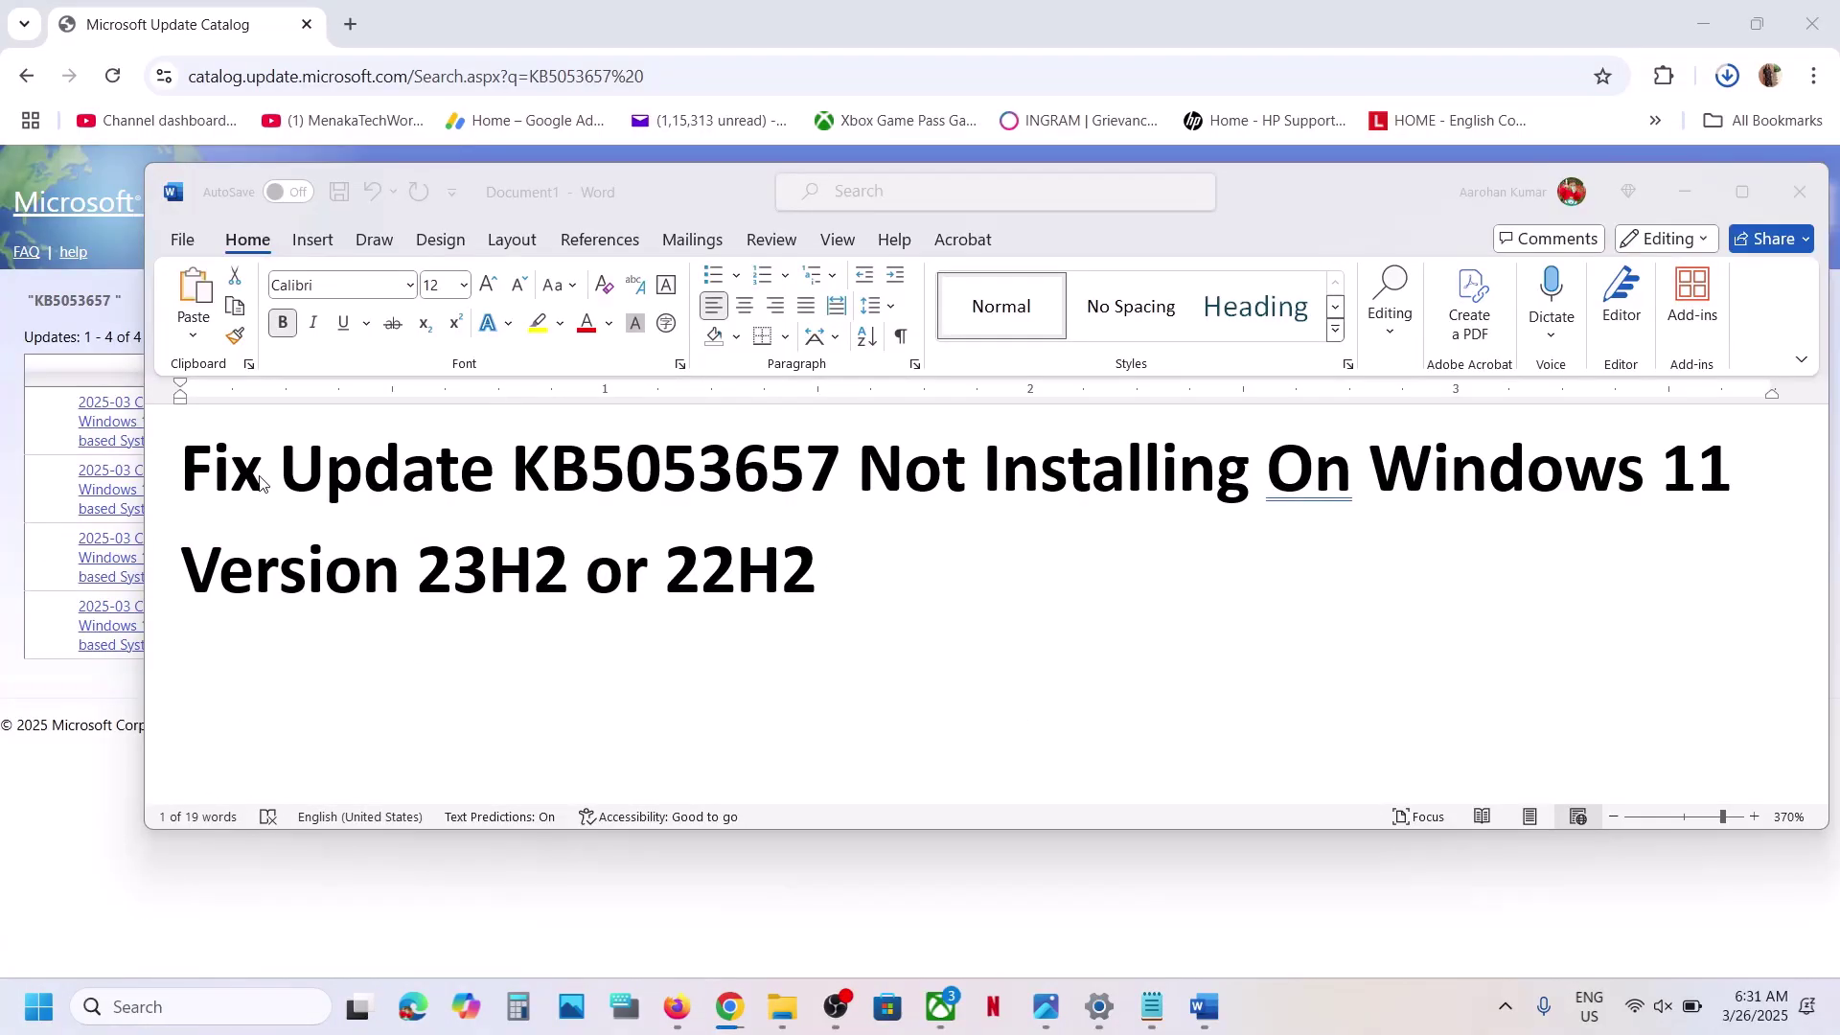
{"action": "left_click_drag", "start_coordinate": [184, 467], "coordinate": [837, 566]}
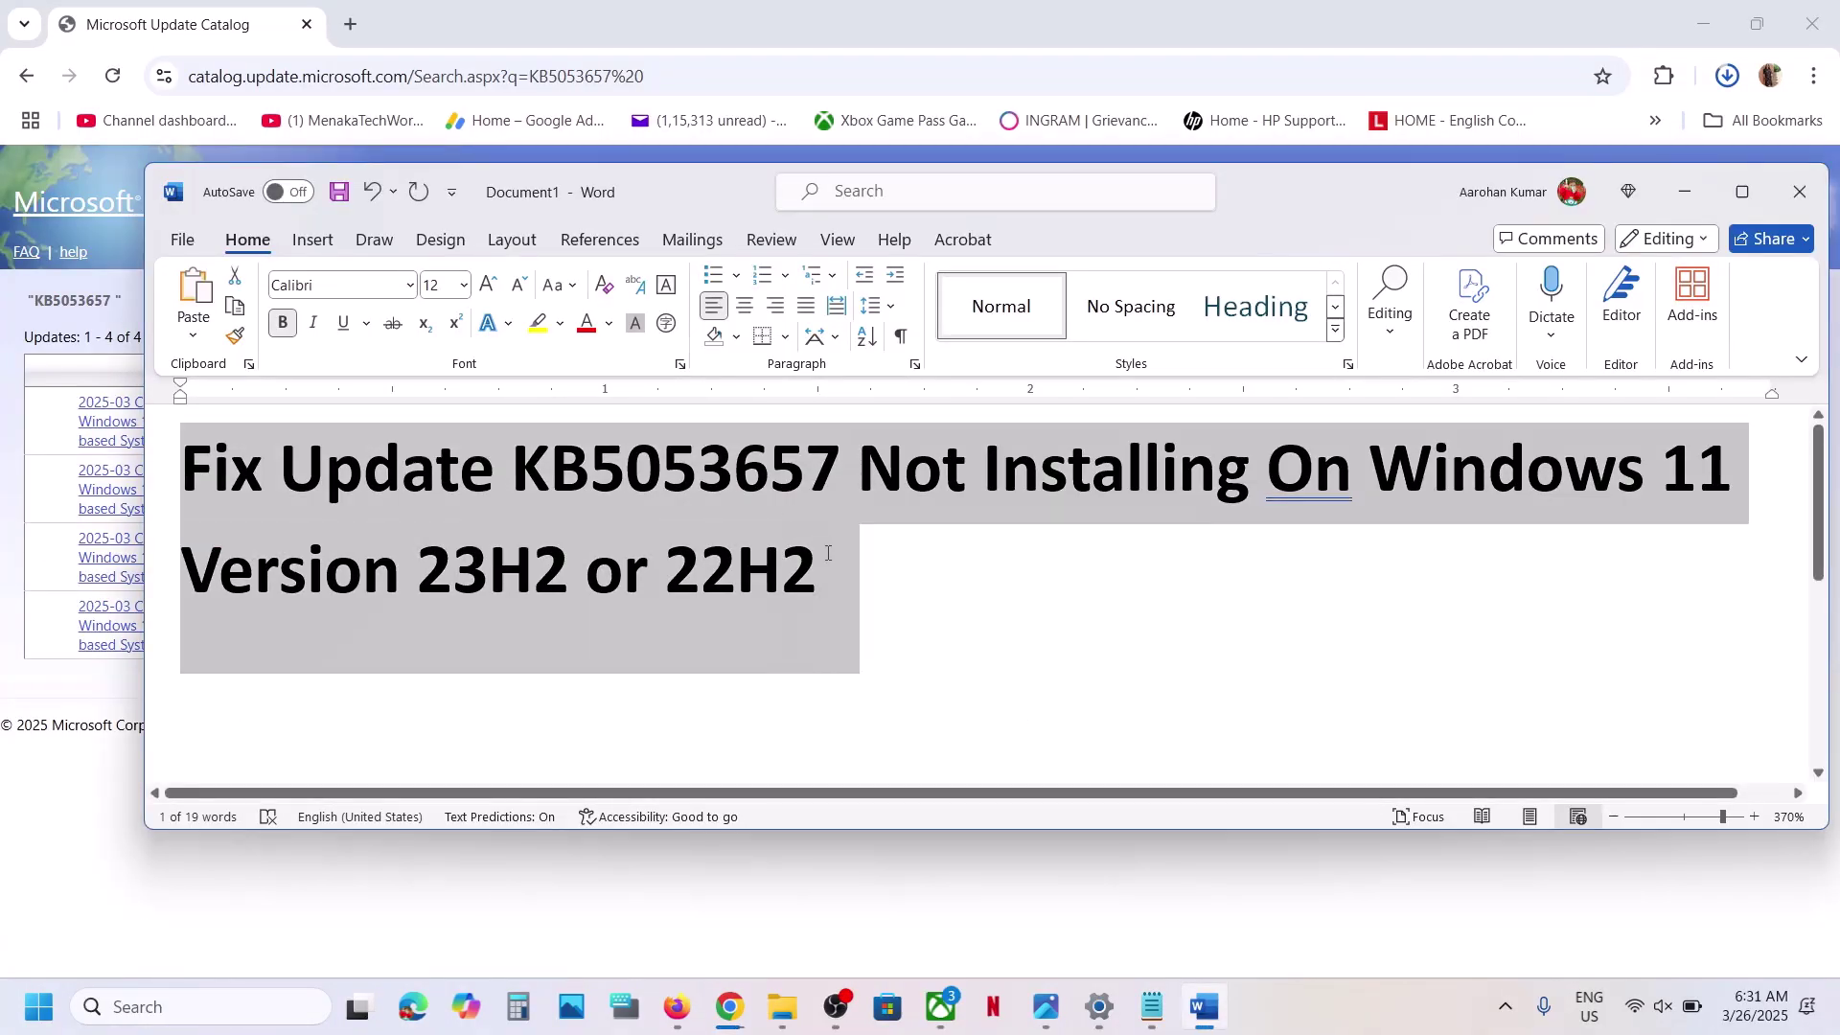
{"action": "left_click", "coordinate": [837, 565]}
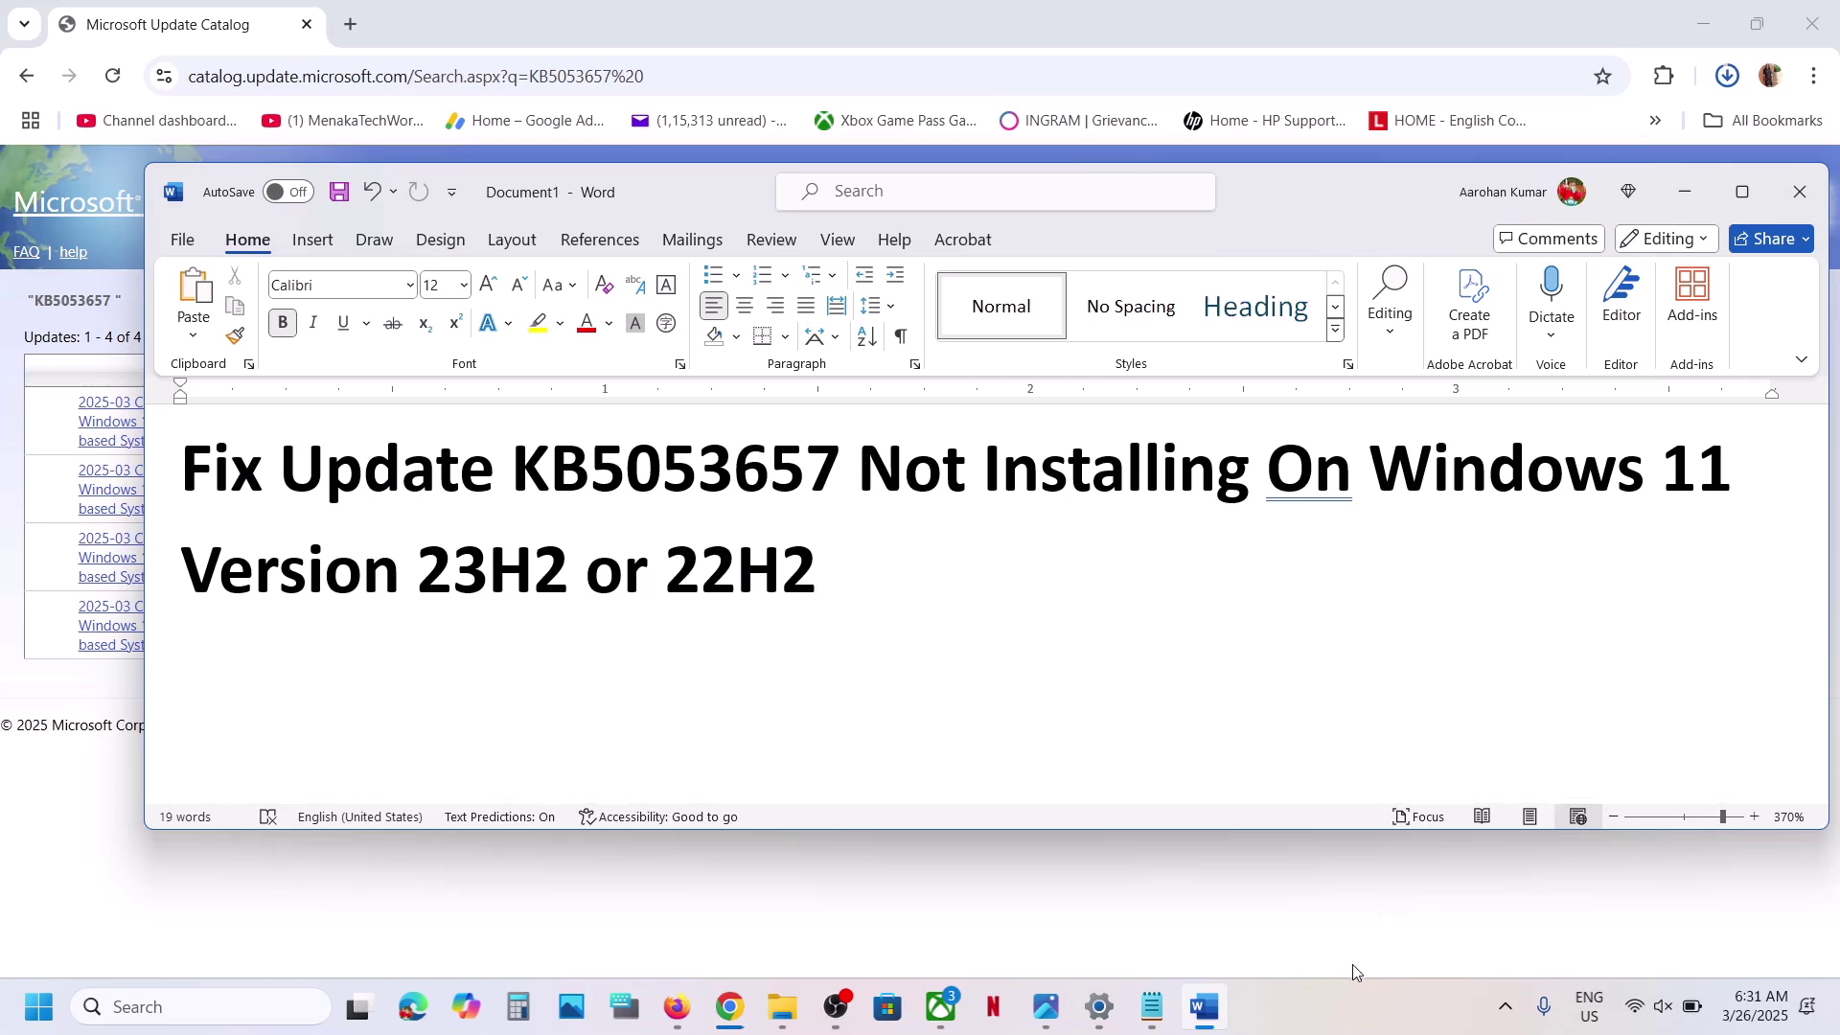